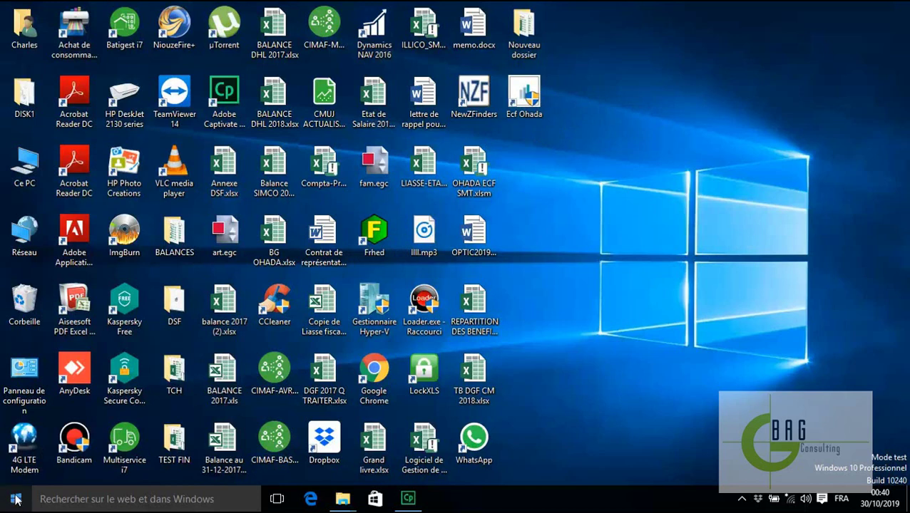
Launch ECF Ohada maximized and start a new company file from Fichier > Nouveau
{"action": "double_click", "coordinate": [525, 96]}
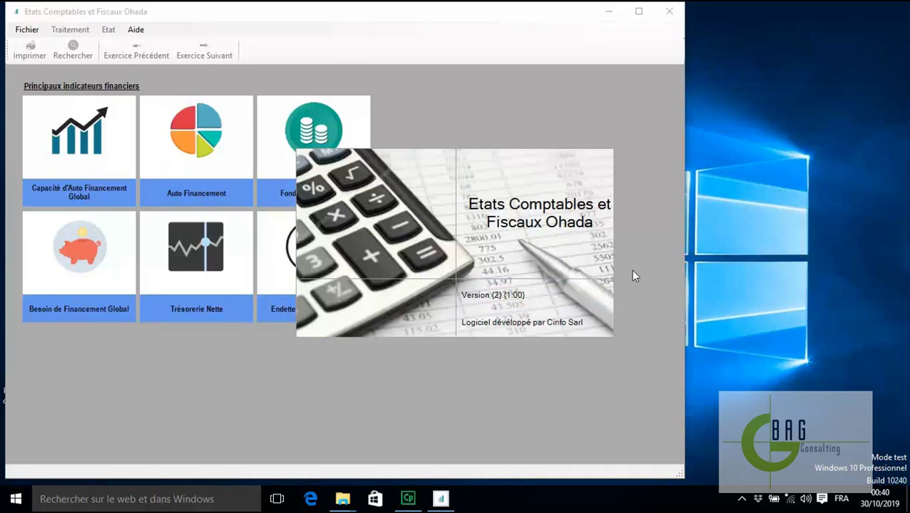
{"action": "left_click", "coordinate": [638, 11]}
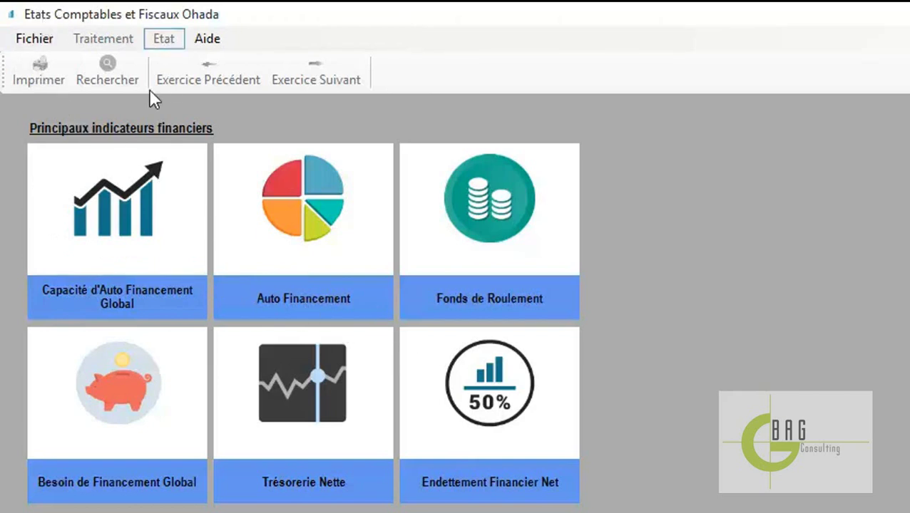
{"action": "left_click", "coordinate": [33, 41]}
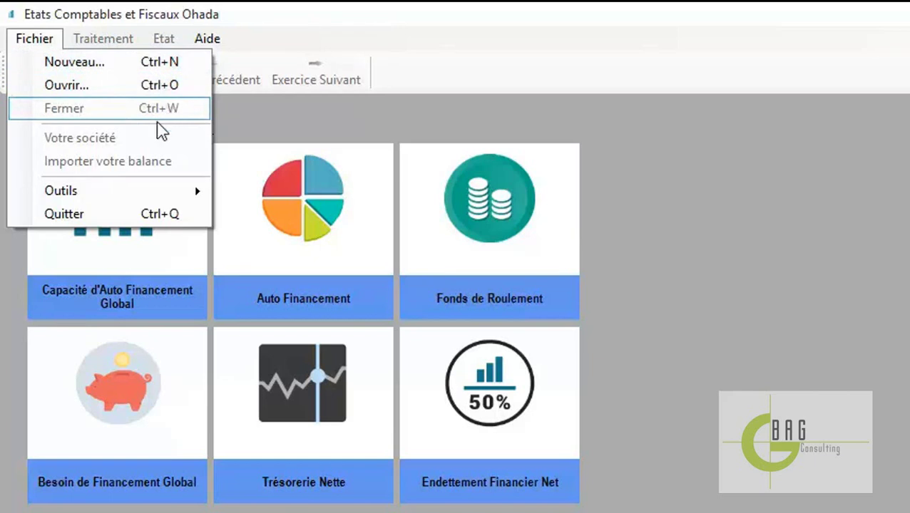
{"action": "left_click", "coordinate": [99, 68]}
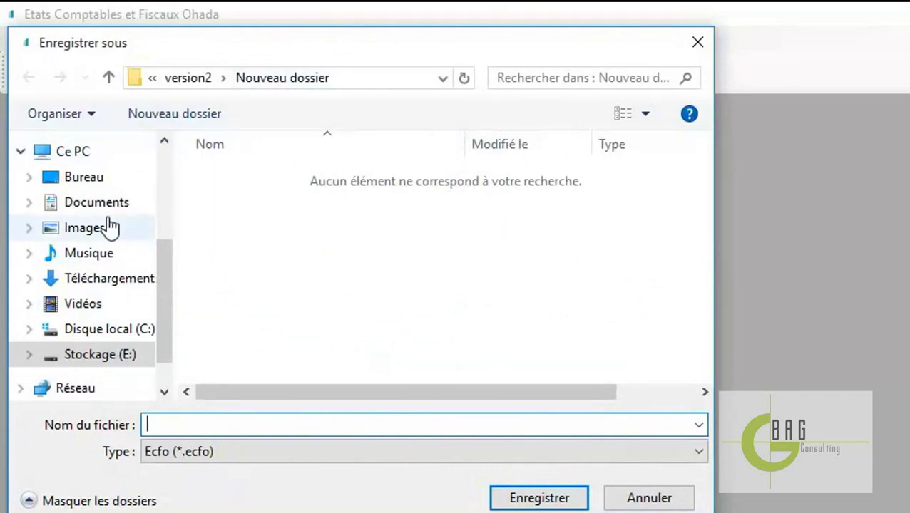
Save the new company file as Cinfo on the Bureau with type Ecfo (*.ecfo)
{"action": "left_click", "coordinate": [83, 177]}
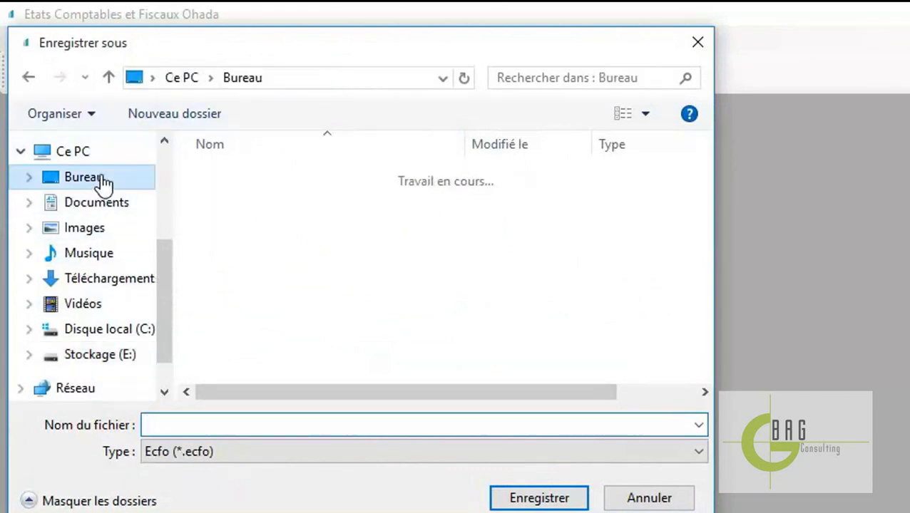
{"action": "left_click", "coordinate": [218, 425]}
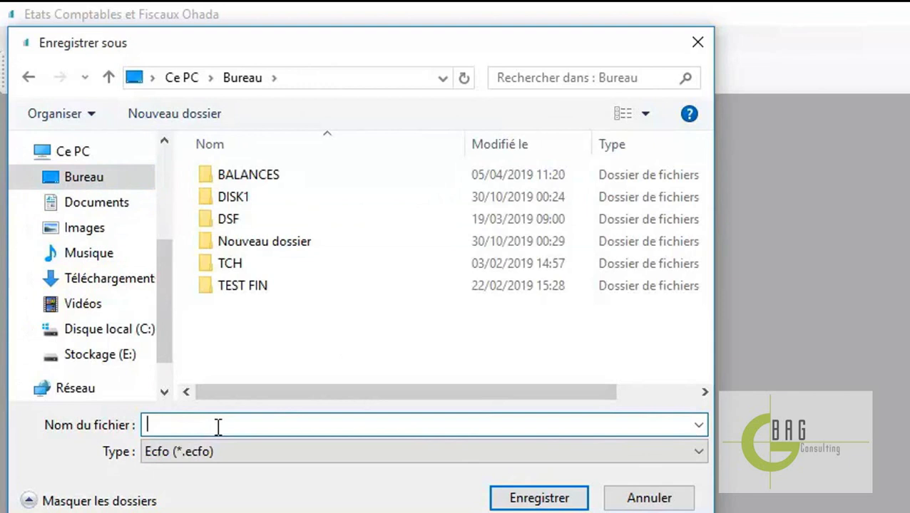
{"action": "type", "text": "Cinfo"}
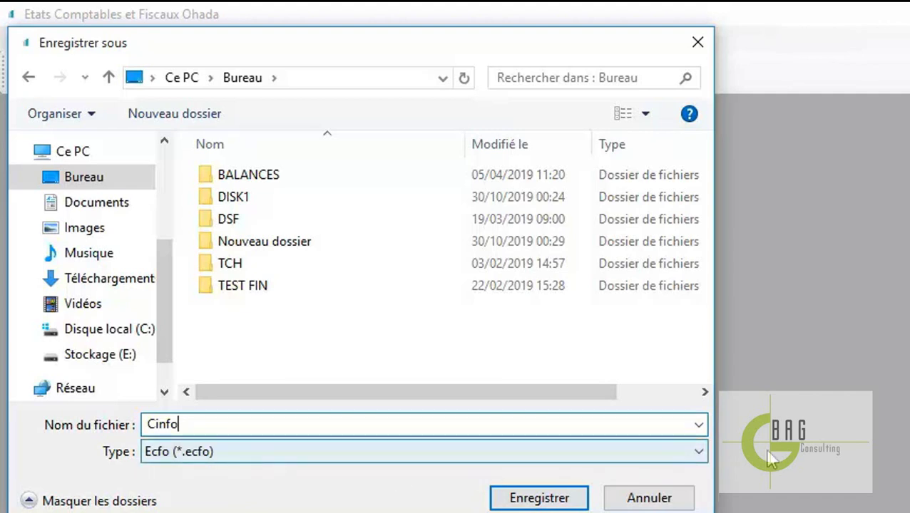
{"action": "left_click", "coordinate": [700, 456]}
{"action": "left_click", "coordinate": [701, 456]}
{"action": "left_click", "coordinate": [704, 462]}
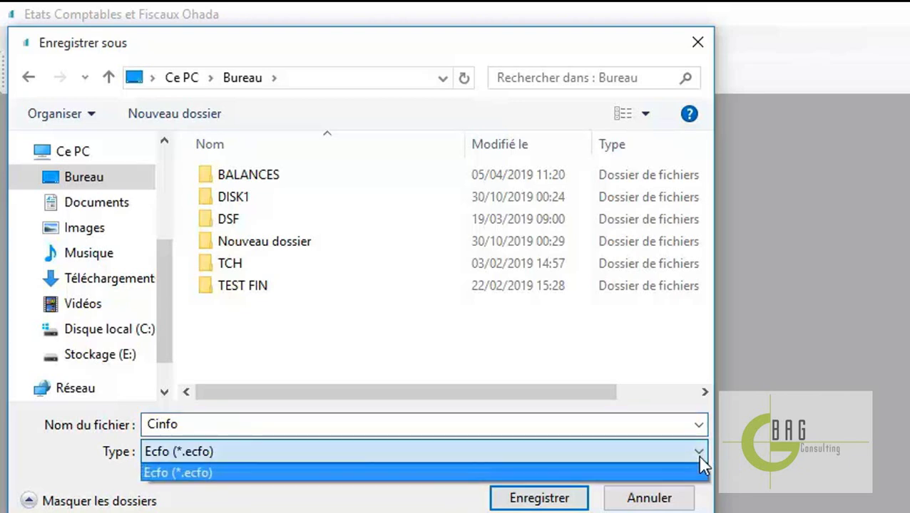
{"action": "left_click", "coordinate": [703, 465]}
{"action": "left_click", "coordinate": [214, 421]}
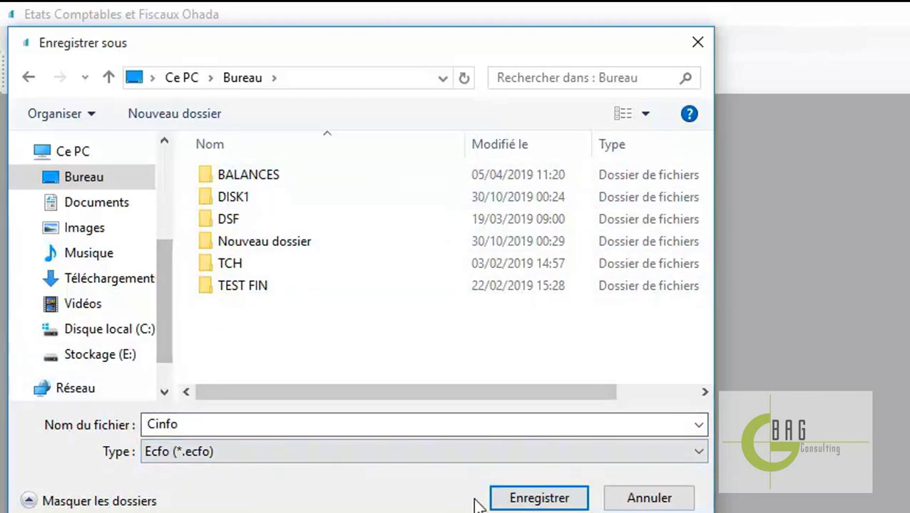
{"action": "left_click", "coordinate": [539, 498]}
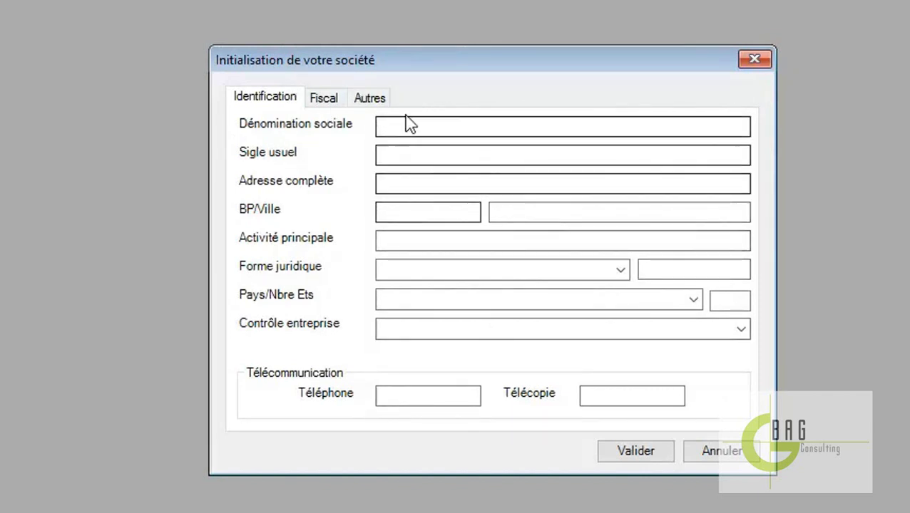
Enter CINFO SARL as name and acronym, and address 'FACE ENTREE HOTEL MBOA'
{"action": "left_click", "coordinate": [430, 130]}
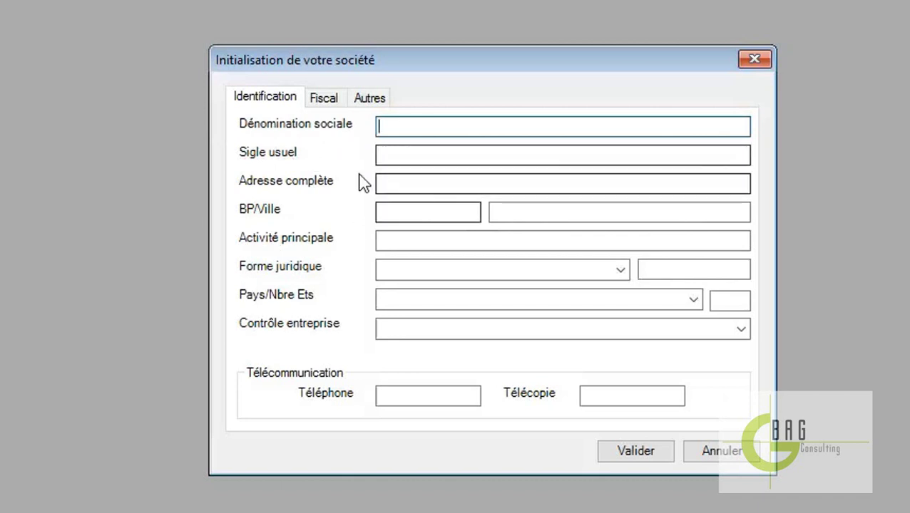
{"action": "type", "text": "CI"}
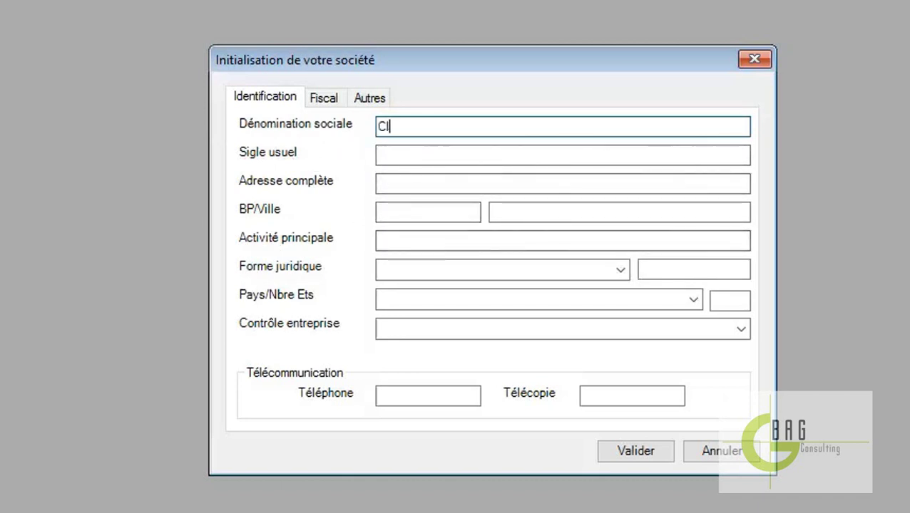
{"action": "type", "text": "NFO SARL"}
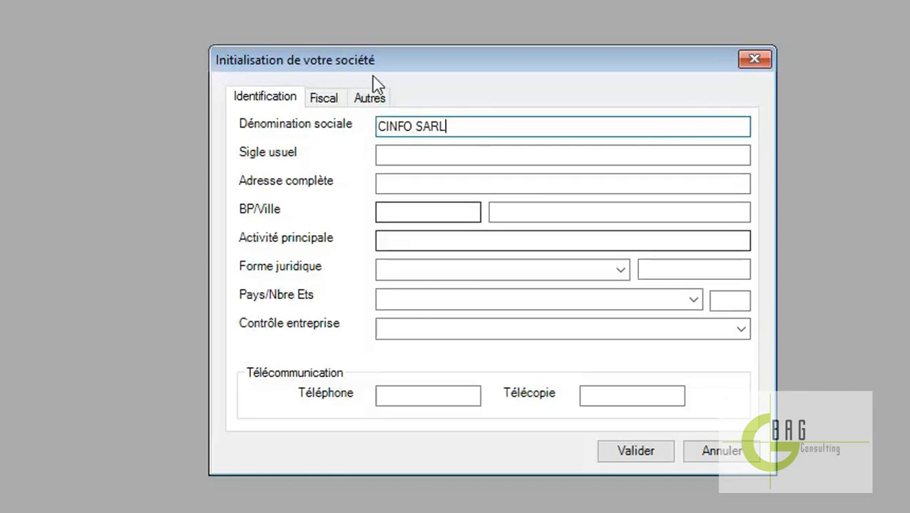
{"action": "left_click", "coordinate": [412, 157]}
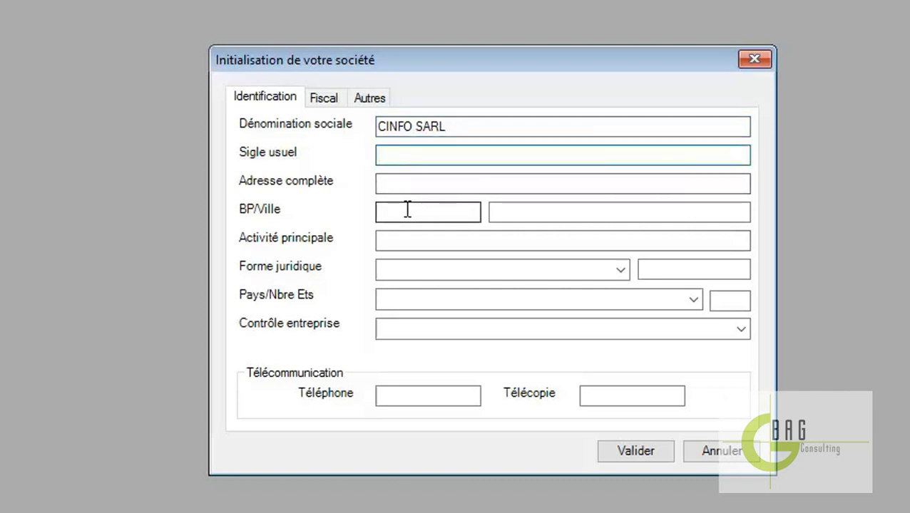
{"action": "type", "text": "CINFO"}
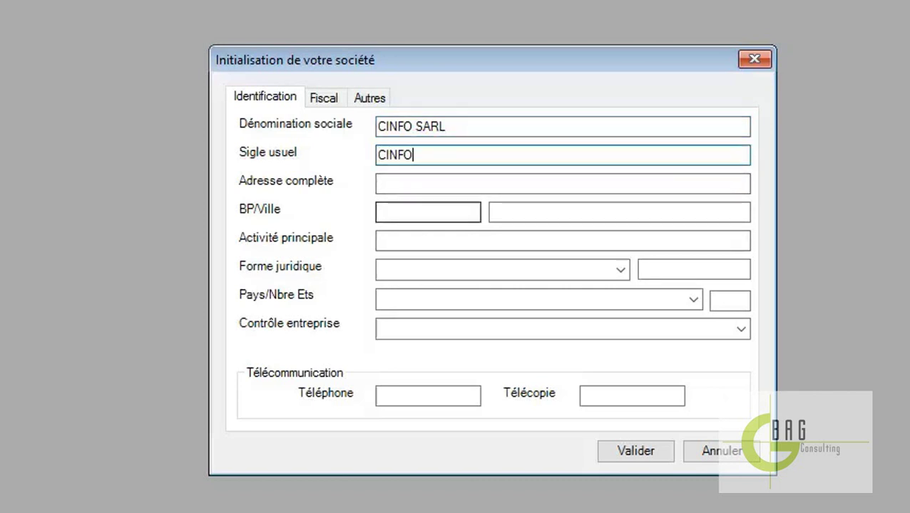
{"action": "type", "text": " SARL"}
{"action": "left_click", "coordinate": [440, 183]}
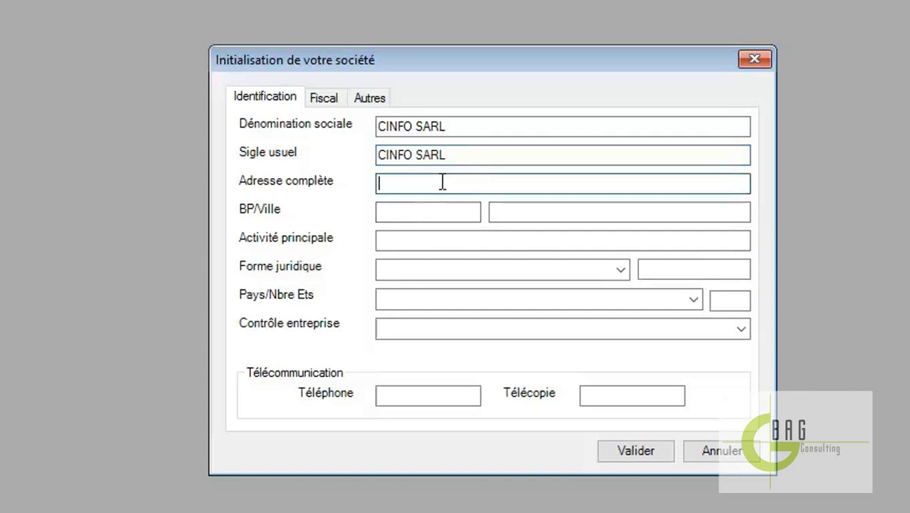
{"action": "type", "text": "FACE ENTREE H"}
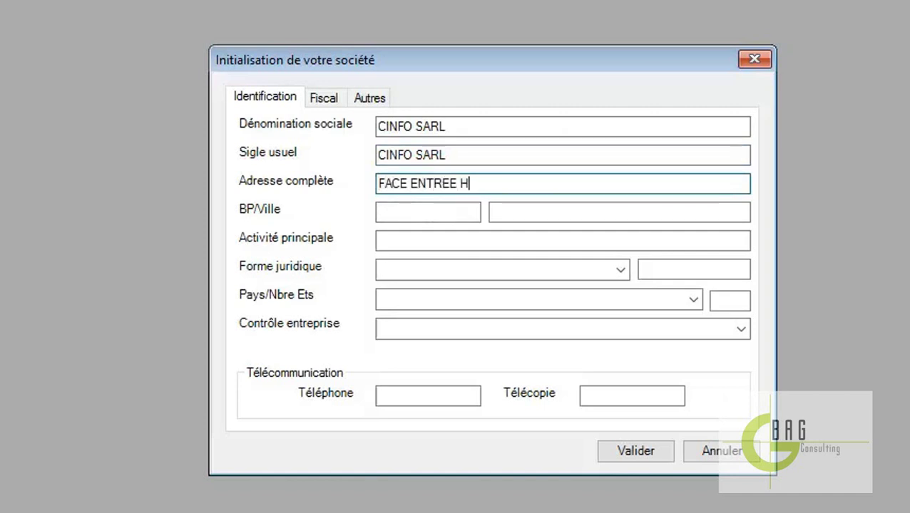
{"action": "type", "text": "OTEL MBOA"}
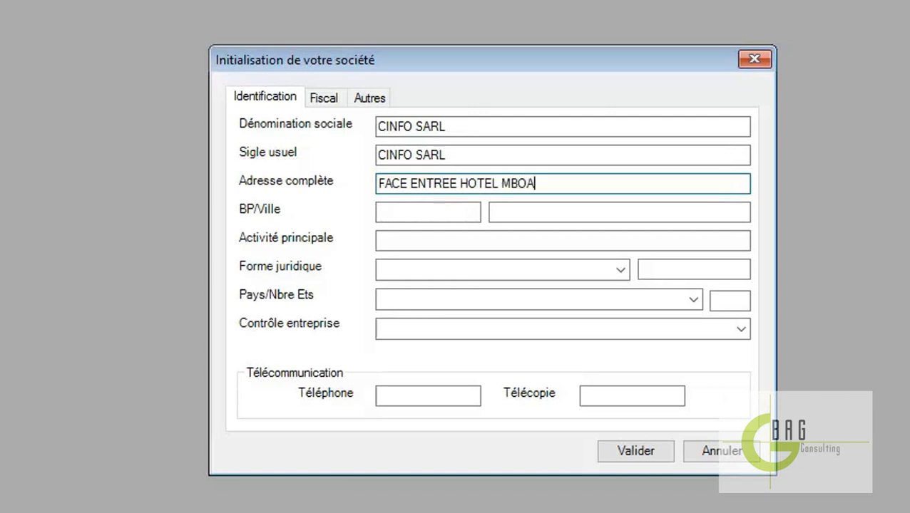
{"action": "left_click", "coordinate": [407, 217]}
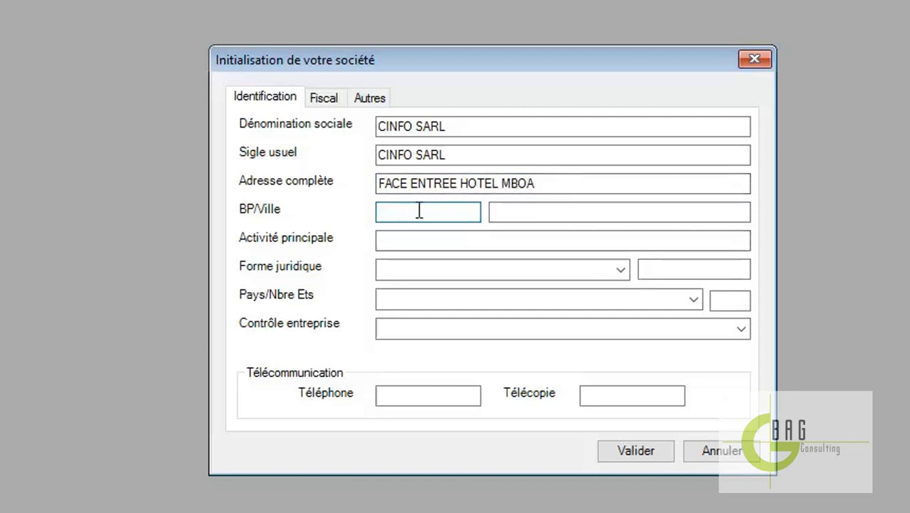
{"action": "type", "text": "K"}
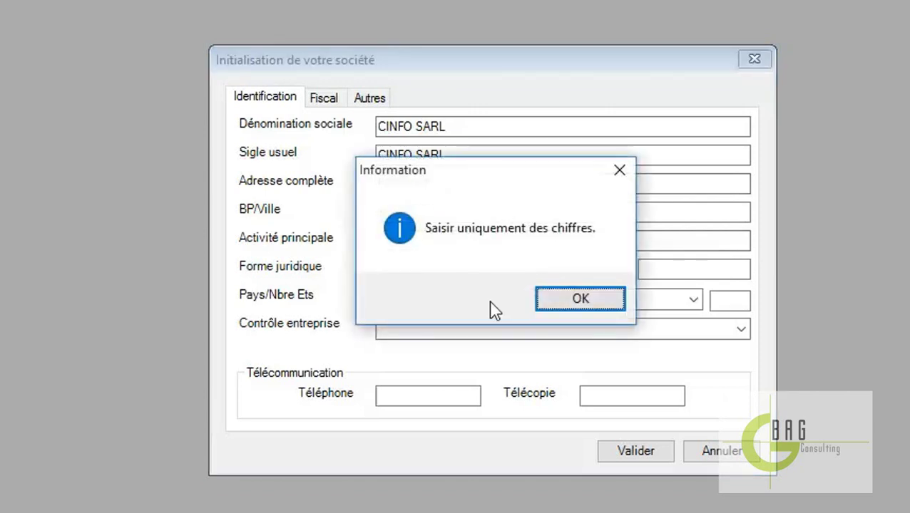
{"action": "left_click", "coordinate": [579, 301]}
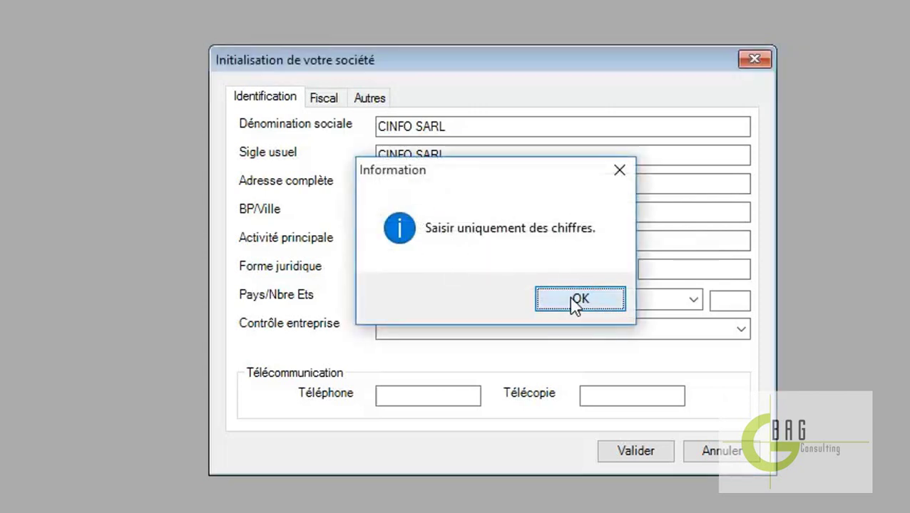
{"action": "type", "text": "173096"}
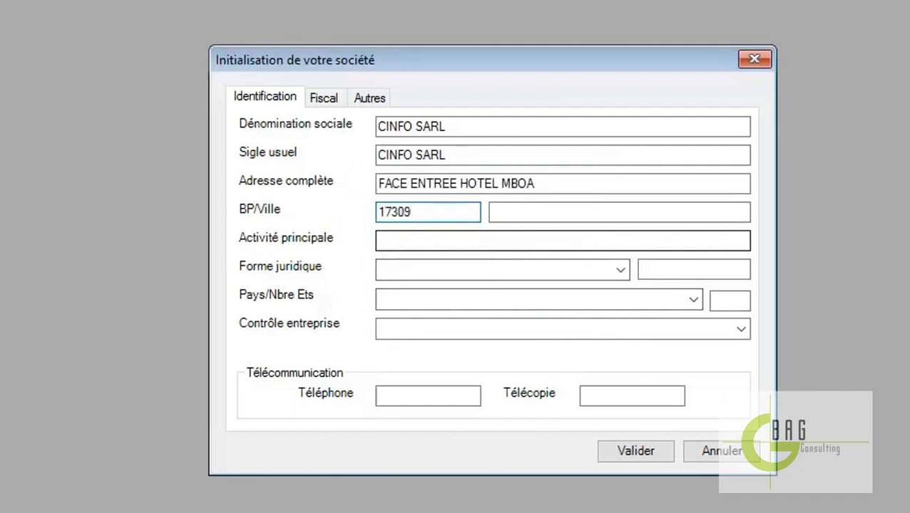
{"action": "left_click", "coordinate": [564, 213]}
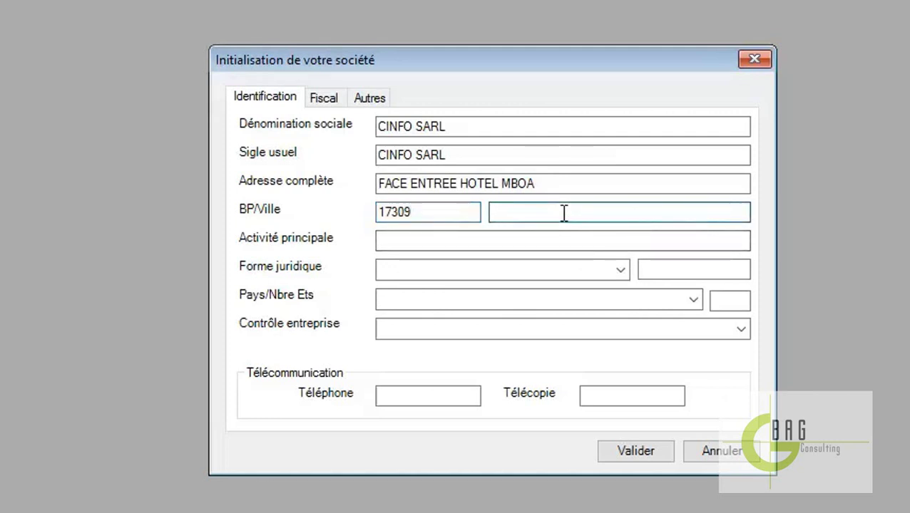
{"action": "type", "text": "DOUALA"}
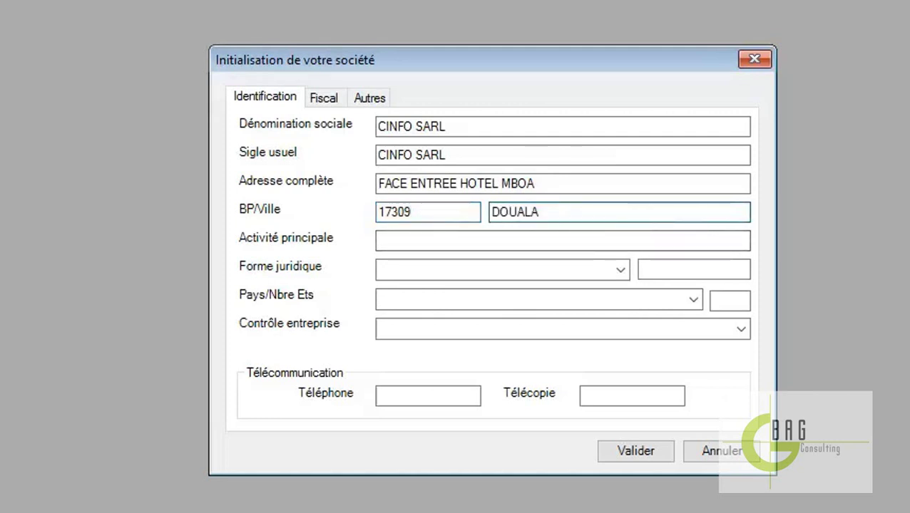
{"action": "left_click", "coordinate": [501, 243]}
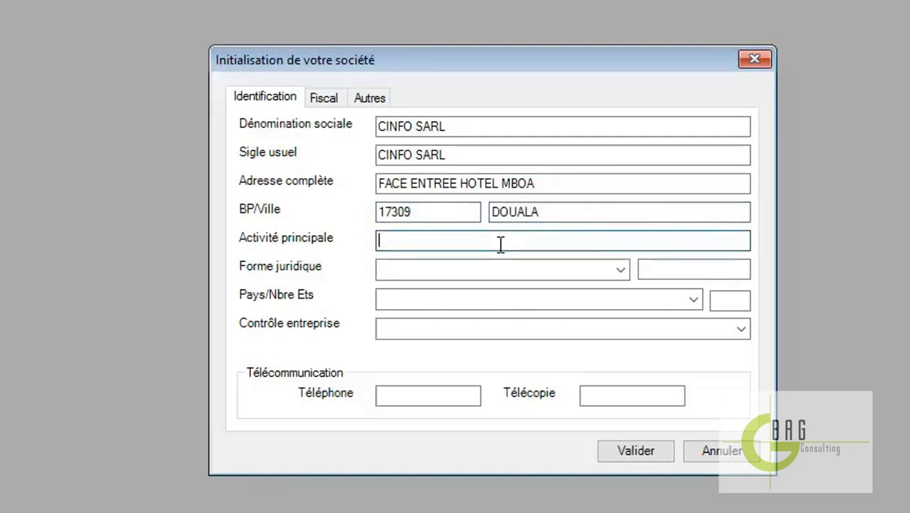
{"action": "type", "text": "SER"}
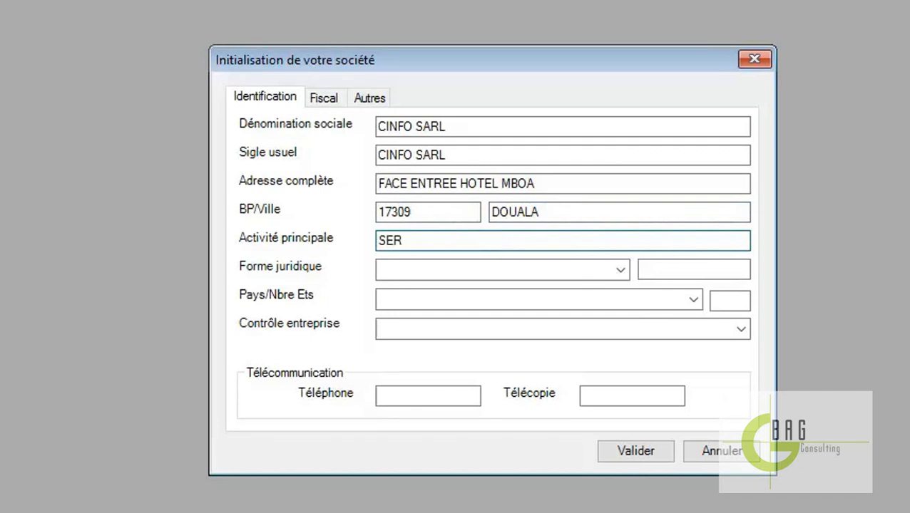
{"action": "type", "text": "ESTATION"}
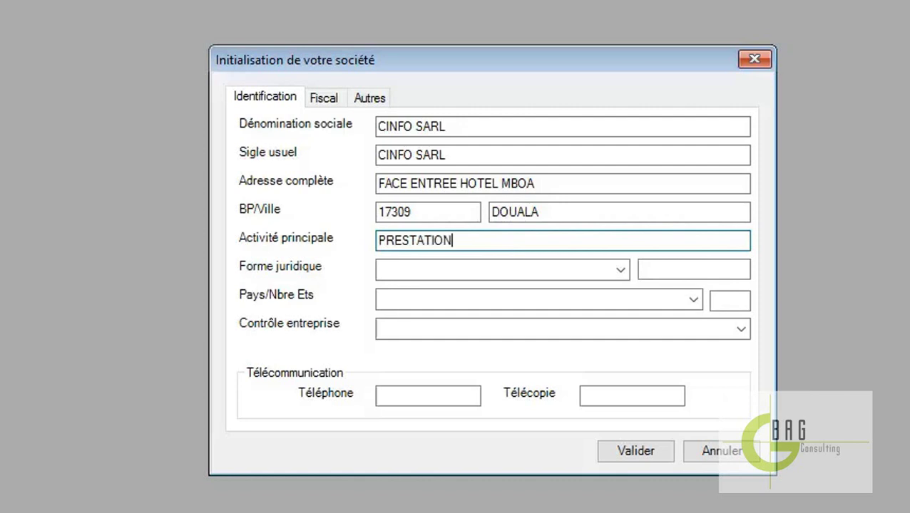
{"action": "type", "text": "S SERVICES "}
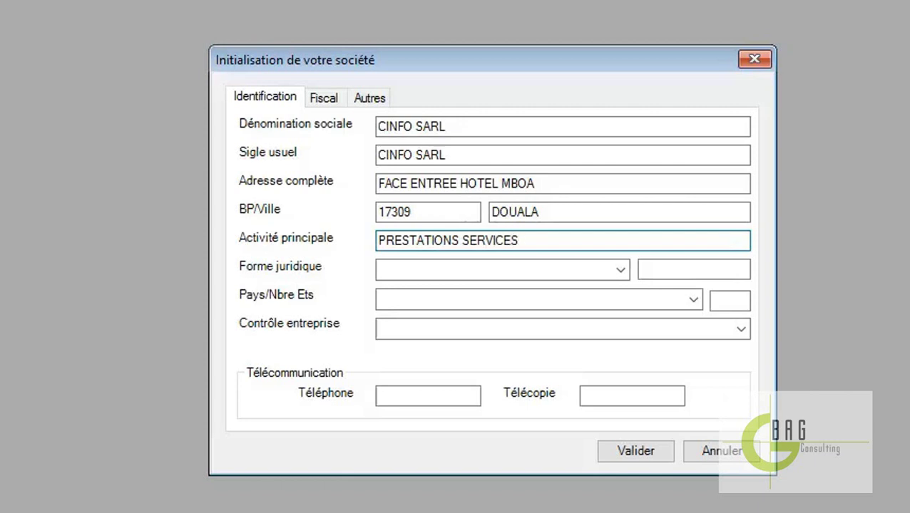
{"action": "type", "text": "INFORMATIQUE"}
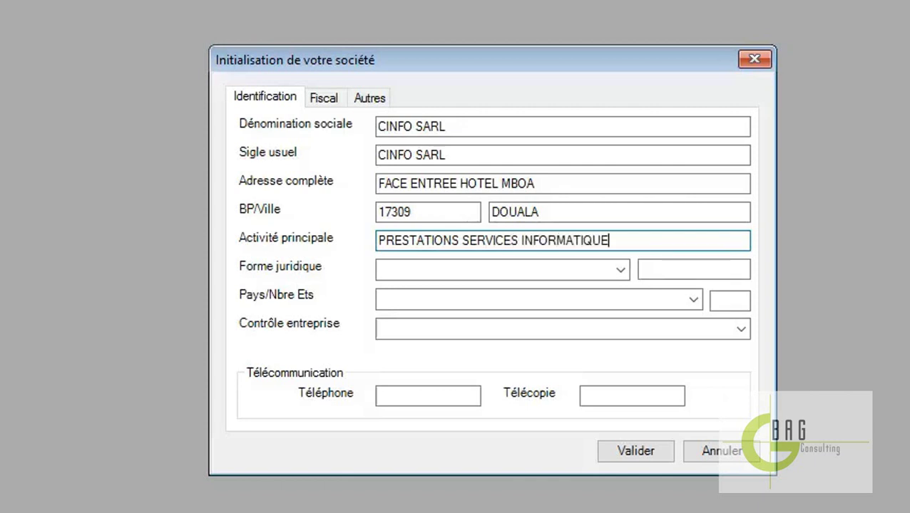
Set legal form SARL, country Cameroun, private national control, and enter the phone number
{"action": "left_click", "coordinate": [620, 271]}
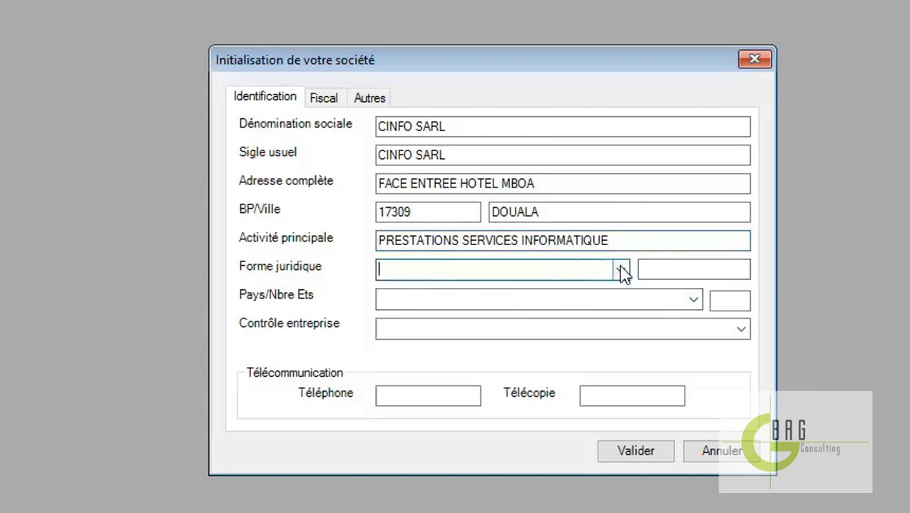
{"action": "left_click", "coordinate": [538, 318]}
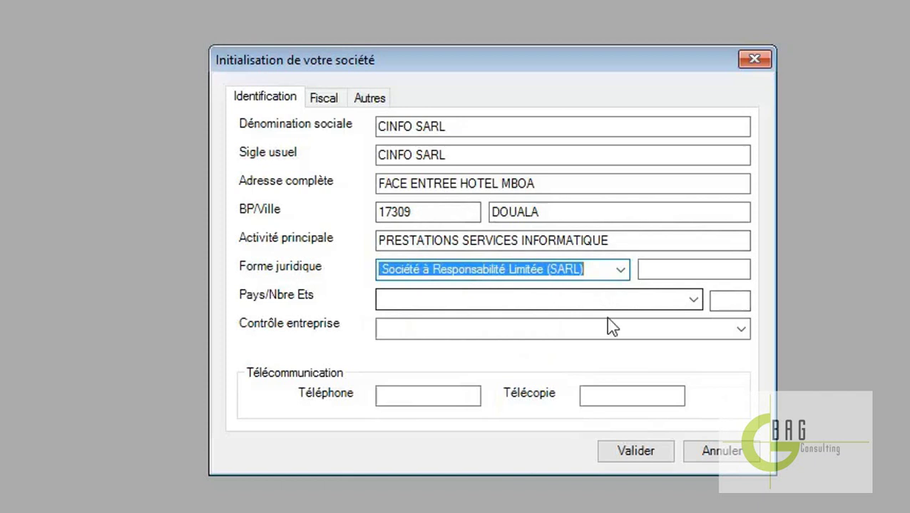
{"action": "left_click", "coordinate": [693, 300]}
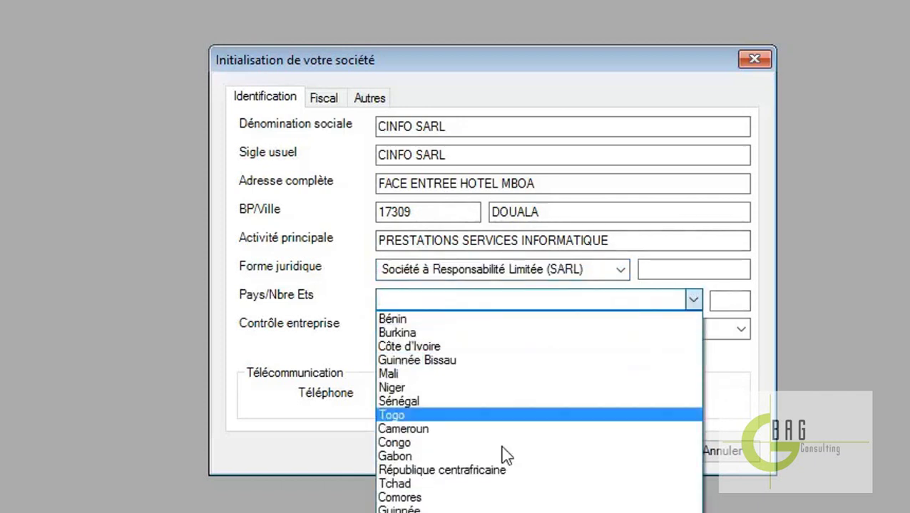
{"action": "left_click", "coordinate": [438, 429]}
{"action": "left_click", "coordinate": [740, 332]}
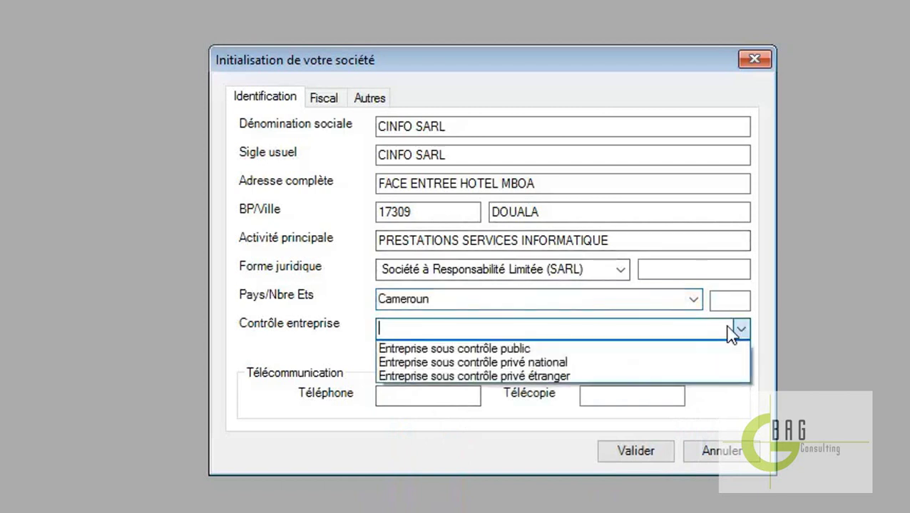
{"action": "left_click", "coordinate": [561, 363]}
{"action": "left_click", "coordinate": [441, 394]}
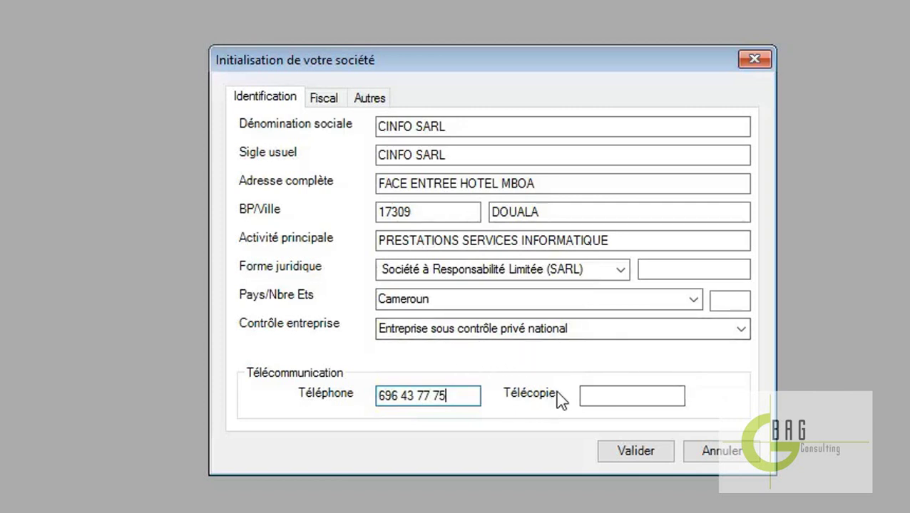
{"action": "left_click", "coordinate": [331, 100]}
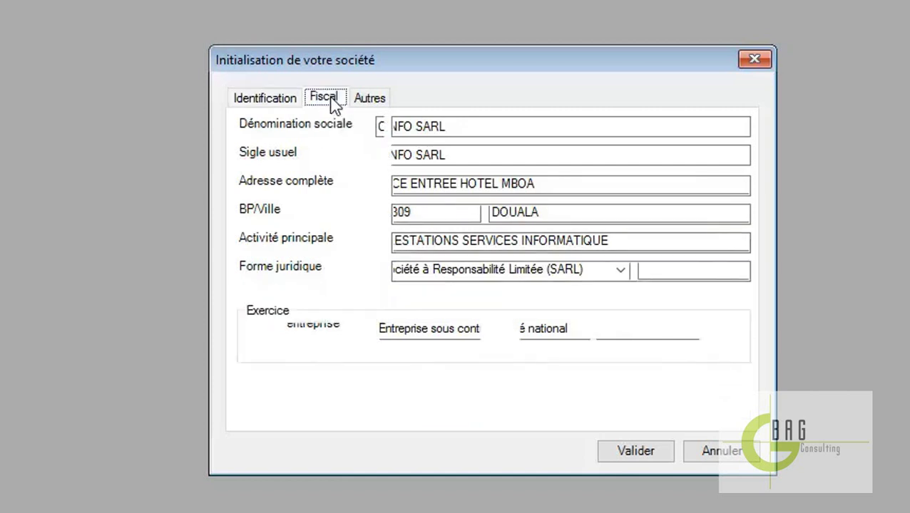
Enter the tax identification number and select the Réel normal tax regime
{"action": "left_click", "coordinate": [428, 126]}
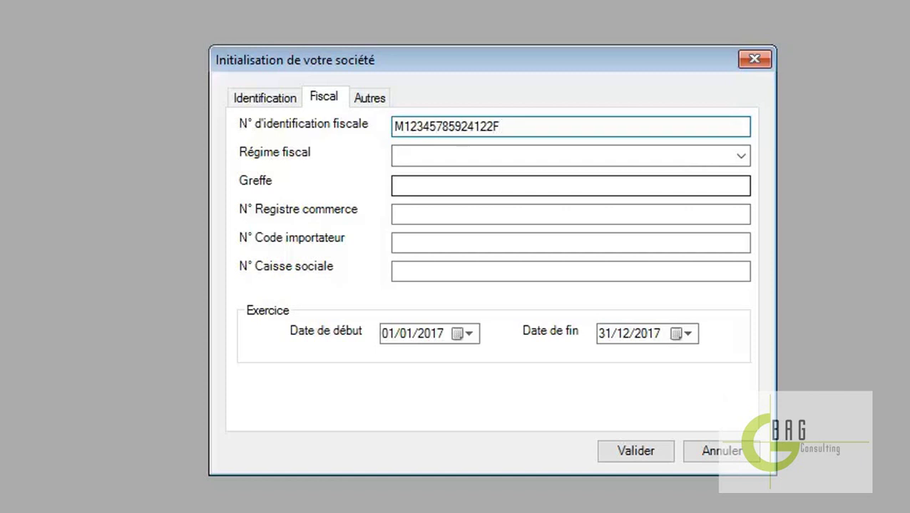
{"action": "left_click", "coordinate": [741, 156]}
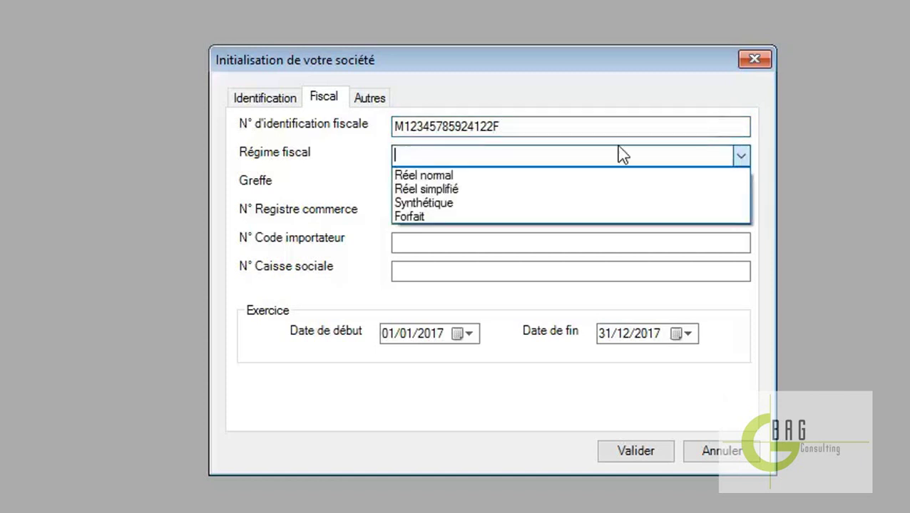
{"action": "left_click", "coordinate": [467, 175]}
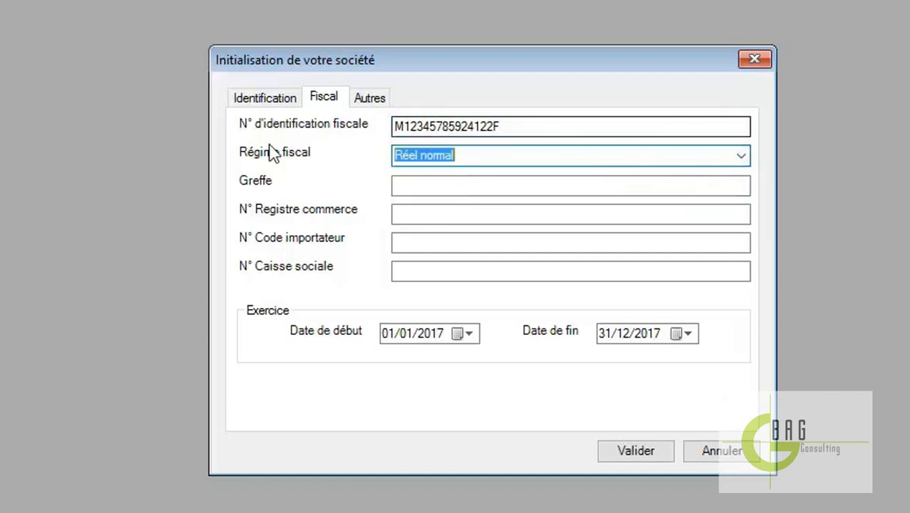
{"action": "left_click", "coordinate": [471, 185]}
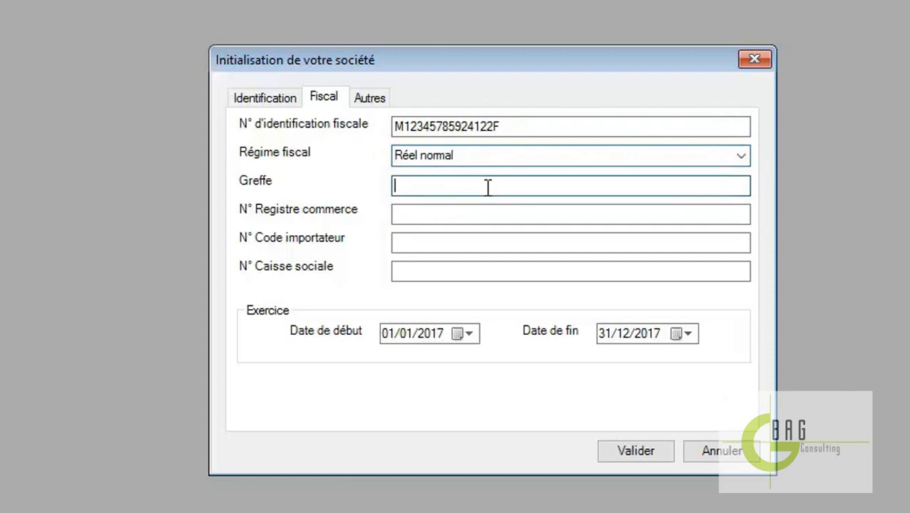
Enter the trade register number and keep 01/01/2017 as the fiscal year start
{"action": "left_click", "coordinate": [457, 213]}
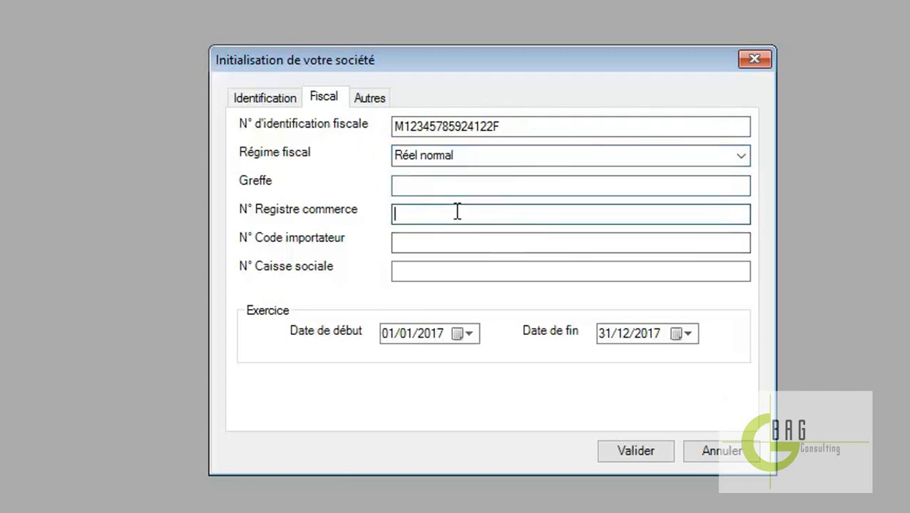
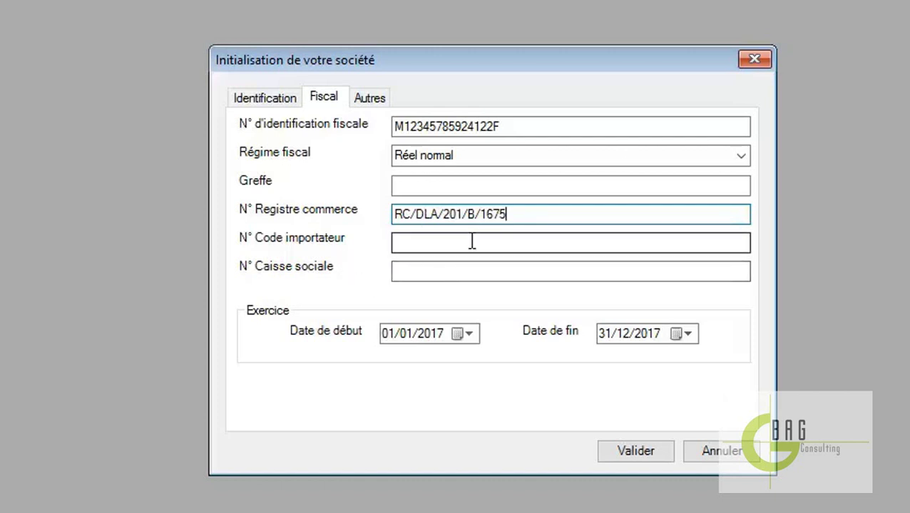
{"action": "left_click", "coordinate": [441, 278]}
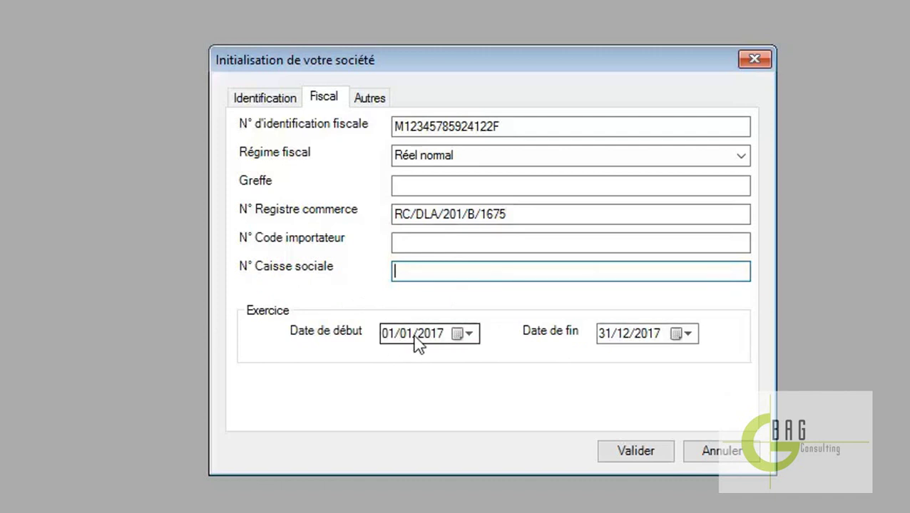
{"action": "left_click", "coordinate": [471, 335]}
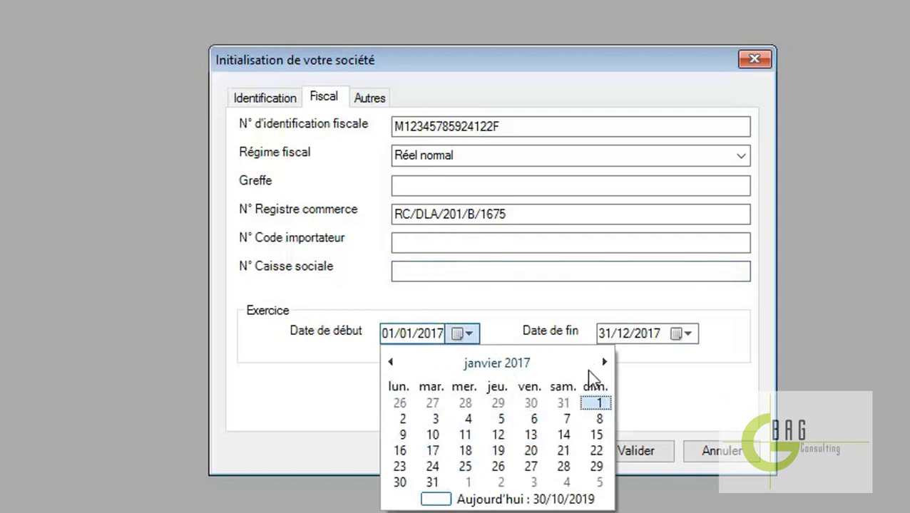
{"action": "left_click", "coordinate": [342, 365]}
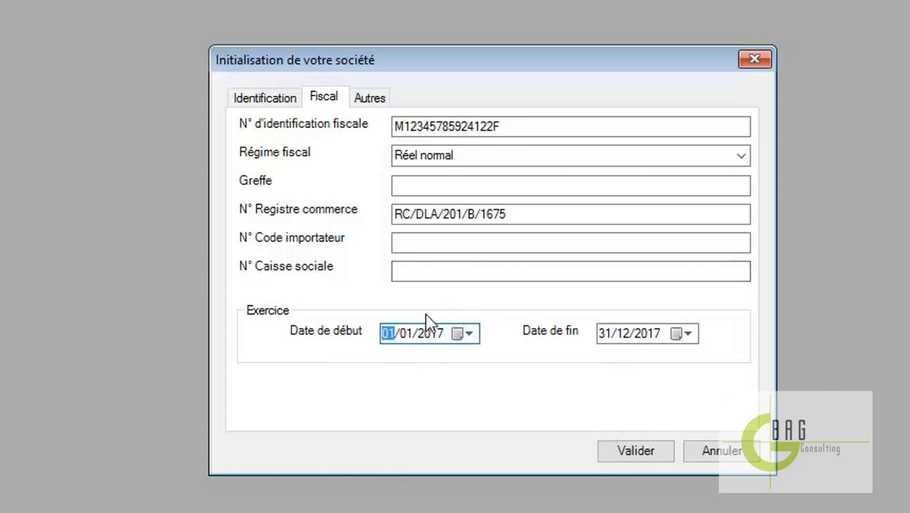
{"action": "left_click", "coordinate": [369, 100]}
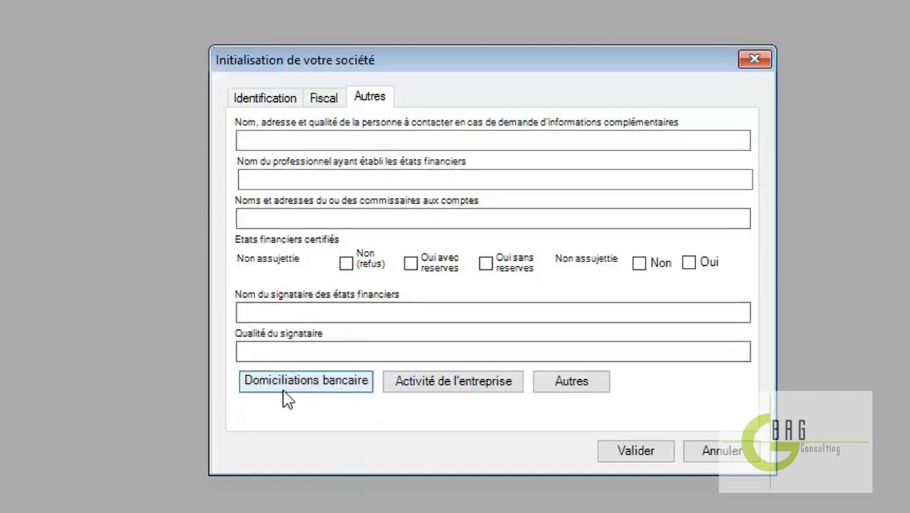
Add MA BANQUE with its account number as the first bank domiciliation, then close the list
{"action": "left_click", "coordinate": [321, 387]}
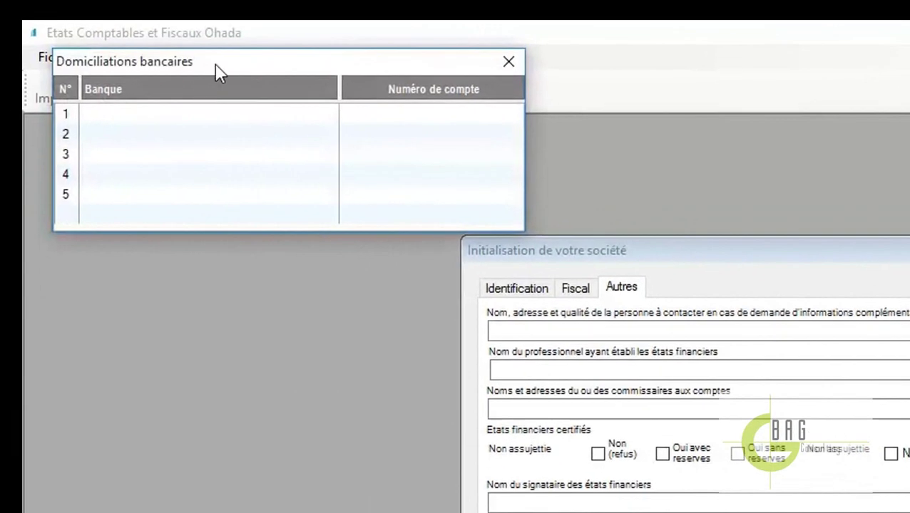
{"action": "left_click_drag", "start_coordinate": [218, 71], "coordinate": [203, 89]}
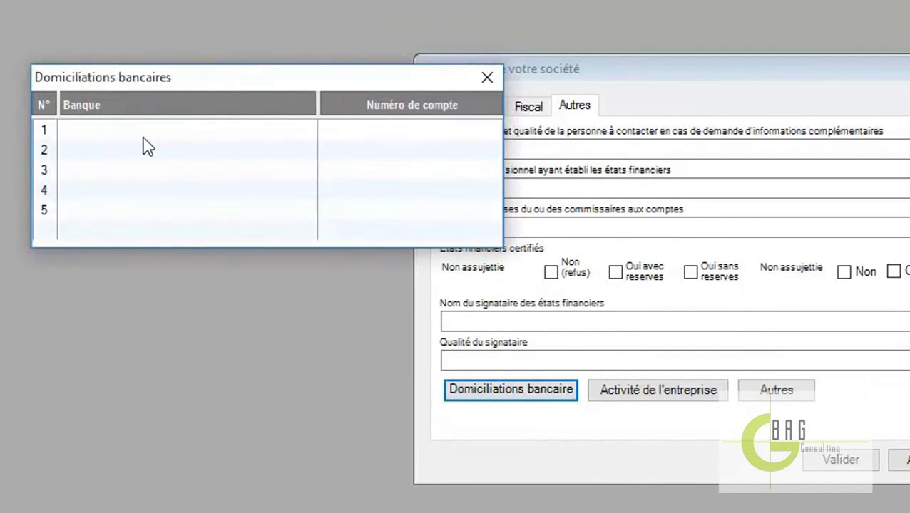
{"action": "left_click", "coordinate": [113, 132]}
{"action": "type", "text": "MA BANQUE"}
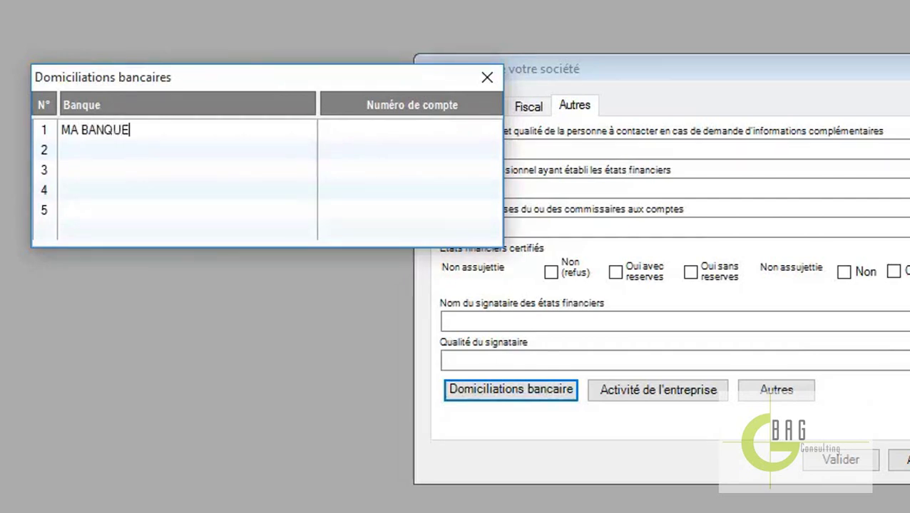
{"action": "key", "text": "Tab"}
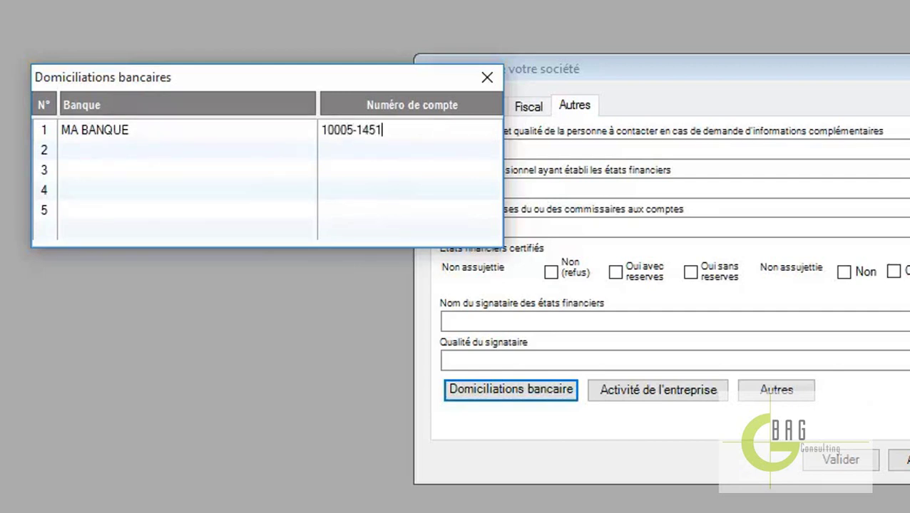
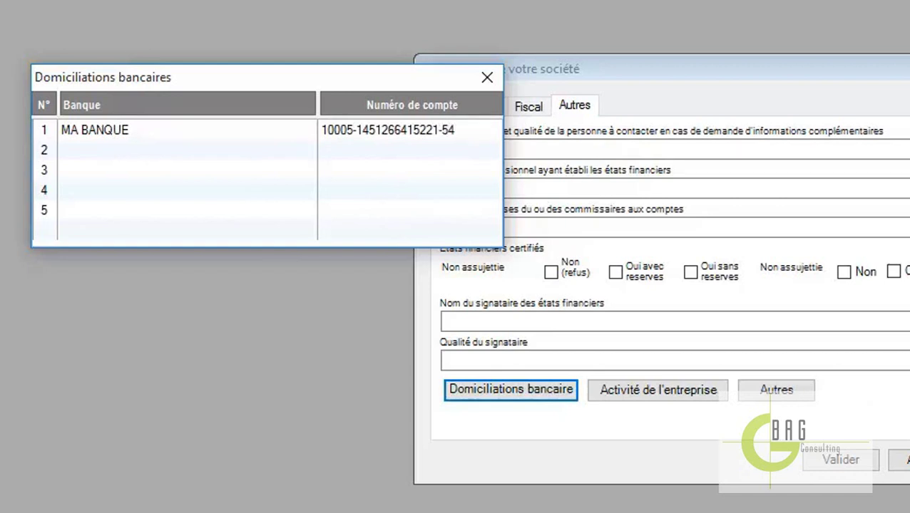
{"action": "left_click", "coordinate": [109, 143]}
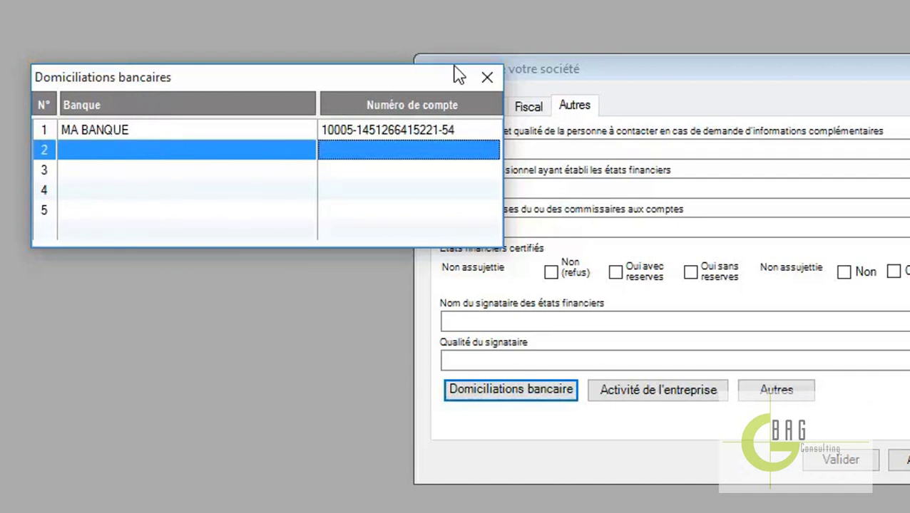
{"action": "left_click", "coordinate": [486, 78]}
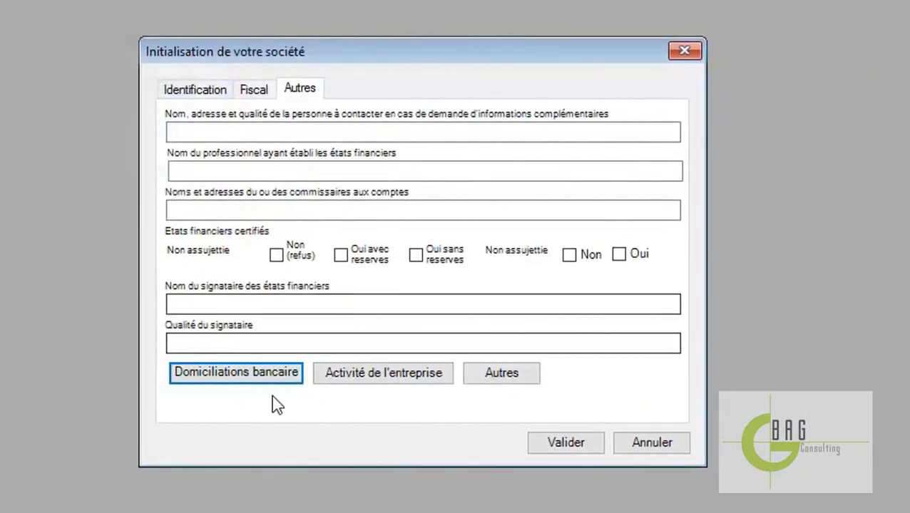
Review the bank list, activities table and management/board grids, leaving them unfilled
{"action": "left_click", "coordinate": [256, 381]}
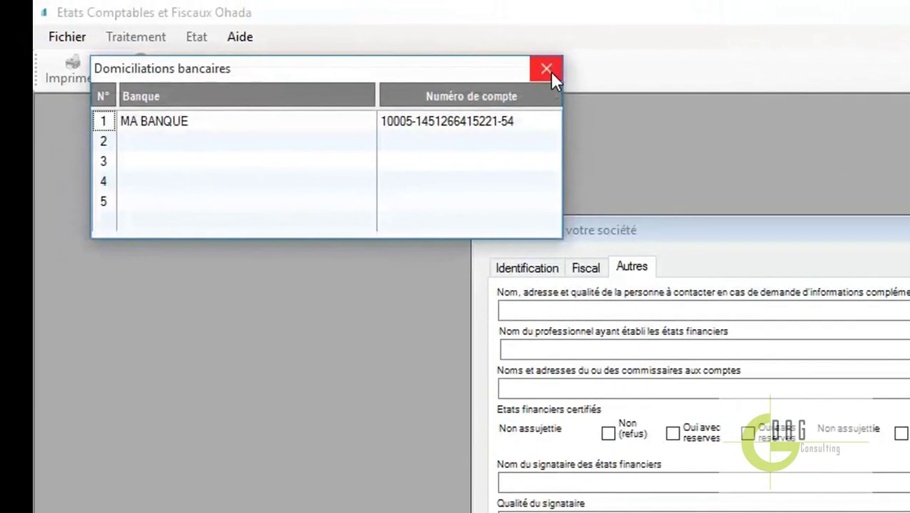
{"action": "left_click", "coordinate": [548, 71]}
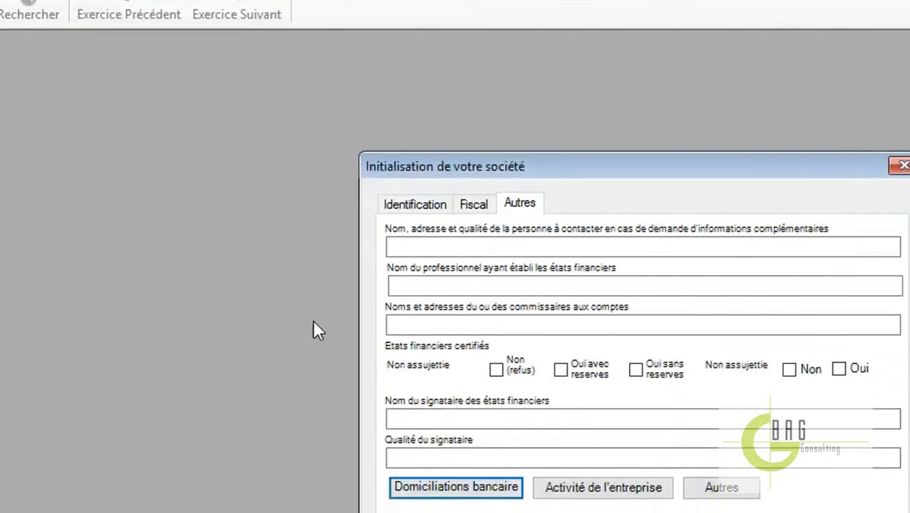
{"action": "left_click", "coordinate": [606, 489]}
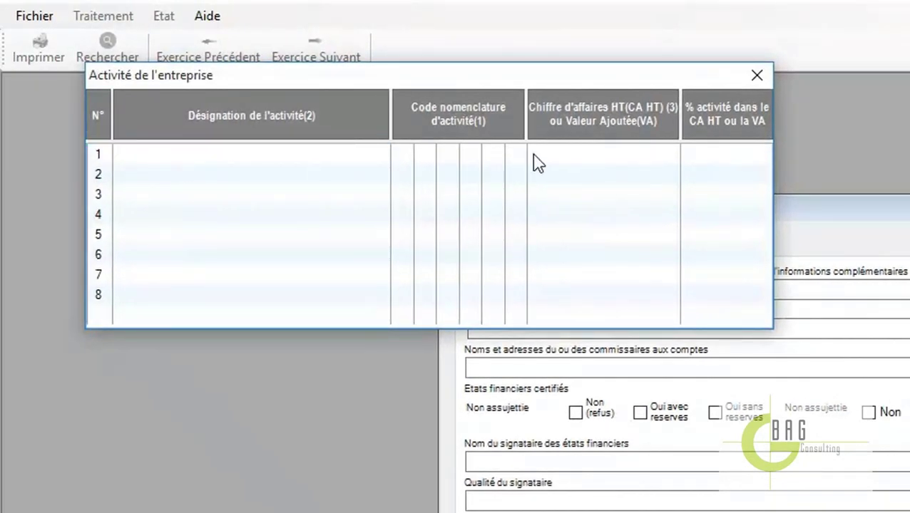
{"action": "left_click", "coordinate": [757, 76]}
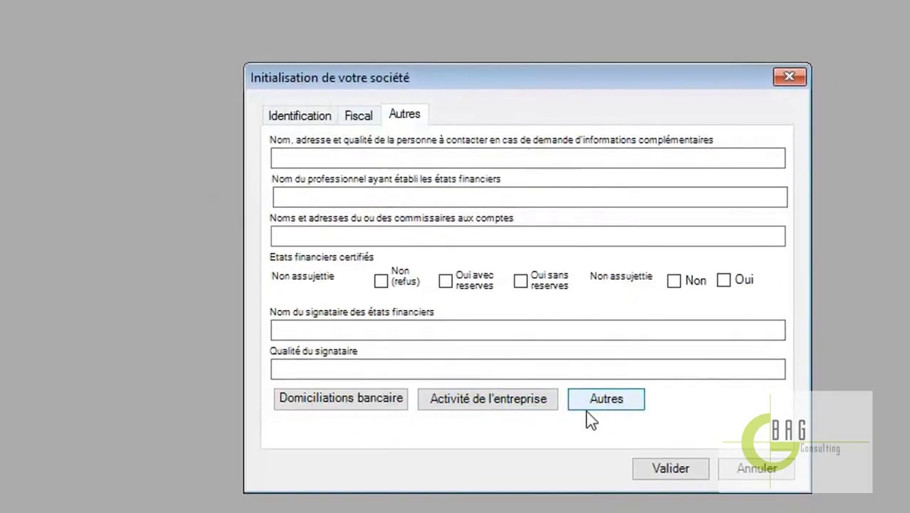
{"action": "left_click", "coordinate": [587, 410]}
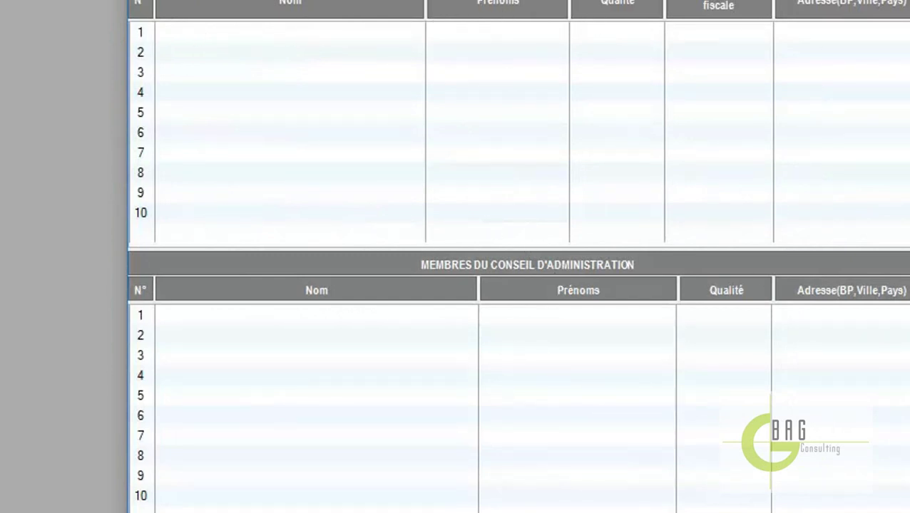
{"action": "key", "text": "Escape"}
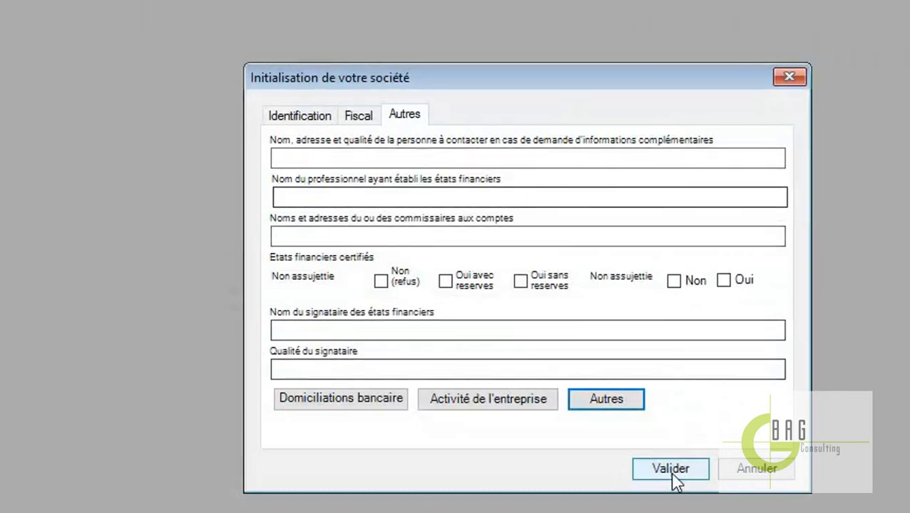
Validate the company set-up, then browse the Traitement, Etat and Fichier menus
{"action": "left_click", "coordinate": [670, 472]}
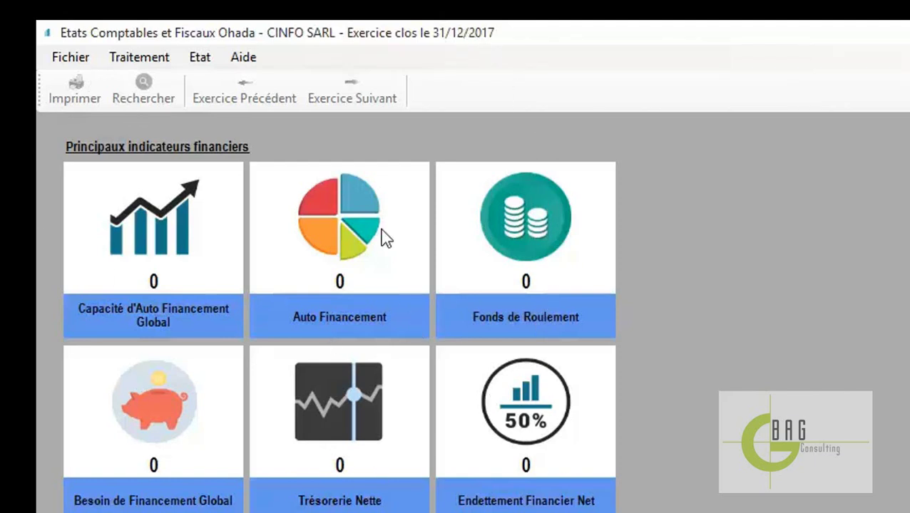
{"action": "left_click", "coordinate": [132, 59]}
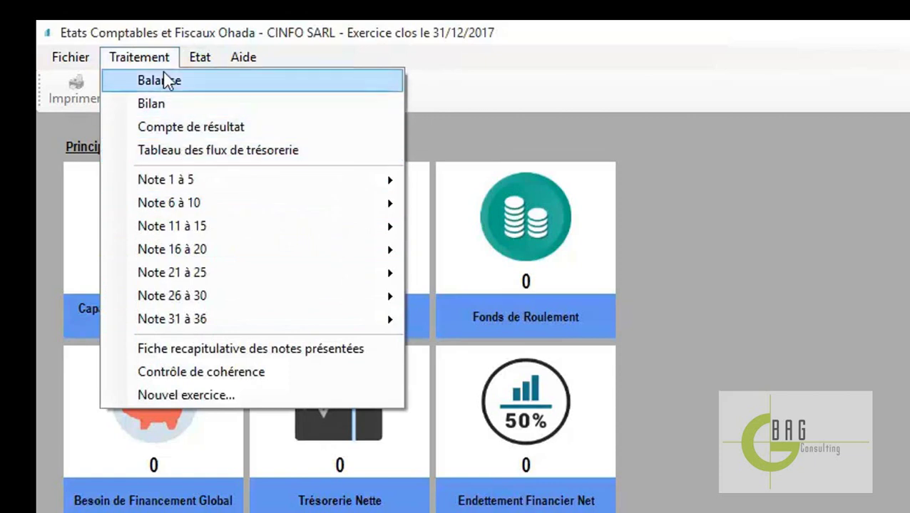
{"action": "mouse_move", "coordinate": [198, 58]}
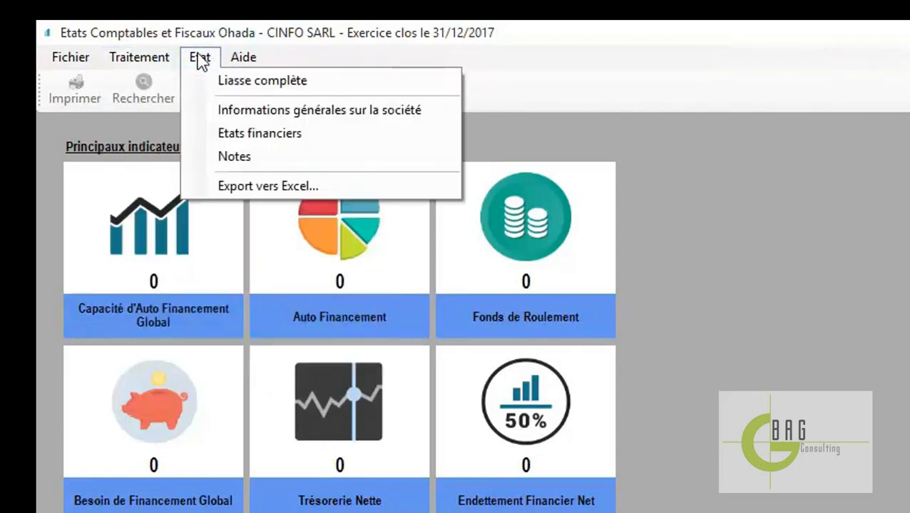
{"action": "mouse_move", "coordinate": [130, 59]}
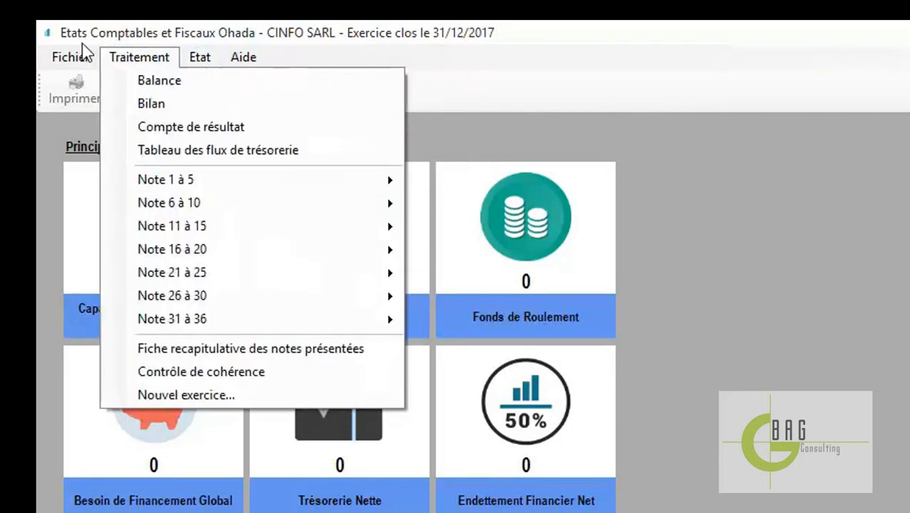
{"action": "mouse_move", "coordinate": [65, 57]}
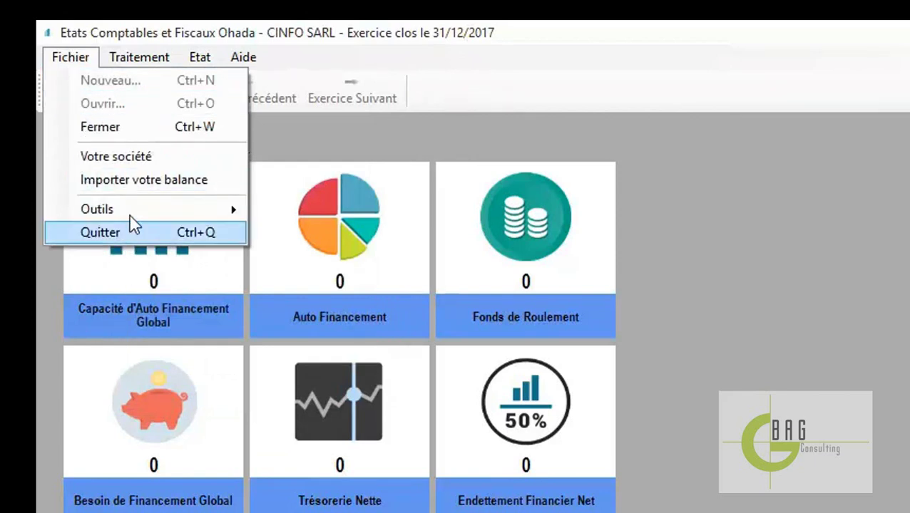
{"action": "mouse_move", "coordinate": [243, 57]}
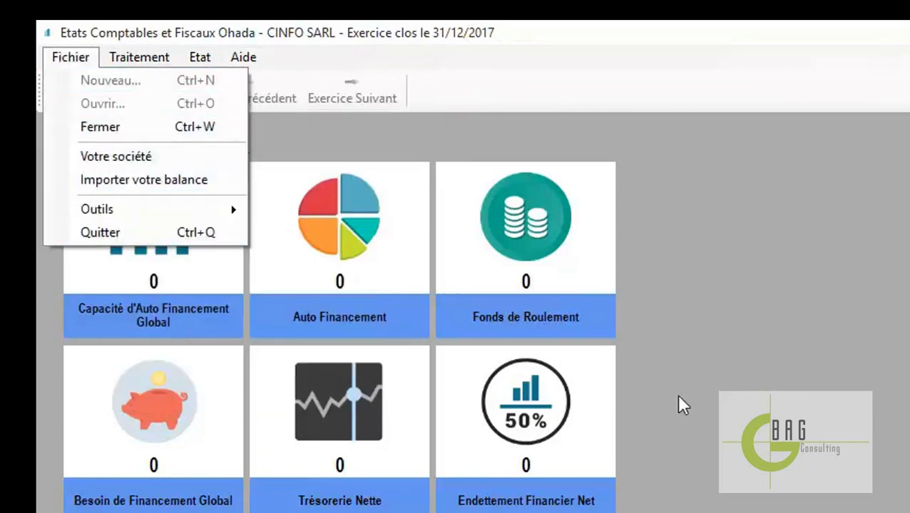
Dismiss the open menu and select 2017 1.xlsx in the Nouveau dossier folder
{"action": "left_click", "coordinate": [793, 405]}
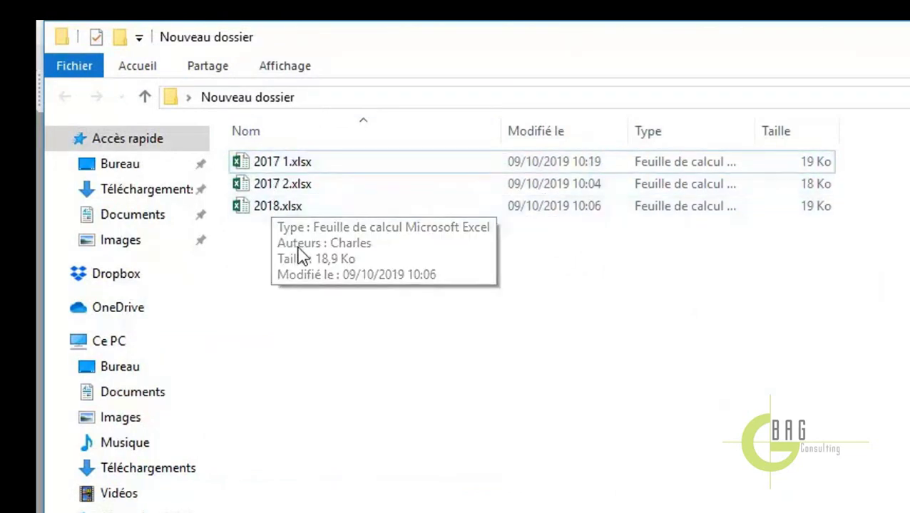
{"action": "left_click", "coordinate": [348, 165]}
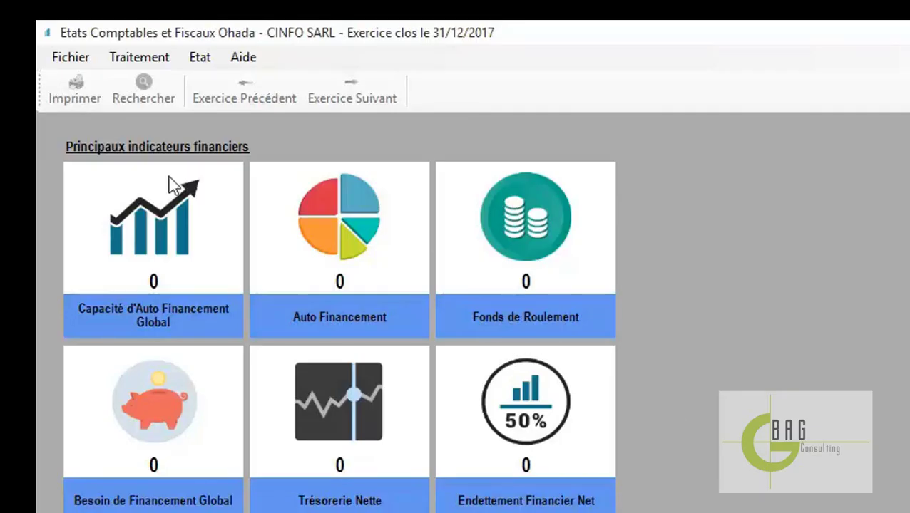
{"action": "left_click", "coordinate": [71, 61]}
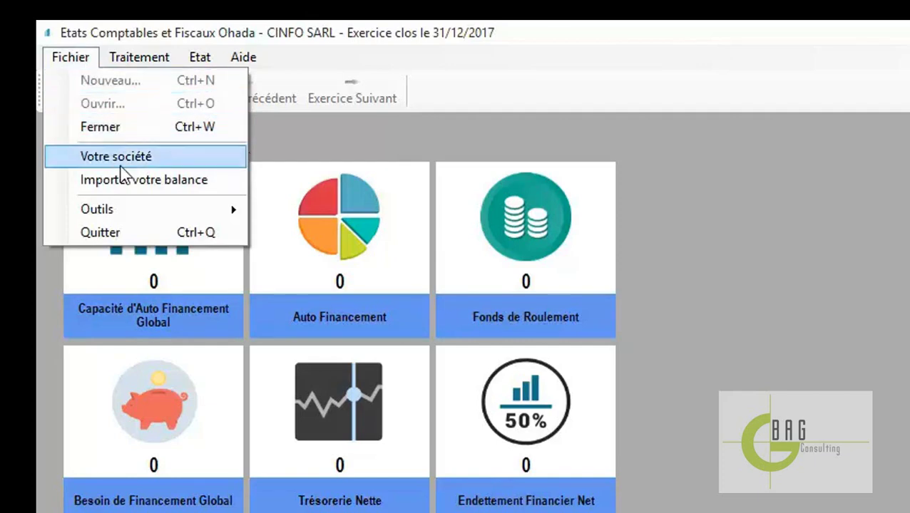
{"action": "left_click", "coordinate": [163, 160]}
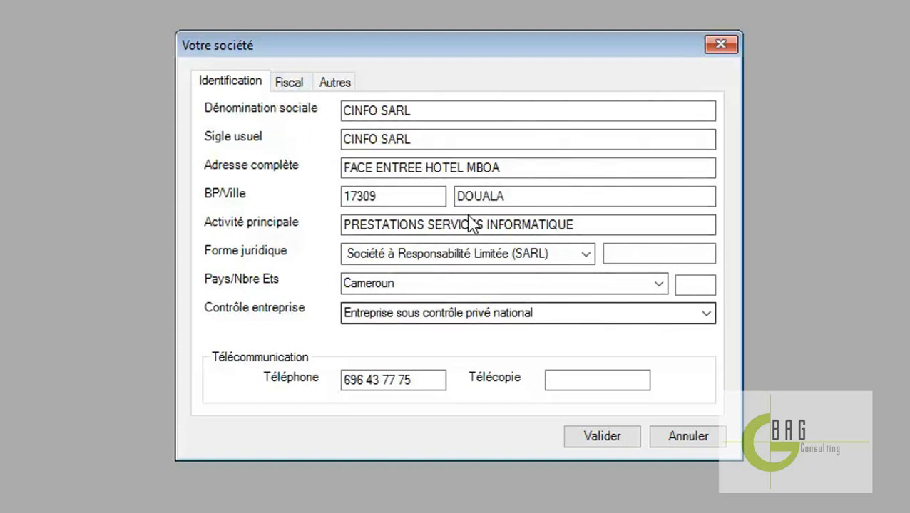
{"action": "left_click", "coordinate": [300, 84]}
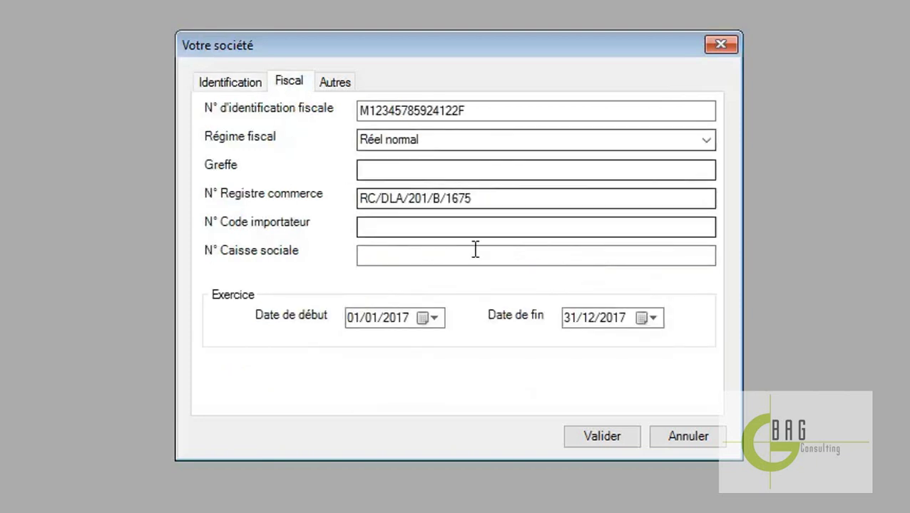
{"action": "left_click", "coordinate": [333, 87]}
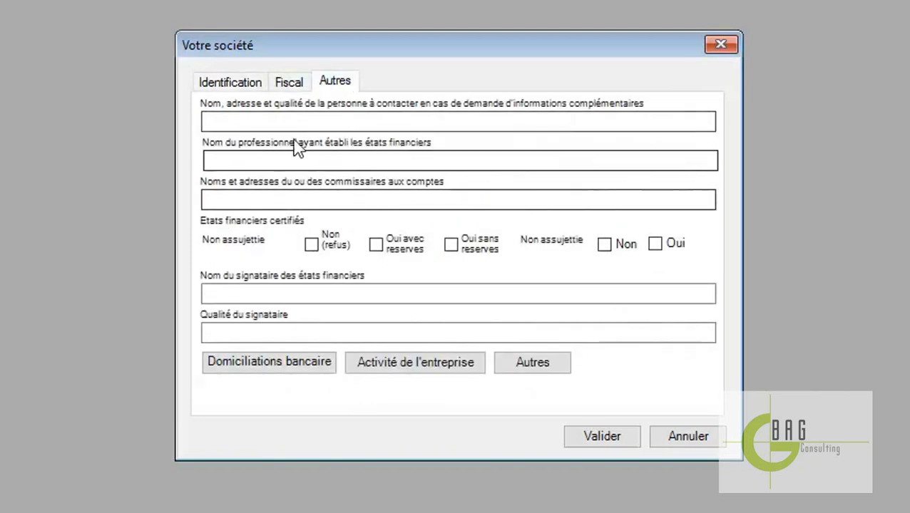
{"action": "left_click", "coordinate": [227, 80]}
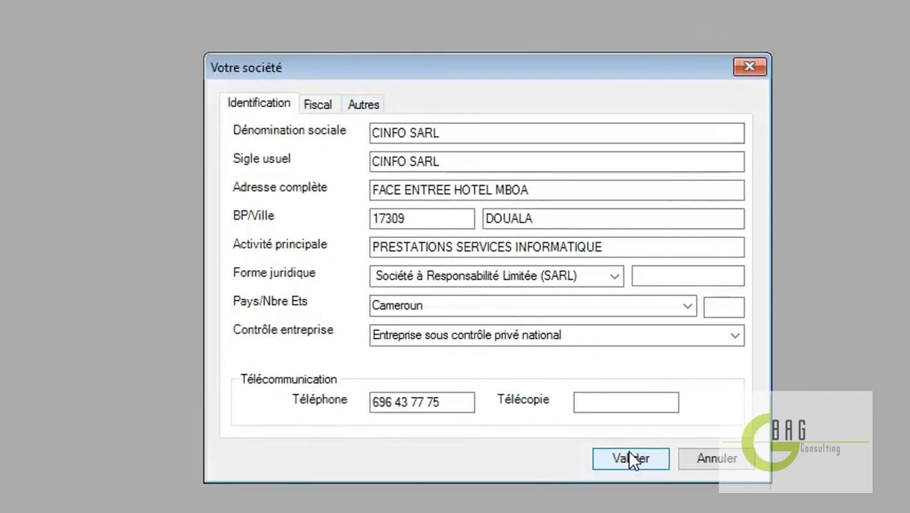
{"action": "left_click", "coordinate": [599, 438]}
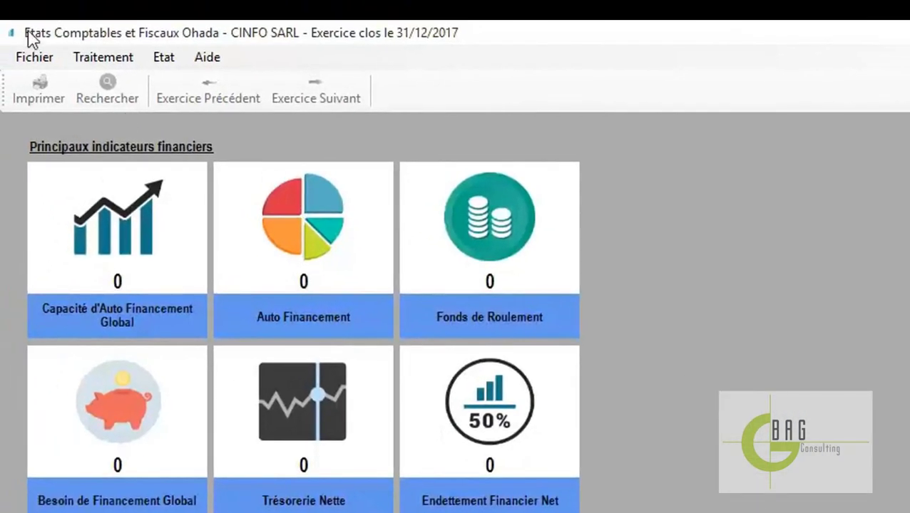
{"action": "left_click", "coordinate": [44, 61]}
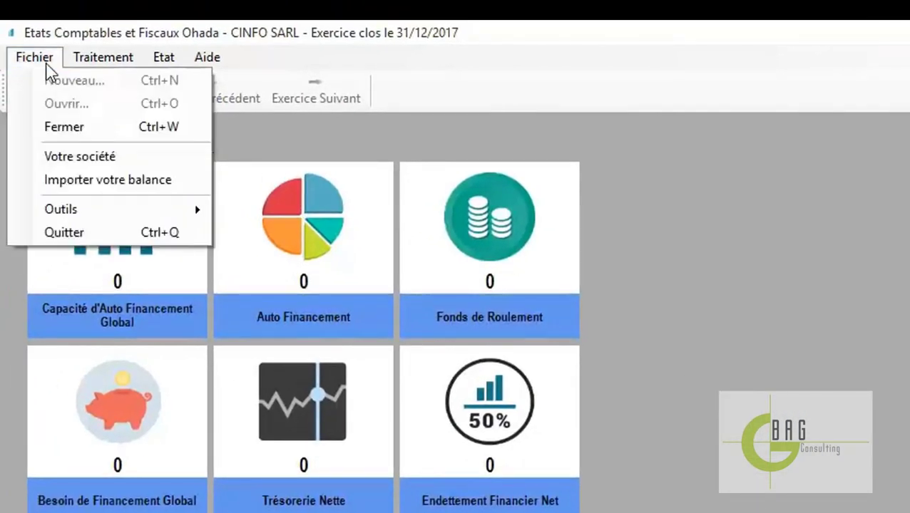
Import the 2017 1.xlsx trial balance from the Nouveau dossier folder
{"action": "left_click", "coordinate": [100, 182]}
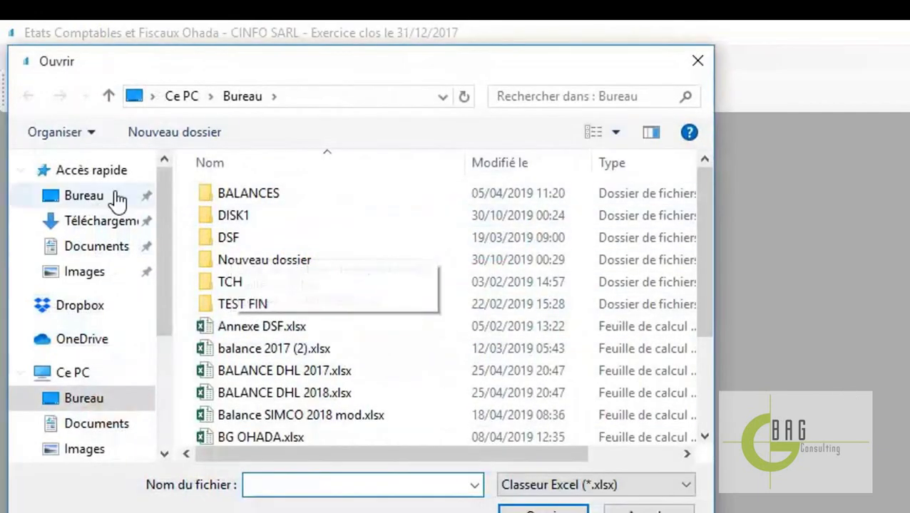
{"action": "double_click", "coordinate": [316, 261]}
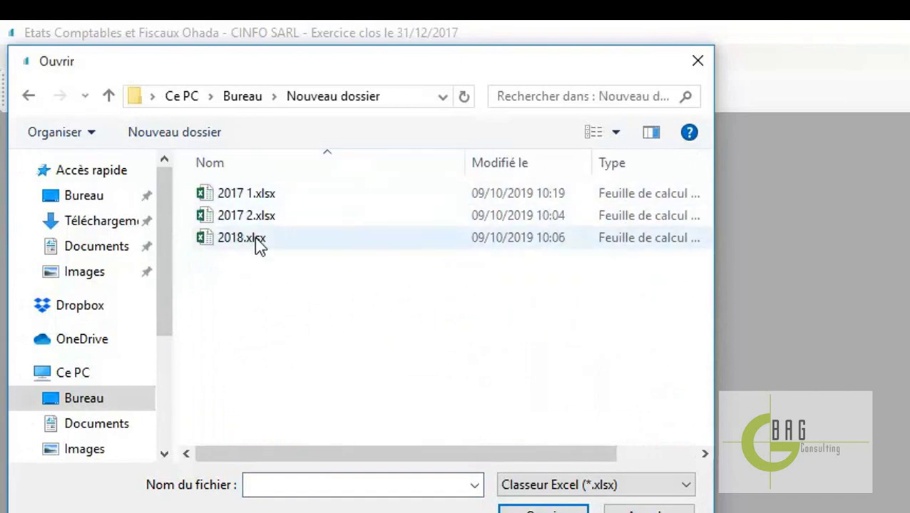
{"action": "double_click", "coordinate": [285, 203]}
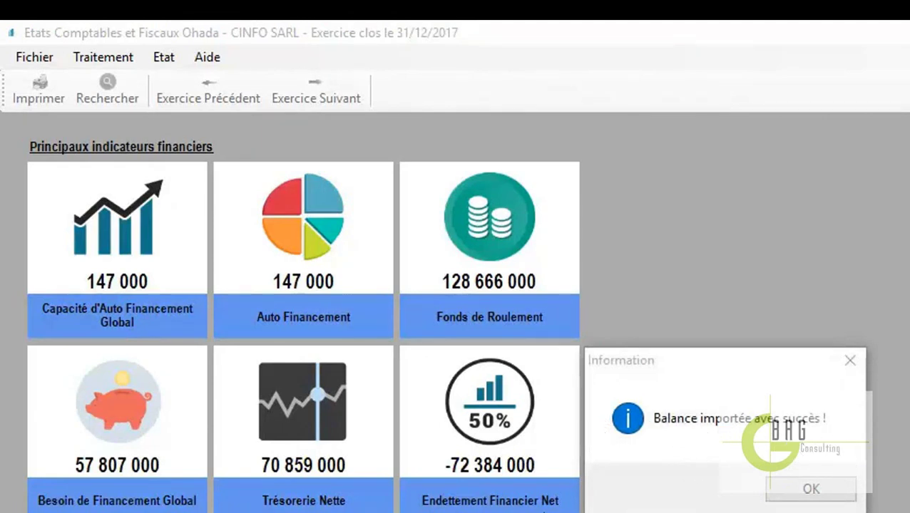
Acknowledge the Balance importée message, then browse the Traitement notes submenus and the Etat menu
{"action": "left_click", "coordinate": [826, 487]}
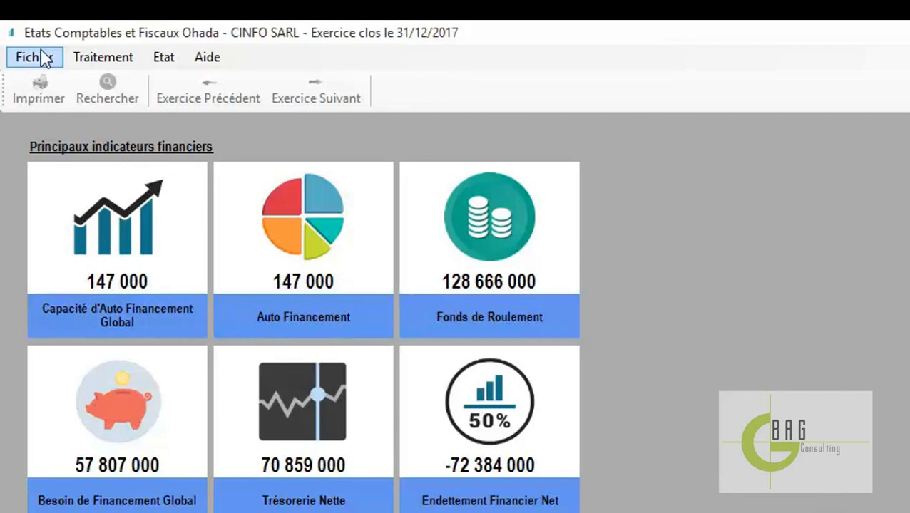
{"action": "left_click", "coordinate": [105, 61]}
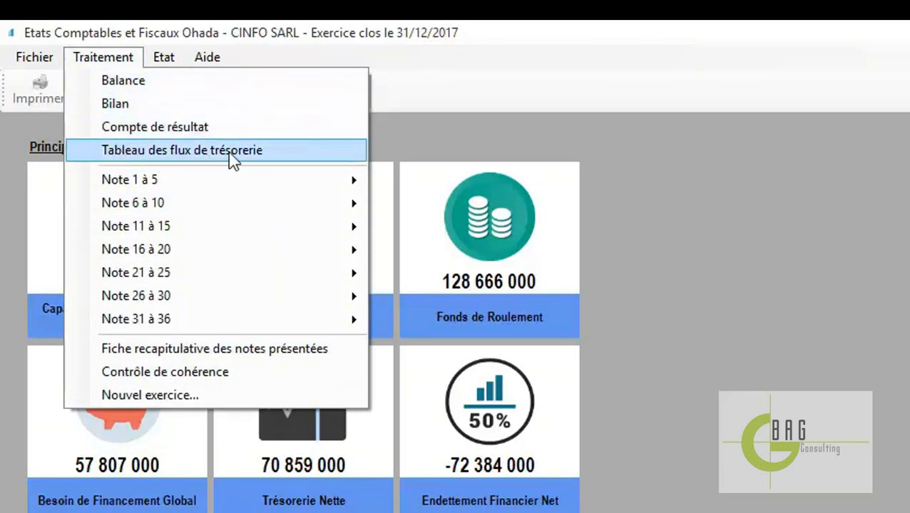
{"action": "mouse_move", "coordinate": [148, 184]}
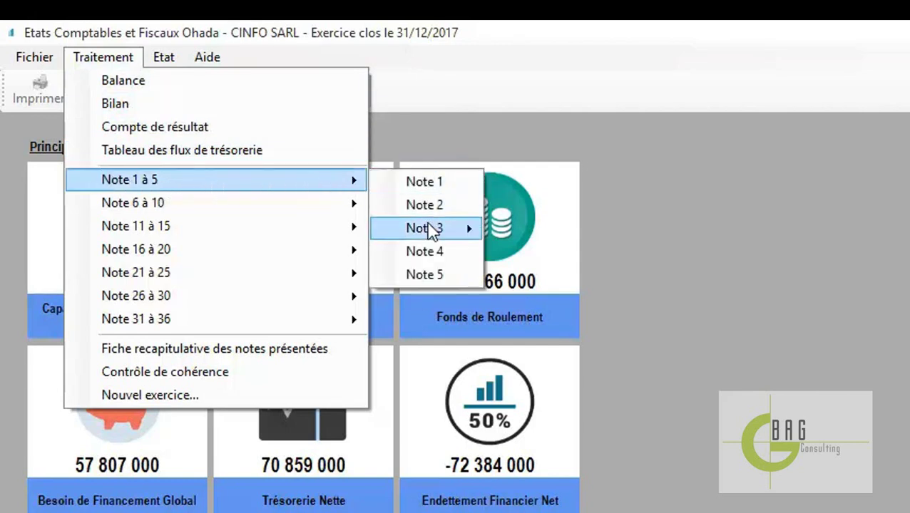
{"action": "mouse_move", "coordinate": [462, 238]}
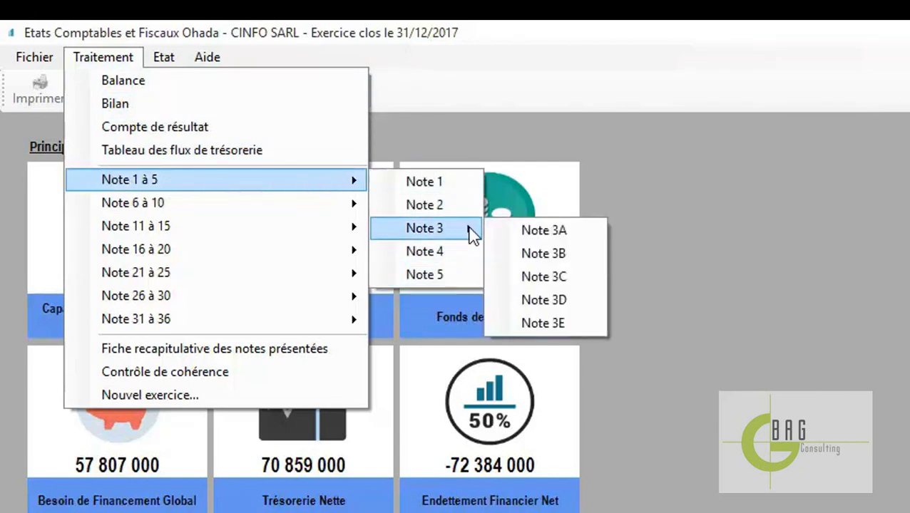
{"action": "mouse_move", "coordinate": [214, 214]}
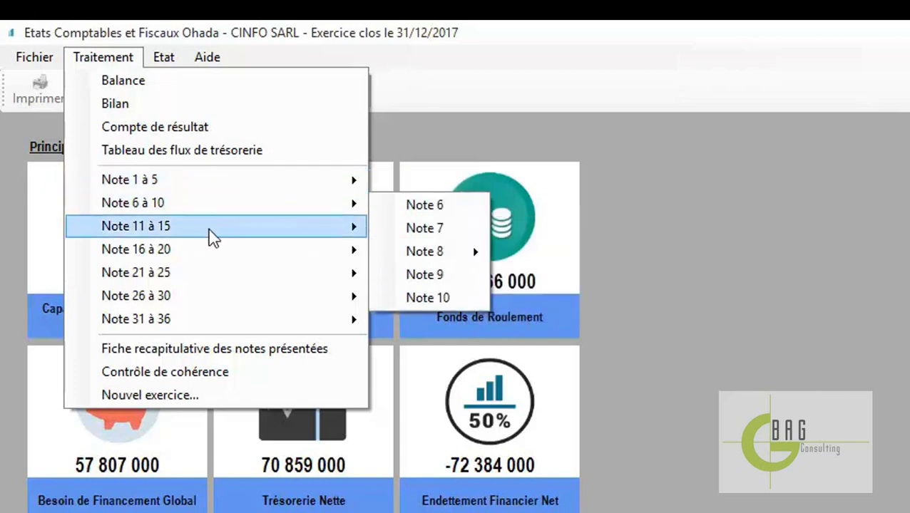
{"action": "mouse_move", "coordinate": [225, 323]}
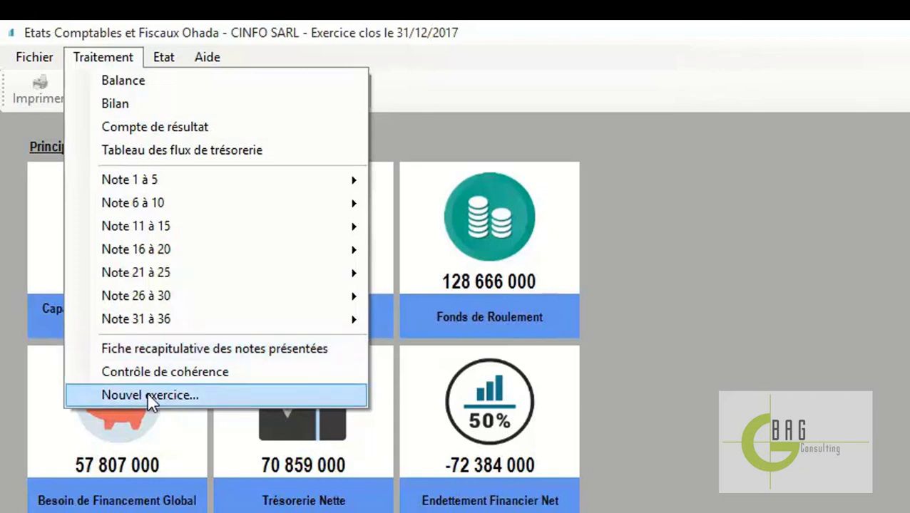
{"action": "mouse_move", "coordinate": [168, 61]}
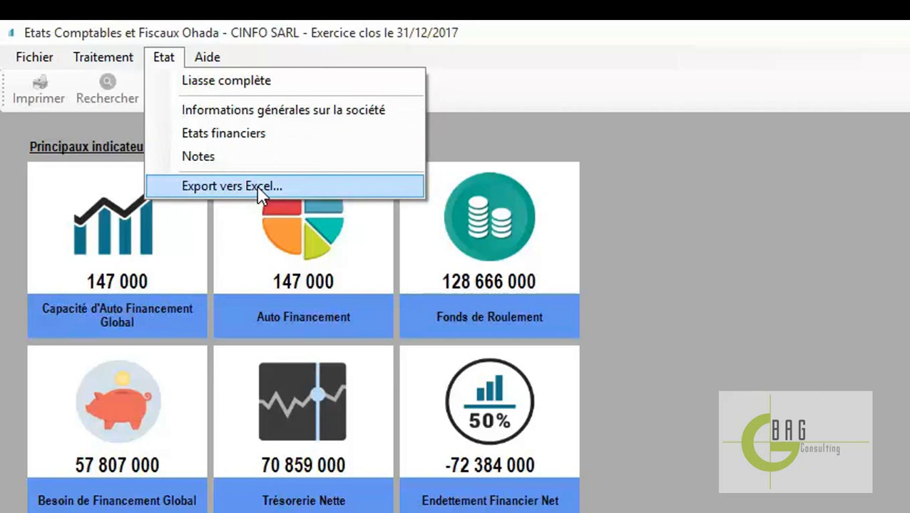
{"action": "mouse_move", "coordinate": [109, 60]}
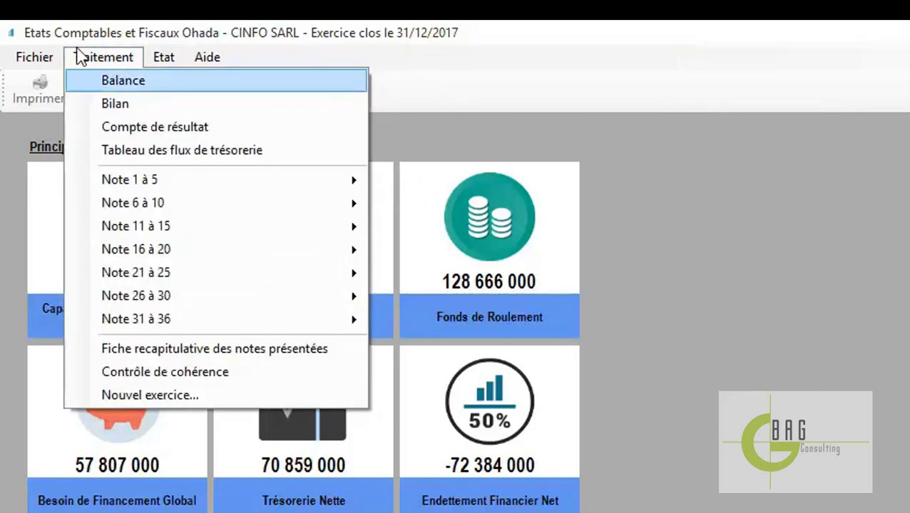
Open Traitement > Balance and select account 201100 Frais d'établissement in the grid
{"action": "left_click", "coordinate": [150, 89]}
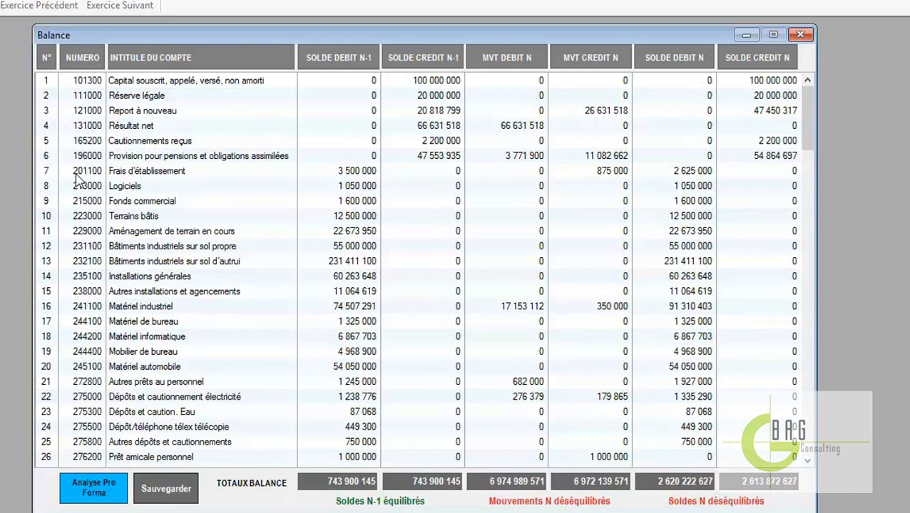
{"action": "left_click", "coordinate": [177, 174]}
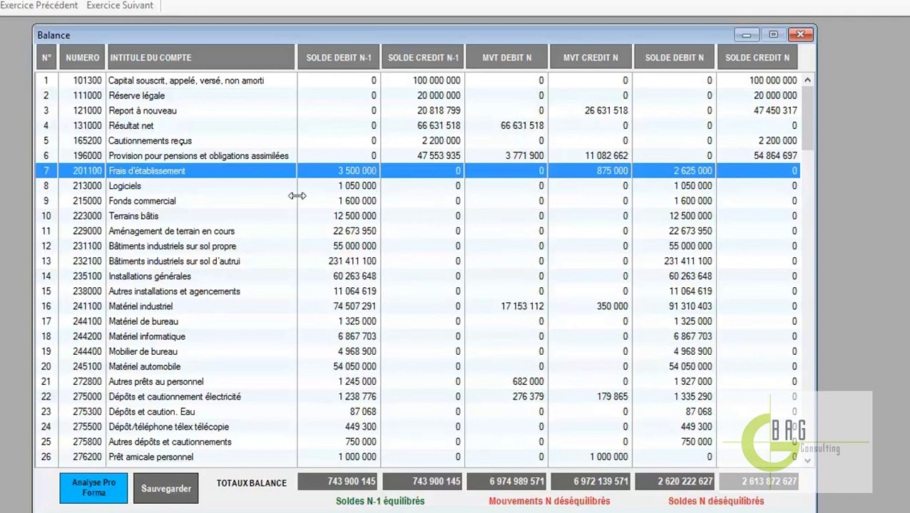
Run the Analyse Pro Forma, accepting the Engagements de retraite, Charges immobilisées and Transports sur achats warnings
{"action": "left_click", "coordinate": [93, 493]}
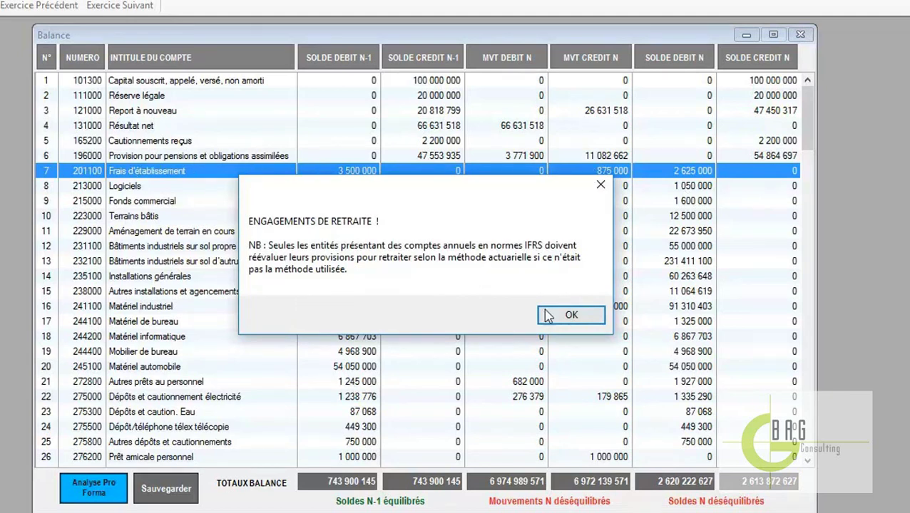
{"action": "left_click", "coordinate": [580, 318]}
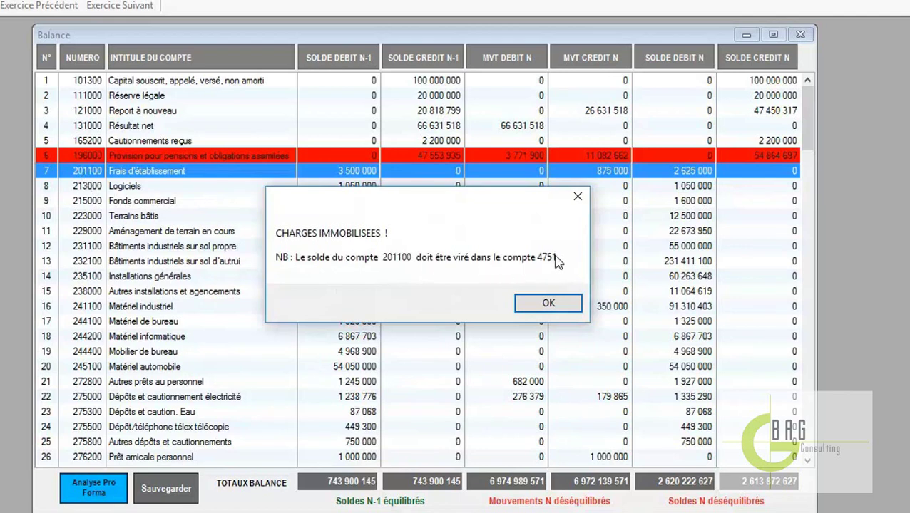
{"action": "left_click", "coordinate": [545, 303]}
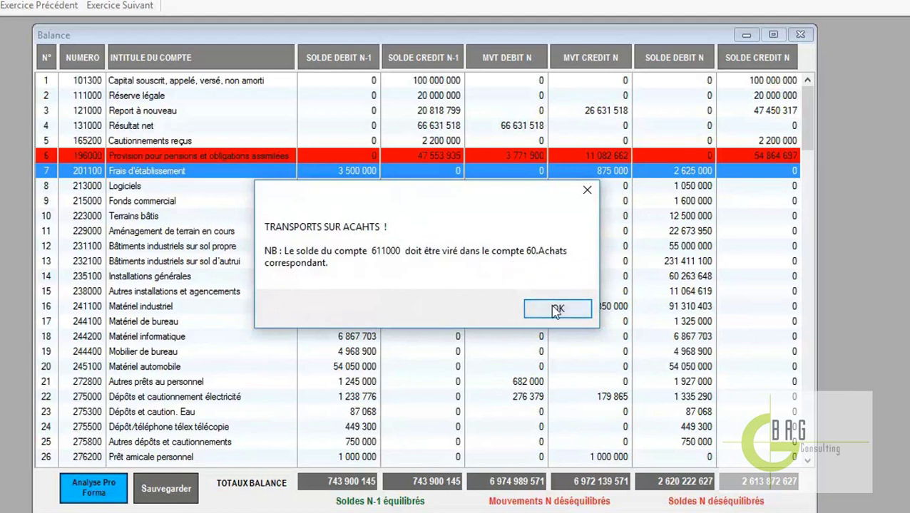
{"action": "left_click", "coordinate": [533, 309]}
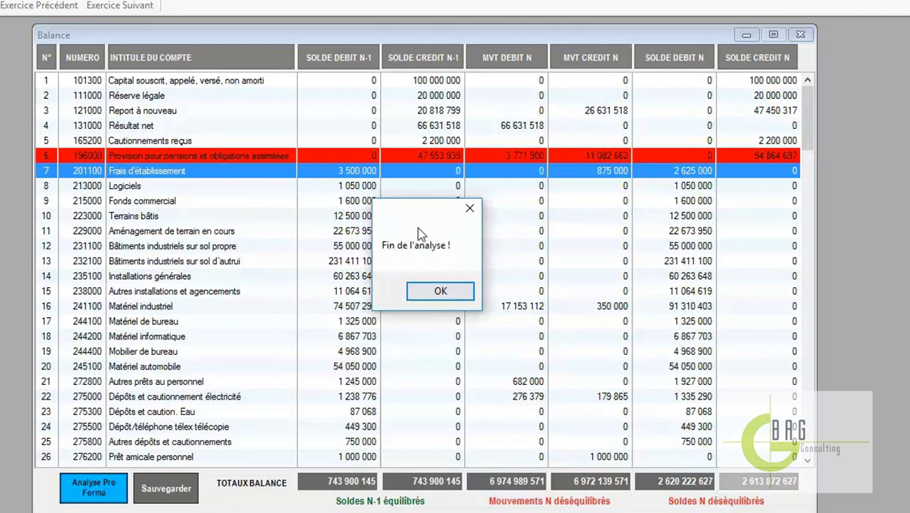
{"action": "left_click", "coordinate": [440, 293]}
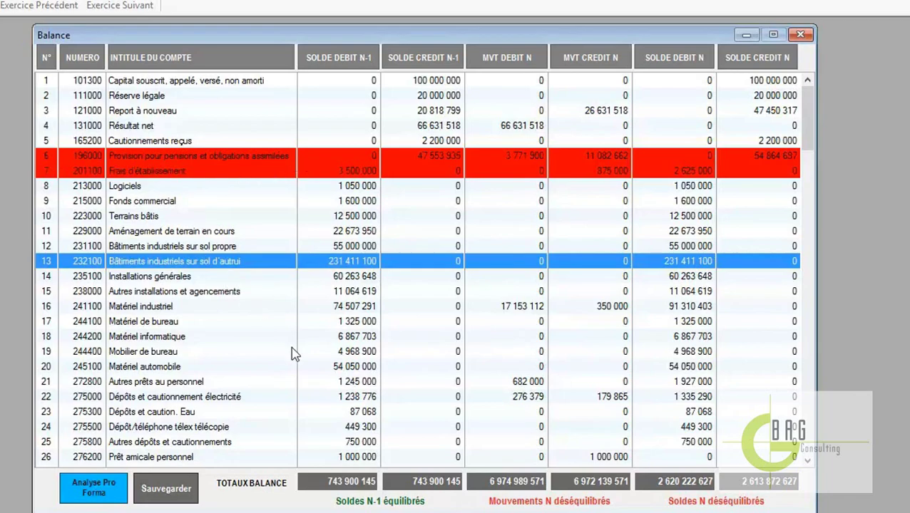
Scroll through the red-flagged balance rows such as 611000, then close the Balance window
{"action": "scroll", "coordinate": [292, 348], "scroll_direction": "down", "scroll_amount": 14}
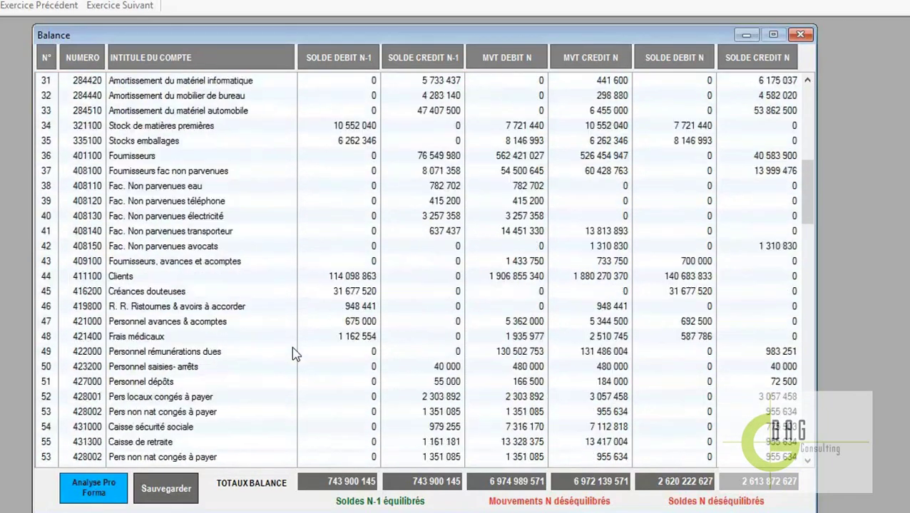
{"action": "scroll", "coordinate": [292, 347], "scroll_direction": "down", "scroll_amount": 12}
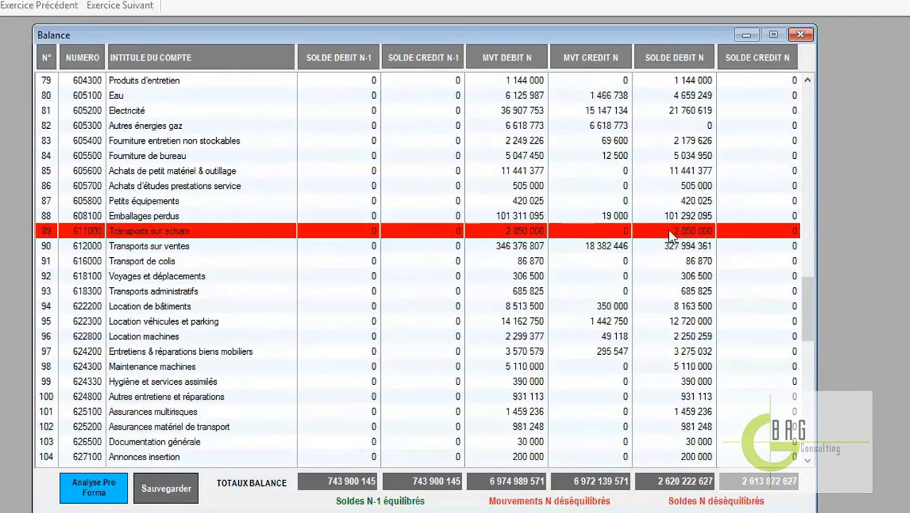
{"action": "scroll", "coordinate": [379, 205], "scroll_direction": "up", "scroll_amount": 20}
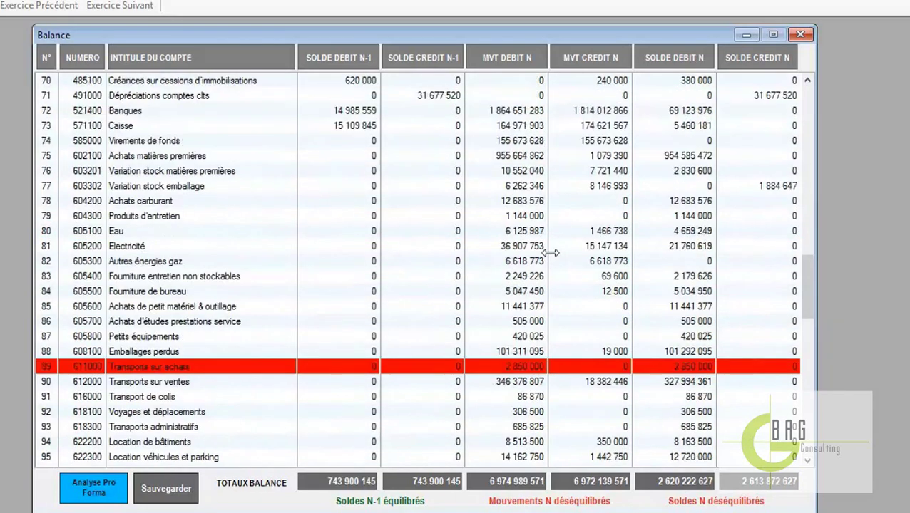
{"action": "scroll", "coordinate": [378, 203], "scroll_direction": "up", "scroll_amount": 6}
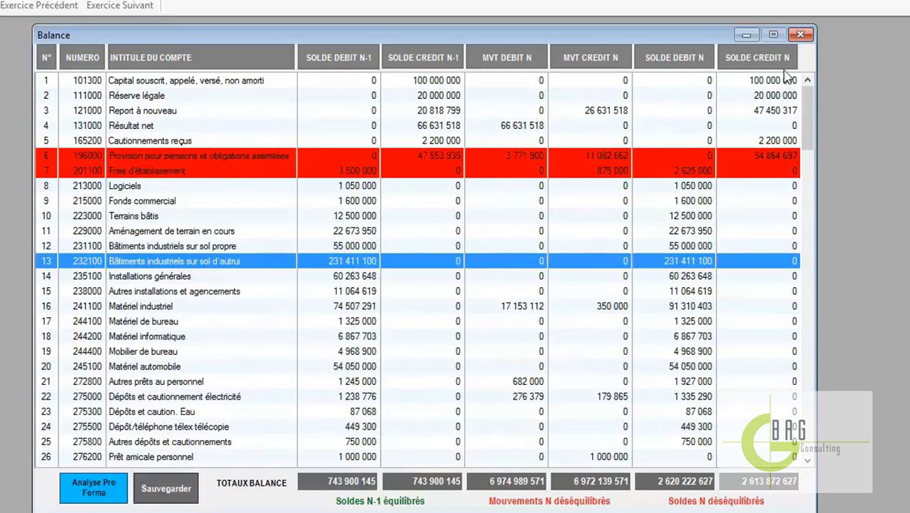
{"action": "left_click", "coordinate": [800, 35]}
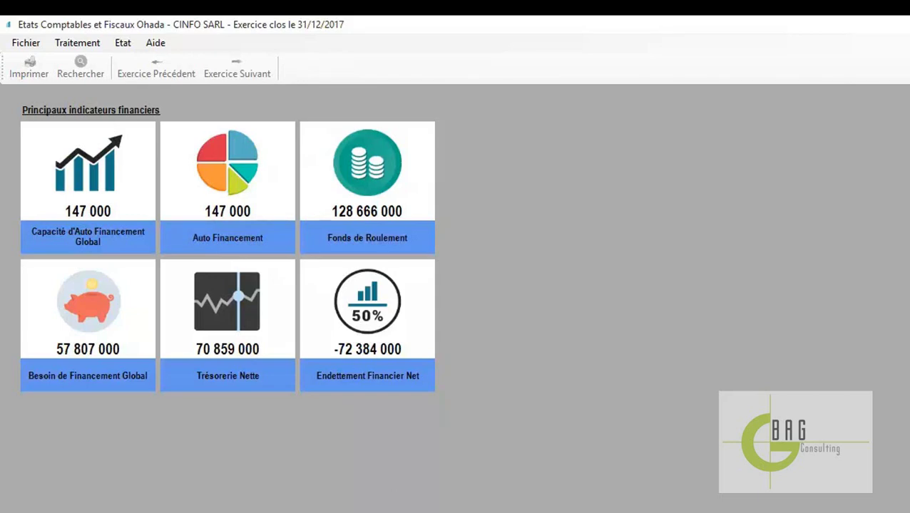
Check the xlsx balance files in Explorer, then return to ECF Ohada's Fichier menu
{"action": "left_click", "coordinate": [492, 499]}
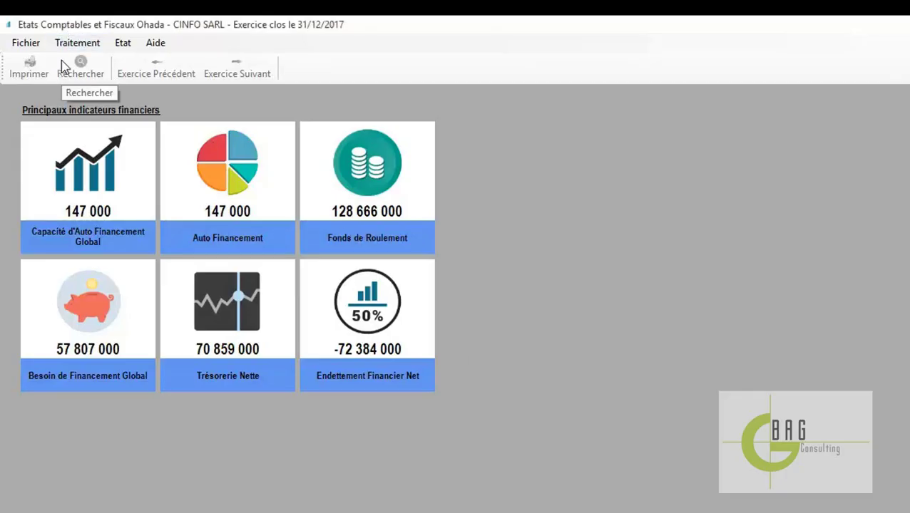
{"action": "left_click", "coordinate": [24, 44]}
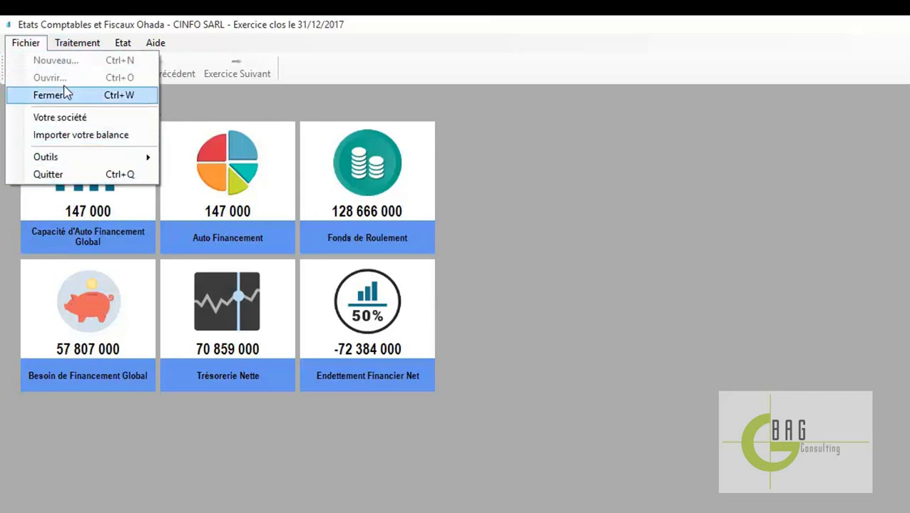
{"action": "mouse_move", "coordinate": [66, 46]}
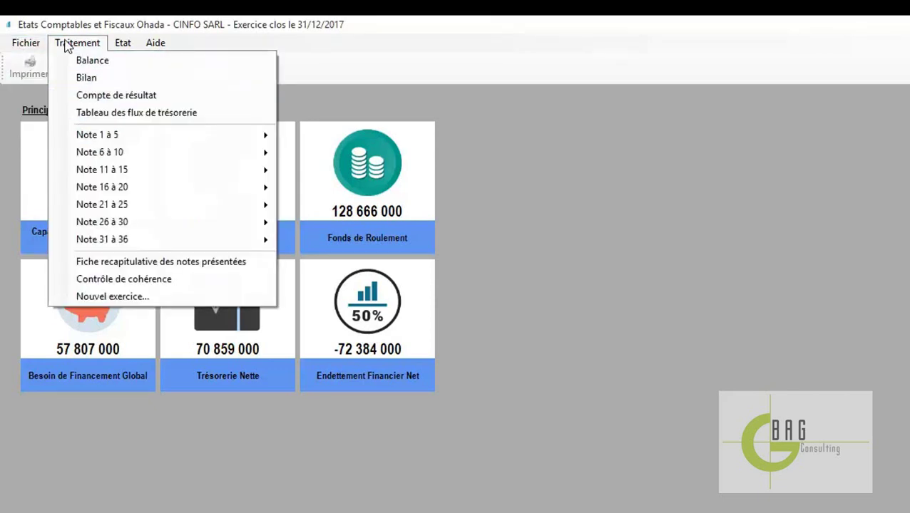
{"action": "mouse_move", "coordinate": [32, 45]}
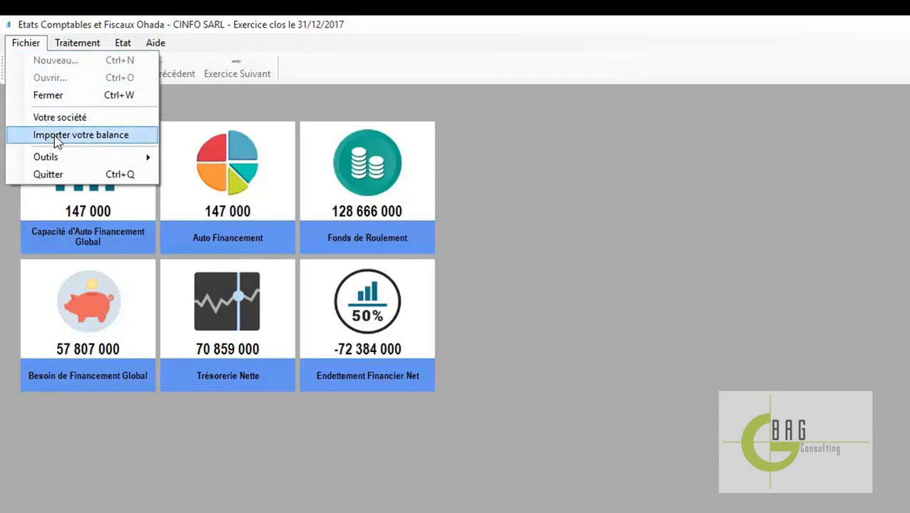
Import 2017 2.xlsx and confirm, raising Fonds de Roulement to 132 391 000
{"action": "left_click", "coordinate": [74, 135]}
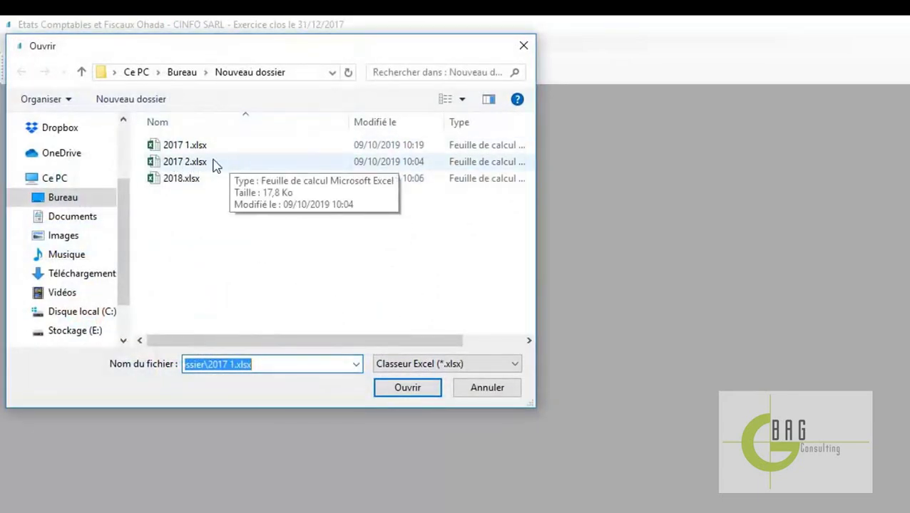
{"action": "double_click", "coordinate": [216, 163]}
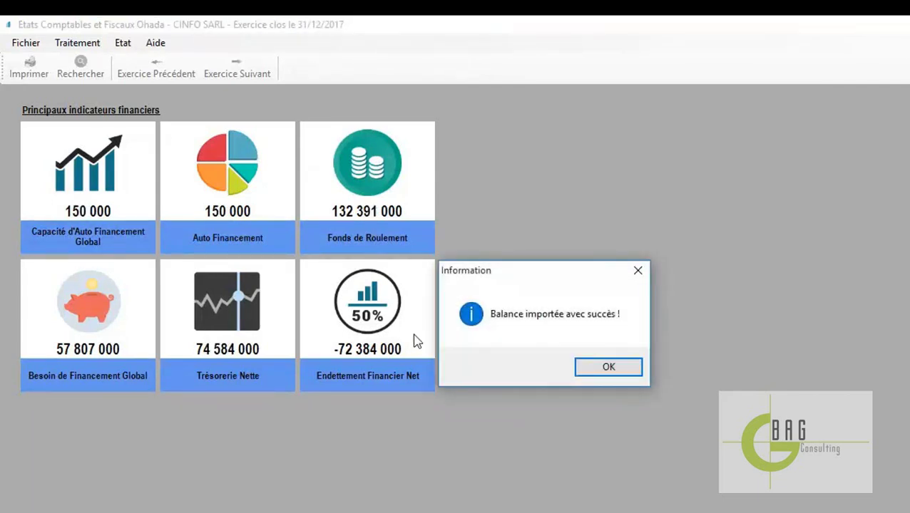
{"action": "left_click", "coordinate": [608, 367]}
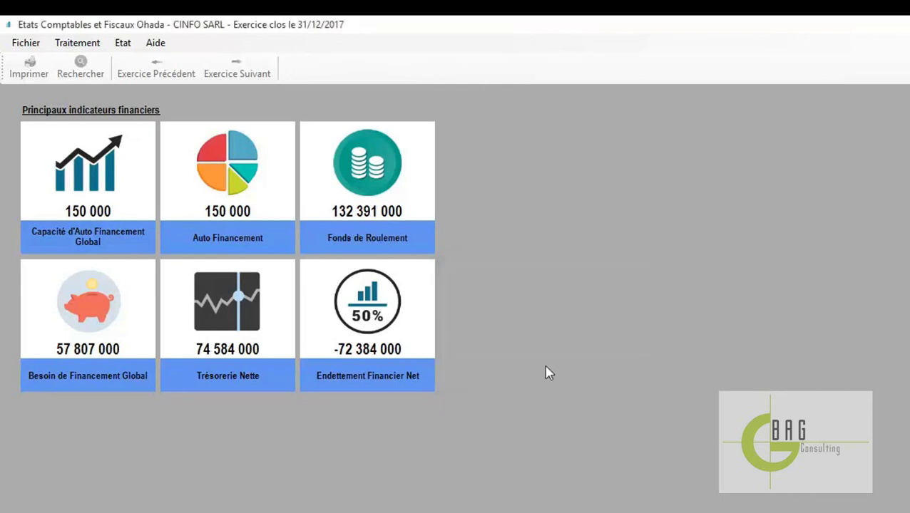
Reopen the Balance grid and scroll through its account rows
{"action": "left_click", "coordinate": [78, 49]}
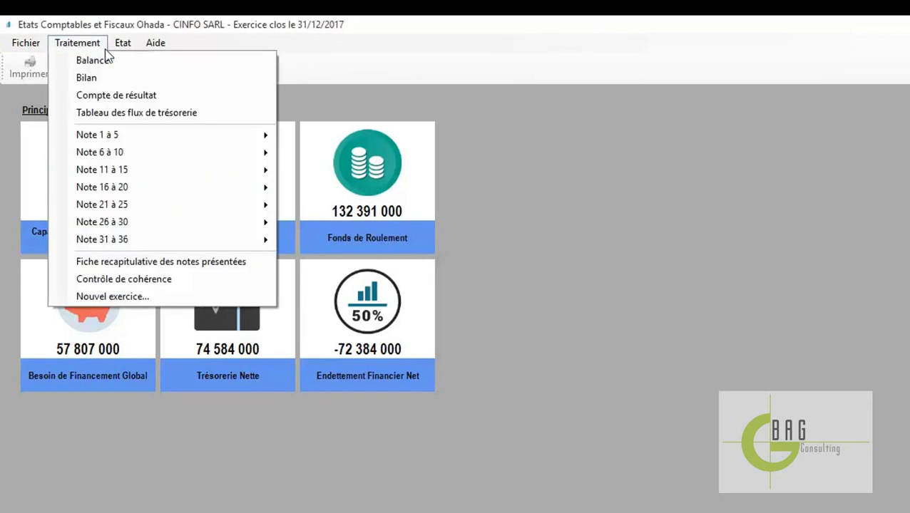
{"action": "left_click", "coordinate": [107, 61]}
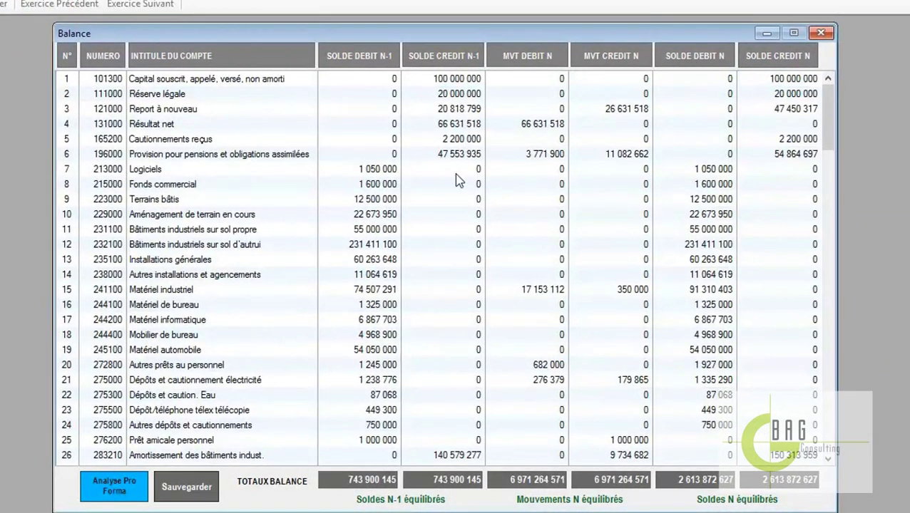
{"action": "scroll", "coordinate": [653, 286], "scroll_direction": "down", "scroll_amount": 4}
{"action": "scroll", "coordinate": [653, 286], "scroll_direction": "down", "scroll_amount": 3}
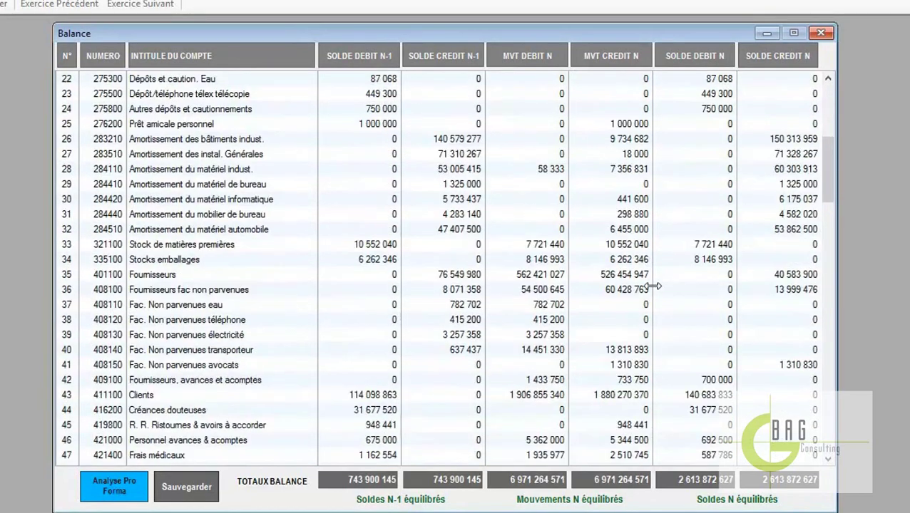
{"action": "scroll", "coordinate": [651, 286], "scroll_direction": "down", "scroll_amount": 3}
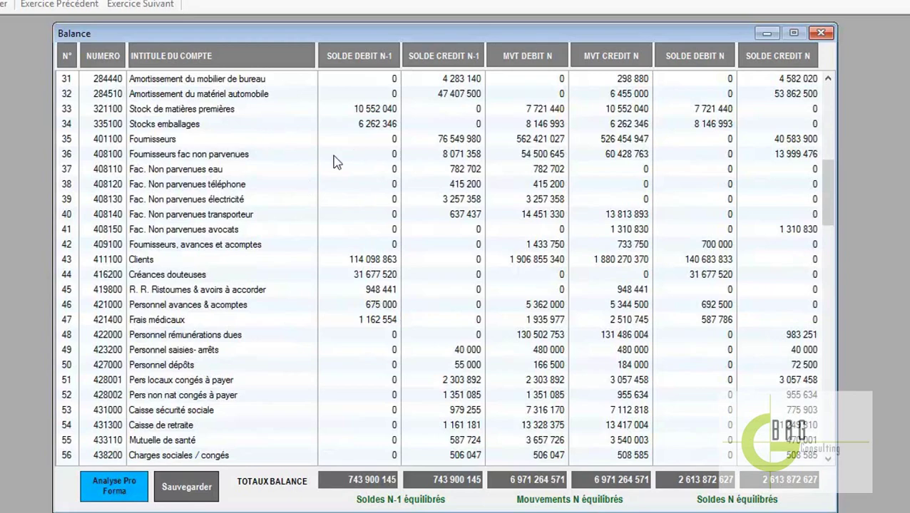
{"action": "scroll", "coordinate": [702, 248], "scroll_direction": "up", "scroll_amount": 10}
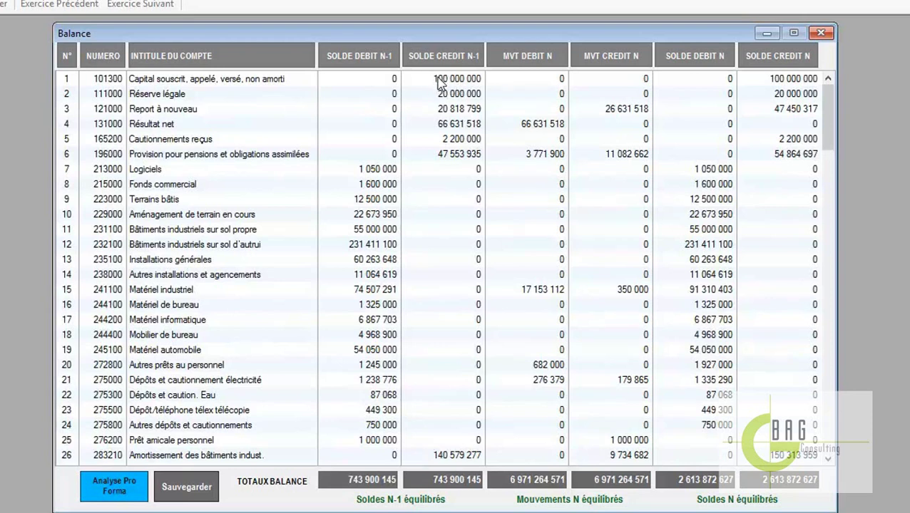
Change account 101300's Solde Crédit N-1 to 100 500 000
{"action": "double_click", "coordinate": [448, 80]}
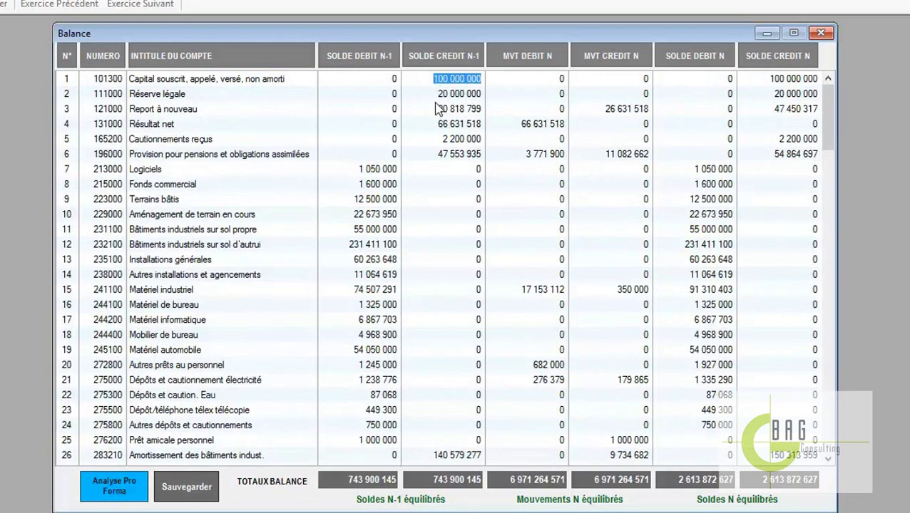
{"action": "type", "text": "10"}
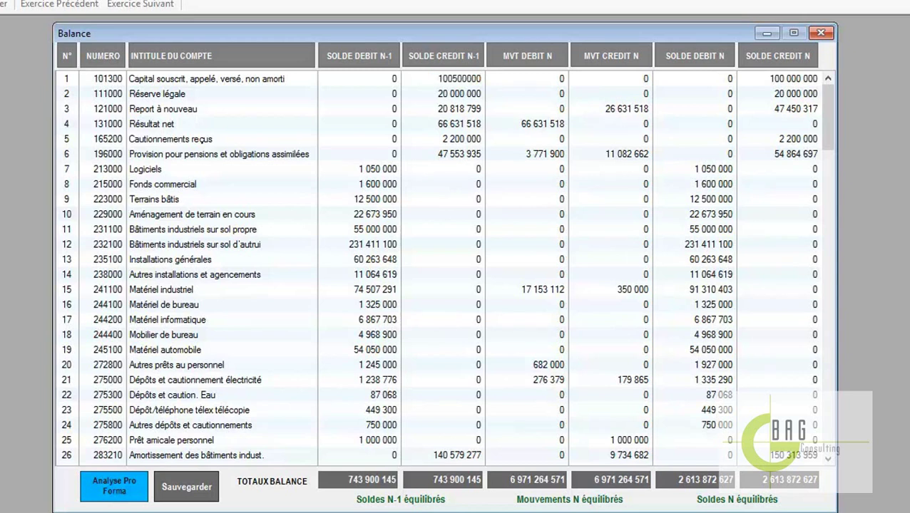
{"action": "key", "text": "Return"}
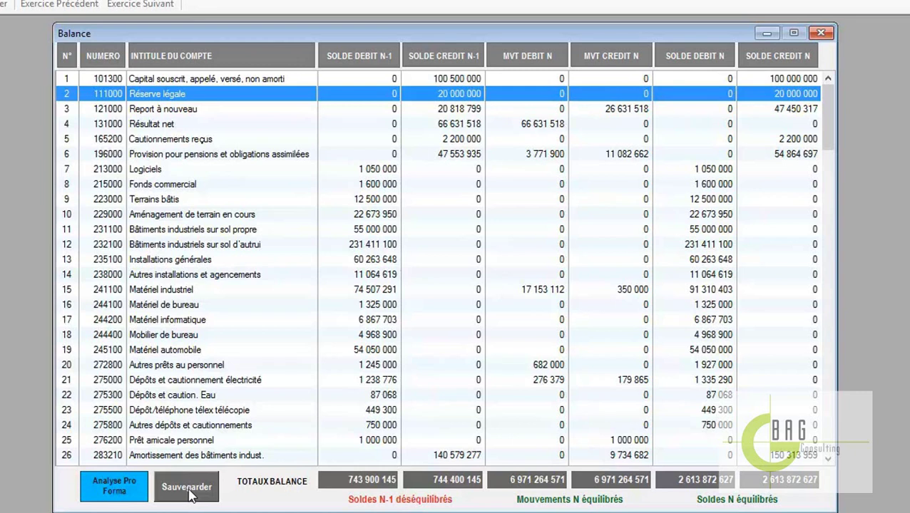
Save the edited balance, confirm the message, and close the Balance window
{"action": "left_click", "coordinate": [190, 493]}
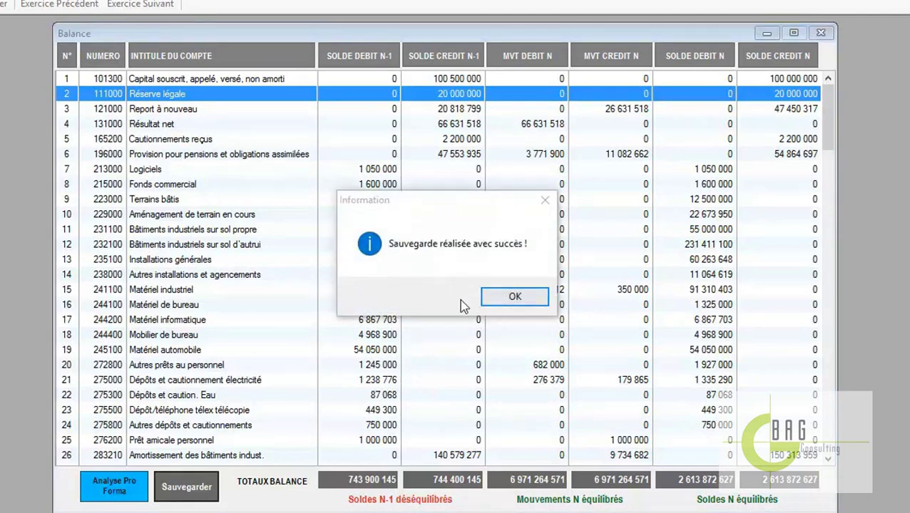
{"action": "left_click", "coordinate": [530, 306]}
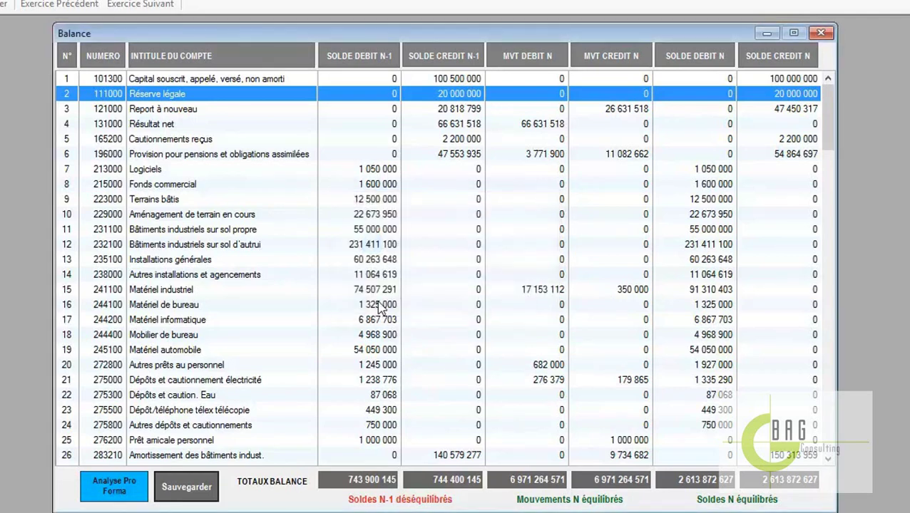
{"action": "left_click", "coordinate": [828, 33]}
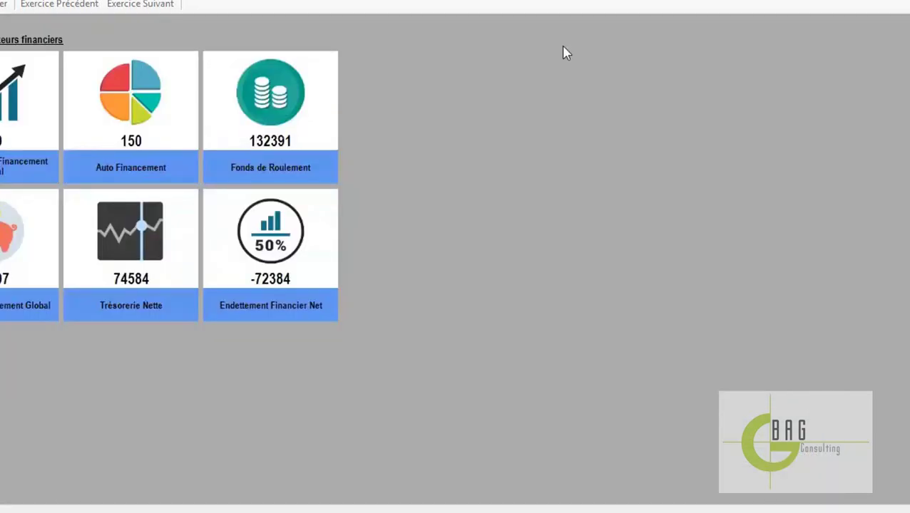
Reopen the Balance and correct account 101300's Solde Crédit N-1 to 100 000 000
{"action": "left_click", "coordinate": [91, 31]}
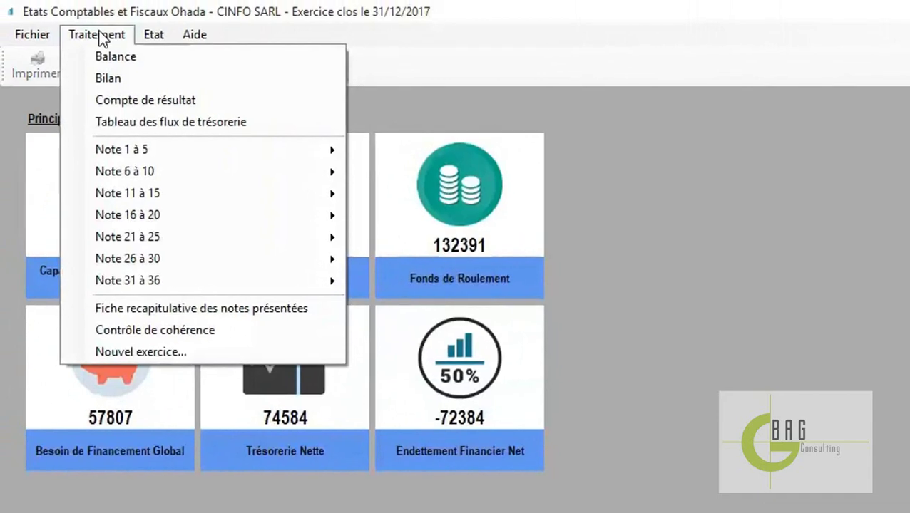
{"action": "left_click", "coordinate": [123, 52]}
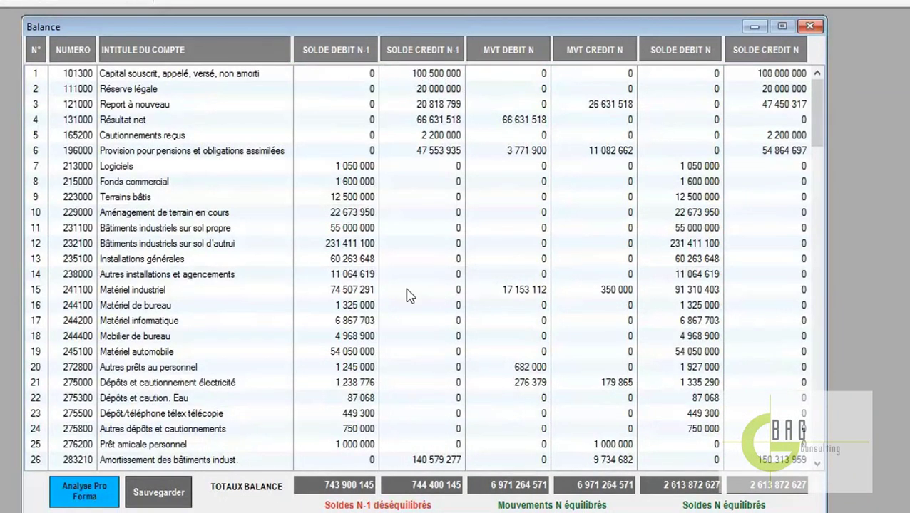
{"action": "left_click", "coordinate": [444, 74]}
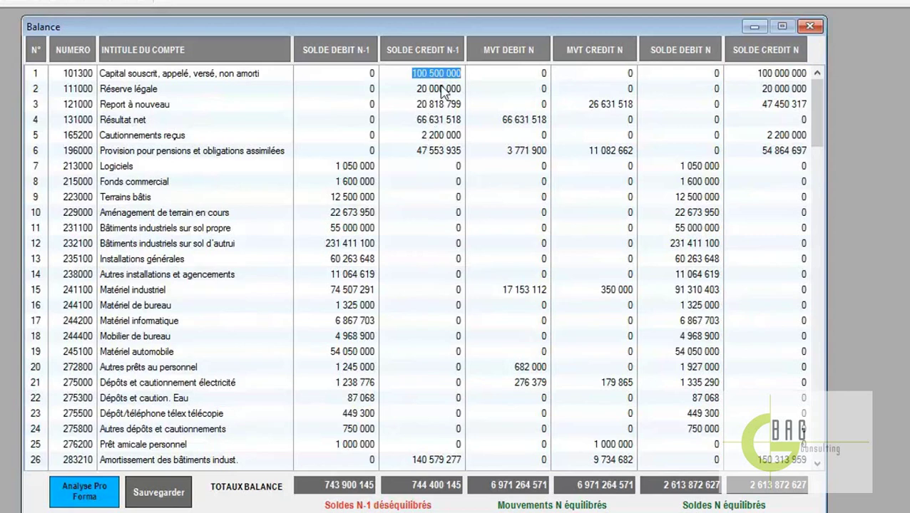
{"action": "left_click", "coordinate": [435, 72]}
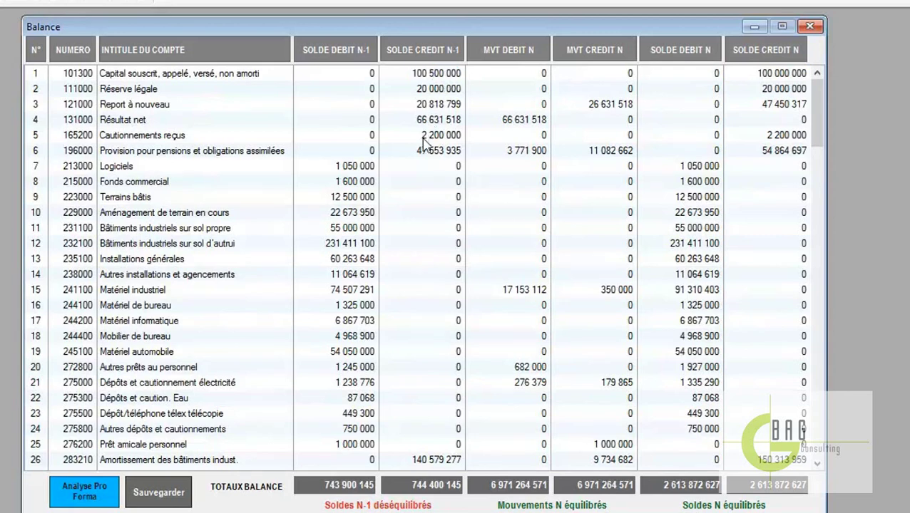
{"action": "type", "text": "000"}
{"action": "key", "text": "Return"}
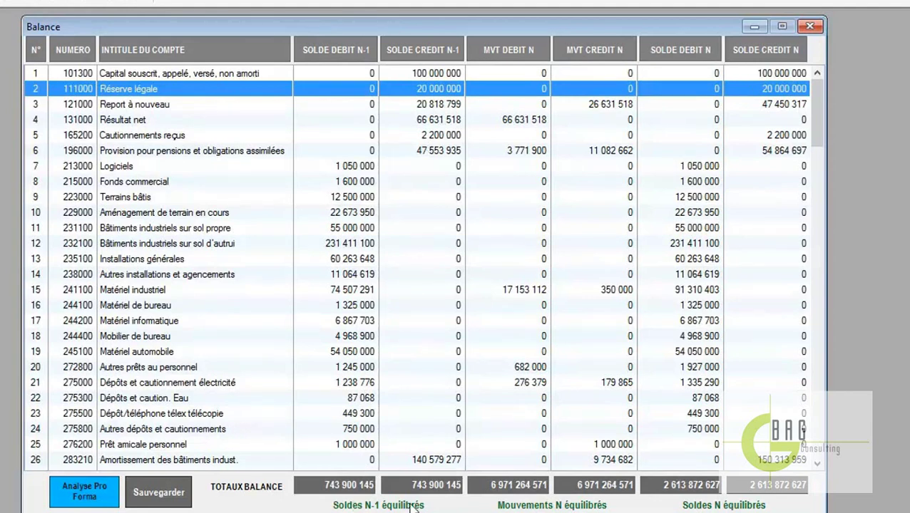
Save the corrected balance, dismiss the confirmation, and close the Balance window
{"action": "left_click", "coordinate": [161, 489]}
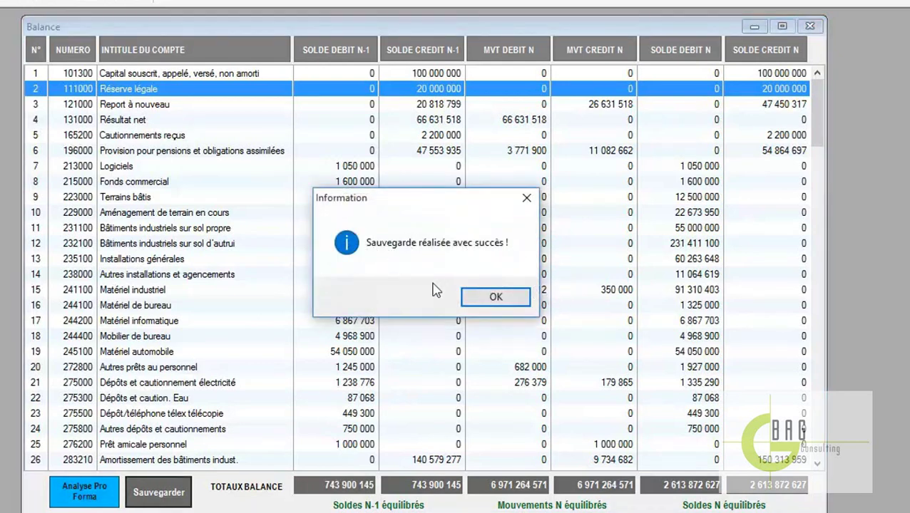
{"action": "left_click", "coordinate": [489, 298]}
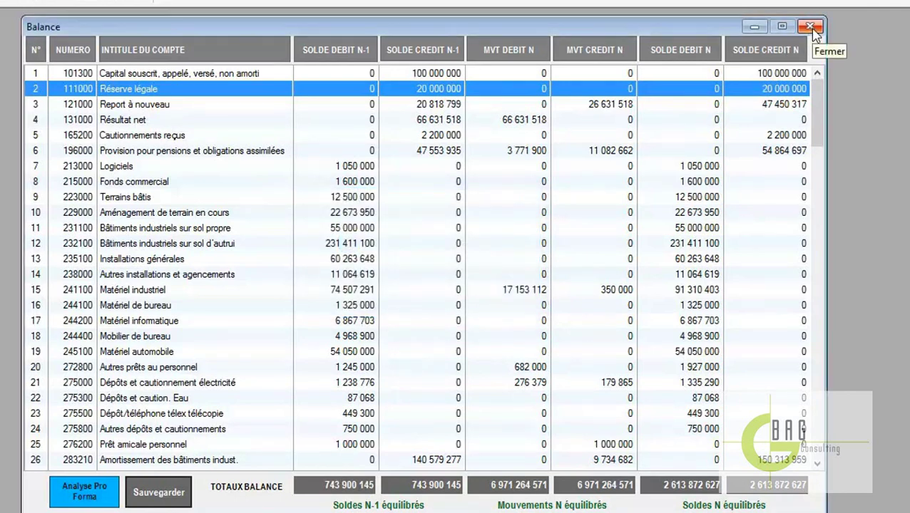
{"action": "left_click", "coordinate": [811, 29]}
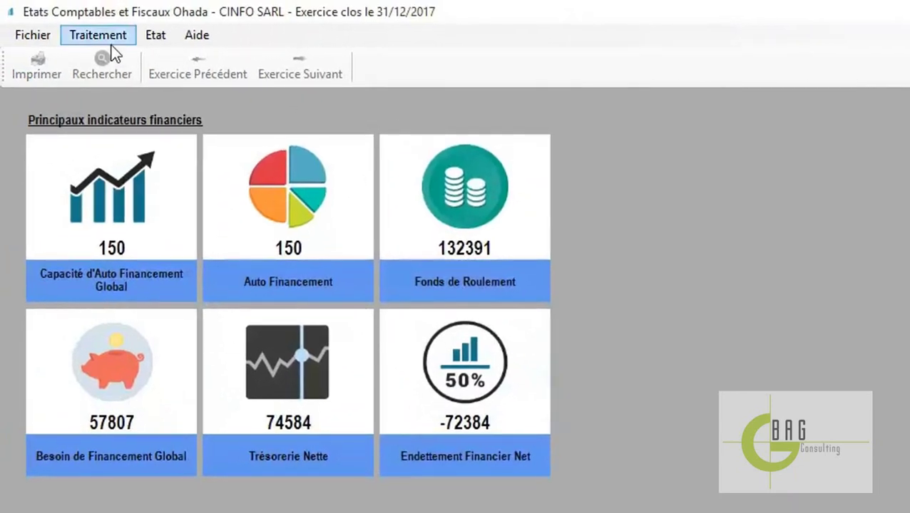
{"action": "left_click", "coordinate": [74, 24]}
{"action": "left_click", "coordinate": [107, 80]}
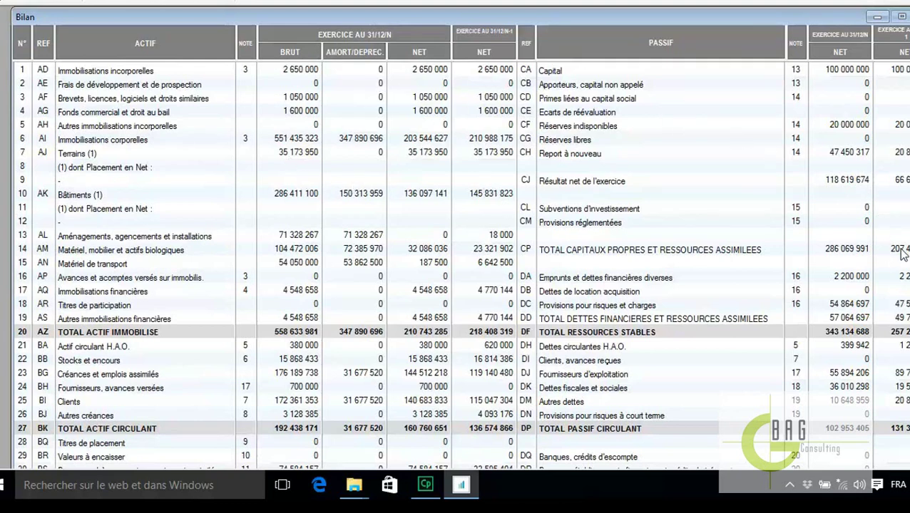
{"action": "scroll", "coordinate": [822, 258], "scroll_direction": "down", "scroll_amount": 2}
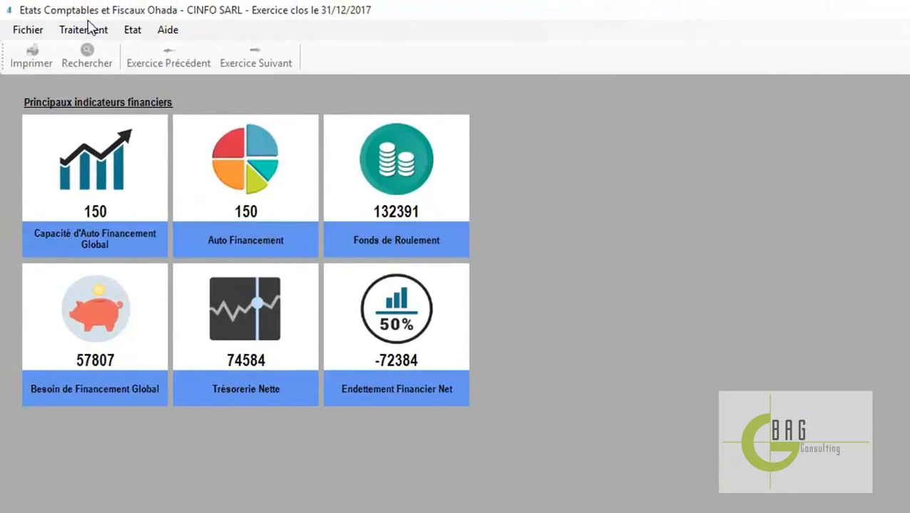
{"action": "left_click", "coordinate": [68, 6]}
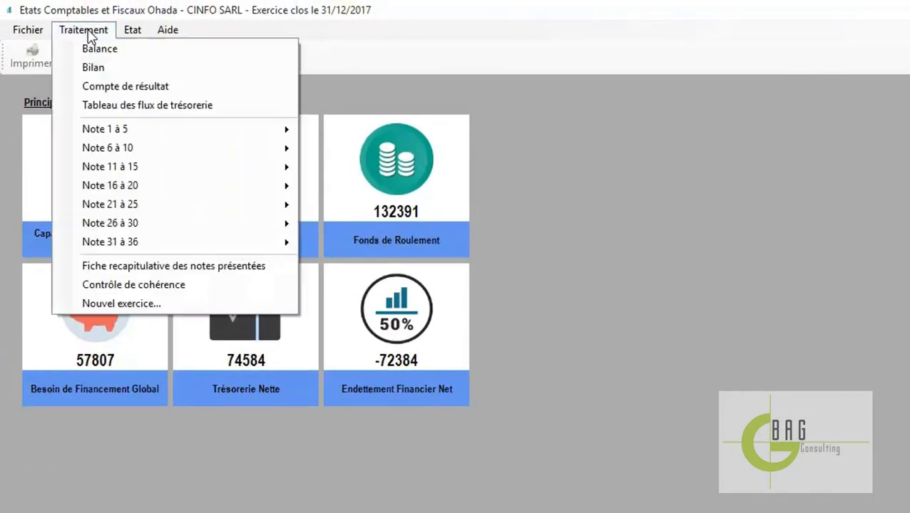
Change account 101300's N-1 credit balance in the Balance to 100 500 000 and save
{"action": "left_click", "coordinate": [96, 48]}
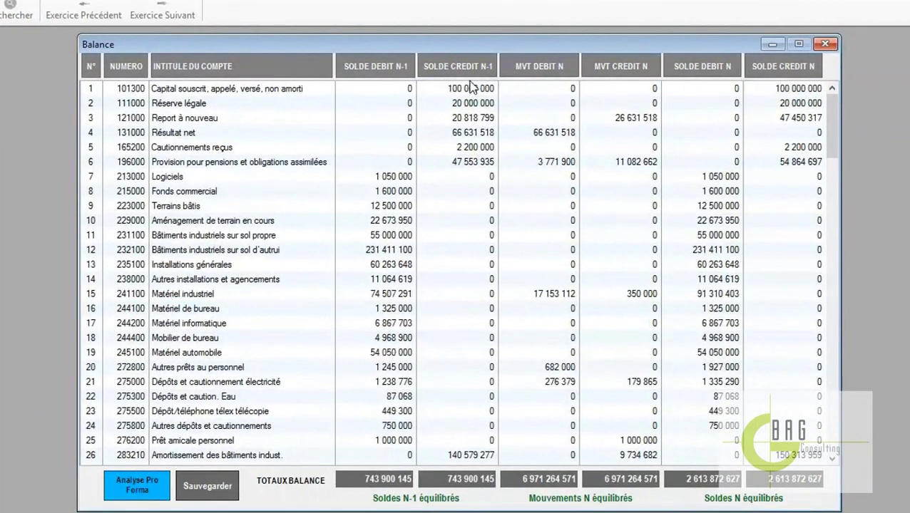
{"action": "left_click", "coordinate": [466, 91]}
{"action": "left_click", "coordinate": [466, 90]}
{"action": "key", "text": "BackSpace"}
{"action": "type", "text": "5"}
{"action": "key", "text": "Return"}
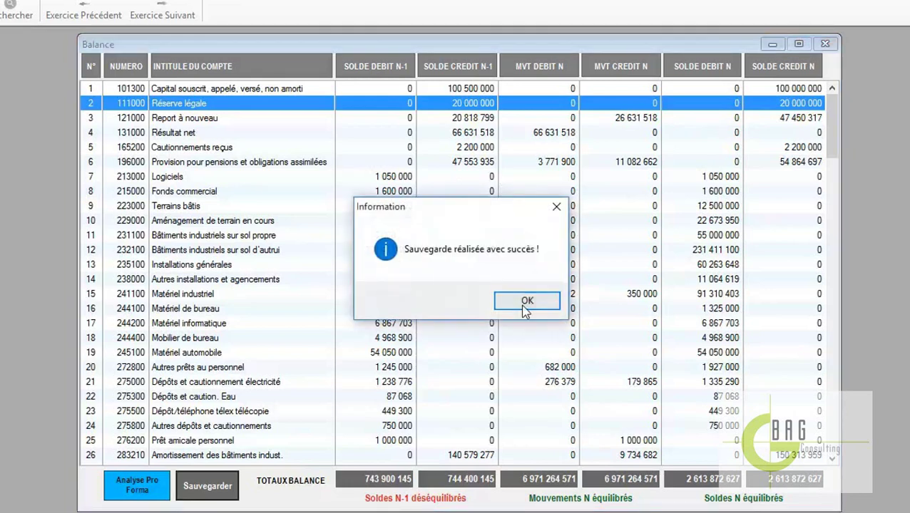
{"action": "left_click", "coordinate": [527, 302]}
Close the Balance and review the Bilan's unbalanced N-1 totals down to TOTAL GENERAL, then close it
{"action": "left_click", "coordinate": [826, 45]}
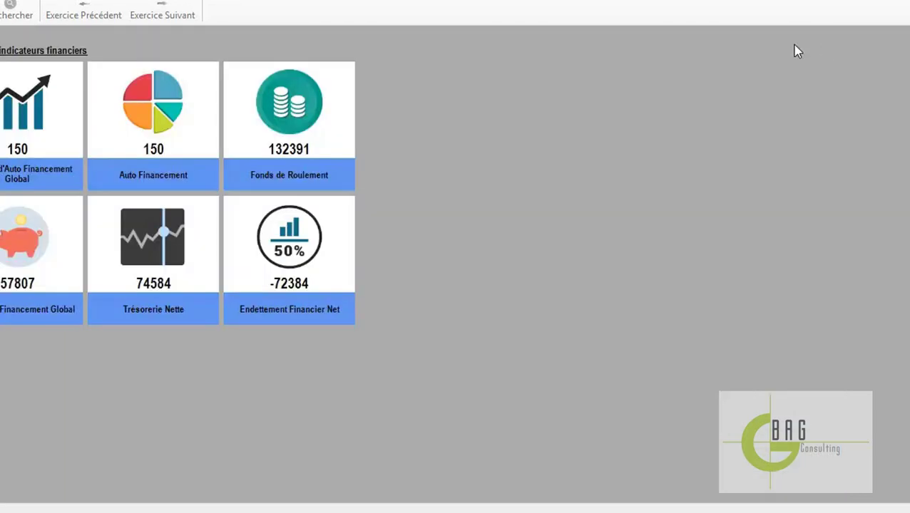
{"action": "left_click", "coordinate": [9, 0]}
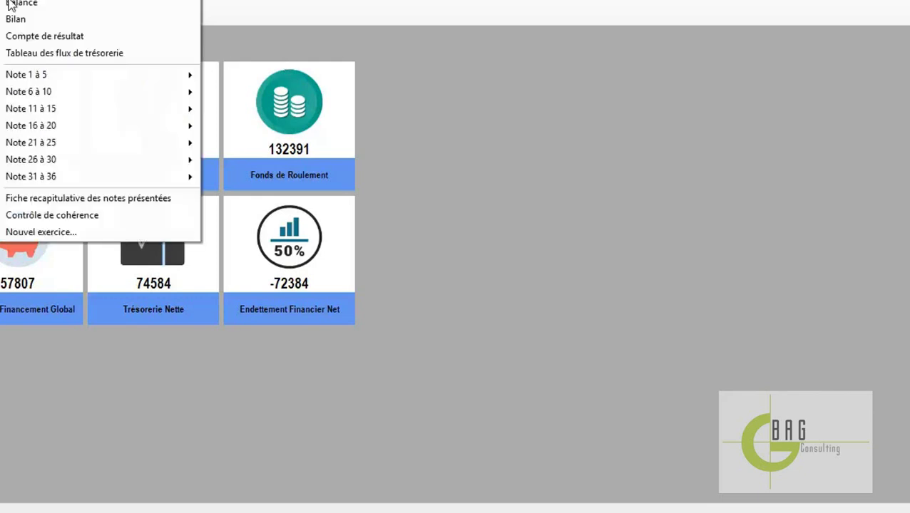
{"action": "left_click", "coordinate": [15, 19]}
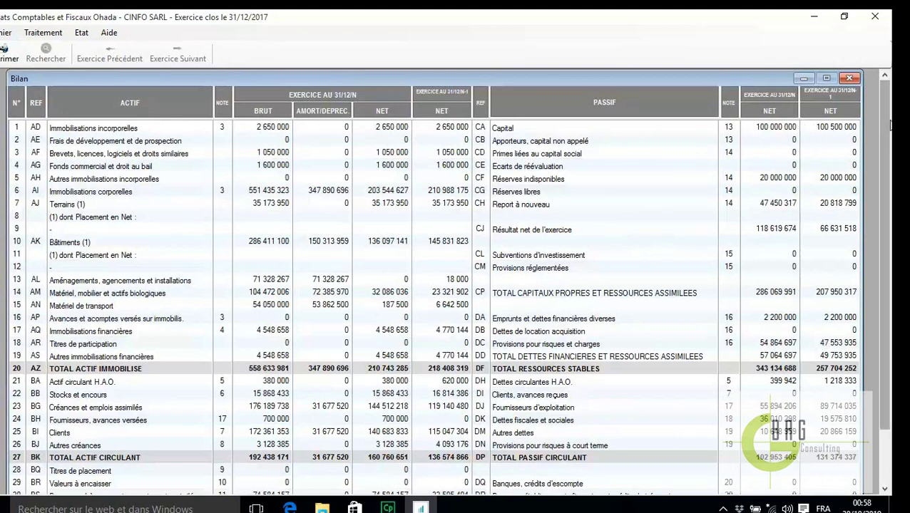
{"action": "scroll", "coordinate": [855, 349], "scroll_direction": "down", "scroll_amount": 2}
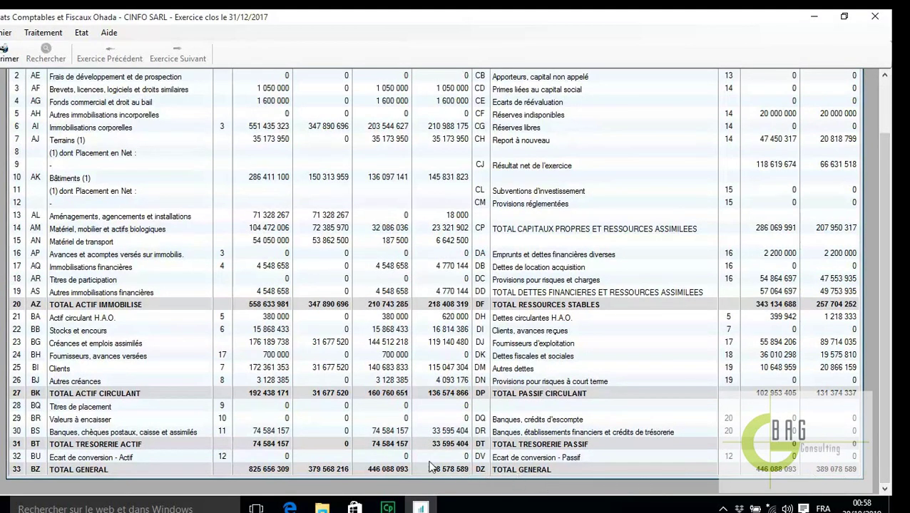
{"action": "scroll", "coordinate": [878, 318], "scroll_direction": "up", "scroll_amount": 2}
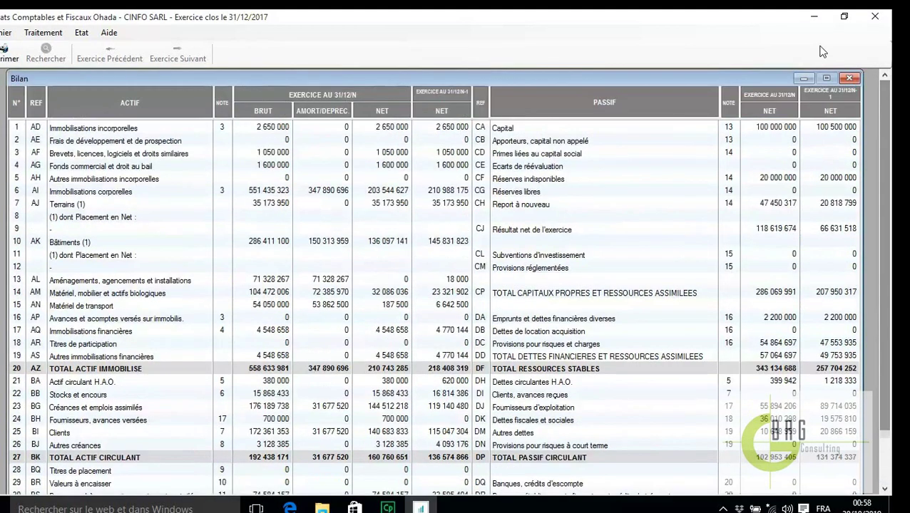
{"action": "left_click", "coordinate": [850, 80]}
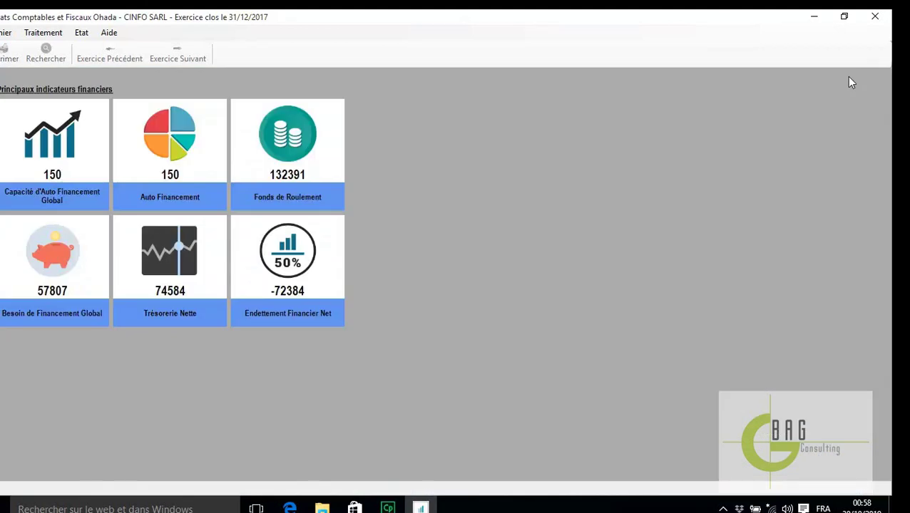
Set account 101300's N-1 credit balance back to 100 000 000, save, and close the Balance
{"action": "left_click", "coordinate": [48, 36]}
{"action": "left_click", "coordinate": [56, 47]}
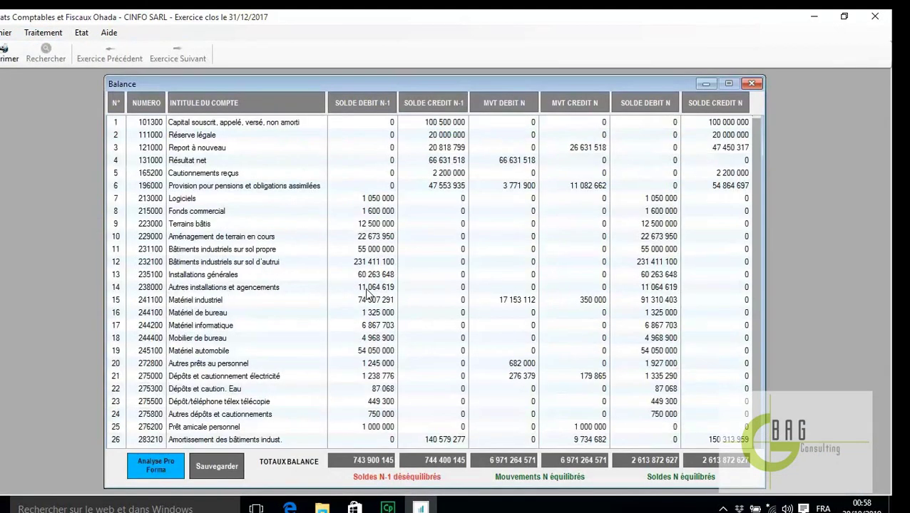
{"action": "double_click", "coordinate": [445, 122]}
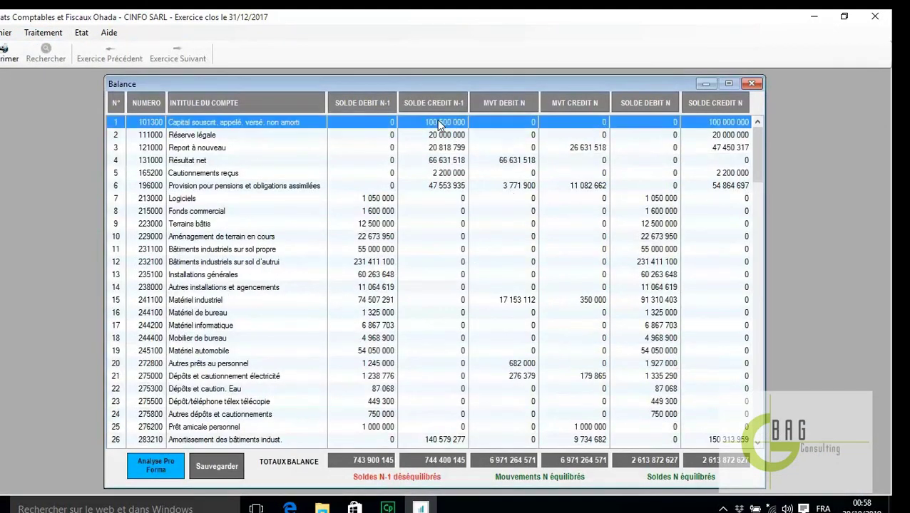
{"action": "left_click", "coordinate": [442, 122]}
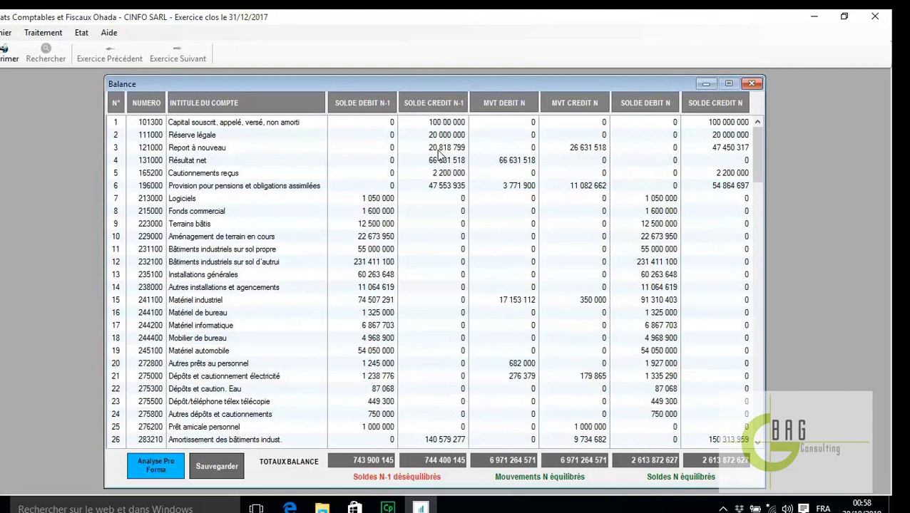
{"action": "type", "text": "0"}
{"action": "key", "text": "Return"}
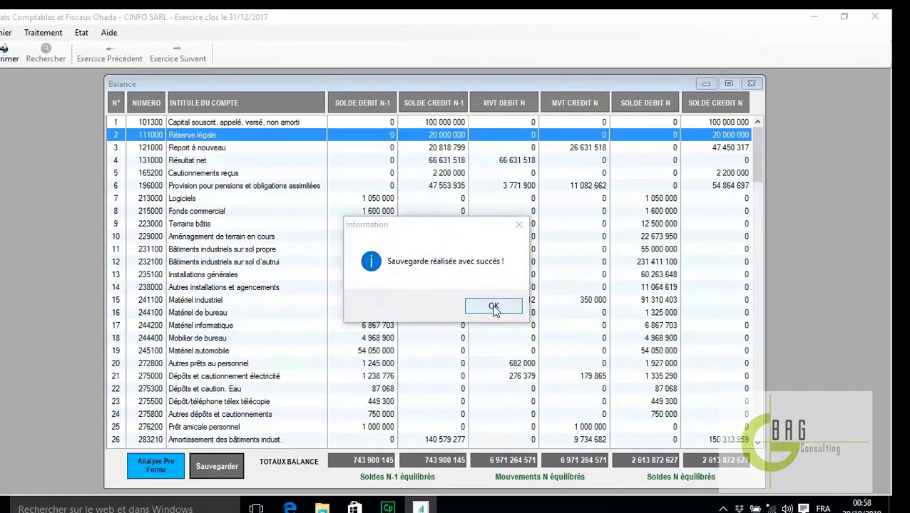
{"action": "left_click", "coordinate": [492, 307]}
{"action": "left_click", "coordinate": [750, 84]}
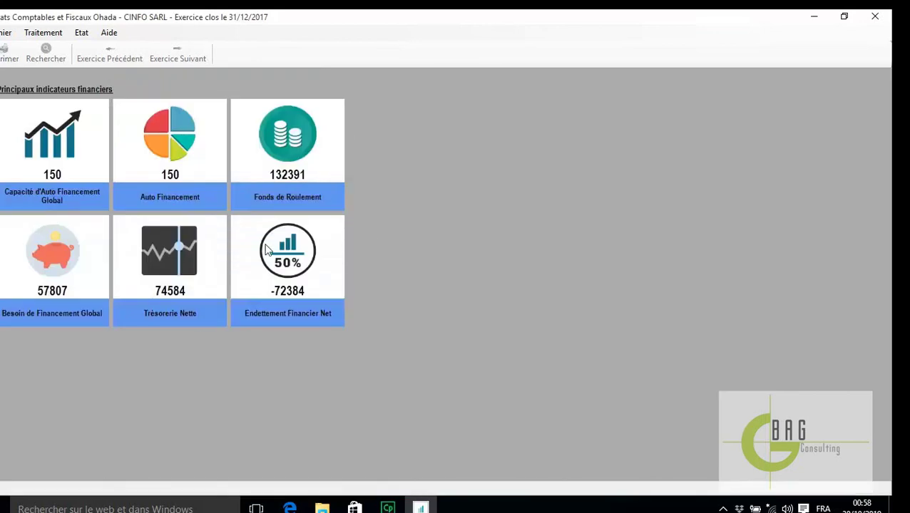
Briefly open and close the Bilan, then reopen the Balance, confirm its save, and close it
{"action": "left_click", "coordinate": [62, 37]}
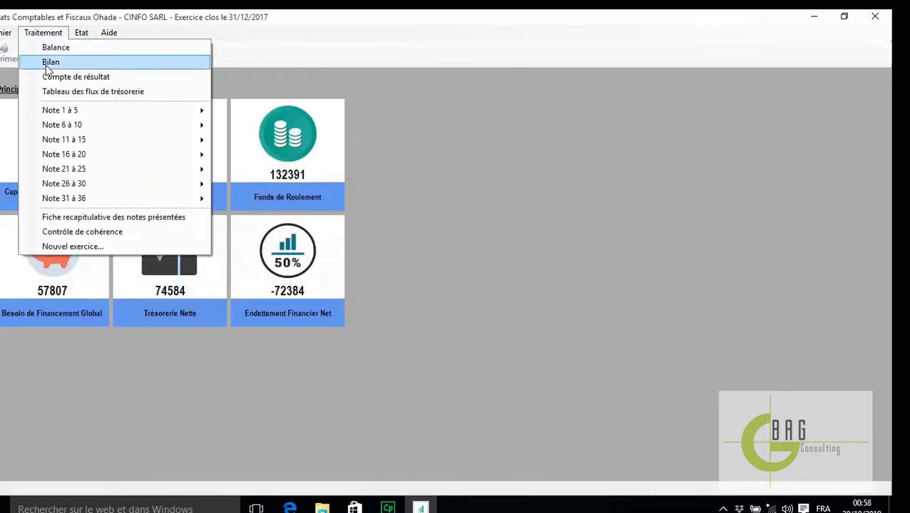
{"action": "left_click", "coordinate": [48, 63]}
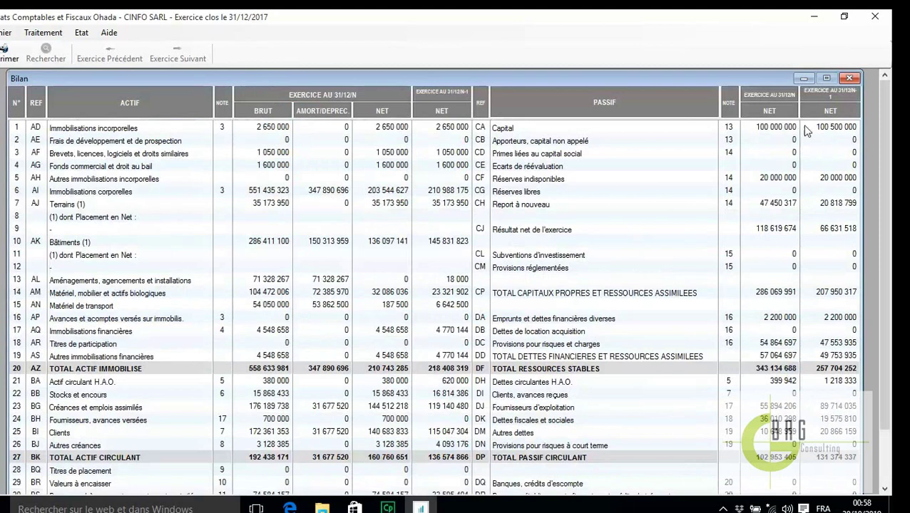
{"action": "left_click", "coordinate": [850, 78]}
{"action": "left_click", "coordinate": [43, 33]}
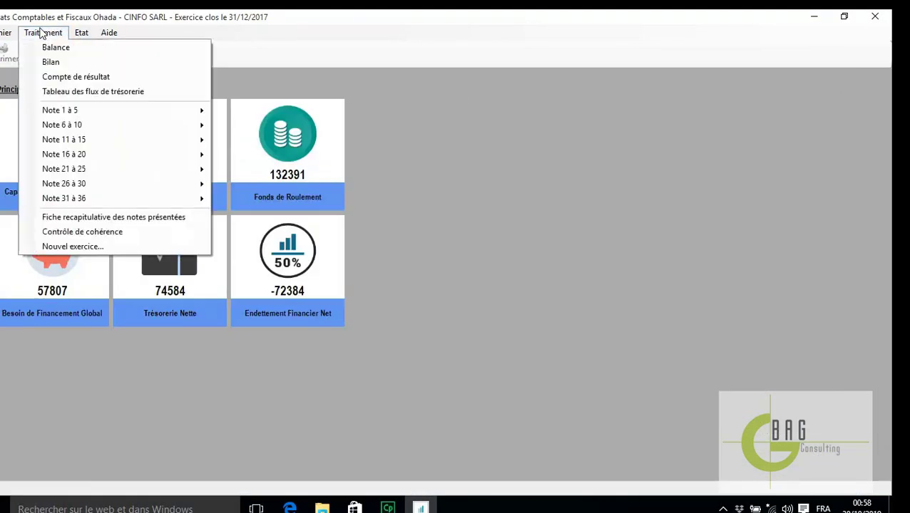
{"action": "left_click", "coordinate": [69, 48]}
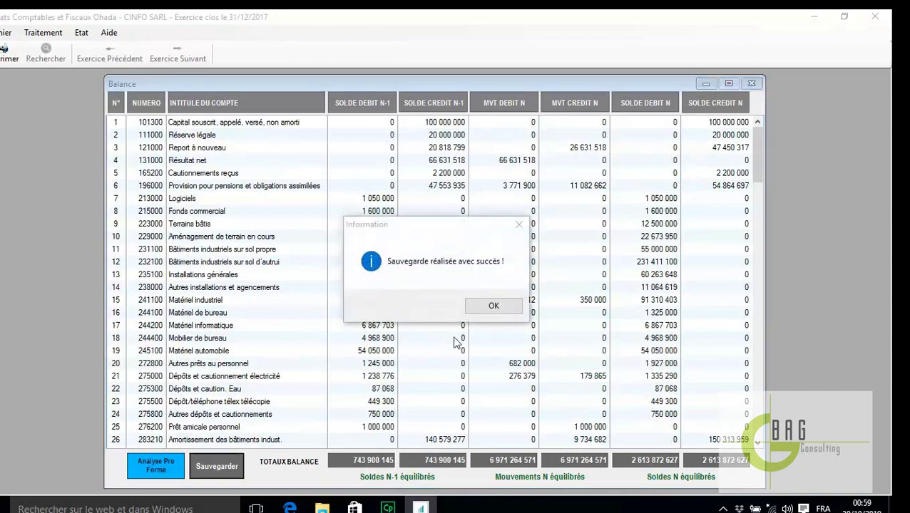
{"action": "left_click", "coordinate": [494, 307]}
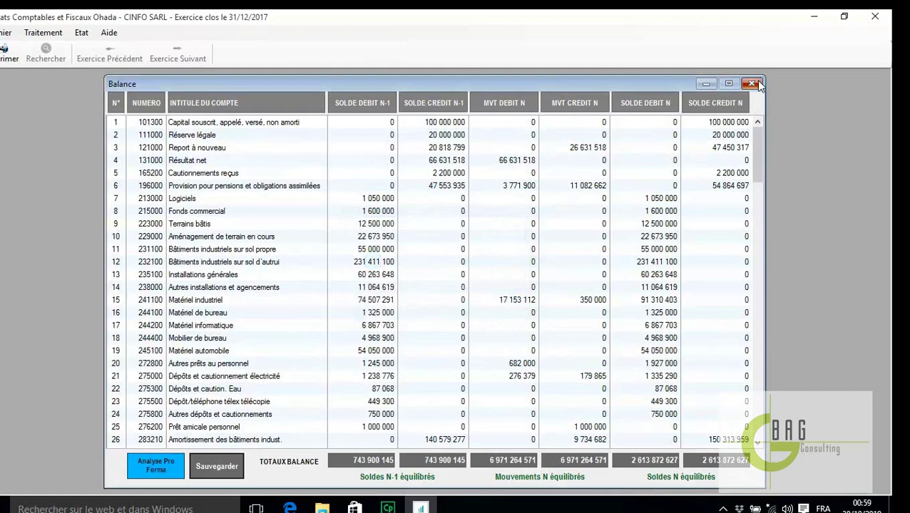
{"action": "left_click", "coordinate": [752, 84]}
Check the Bilan down to TOTAL GENERAL, now balanced at 388 578 589, then close it
{"action": "left_click", "coordinate": [45, 33]}
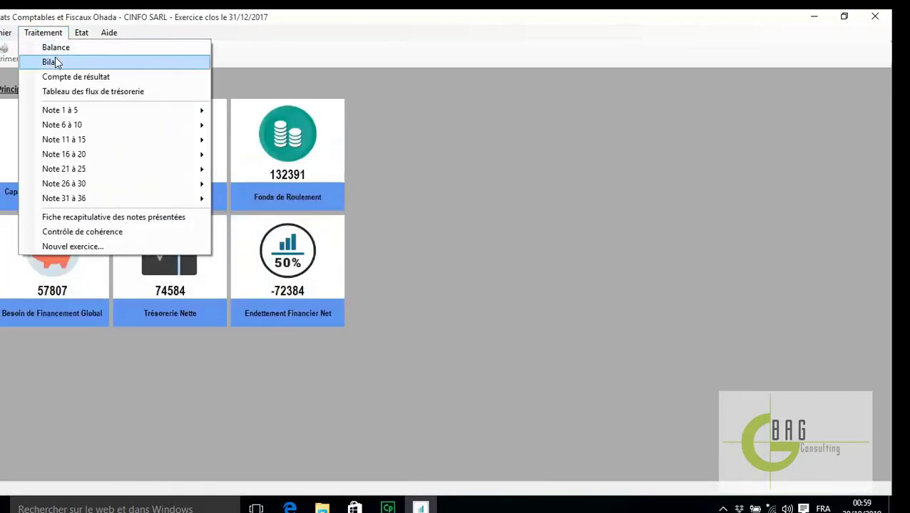
{"action": "left_click", "coordinate": [53, 62]}
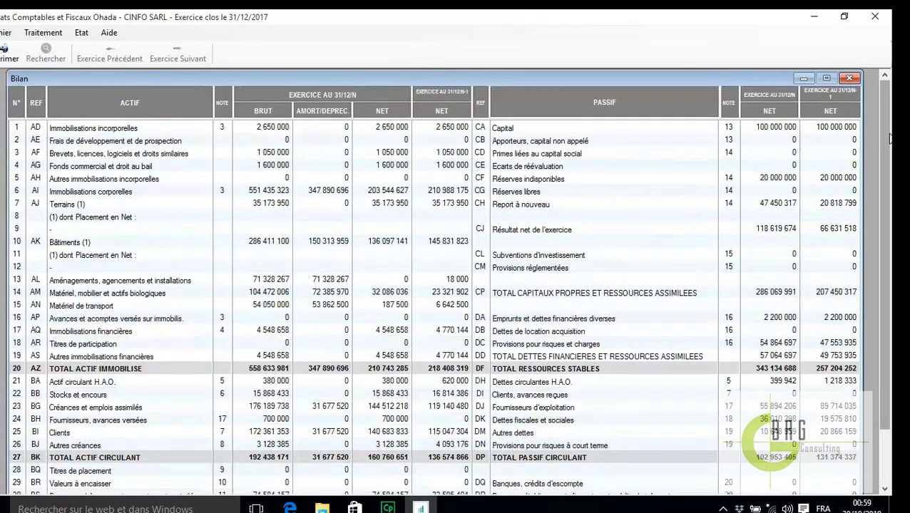
{"action": "scroll", "coordinate": [867, 309], "scroll_direction": "down", "scroll_amount": 3}
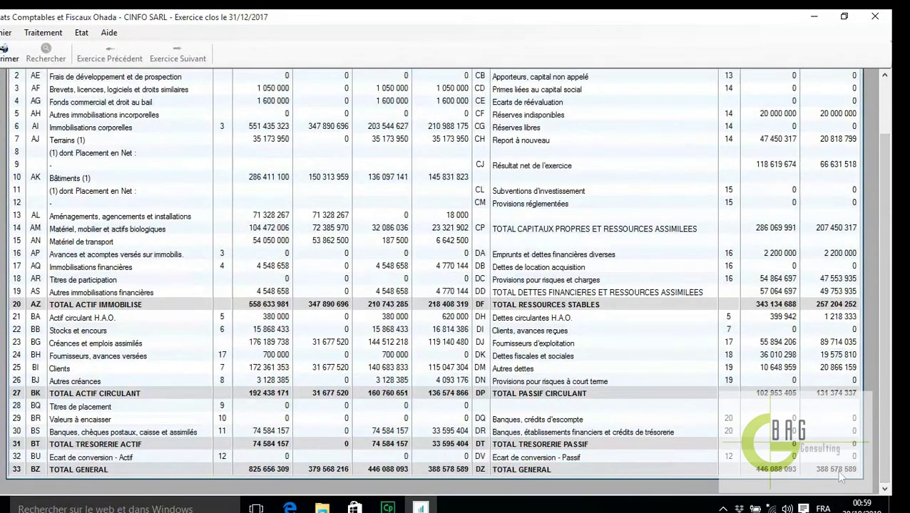
{"action": "scroll", "coordinate": [863, 250], "scroll_direction": "up", "scroll_amount": 3}
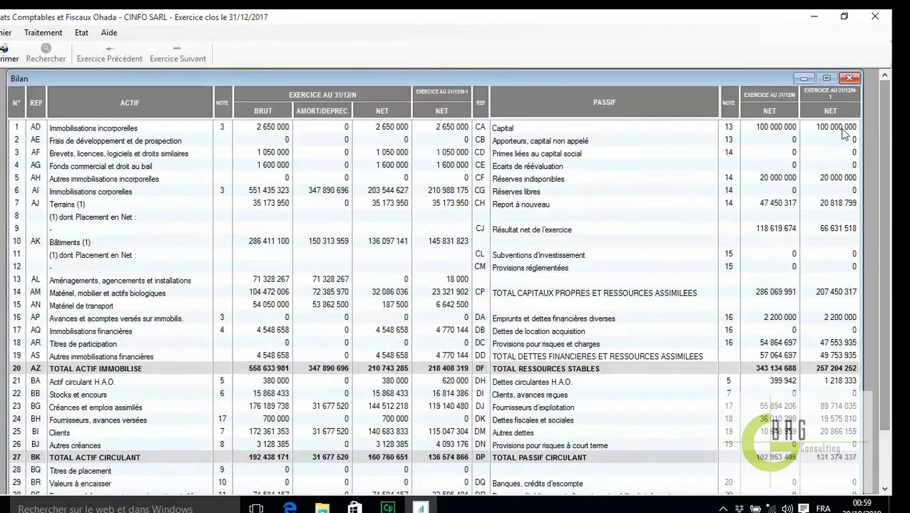
{"action": "left_click", "coordinate": [847, 78]}
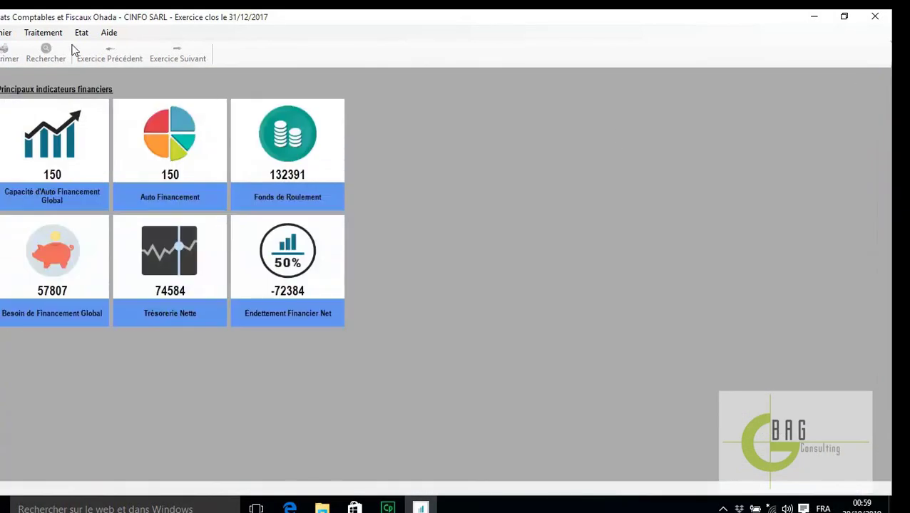
Open the trial balance and print it to Balance-CINFO SARL.pdf
{"action": "left_click", "coordinate": [41, 33]}
{"action": "left_click", "coordinate": [45, 46]}
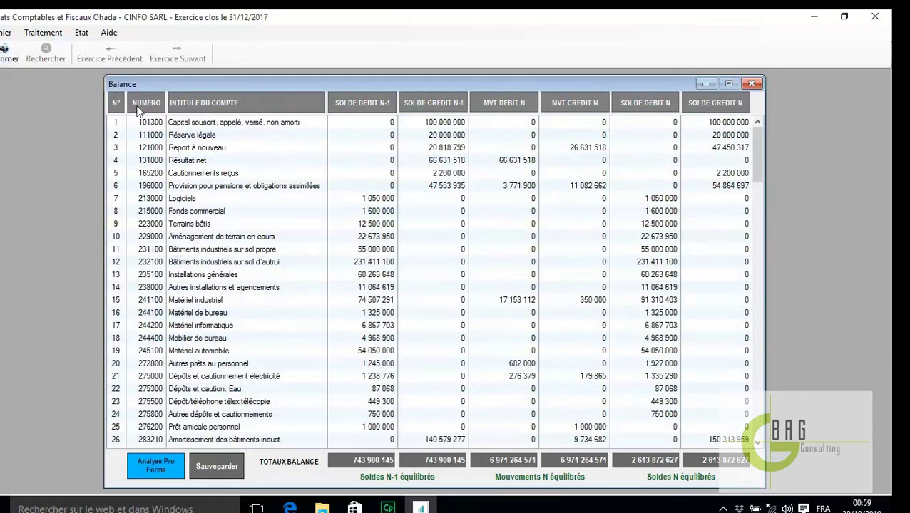
{"action": "left_click", "coordinate": [2, 59]}
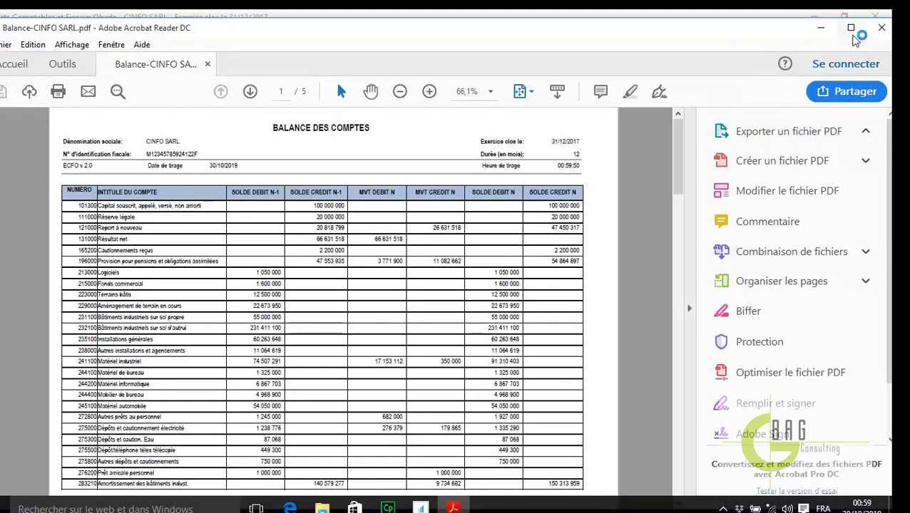
View the five Balance des comptes pages maximized at 75% zoom, then close Acrobat
{"action": "left_click", "coordinate": [851, 27]}
{"action": "left_click", "coordinate": [484, 77]}
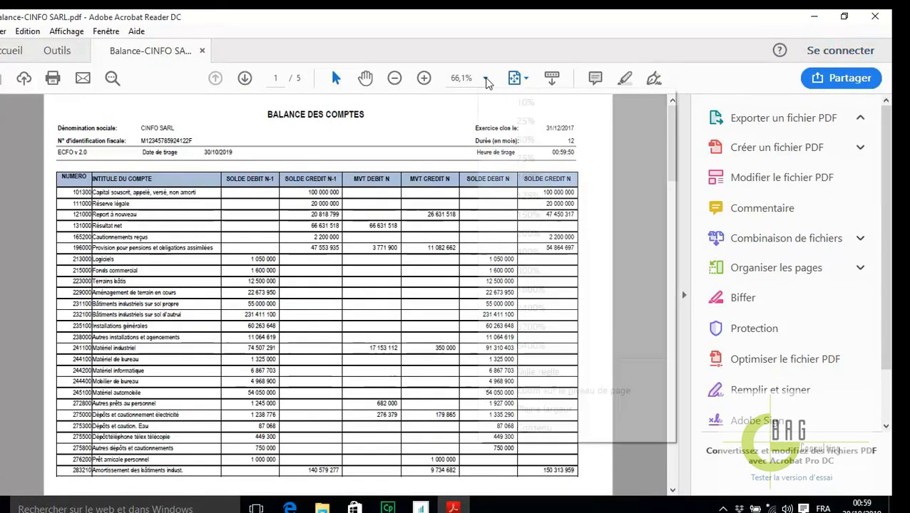
{"action": "left_click", "coordinate": [519, 158]}
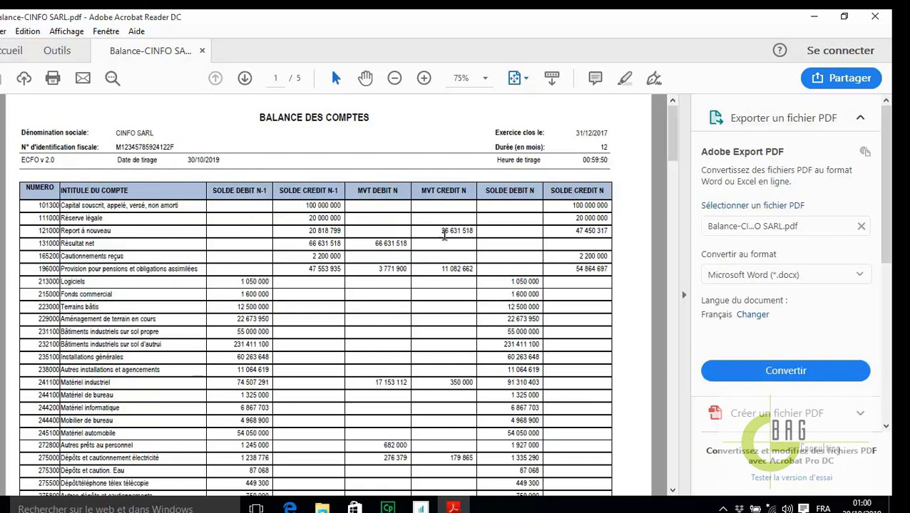
{"action": "scroll", "coordinate": [522, 321], "scroll_direction": "down", "scroll_amount": 20}
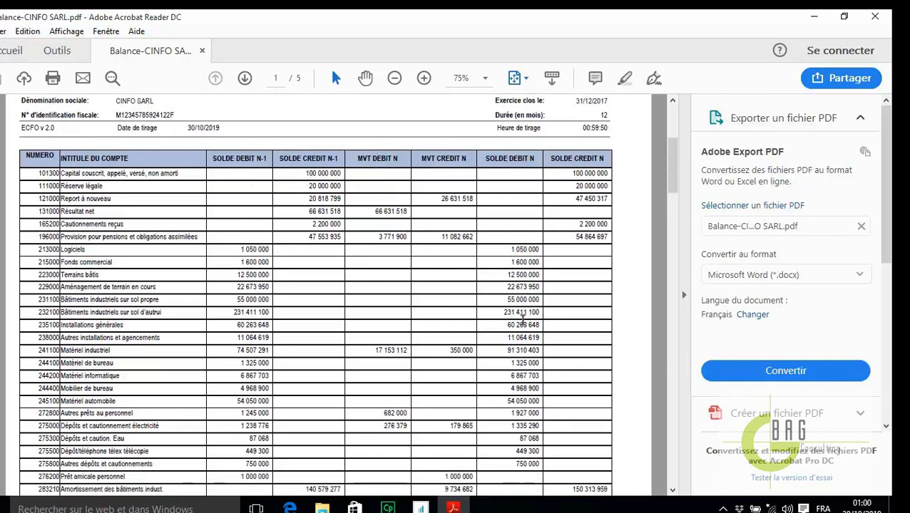
{"action": "scroll", "coordinate": [522, 320], "scroll_direction": "down", "scroll_amount": 20}
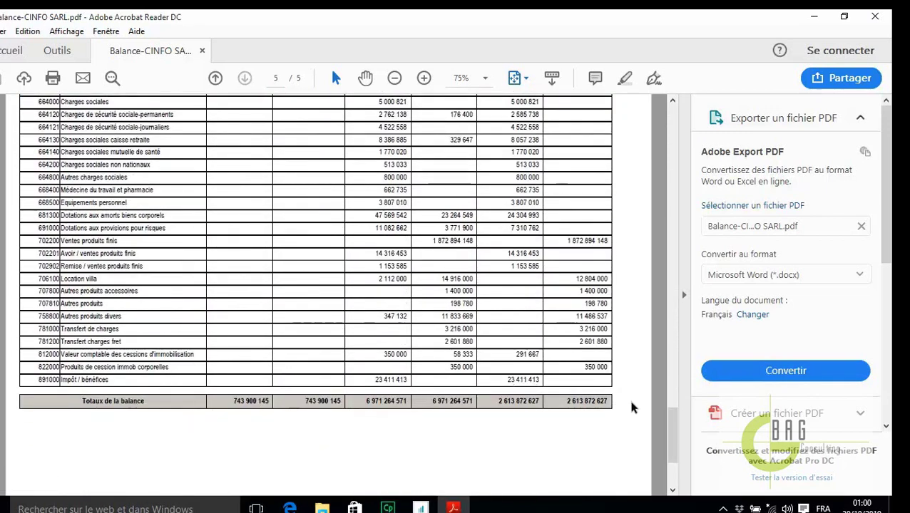
{"action": "scroll", "coordinate": [531, 367], "scroll_direction": "up", "scroll_amount": 15}
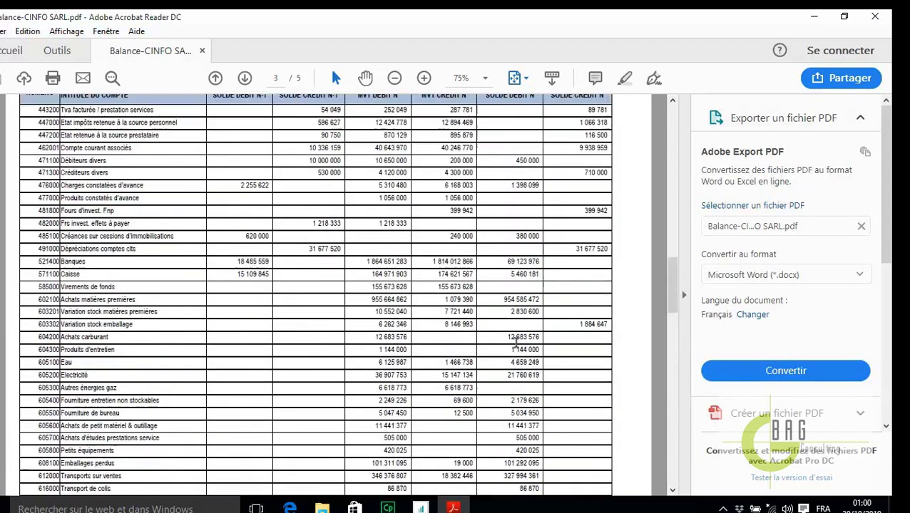
{"action": "scroll", "coordinate": [516, 343], "scroll_direction": "up", "scroll_amount": 15}
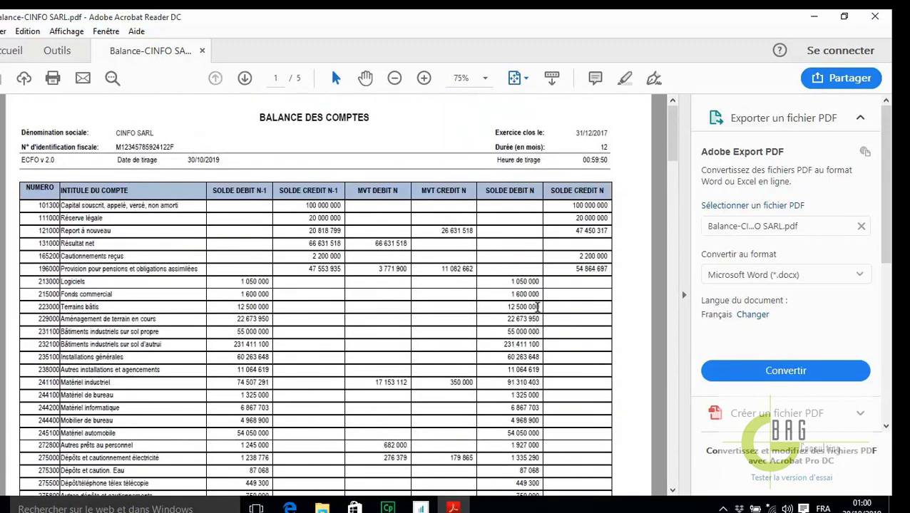
{"action": "left_click", "coordinate": [875, 16]}
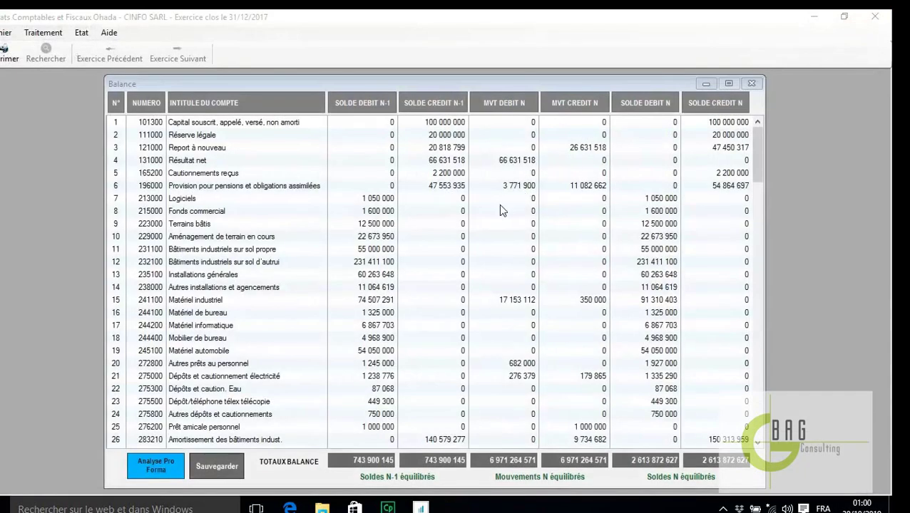
{"action": "left_click", "coordinate": [751, 84]}
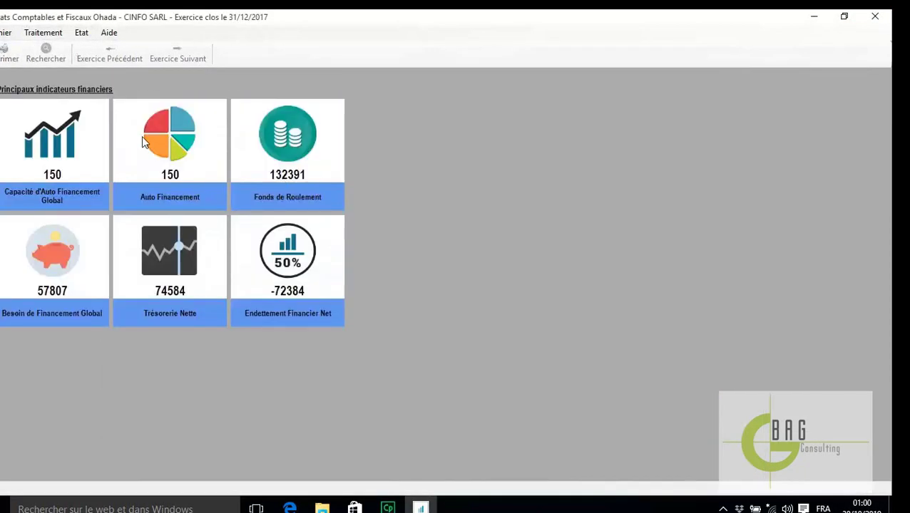
{"action": "left_click", "coordinate": [43, 32]}
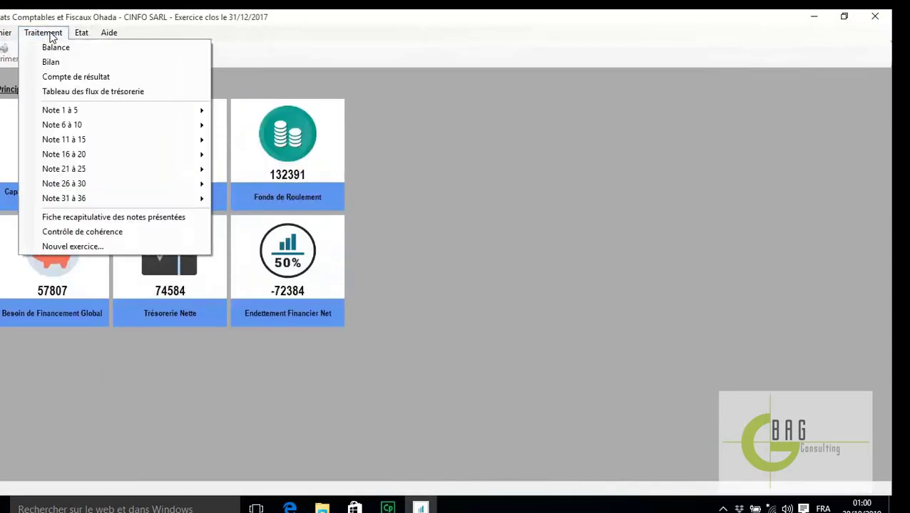
{"action": "left_click", "coordinate": [66, 75]}
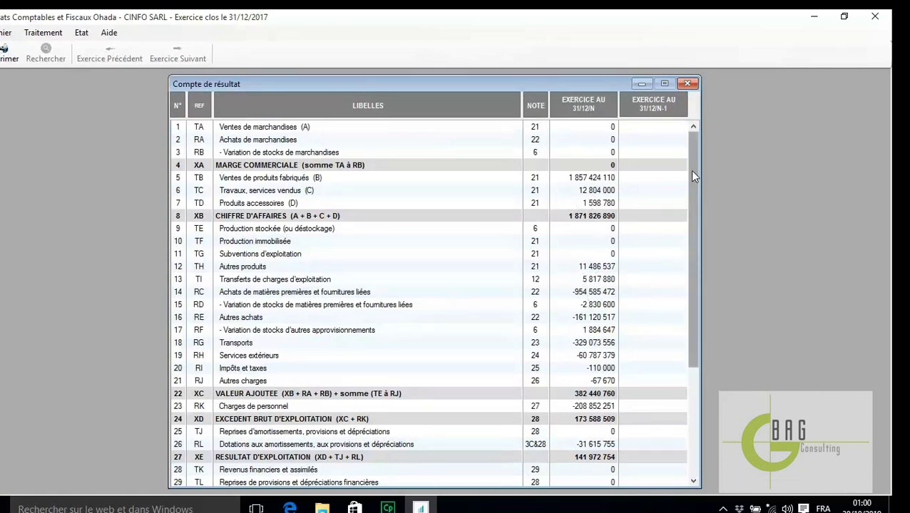
{"action": "left_click_drag", "start_coordinate": [692, 175], "coordinate": [695, 136]}
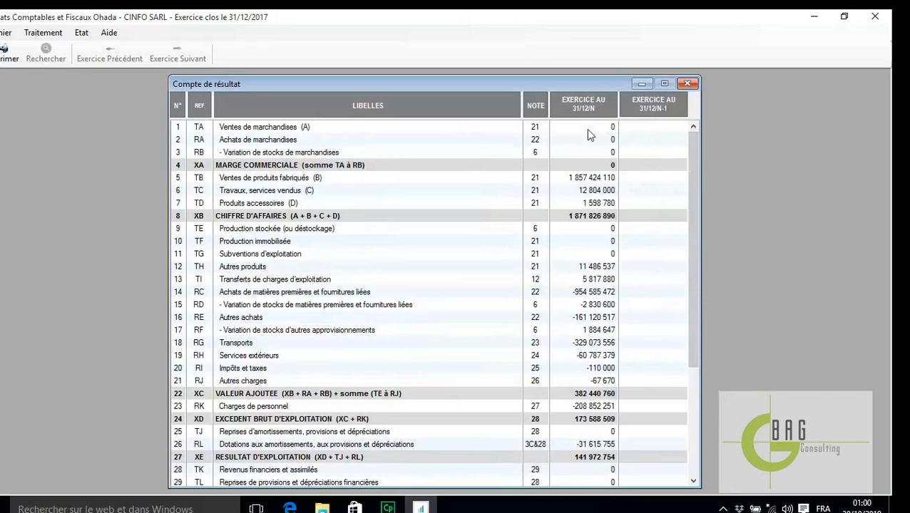
{"action": "mouse_move", "coordinate": [690, 152]}
{"action": "left_mouse_down"}
{"action": "mouse_move", "coordinate": [688, 272]}
{"action": "mouse_move", "coordinate": [693, 141]}
{"action": "left_mouse_up"}
{"action": "left_click", "coordinate": [689, 84]}
{"action": "left_click", "coordinate": [60, 33]}
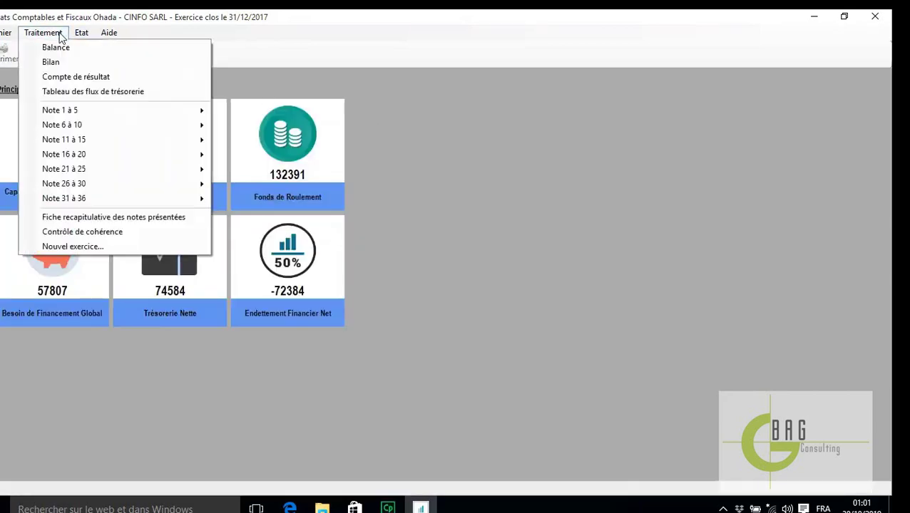
{"action": "left_click", "coordinate": [100, 93]}
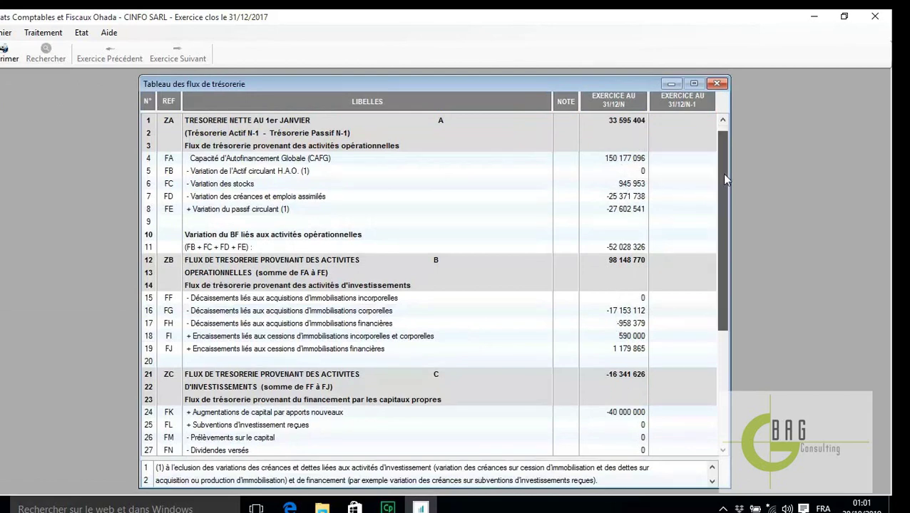
{"action": "left_click_drag", "start_coordinate": [722, 173], "coordinate": [707, 220]}
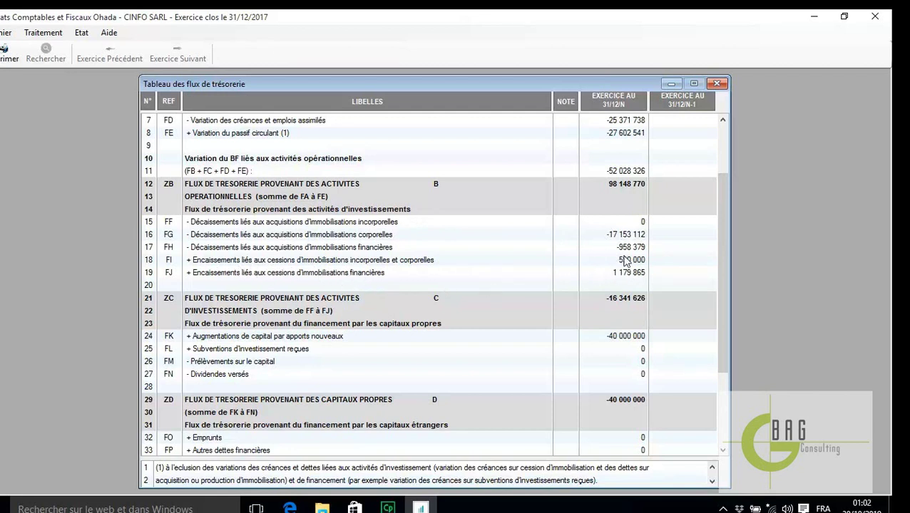
{"action": "scroll", "coordinate": [718, 231], "scroll_direction": "down", "scroll_amount": 3}
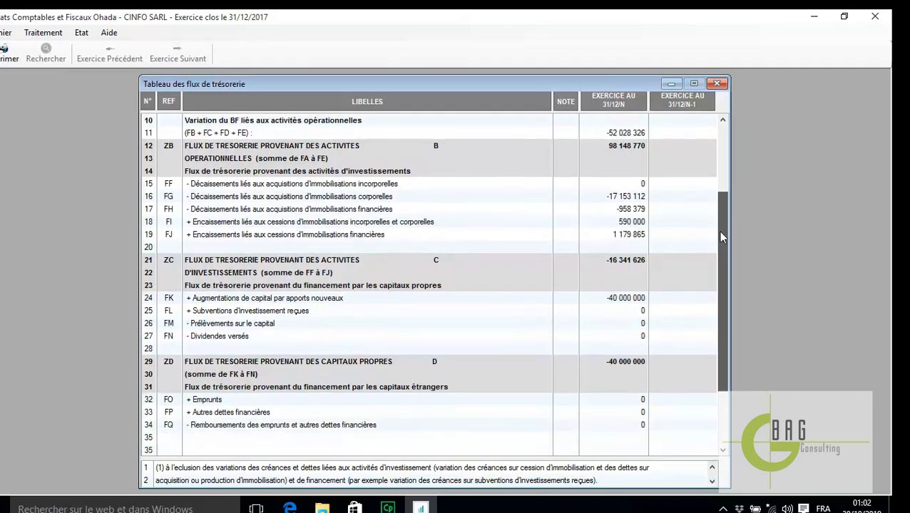
{"action": "left_click_drag", "start_coordinate": [713, 279], "coordinate": [719, 184]}
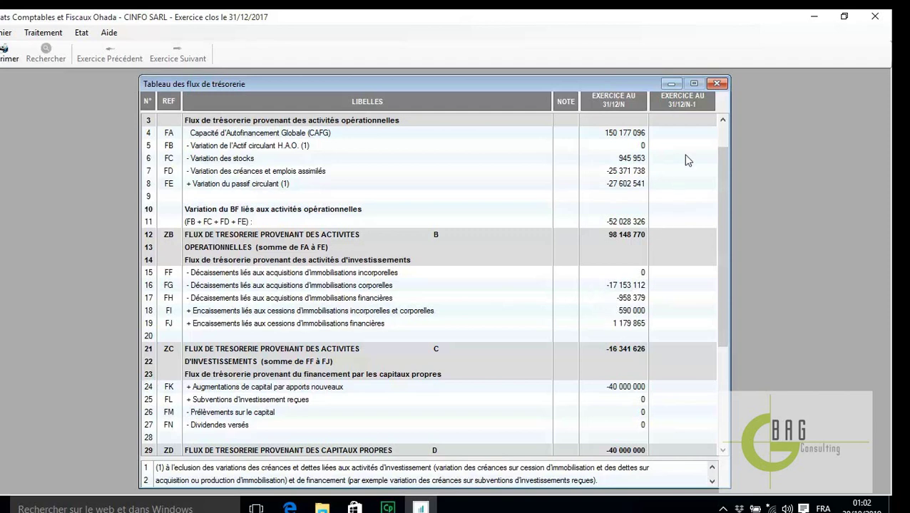
{"action": "left_click", "coordinate": [717, 84]}
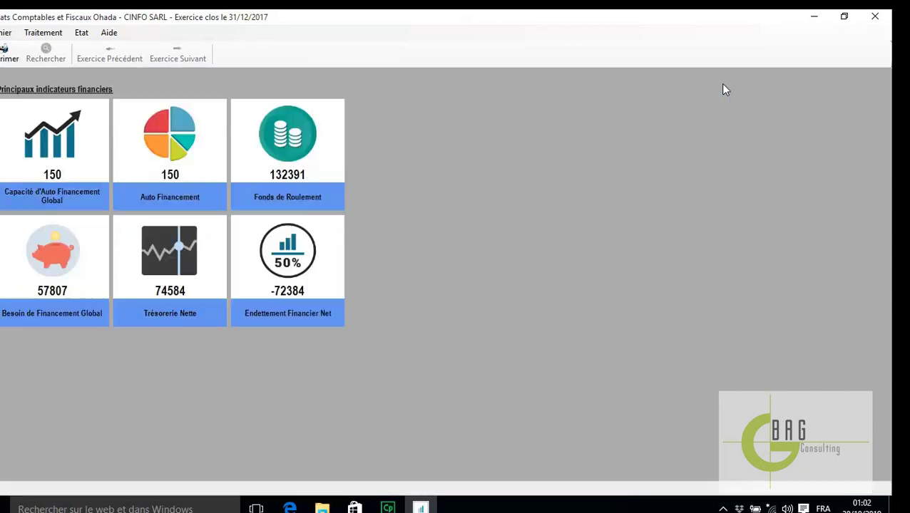
{"action": "left_click", "coordinate": [57, 33]}
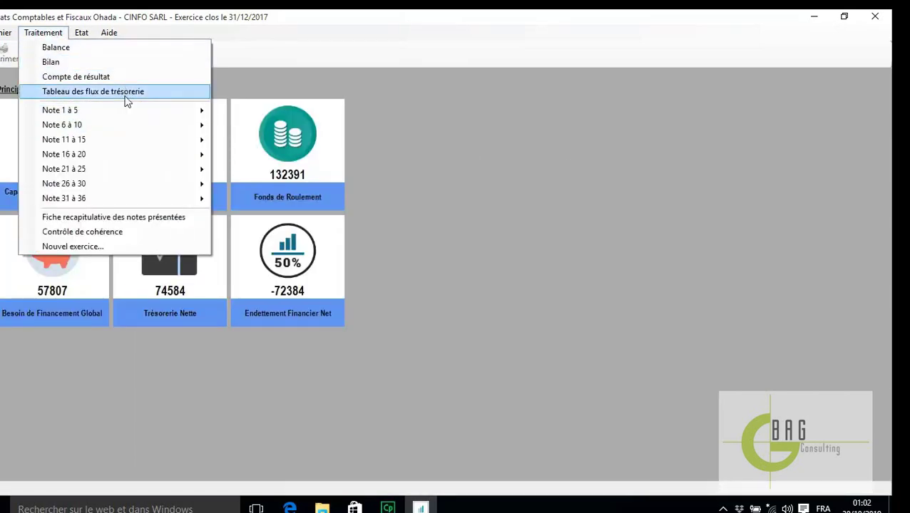
{"action": "mouse_move", "coordinate": [178, 113]}
{"action": "left_click", "coordinate": [258, 119]}
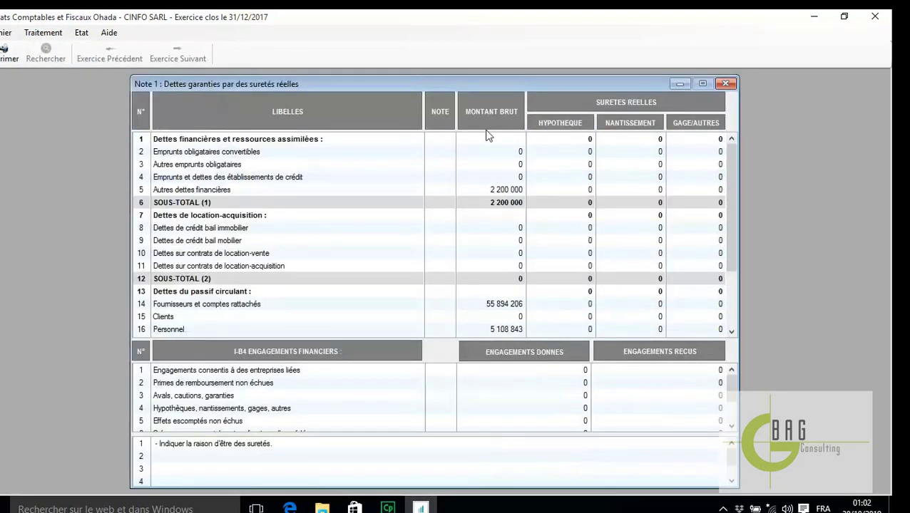
{"action": "left_click", "coordinate": [725, 86]}
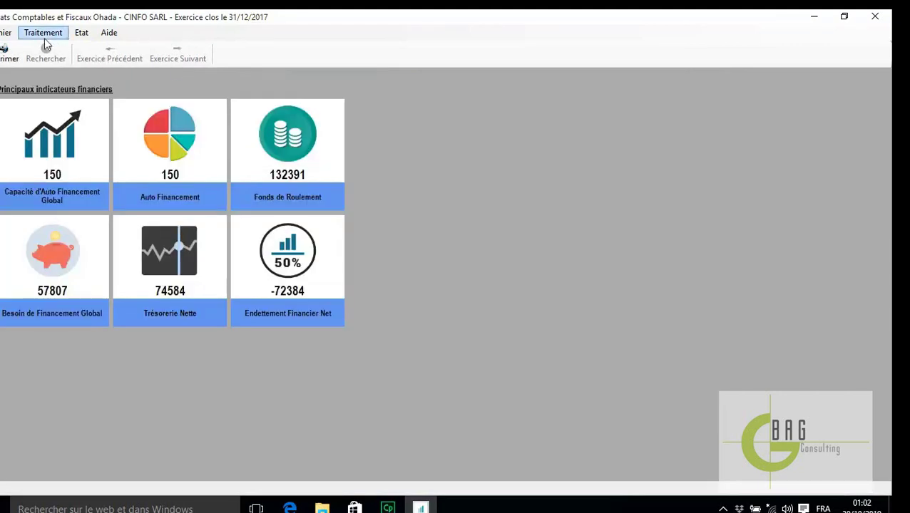
{"action": "left_click", "coordinate": [44, 39]}
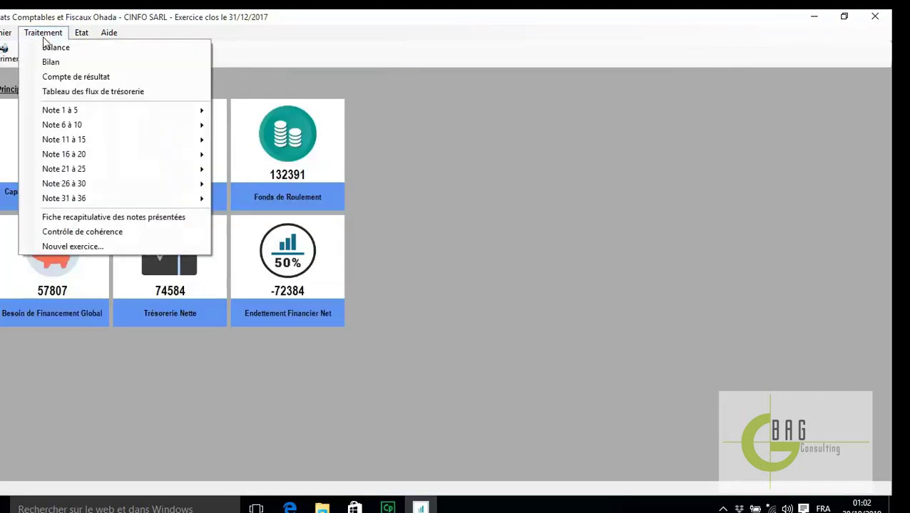
{"action": "mouse_move", "coordinate": [151, 113]}
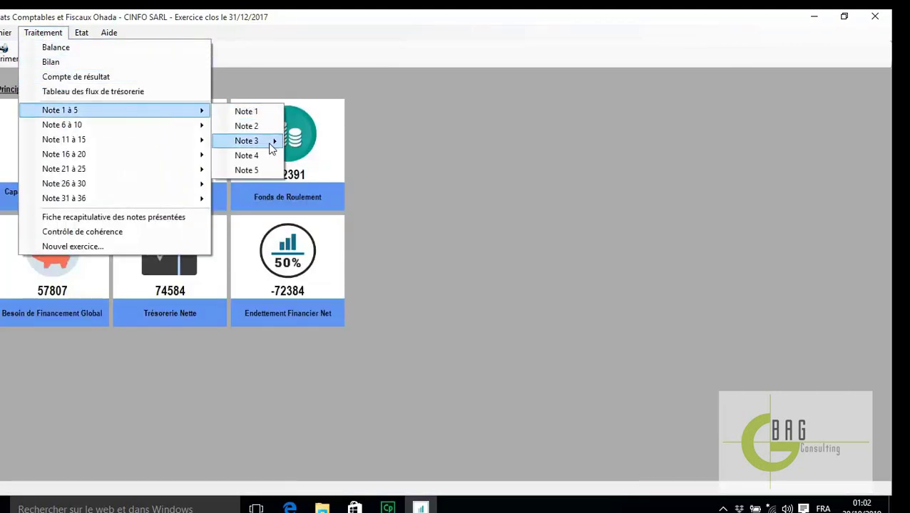
{"action": "left_click", "coordinate": [411, 151]}
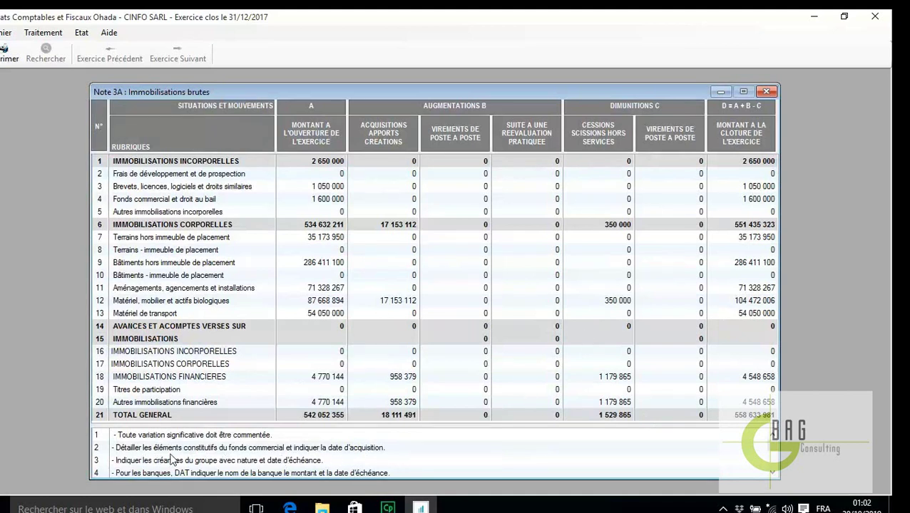
{"action": "scroll", "coordinate": [771, 472], "scroll_direction": "down", "scroll_amount": 3}
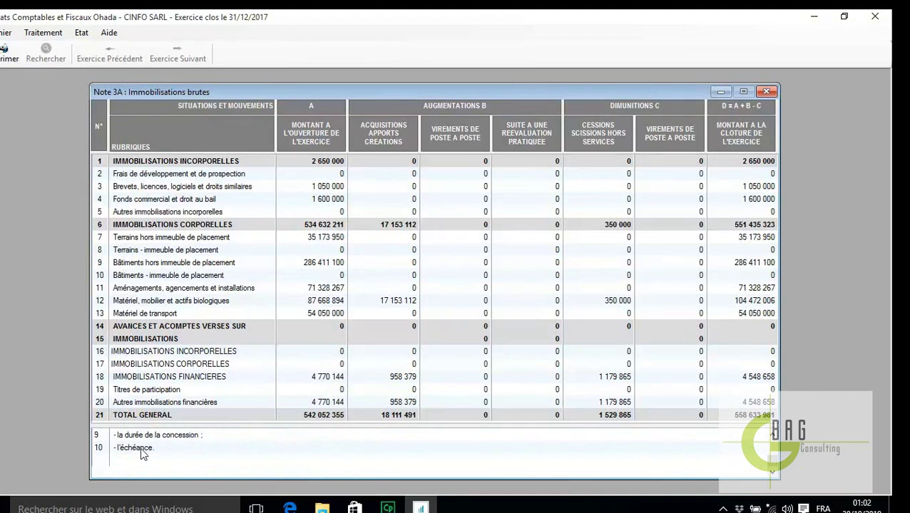
{"action": "left_click", "coordinate": [155, 448]}
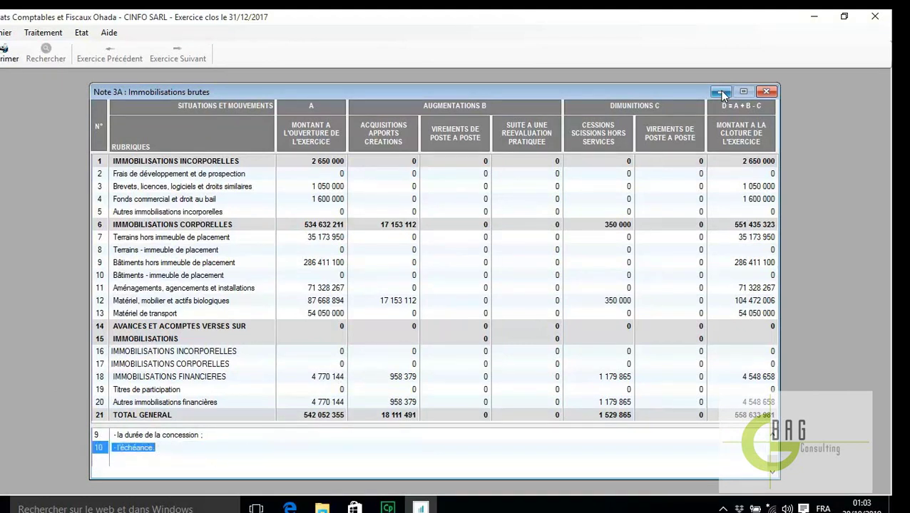
Print Note 3A to PDF, view it at 75% zoom, then close Acrobat
{"action": "left_click", "coordinate": [7, 58]}
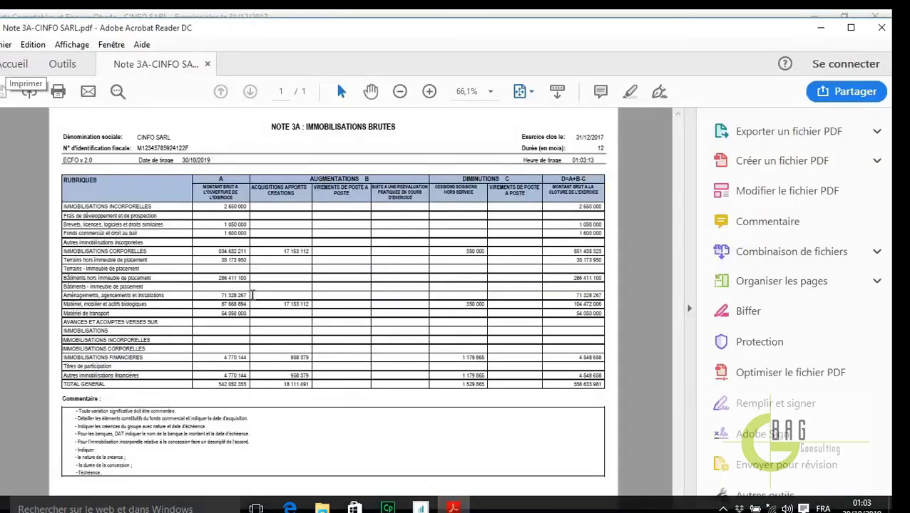
{"action": "left_click", "coordinate": [490, 92]}
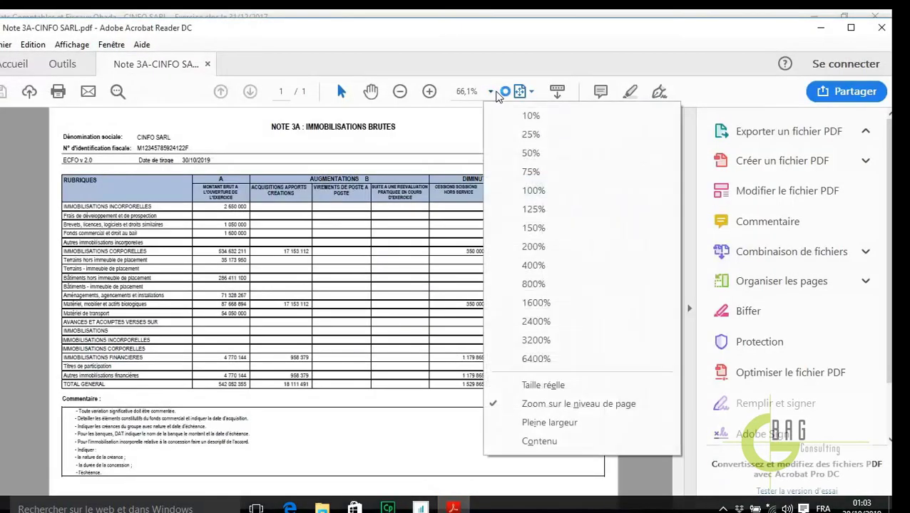
{"action": "left_click", "coordinate": [525, 172]}
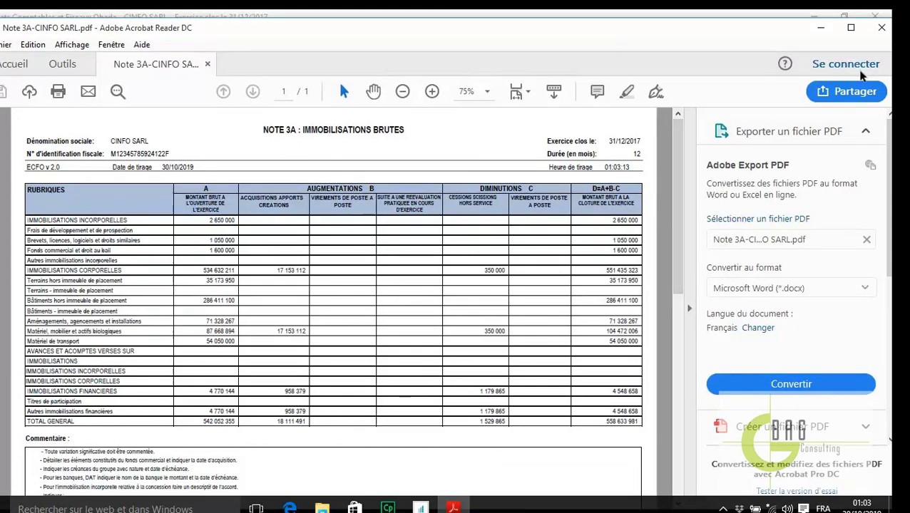
{"action": "left_click", "coordinate": [881, 27]}
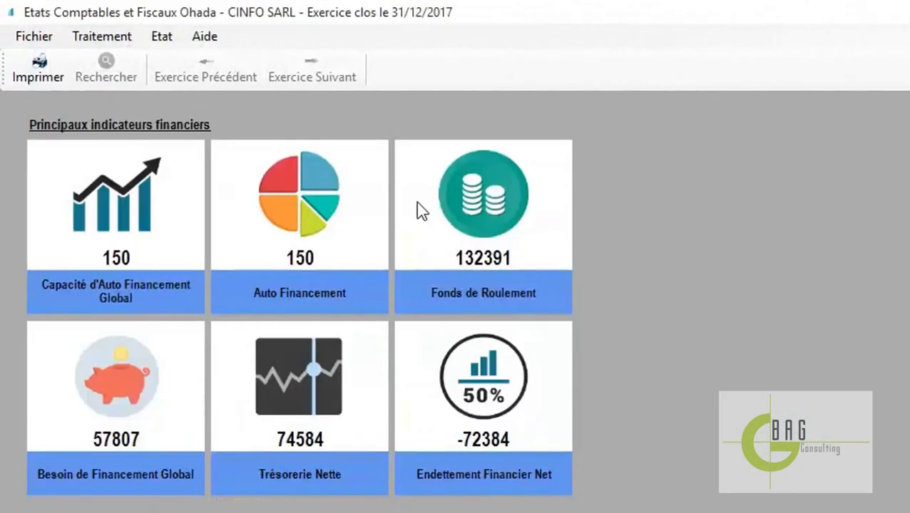
{"action": "left_click", "coordinate": [100, 38]}
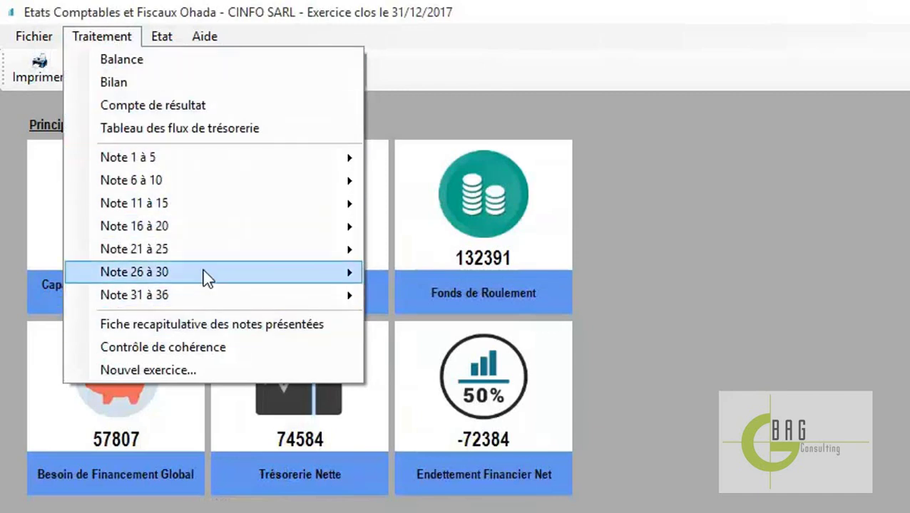
{"action": "mouse_move", "coordinate": [242, 248]}
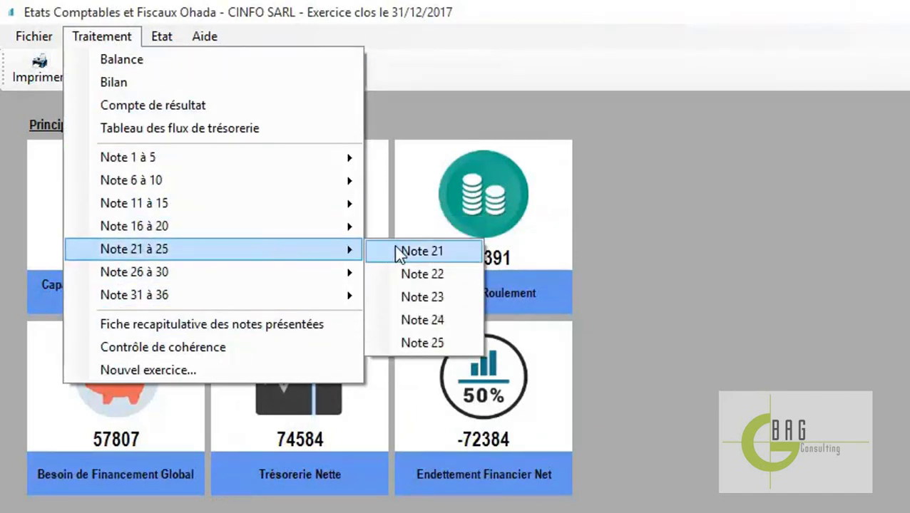
{"action": "left_click", "coordinate": [401, 250]}
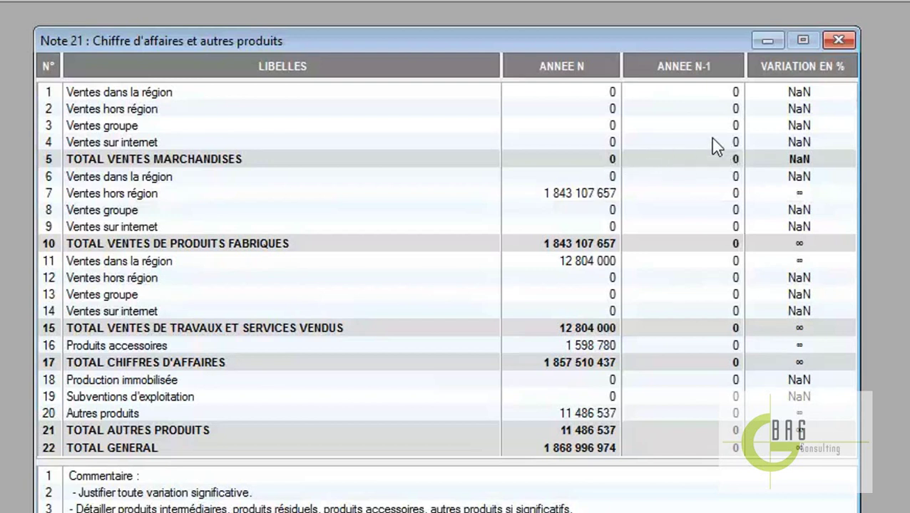
{"action": "left_click", "coordinate": [839, 39]}
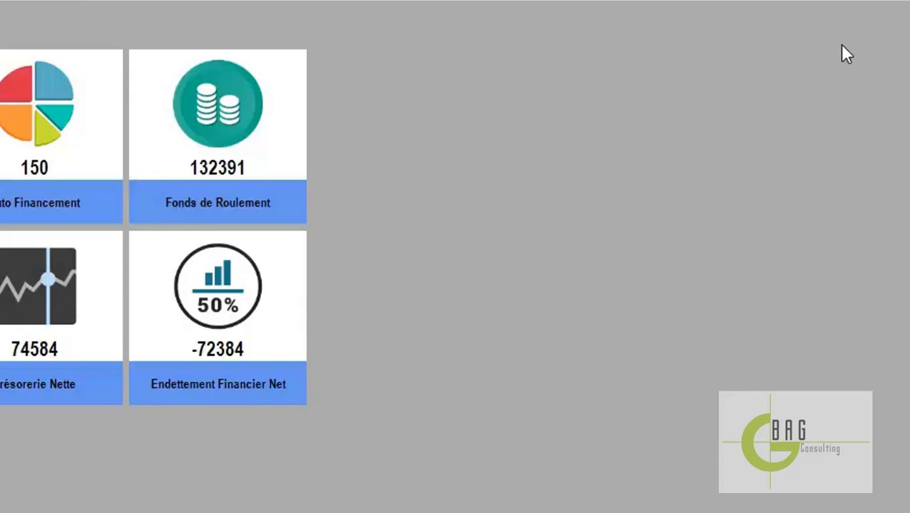
{"action": "left_click", "coordinate": [138, 57]}
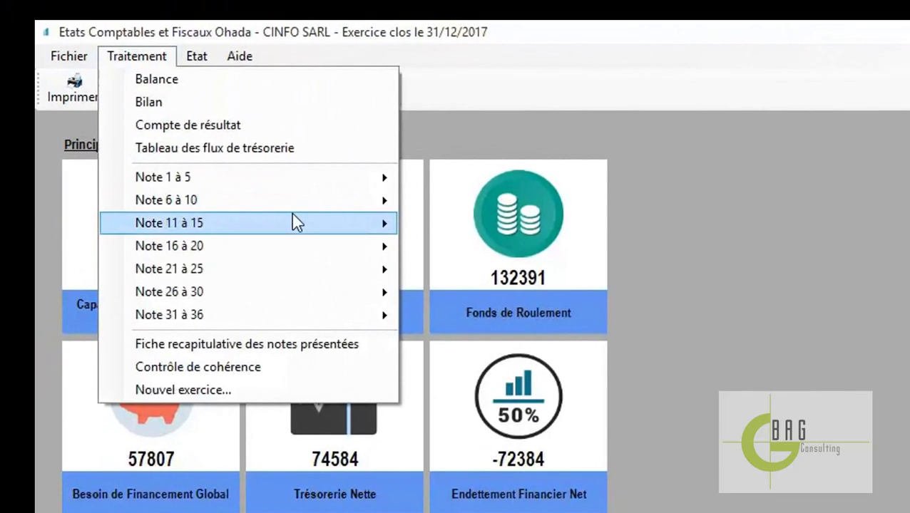
{"action": "mouse_move", "coordinate": [320, 223]}
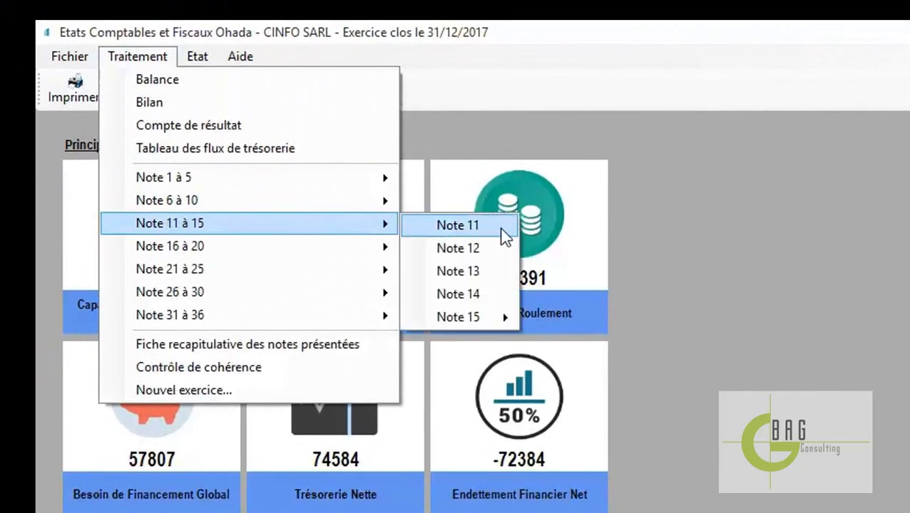
{"action": "left_click", "coordinate": [502, 230]}
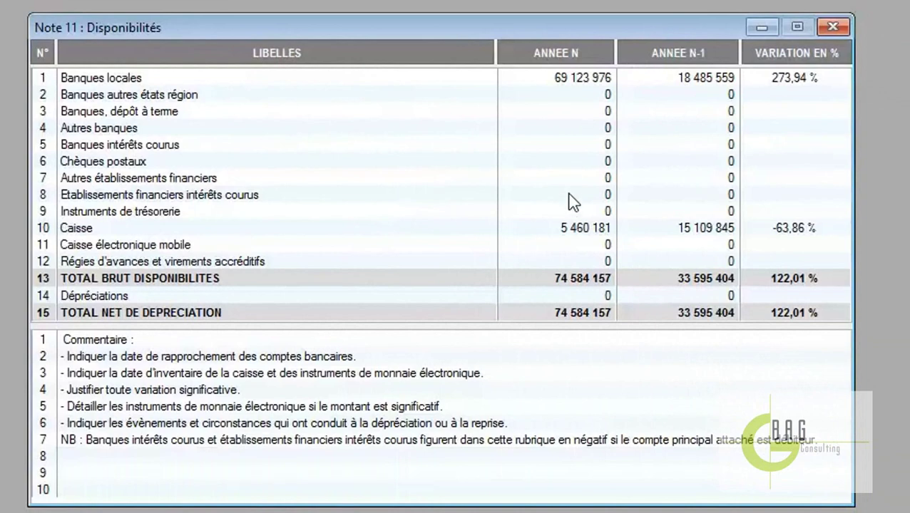
{"action": "left_click", "coordinate": [831, 26]}
Open the Balance and scroll through its accounts, including 521400 Banques and 571100 Caisse
{"action": "left_click", "coordinate": [100, 15]}
{"action": "left_click", "coordinate": [80, 43]}
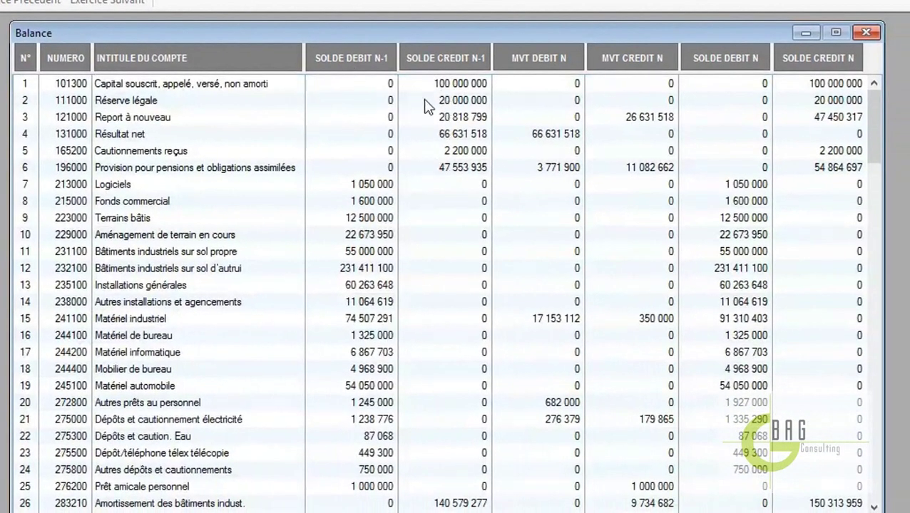
{"action": "scroll", "coordinate": [449, 306], "scroll_direction": "down", "scroll_amount": 11}
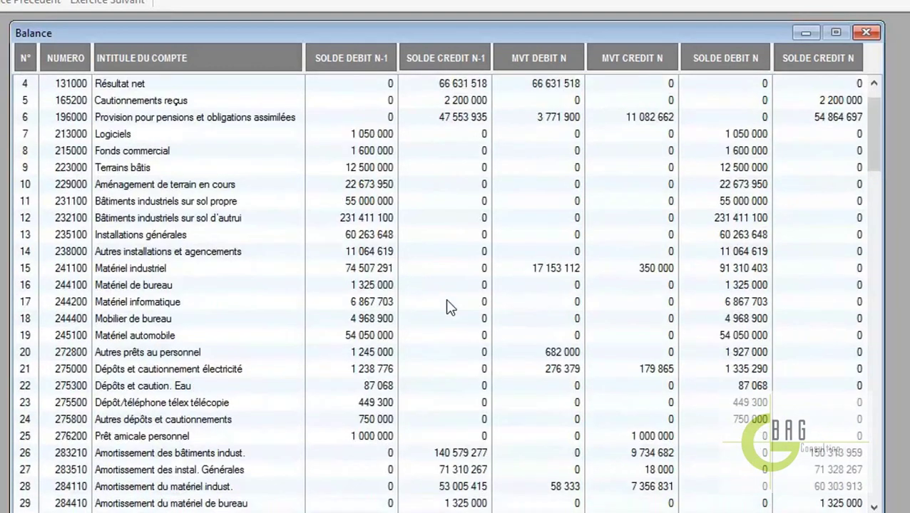
{"action": "scroll", "coordinate": [445, 308], "scroll_direction": "down", "scroll_amount": 10}
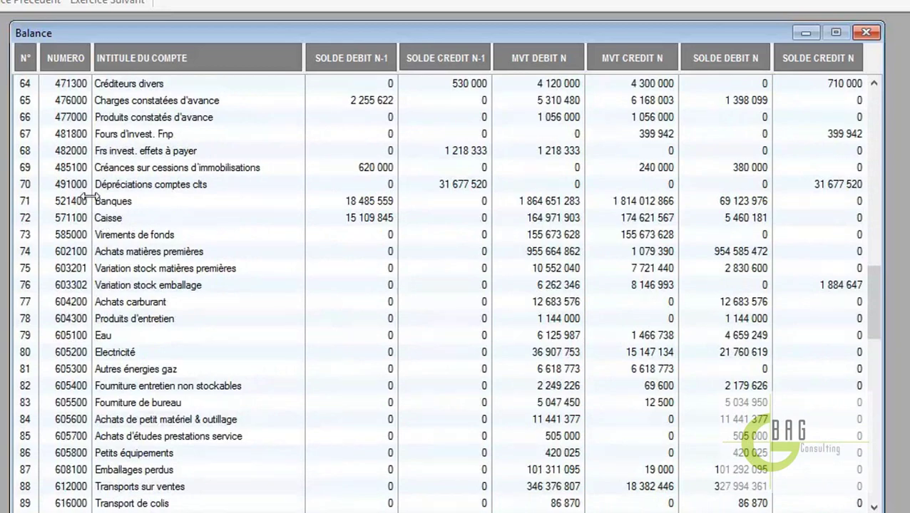
{"action": "scroll", "coordinate": [362, 299], "scroll_direction": "down", "scroll_amount": 12}
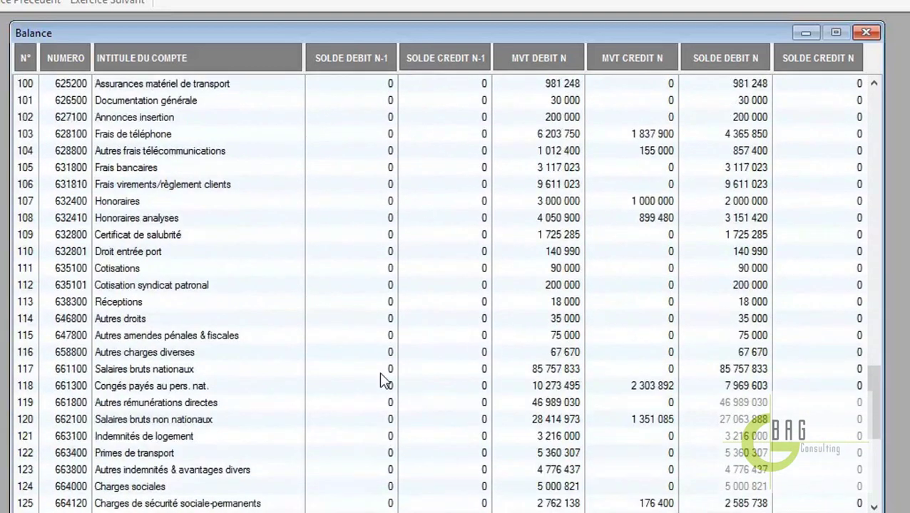
{"action": "scroll", "coordinate": [417, 387], "scroll_direction": "down", "scroll_amount": 4}
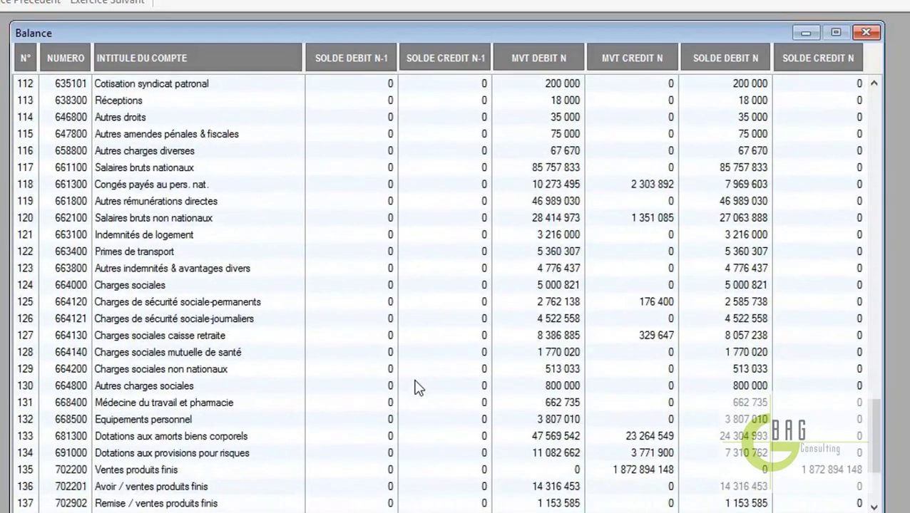
{"action": "scroll", "coordinate": [417, 388], "scroll_direction": "up", "scroll_amount": 10}
{"action": "scroll", "coordinate": [417, 387], "scroll_direction": "up", "scroll_amount": 10}
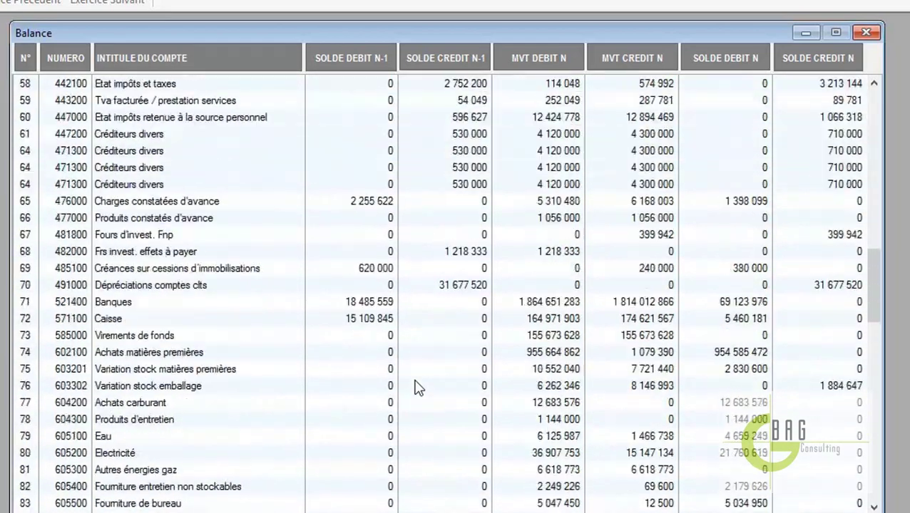
{"action": "scroll", "coordinate": [417, 387], "scroll_direction": "up", "scroll_amount": 3}
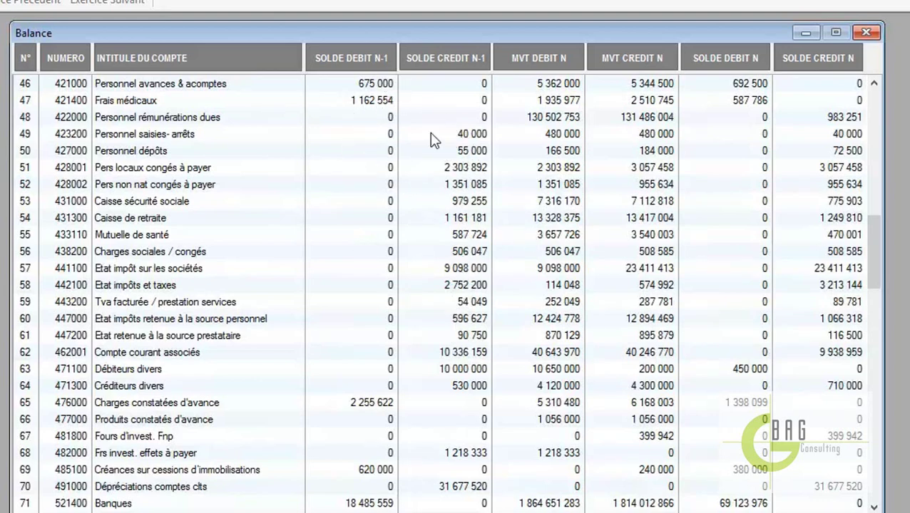
{"action": "scroll", "coordinate": [455, 415], "scroll_direction": "down", "scroll_amount": 8}
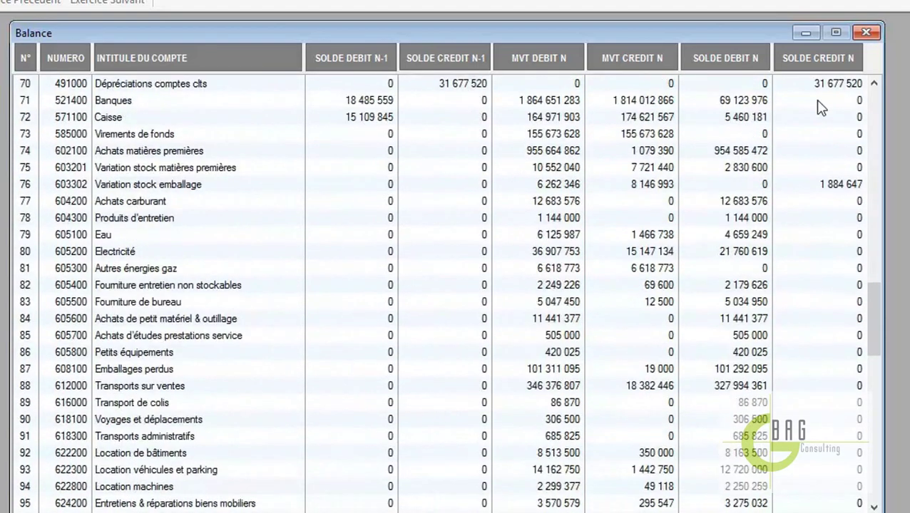
Close the trial balance and open Note 17 Fournisseurs d'exploitation under Note 16 à 20
{"action": "left_click", "coordinate": [867, 33]}
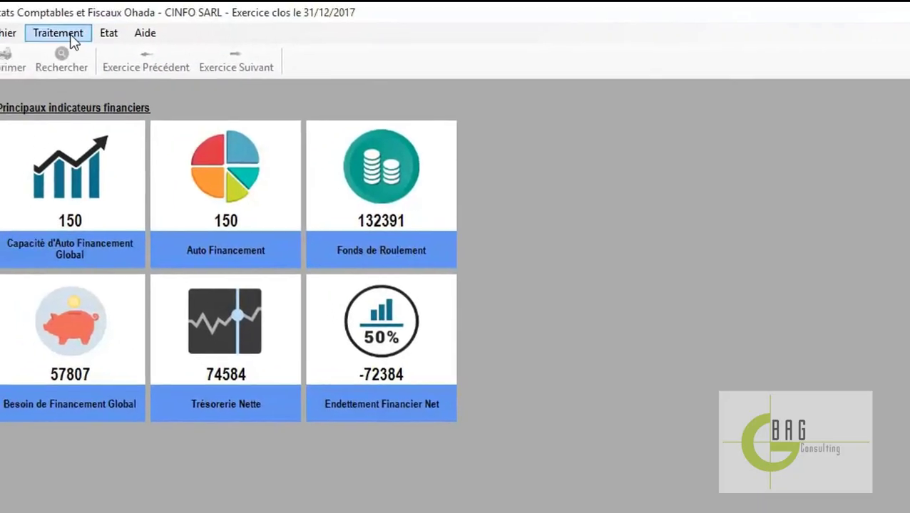
{"action": "left_click", "coordinate": [61, 34]}
{"action": "mouse_move", "coordinate": [218, 213]}
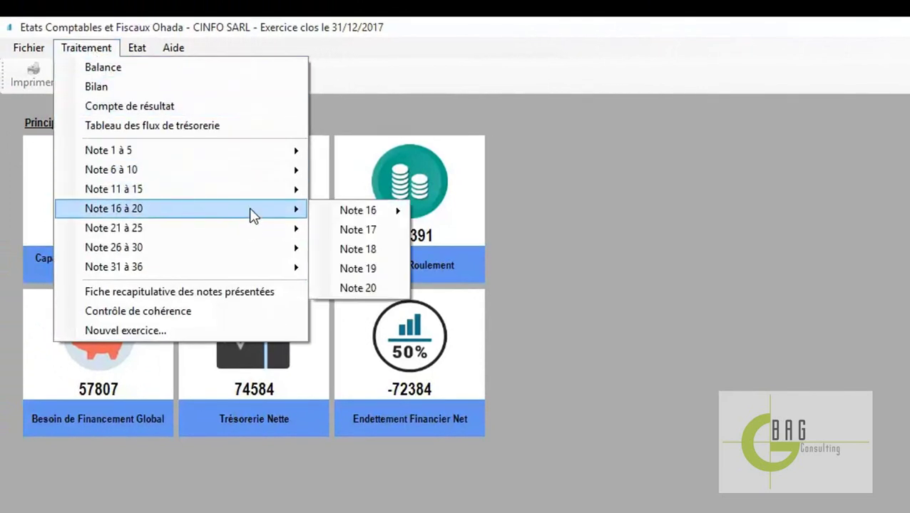
{"action": "left_click", "coordinate": [370, 229]}
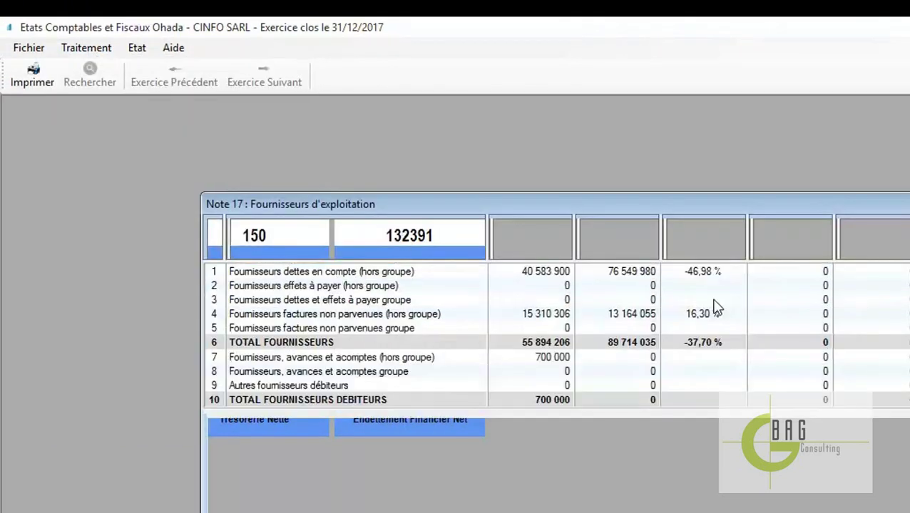
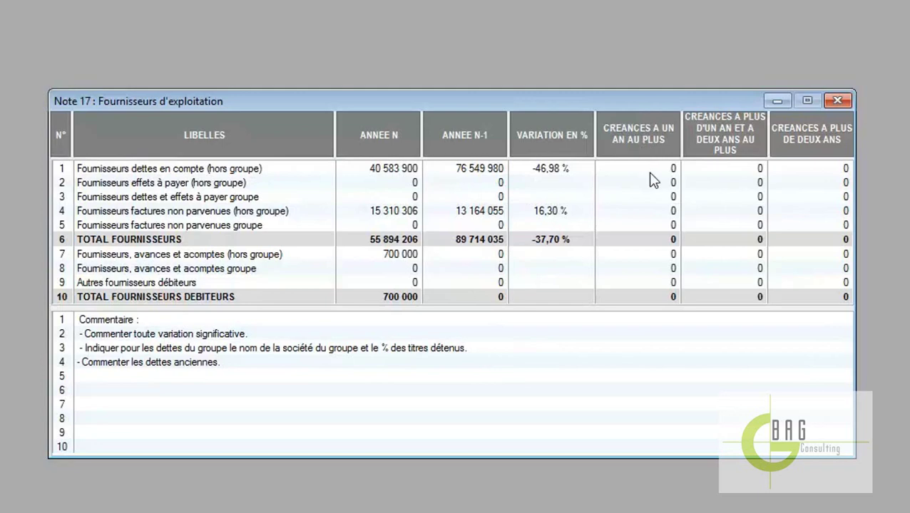
Close Note 17 and open Note 14 on premiums and reserves
{"action": "left_click", "coordinate": [838, 102]}
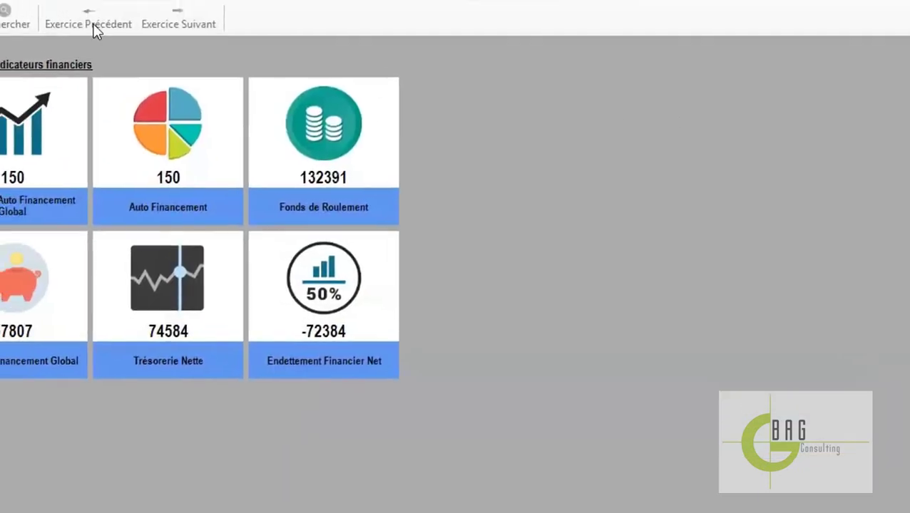
{"action": "left_click", "coordinate": [86, 47]}
{"action": "mouse_move", "coordinate": [243, 197]}
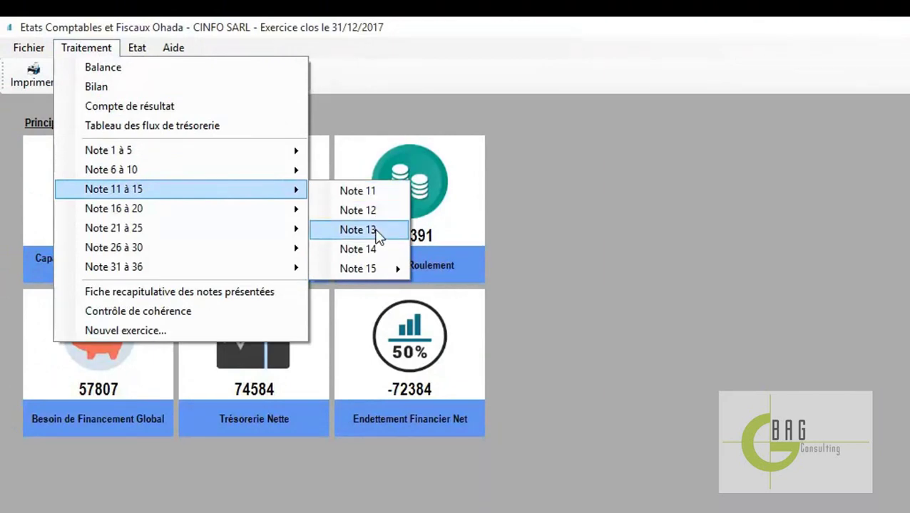
{"action": "left_click", "coordinate": [361, 249]}
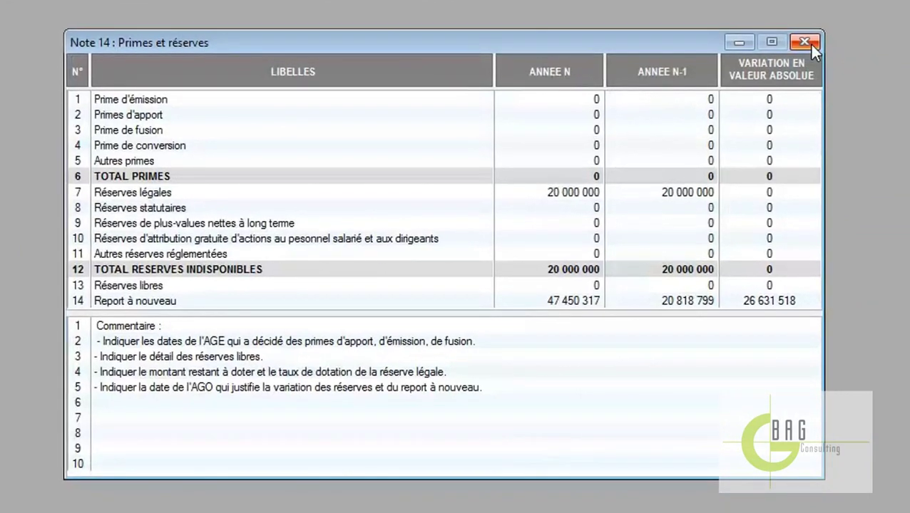
Close Note 14 and bring up the Note 6 à 10 choices under Traitement
{"action": "left_click", "coordinate": [804, 42]}
{"action": "left_click", "coordinate": [91, 49]}
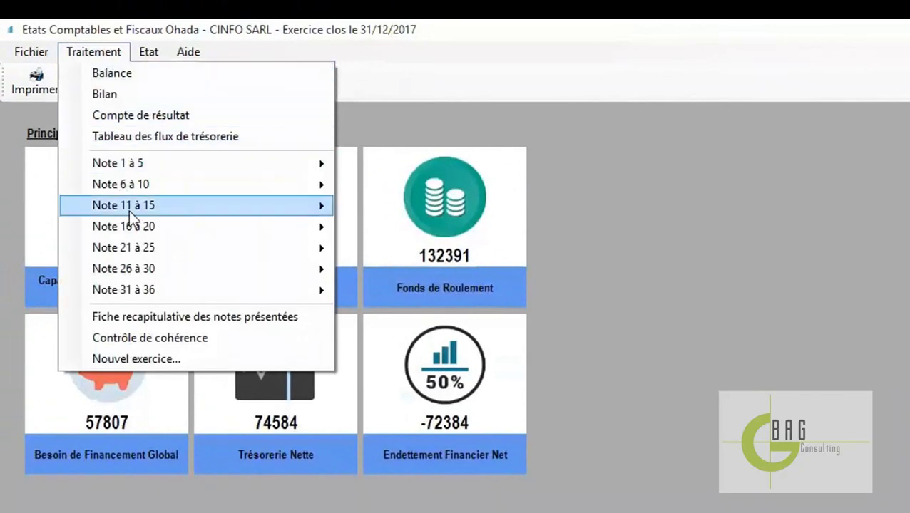
{"action": "mouse_move", "coordinate": [272, 179]}
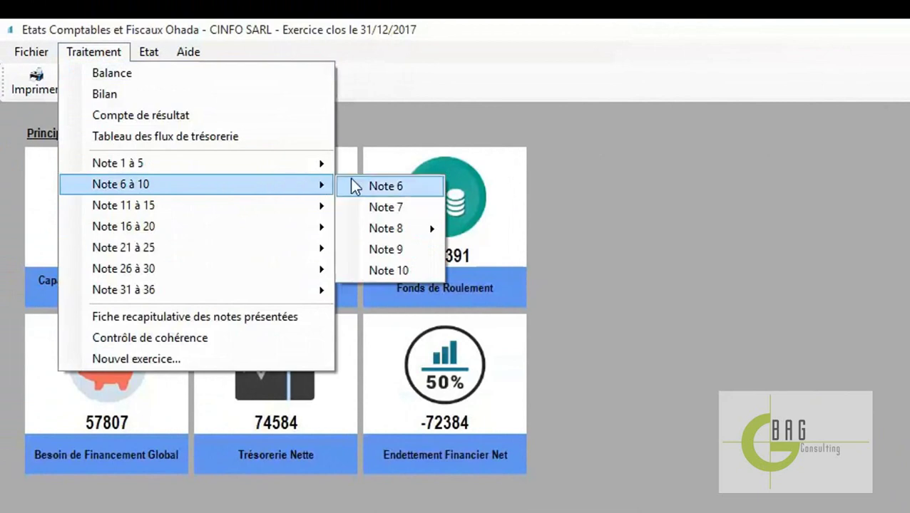
Open Note 7 Clients and split row 1 into 50 000 000, 50 000 000 and 40 683 833
{"action": "left_click", "coordinate": [408, 207]}
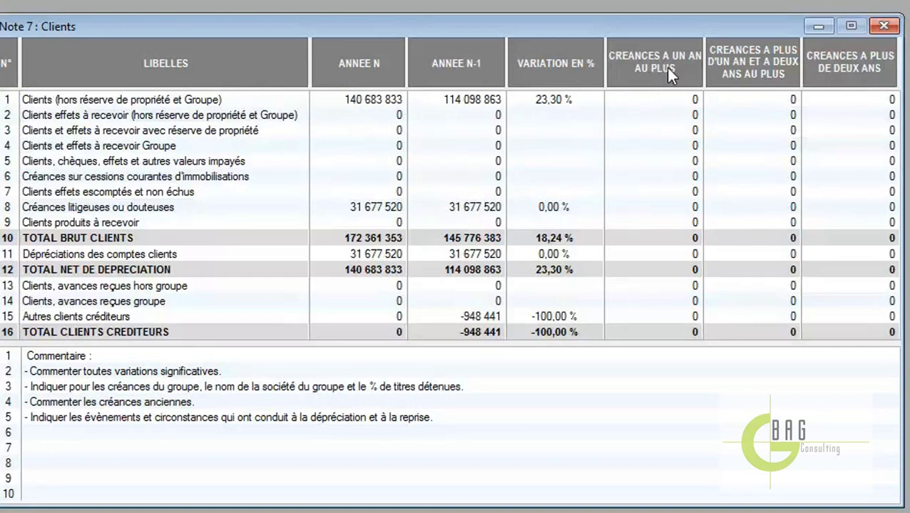
{"action": "left_click", "coordinate": [689, 103]}
{"action": "type", "text": "50 000 000"}
{"action": "key", "text": "Return"}
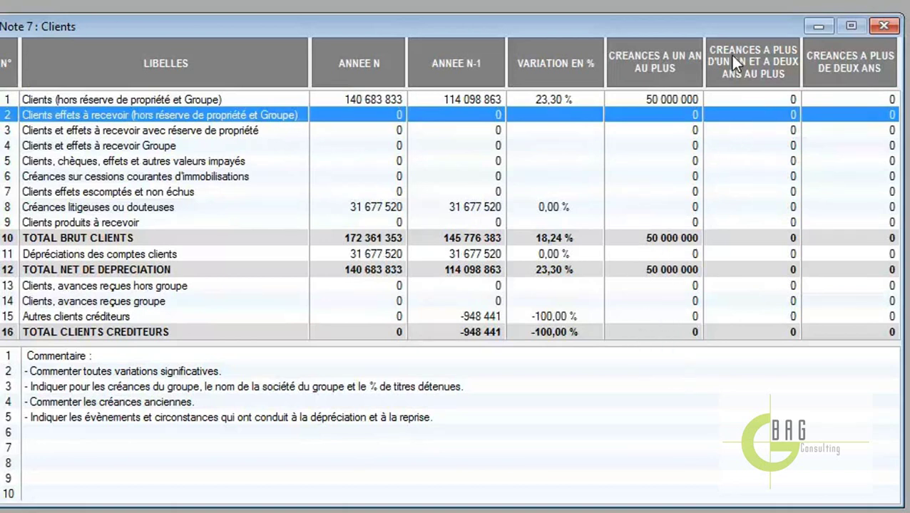
{"action": "left_click", "coordinate": [773, 98]}
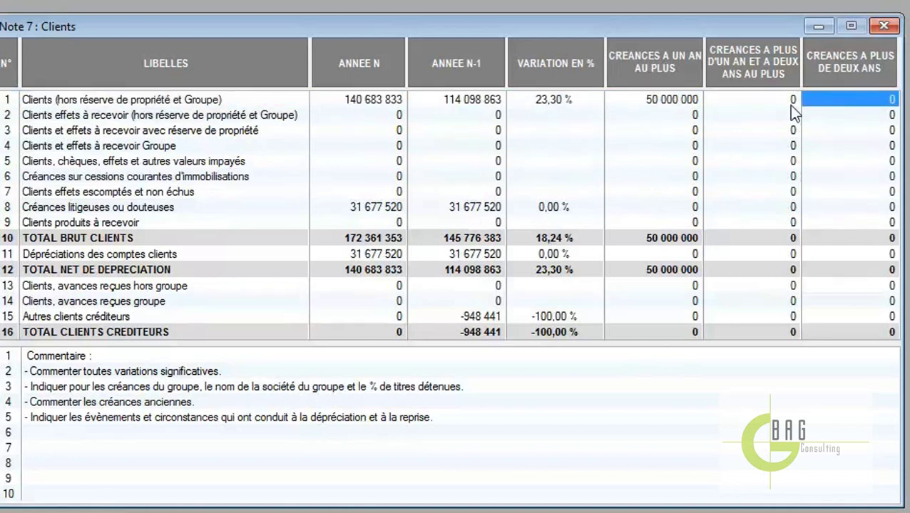
{"action": "left_click", "coordinate": [789, 101]}
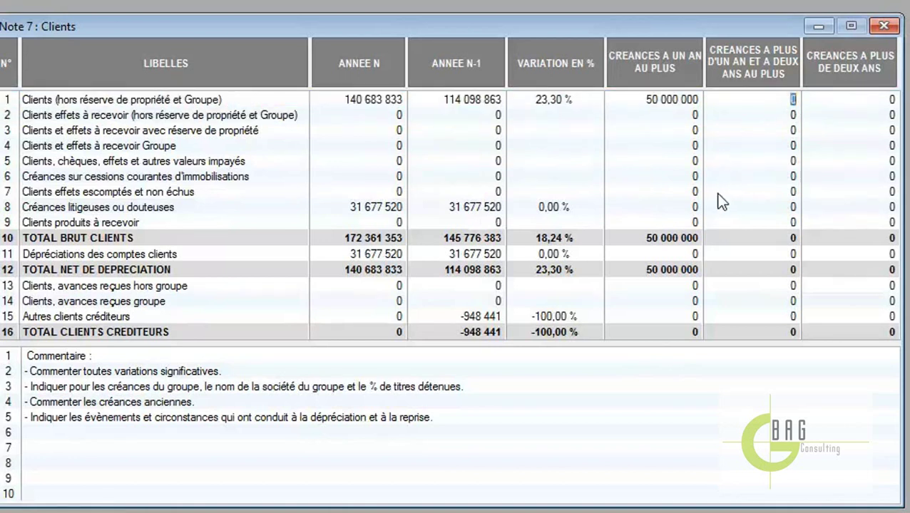
{"action": "type", "text": "50 000 000"}
{"action": "key", "text": "Return"}
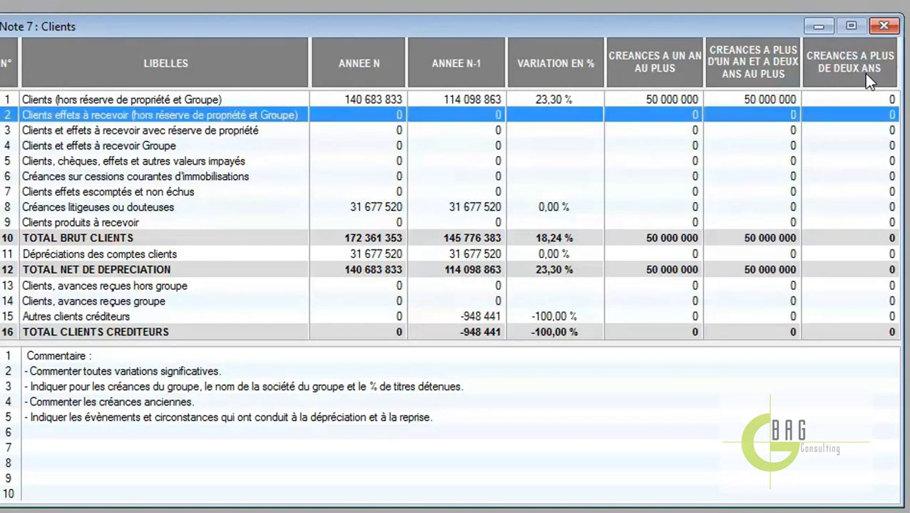
{"action": "left_click", "coordinate": [884, 100]}
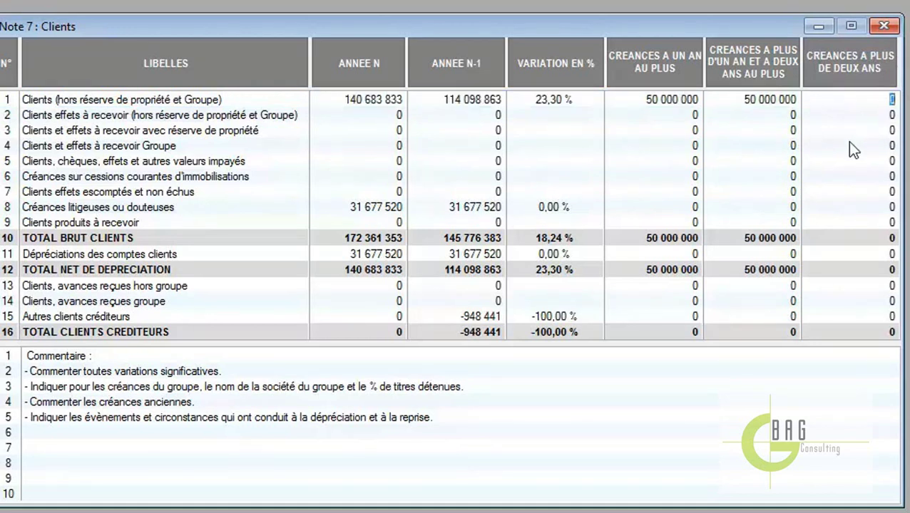
{"action": "type", "text": "40 683 833"}
{"action": "key", "text": "Return"}
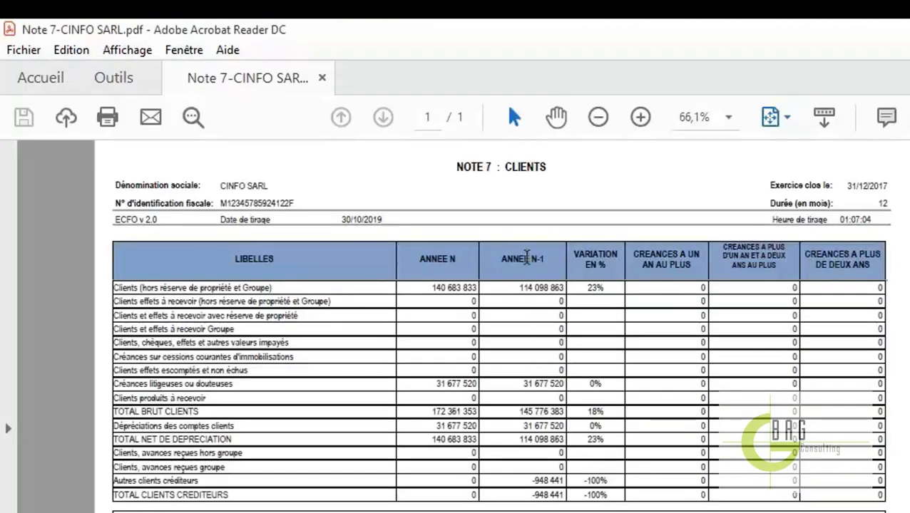
View the Note 7 Clients PDF at 75% zoom and scroll down the page
{"action": "left_click", "coordinate": [729, 117]}
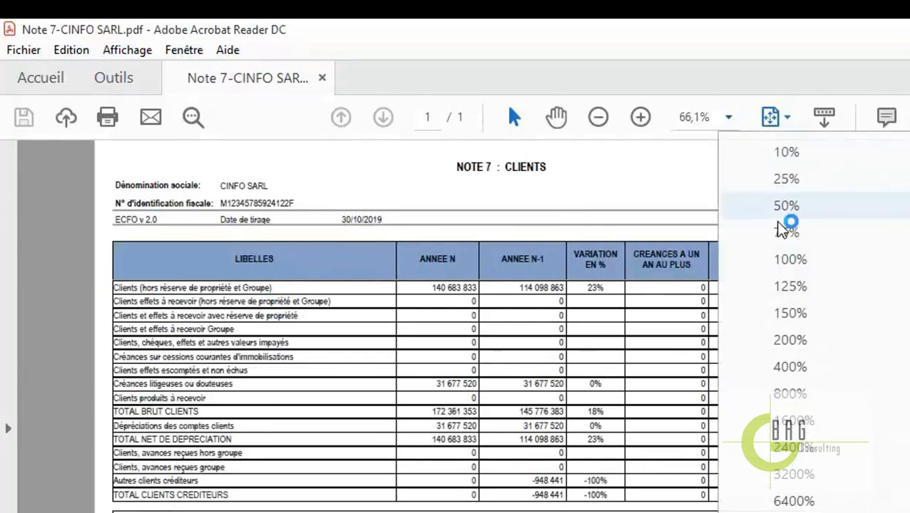
{"action": "left_click", "coordinate": [784, 231]}
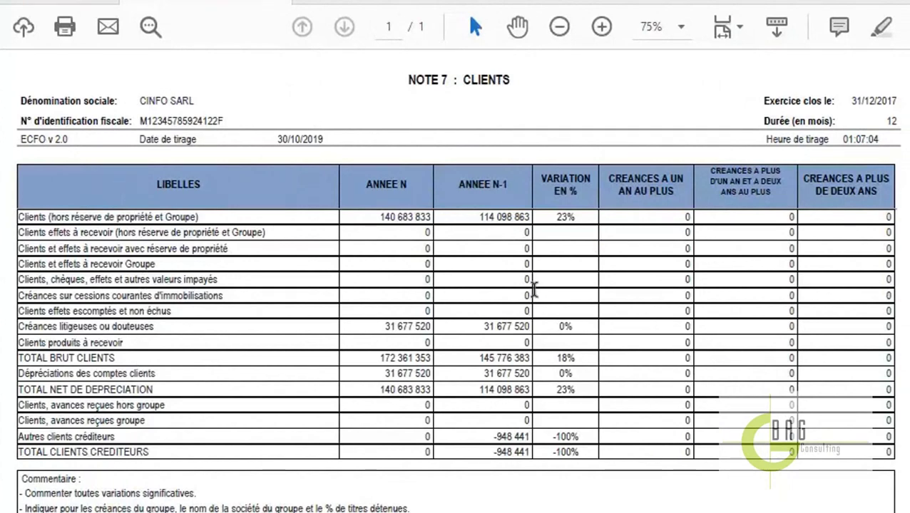
{"action": "scroll", "coordinate": [368, 333], "scroll_direction": "down", "scroll_amount": 1}
{"action": "scroll", "coordinate": [368, 333], "scroll_direction": "down", "scroll_amount": 1}
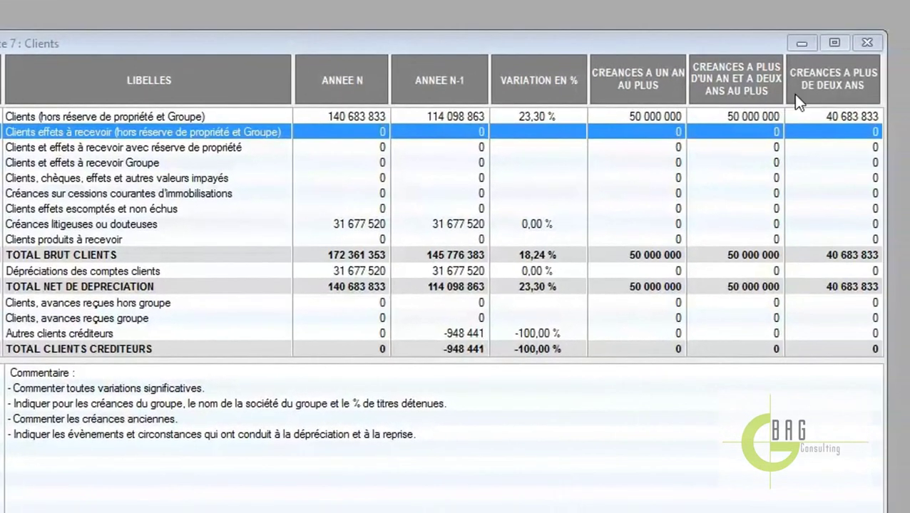
Close Note 7 and reopen it through Traitement > Note 6 à 10 > Note 7
{"action": "left_click", "coordinate": [867, 46]}
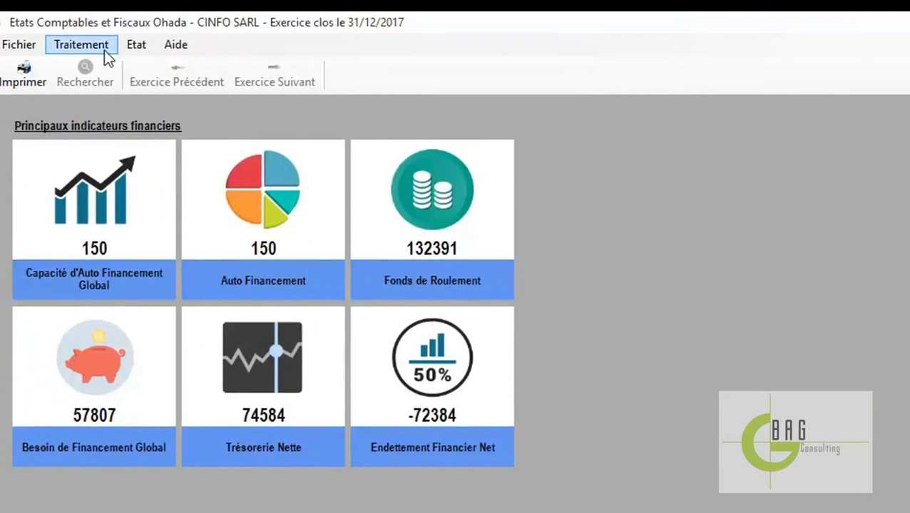
{"action": "left_click", "coordinate": [104, 49]}
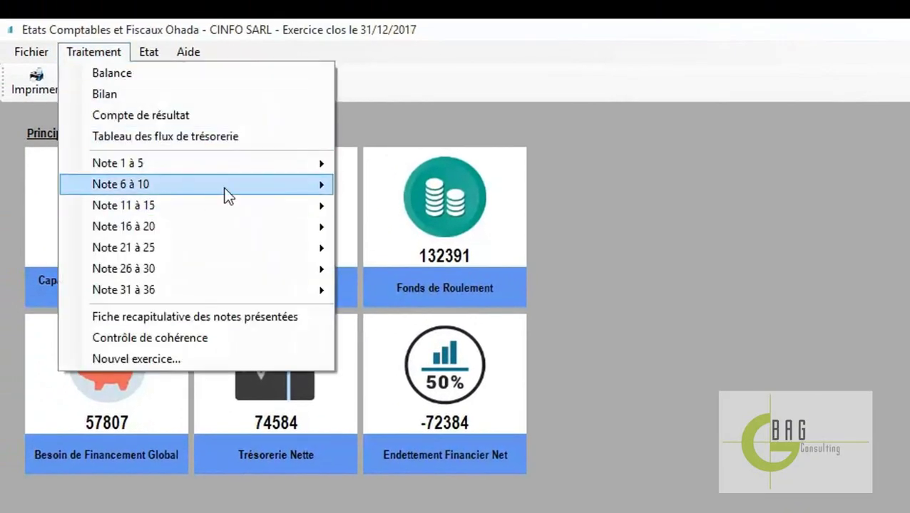
{"action": "mouse_move", "coordinate": [221, 179]}
{"action": "left_click", "coordinate": [378, 207]}
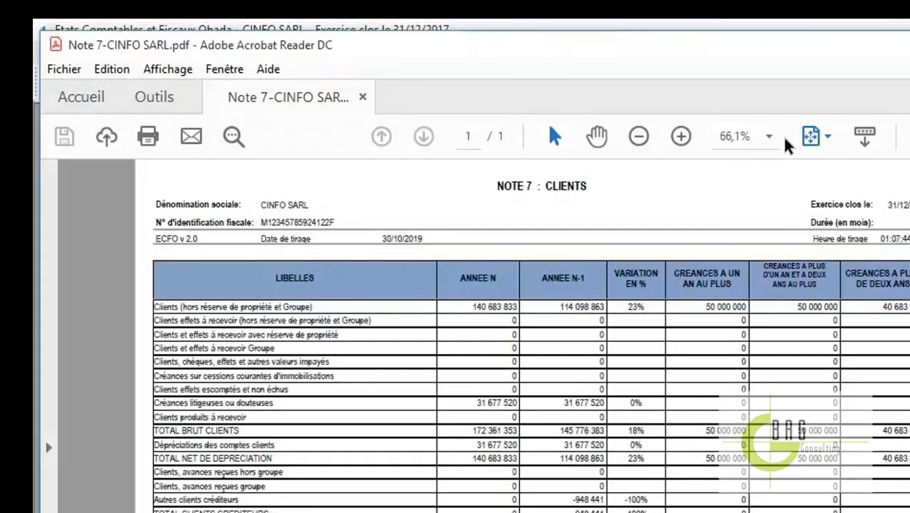
Zoom the new Note 7 PDF to 75% to check the maturity amounts
{"action": "left_click", "coordinate": [769, 138]}
{"action": "left_click", "coordinate": [830, 256]}
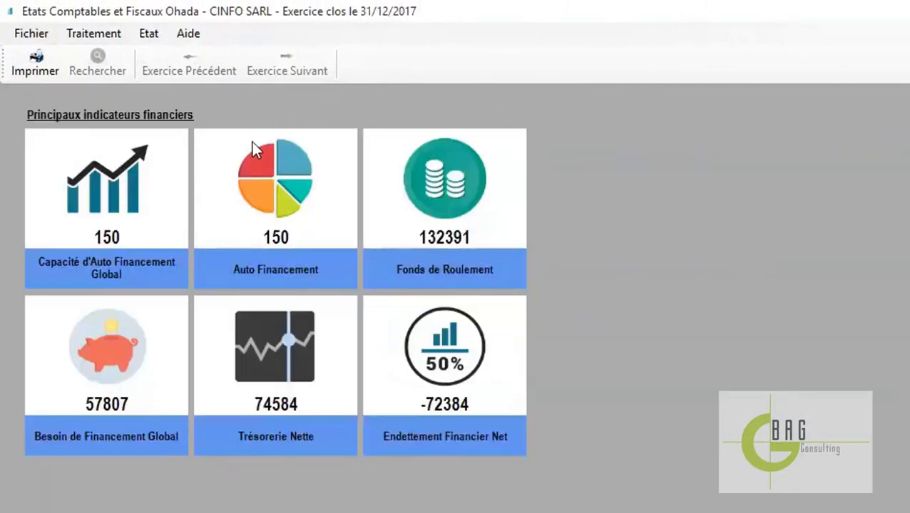
{"action": "left_click", "coordinate": [93, 33]}
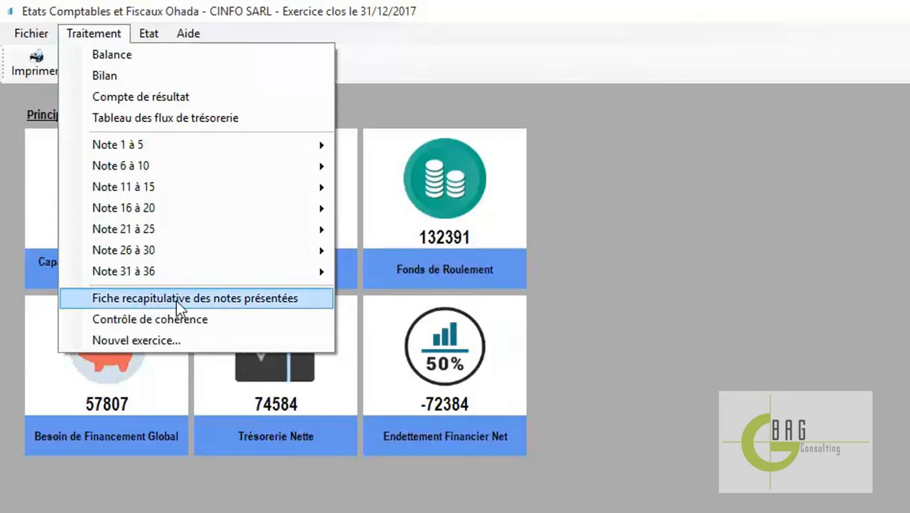
{"action": "left_click", "coordinate": [236, 297]}
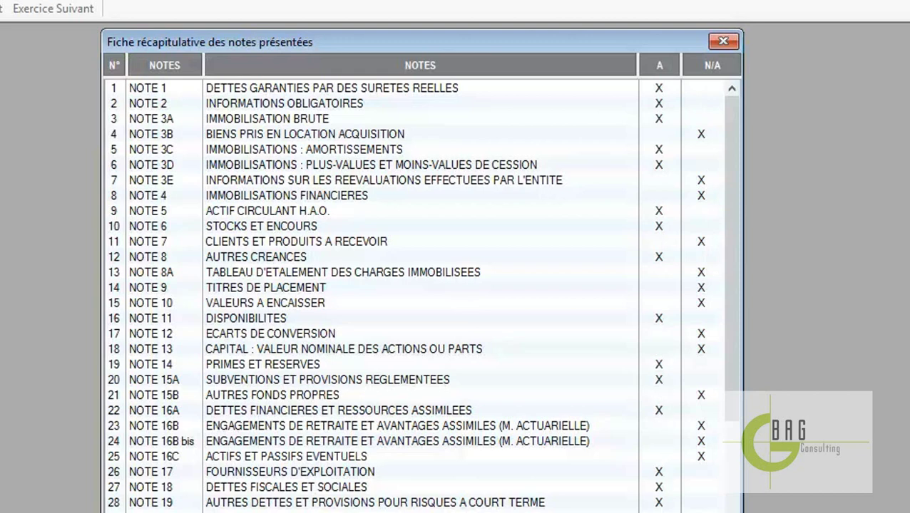
{"action": "left_click_drag", "start_coordinate": [729, 299], "coordinate": [724, 170]}
{"action": "left_click", "coordinate": [246, 135]}
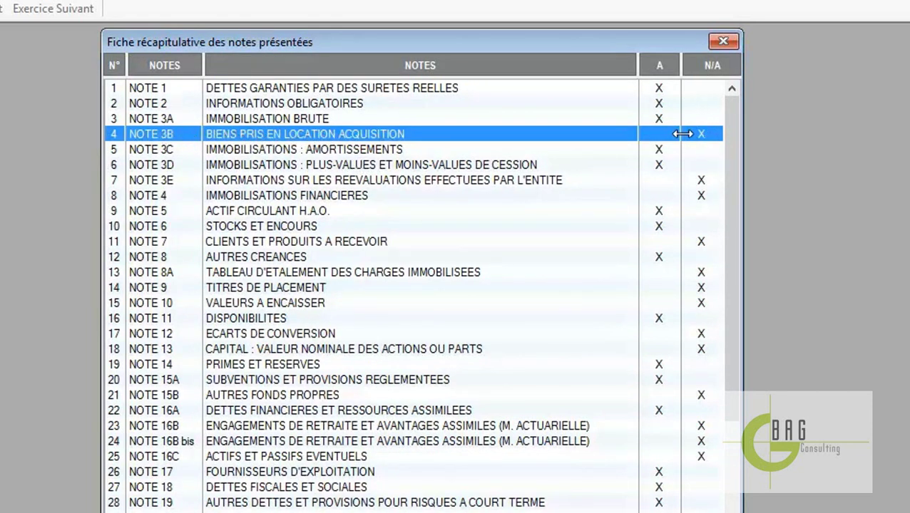
{"action": "left_click", "coordinate": [723, 42]}
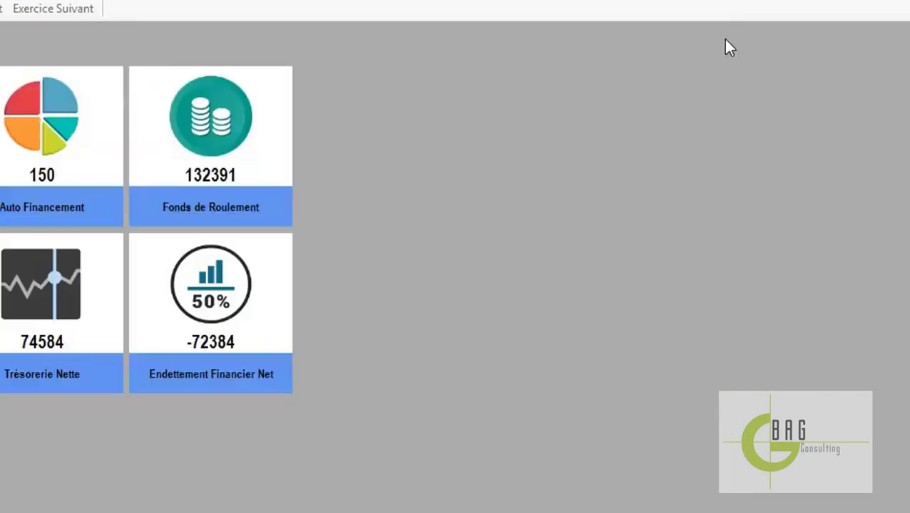
Open Note 3B on leased assets, then close it again
{"action": "left_click", "coordinate": [52, 37]}
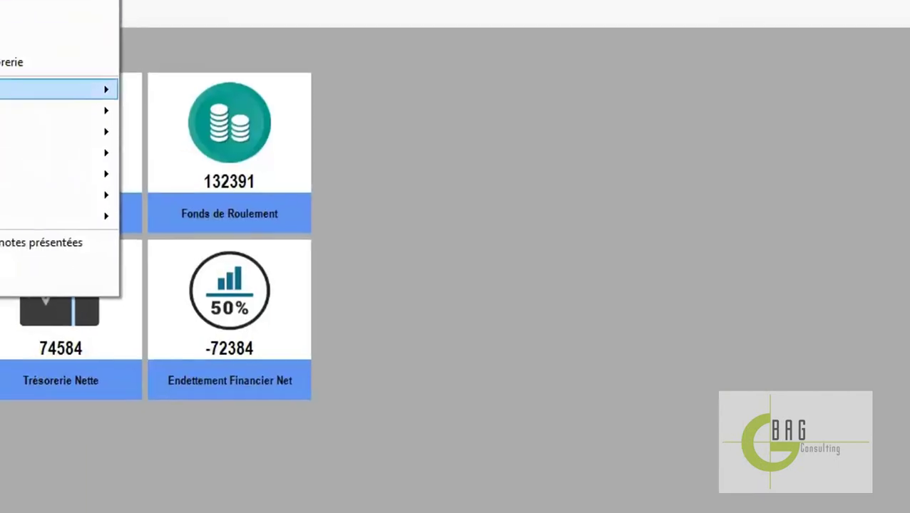
{"action": "mouse_move", "coordinate": [249, 149]}
{"action": "mouse_move", "coordinate": [418, 207]}
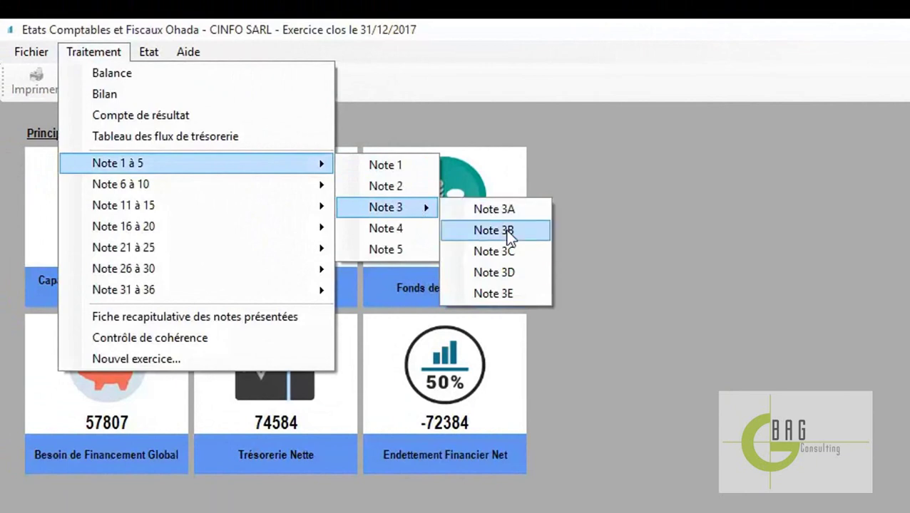
{"action": "left_click", "coordinate": [502, 231]}
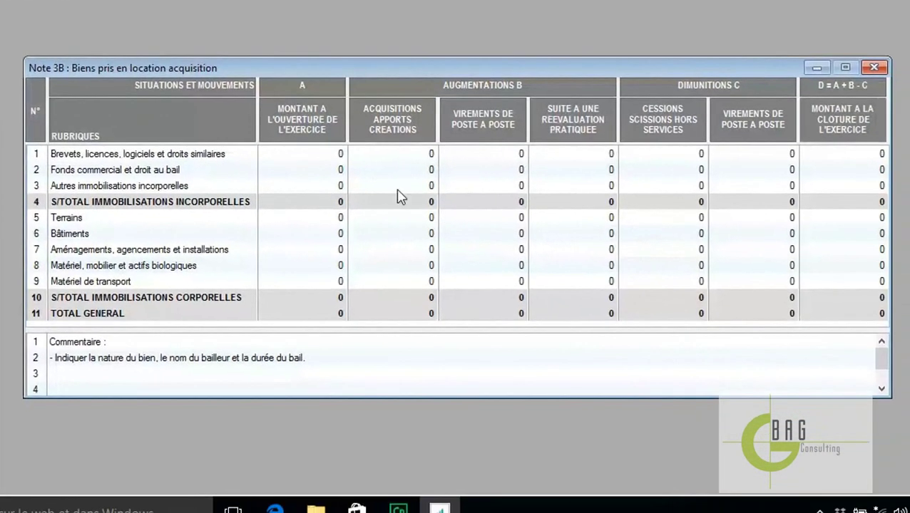
{"action": "left_click", "coordinate": [878, 68]}
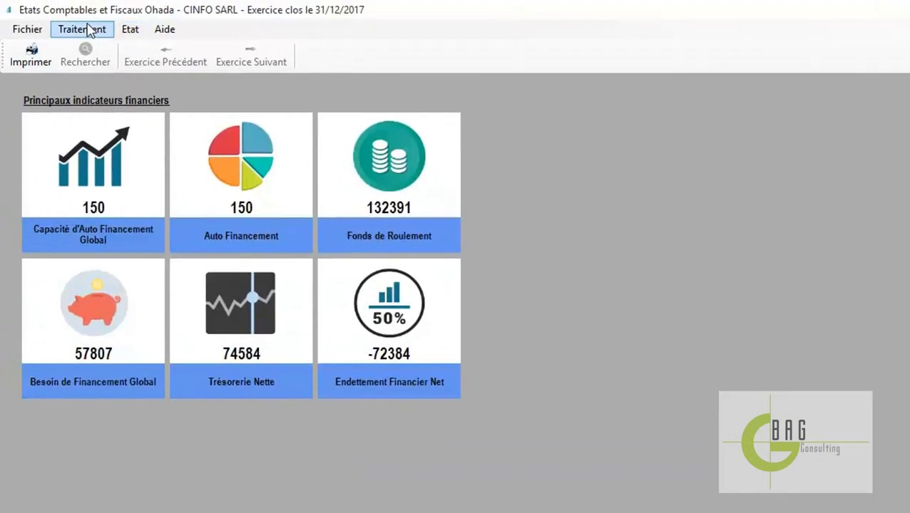
Reopen Note 3B, add a 300 000 patents acquisition (closing 5 300 000), and close it
{"action": "left_click", "coordinate": [80, 28]}
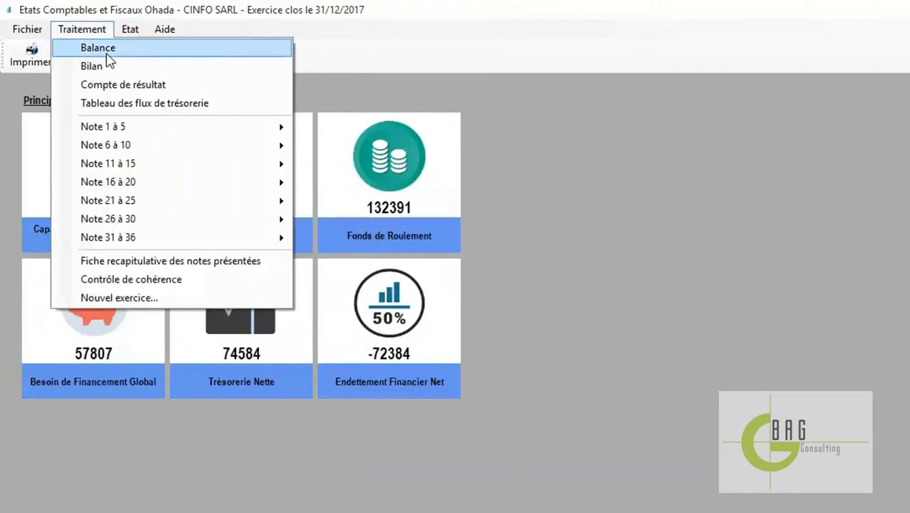
{"action": "mouse_move", "coordinate": [207, 132]}
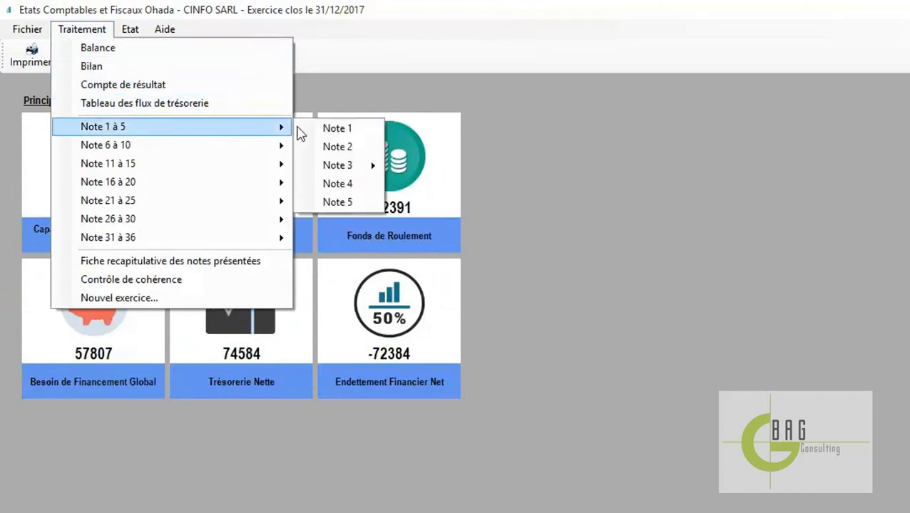
{"action": "mouse_move", "coordinate": [372, 169]}
{"action": "left_click", "coordinate": [428, 184]}
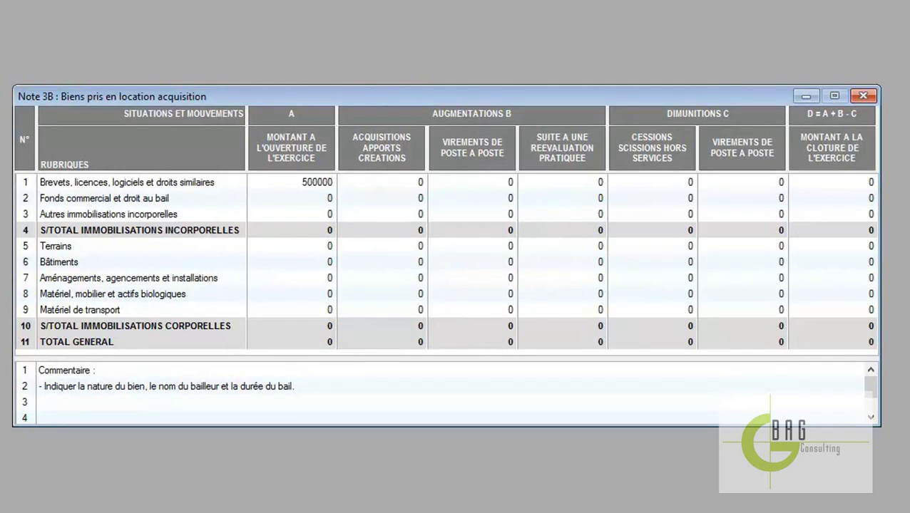
{"action": "key", "text": "Return"}
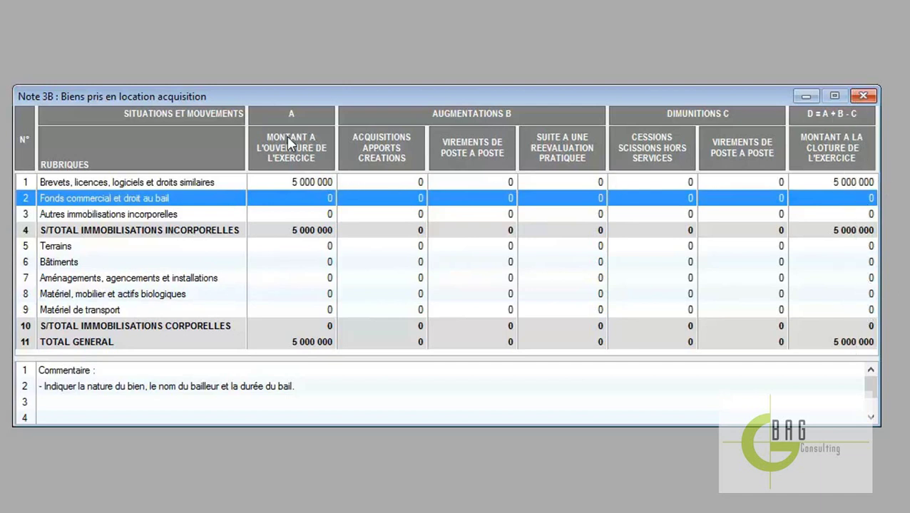
{"action": "left_click", "coordinate": [419, 183]}
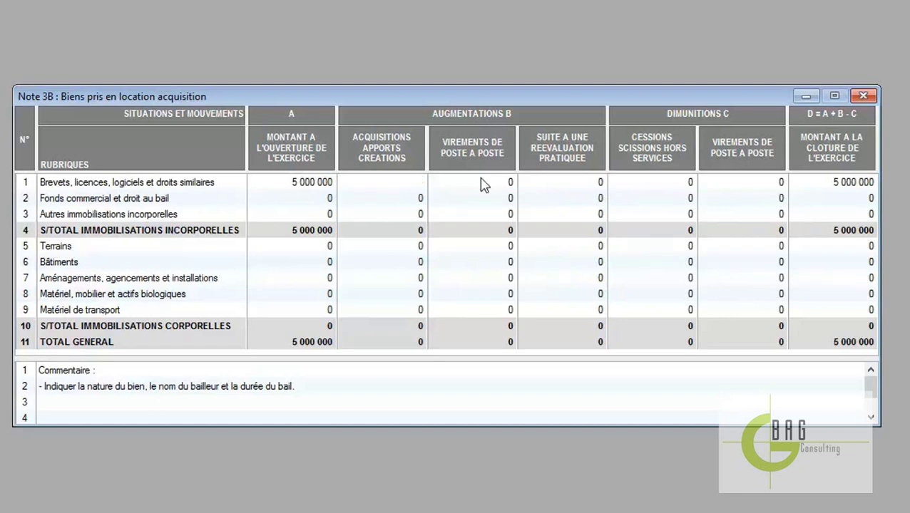
{"action": "key", "text": "Return"}
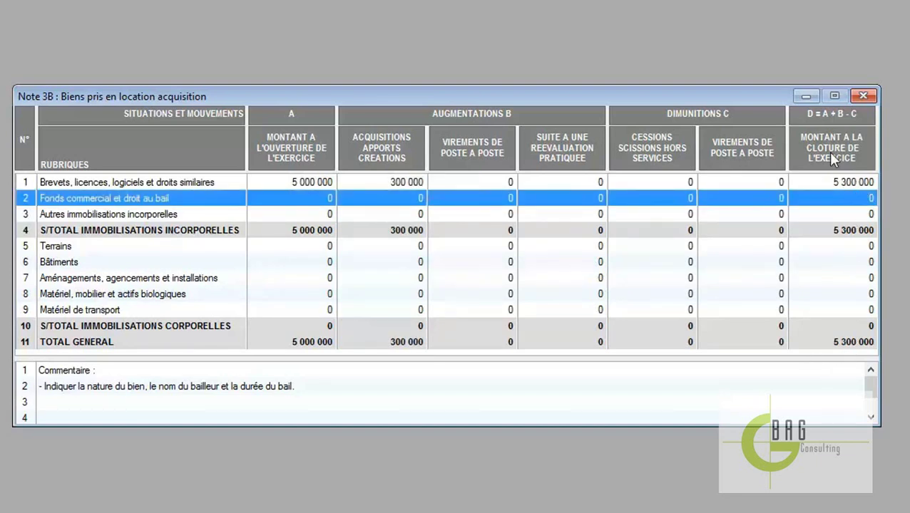
{"action": "left_click", "coordinate": [864, 98]}
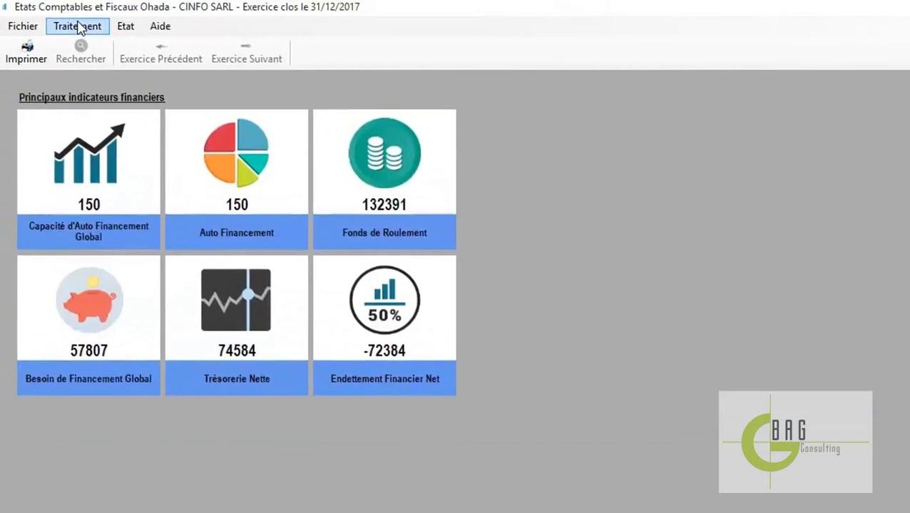
{"action": "left_click", "coordinate": [79, 26]}
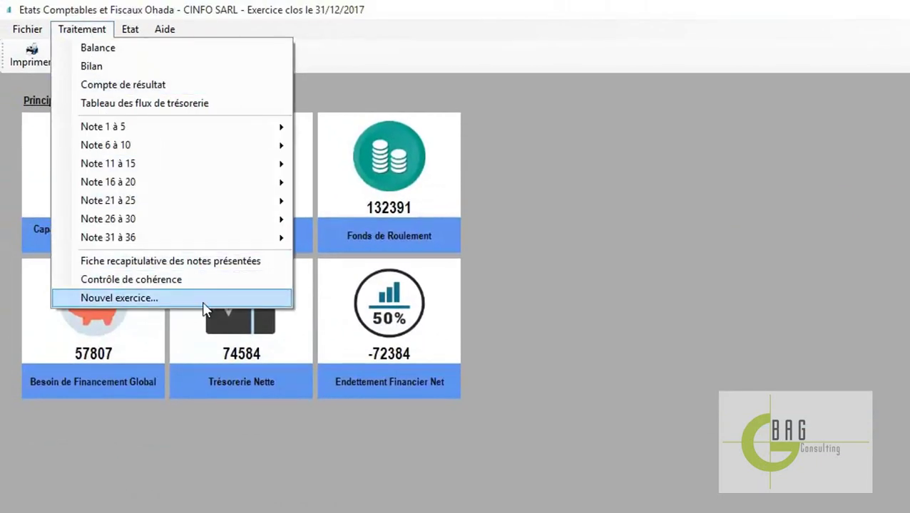
{"action": "left_click", "coordinate": [228, 262]}
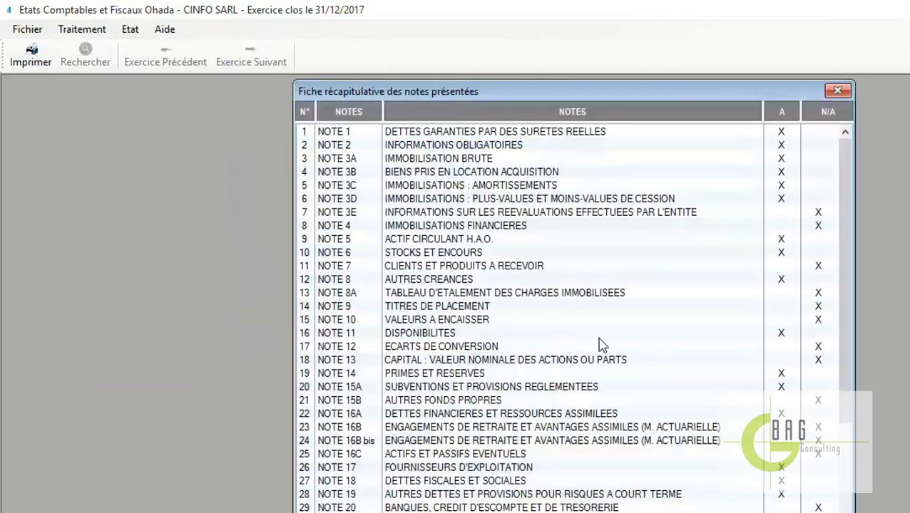
{"action": "left_click", "coordinate": [370, 174]}
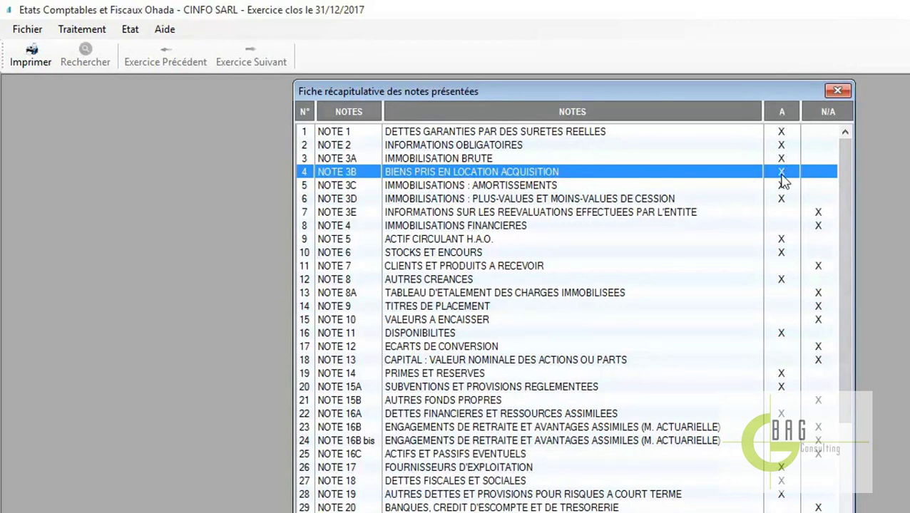
{"action": "left_click", "coordinate": [838, 89]}
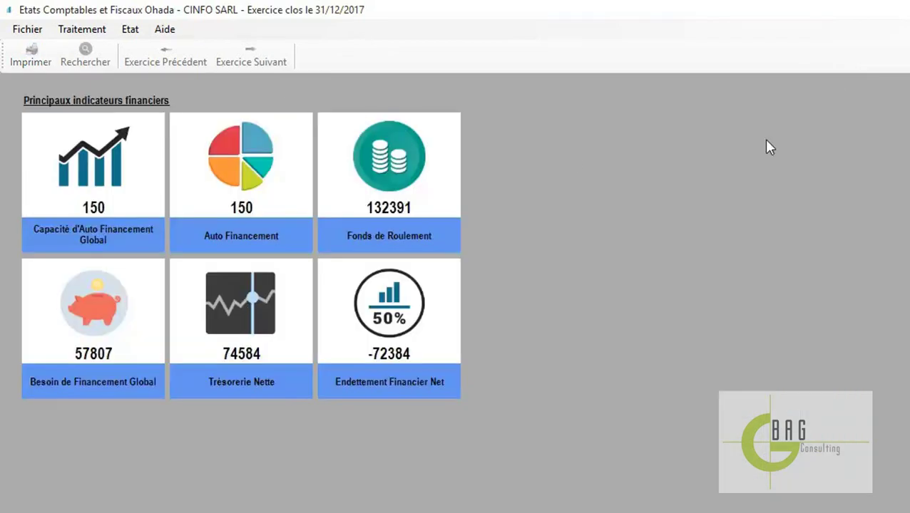
{"action": "left_click", "coordinate": [55, 30]}
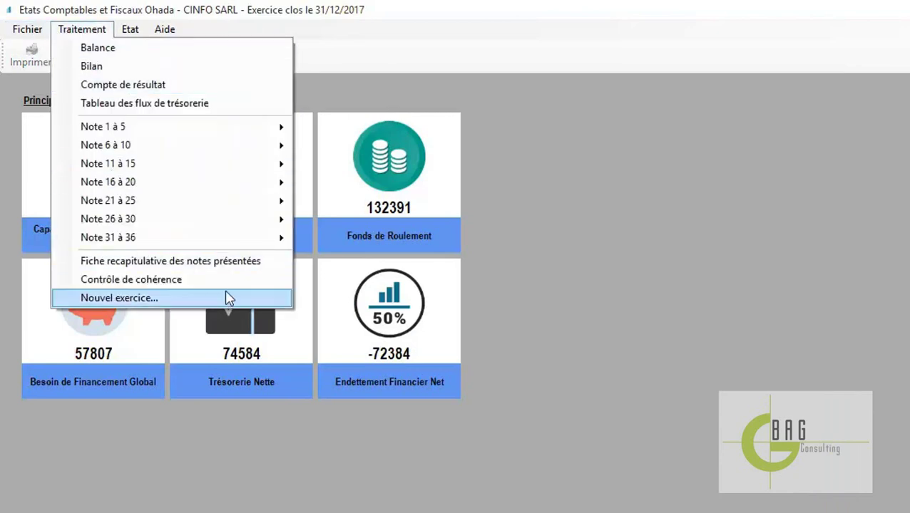
{"action": "left_click", "coordinate": [205, 283]}
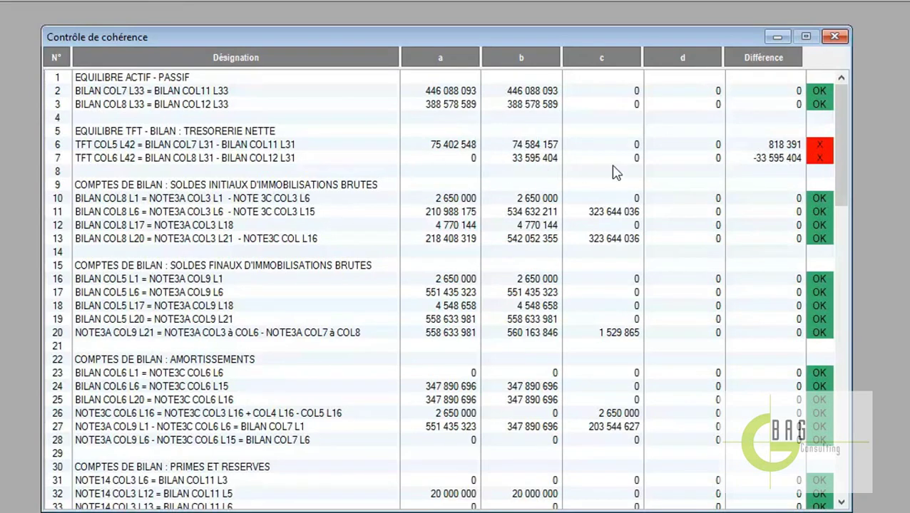
{"action": "left_click_drag", "start_coordinate": [840, 183], "coordinate": [846, 138]}
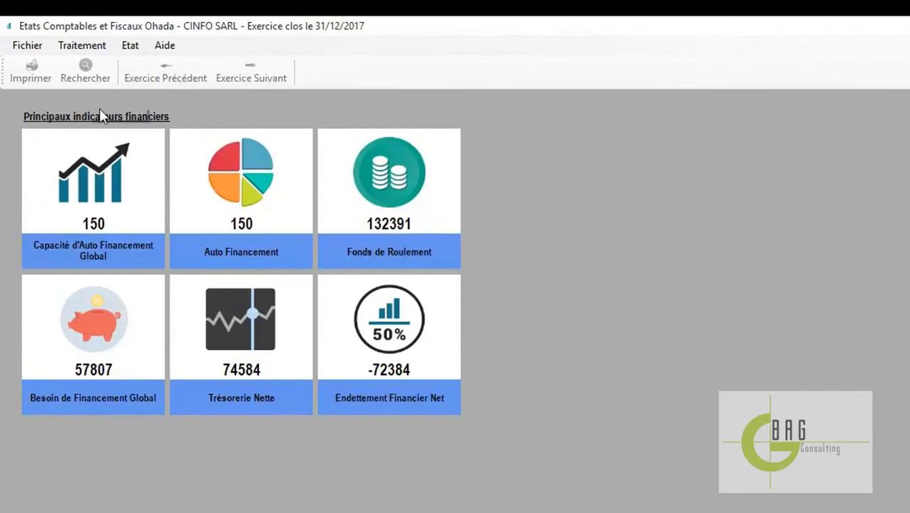
Create a new fiscal year 01/01/2018 to 31/12/2018 and confirm closing the 2017 year
{"action": "left_click", "coordinate": [91, 49]}
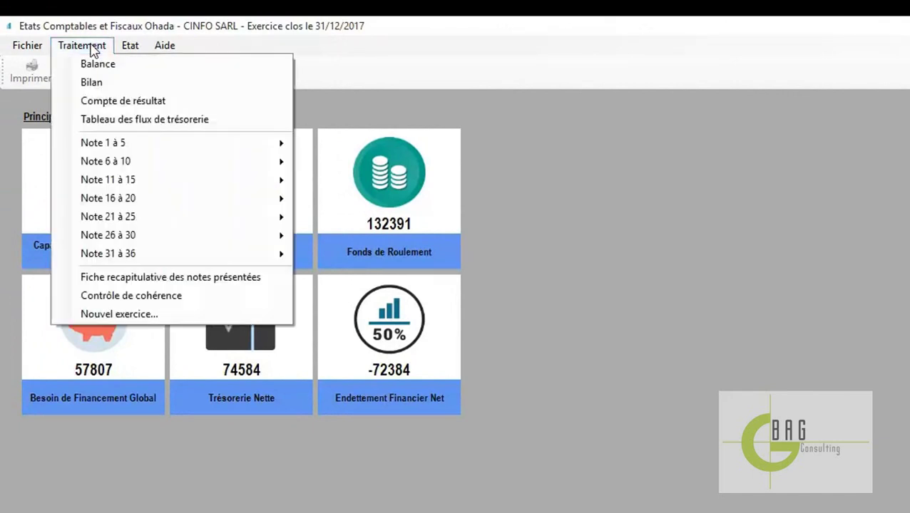
{"action": "left_click", "coordinate": [159, 319]}
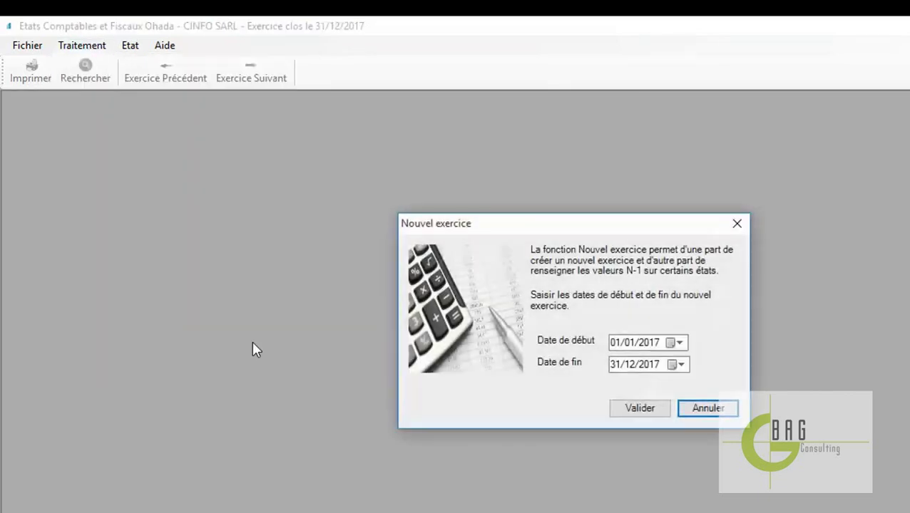
{"action": "left_click", "coordinate": [652, 347]}
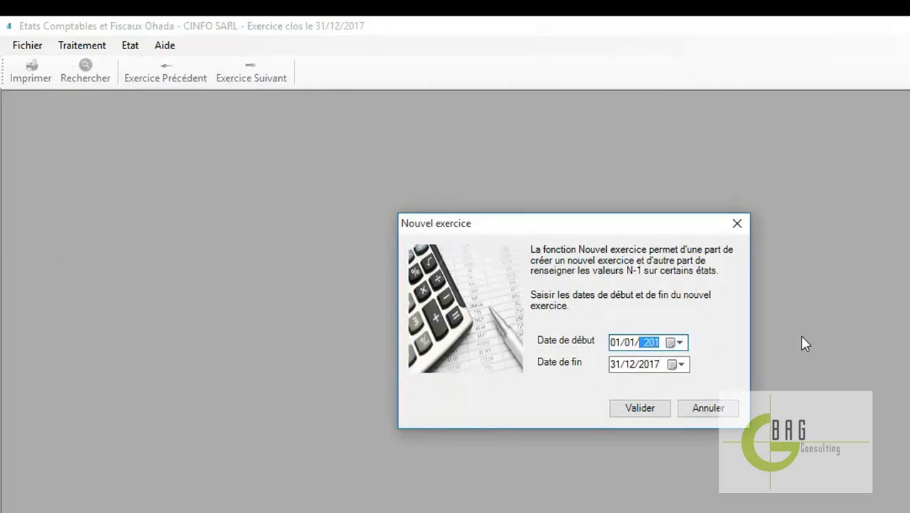
{"action": "left_click", "coordinate": [651, 365]}
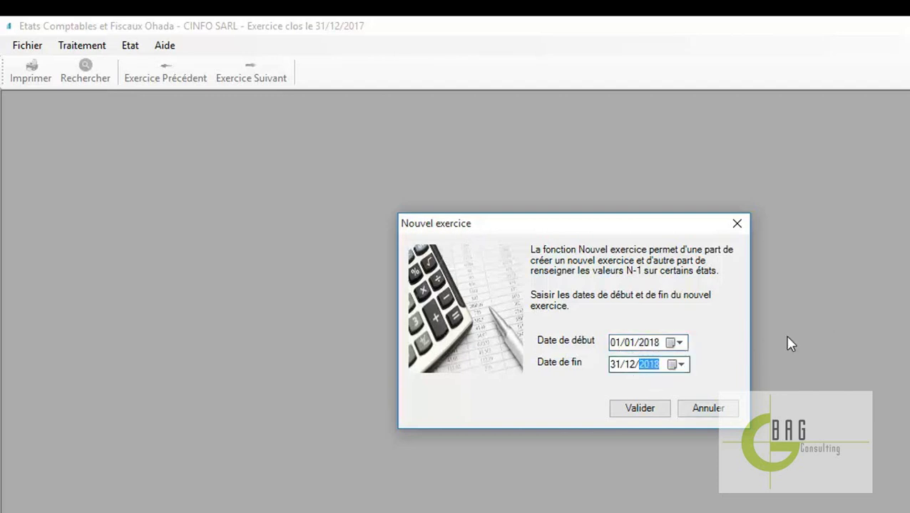
{"action": "left_click", "coordinate": [677, 344]}
{"action": "left_click", "coordinate": [718, 333]}
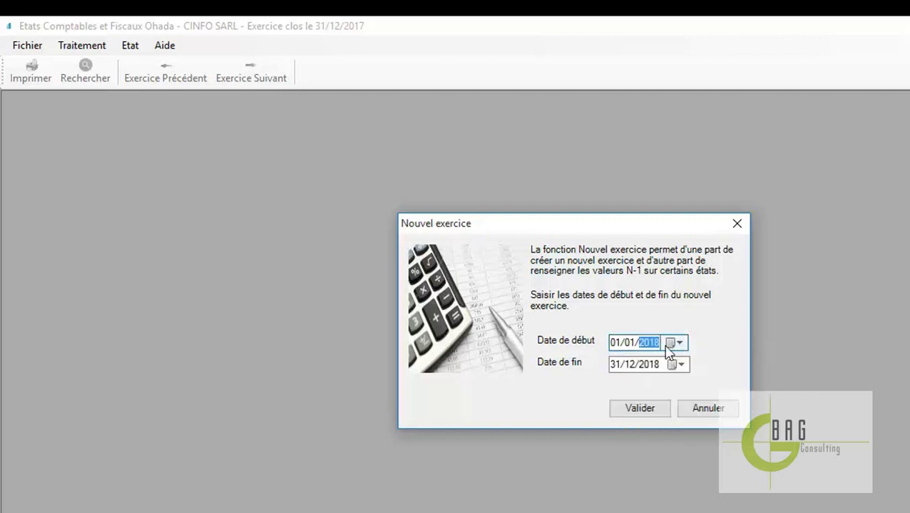
{"action": "left_click", "coordinate": [646, 414]}
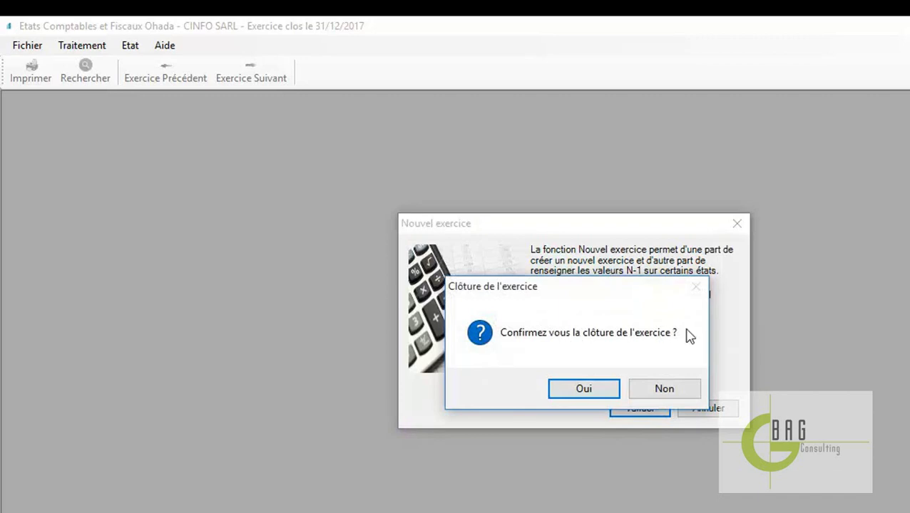
{"action": "left_click_drag", "start_coordinate": [601, 299], "coordinate": [628, 167]}
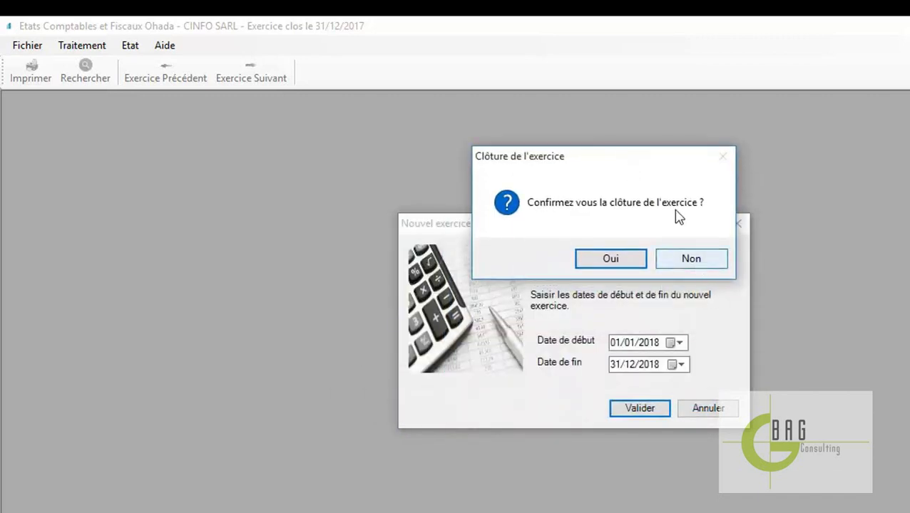
{"action": "left_click", "coordinate": [614, 264]}
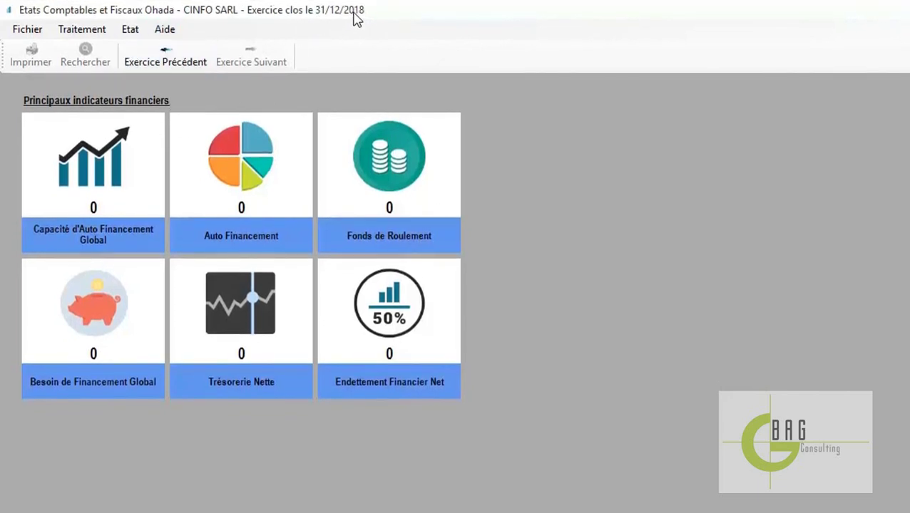
Go back to fiscal year 2017 and view its trial balance, then close it
{"action": "left_click", "coordinate": [174, 66]}
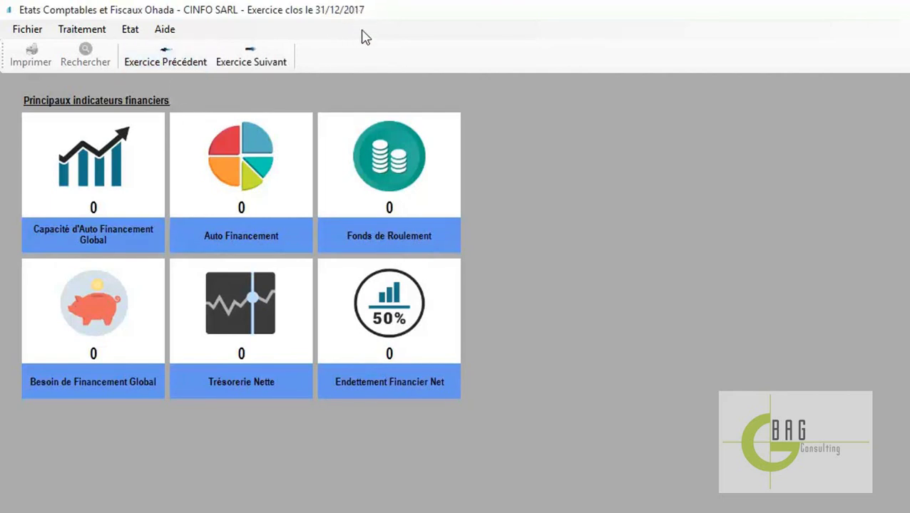
{"action": "left_click", "coordinate": [86, 34]}
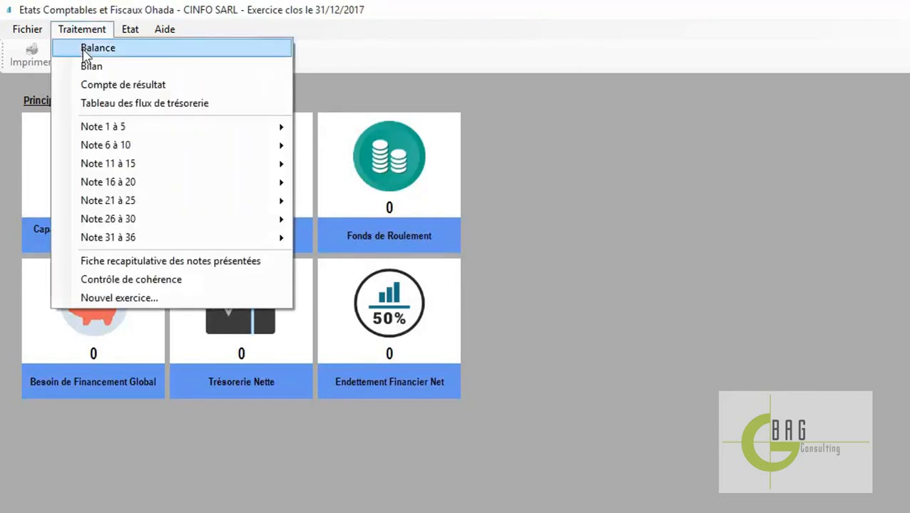
{"action": "left_click", "coordinate": [87, 50]}
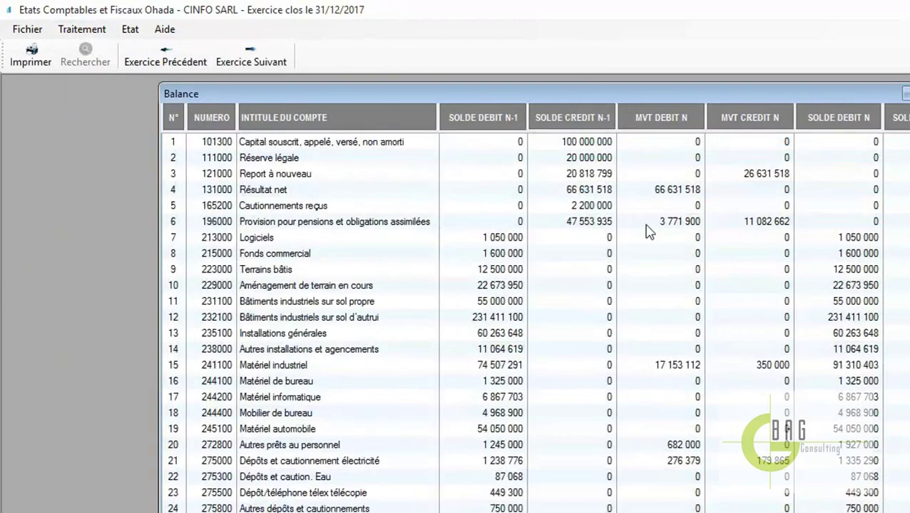
{"action": "key", "text": "Escape"}
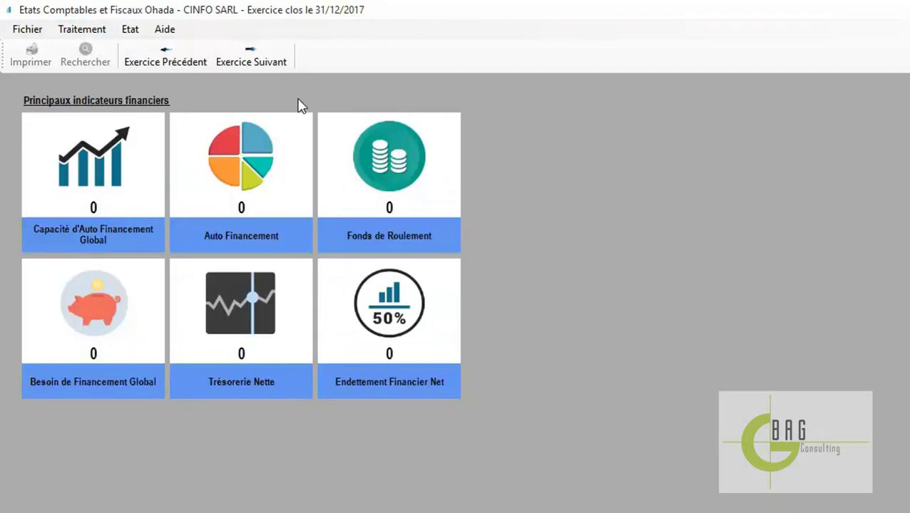
Move forward to 2018 and check its nearly empty trial balance
{"action": "left_click", "coordinate": [247, 54]}
{"action": "left_click", "coordinate": [87, 32]}
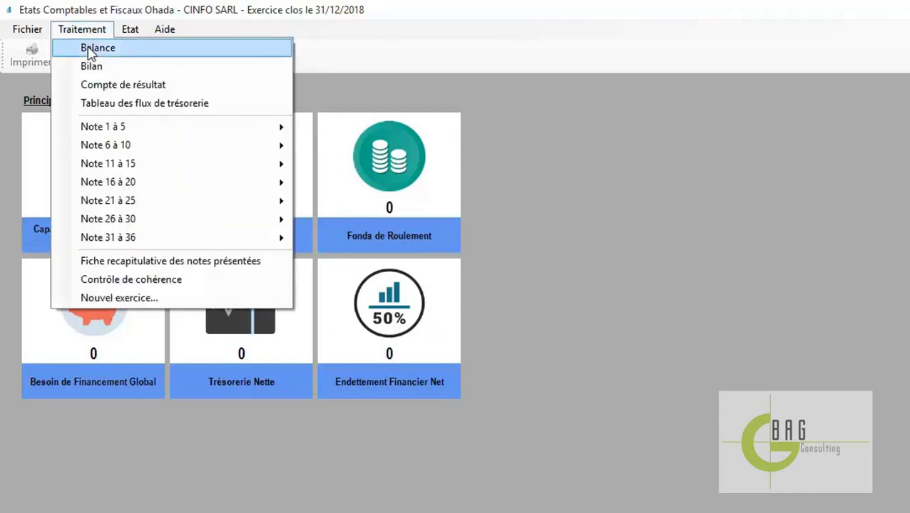
{"action": "left_click", "coordinate": [89, 48]}
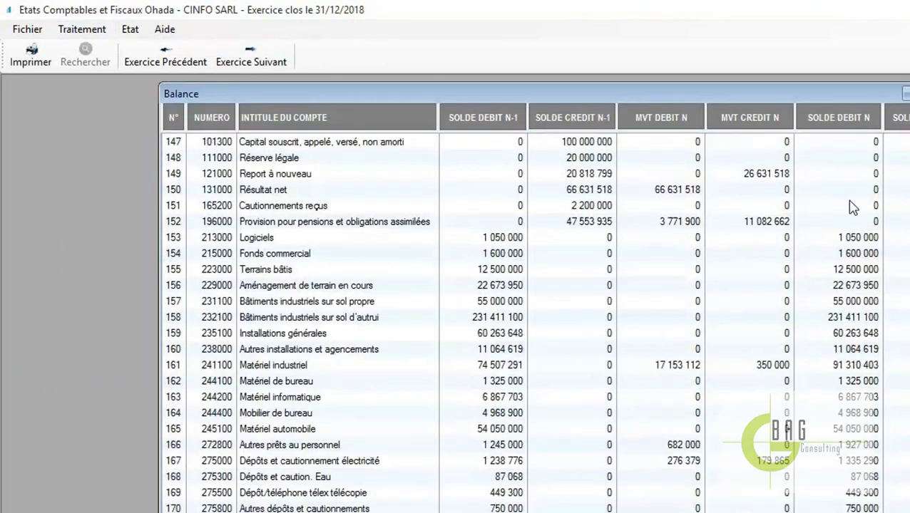
{"action": "left_click", "coordinate": [908, 94]}
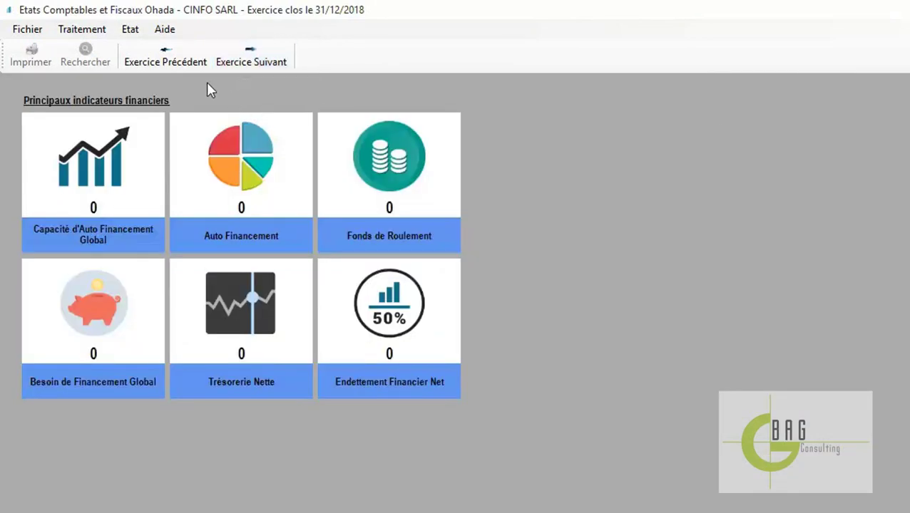
{"action": "left_click", "coordinate": [79, 32]}
Review the empty 2018 balance sheet and income statement
{"action": "left_click", "coordinate": [93, 70]}
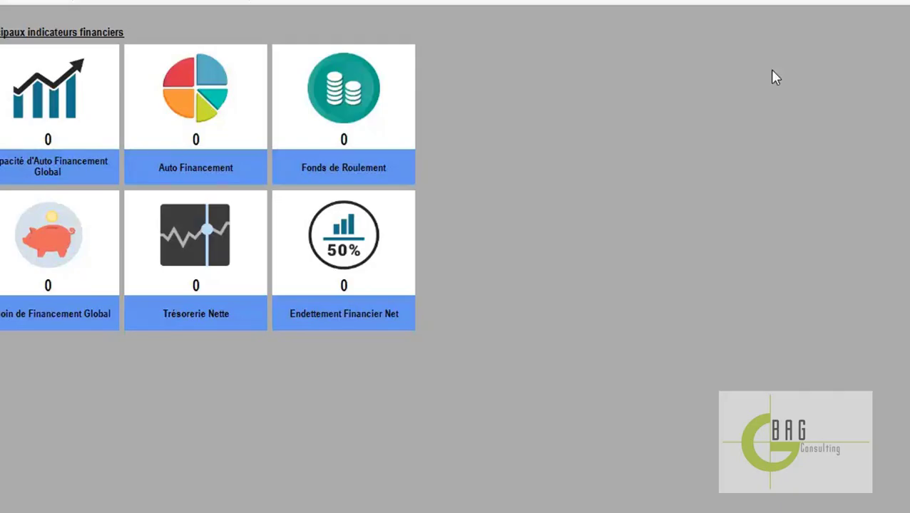
{"action": "left_click", "coordinate": [82, 29]}
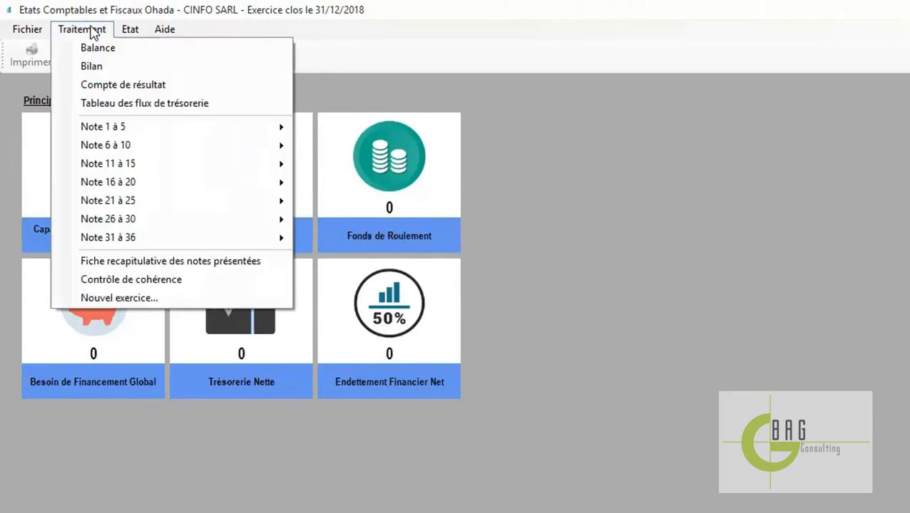
{"action": "left_click", "coordinate": [104, 86]}
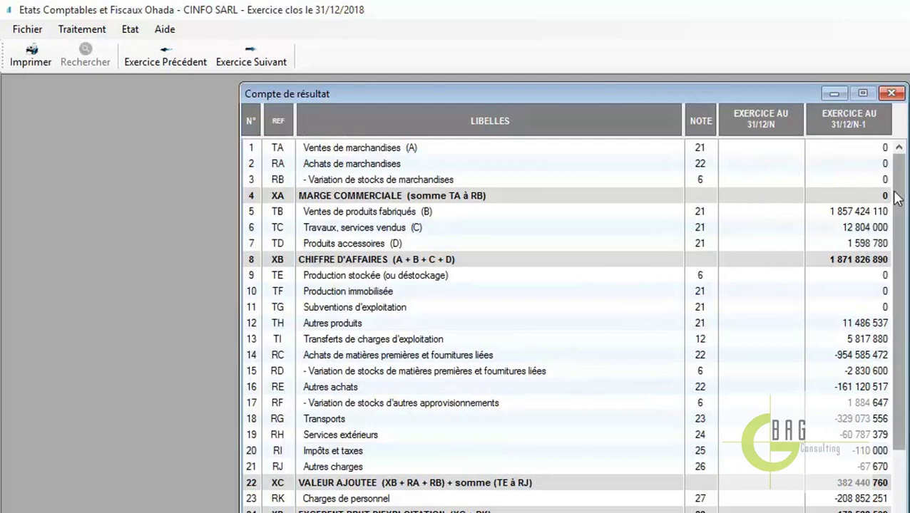
{"action": "left_click_drag", "start_coordinate": [900, 193], "coordinate": [898, 159]}
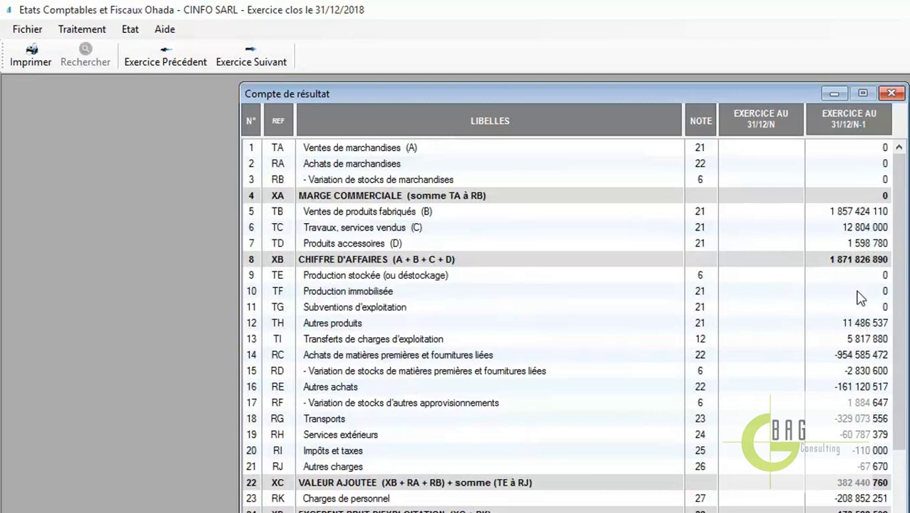
{"action": "left_click", "coordinate": [890, 93]}
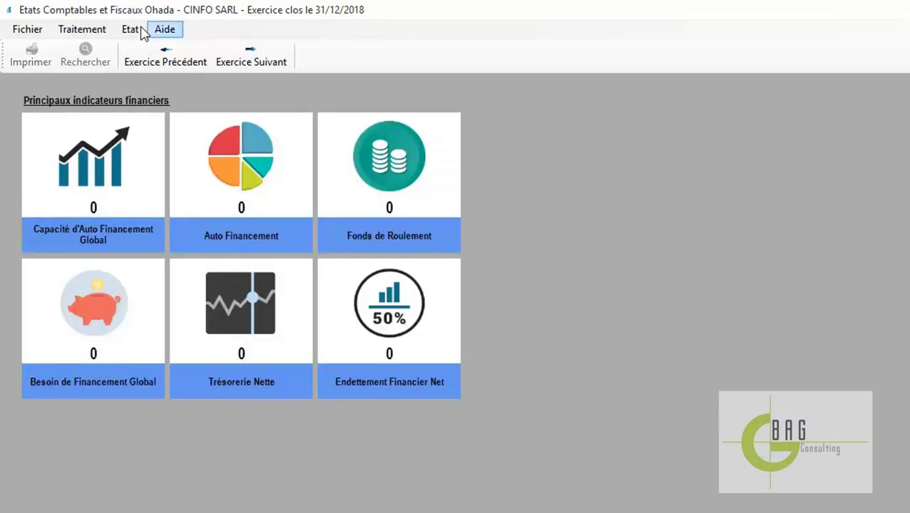
Review the 2018 cash-flow statement, filled only in the prior-year column, and close it
{"action": "left_click", "coordinate": [97, 30]}
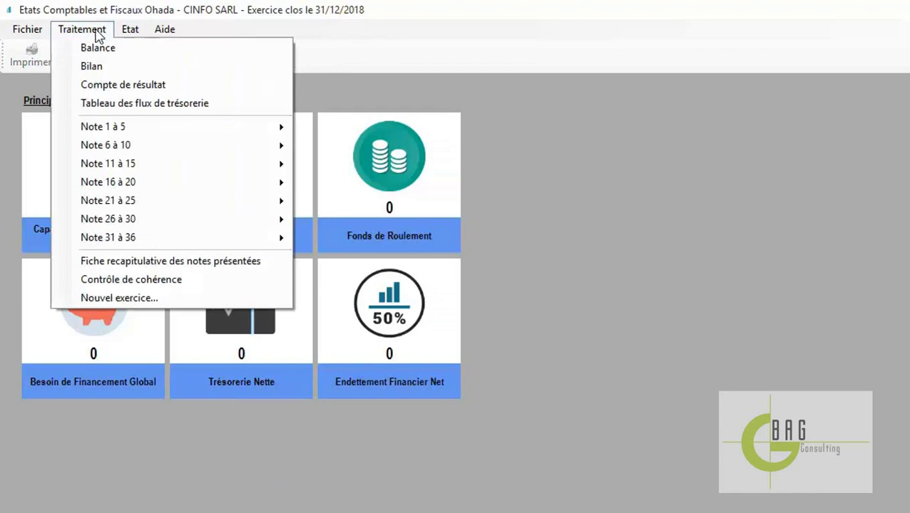
{"action": "left_click", "coordinate": [125, 107]}
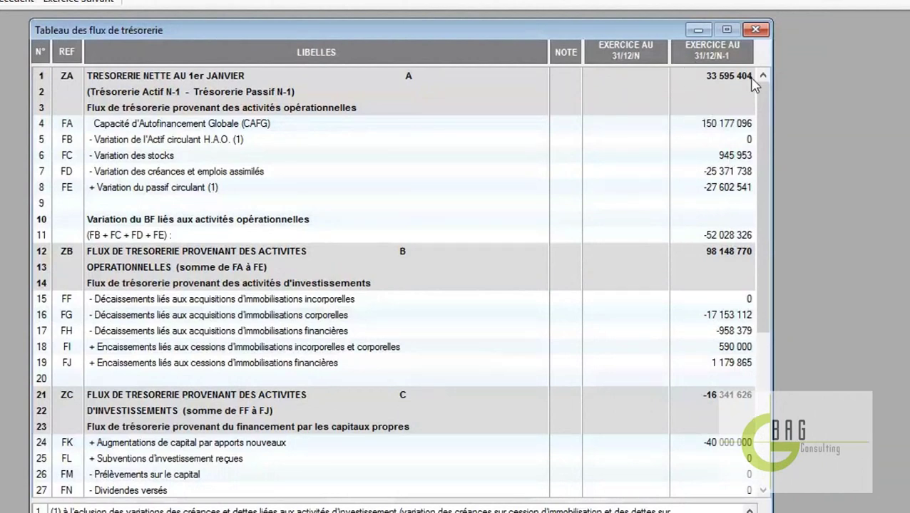
{"action": "left_click", "coordinate": [755, 29]}
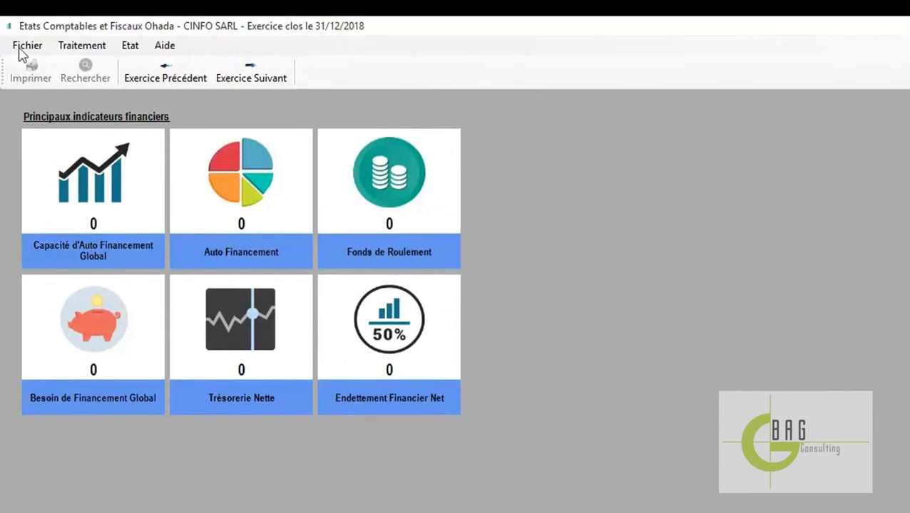
{"action": "left_click", "coordinate": [0, 16]}
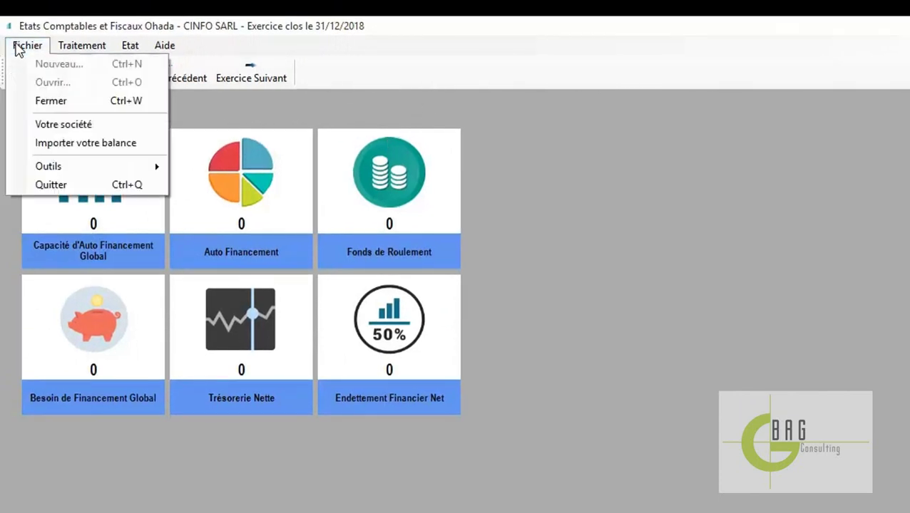
Import the 2018.xlsx trial balance, giving working capital 95 953 000 and net cash 123 097 000
{"action": "left_click", "coordinate": [56, 146]}
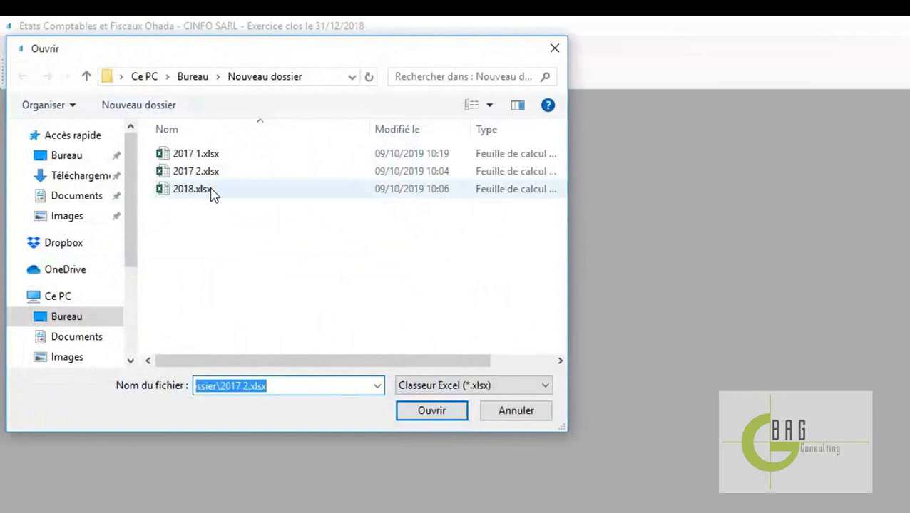
{"action": "double_click", "coordinate": [192, 189]}
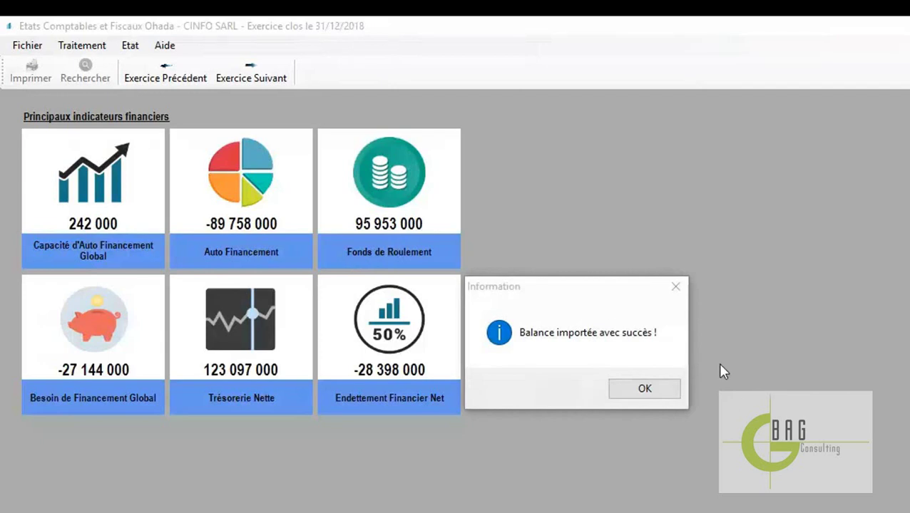
{"action": "left_click", "coordinate": [648, 390]}
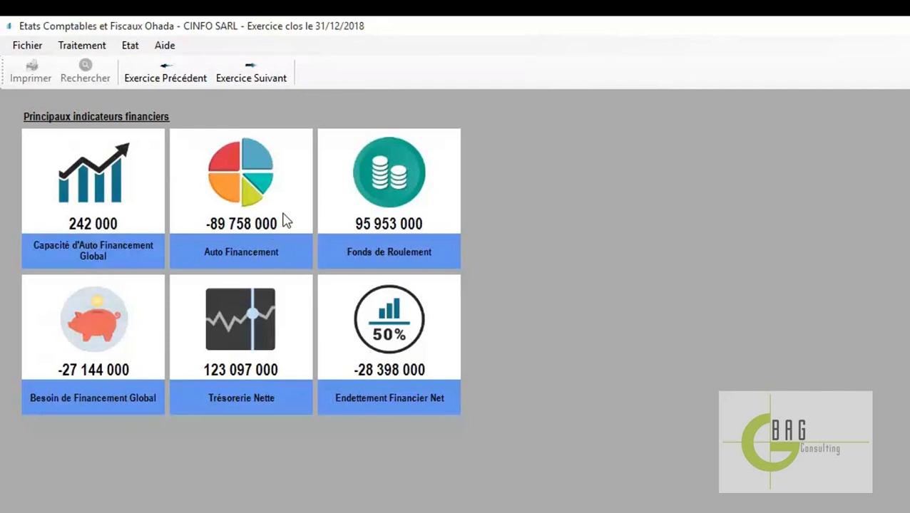
{"action": "left_click", "coordinate": [84, 47]}
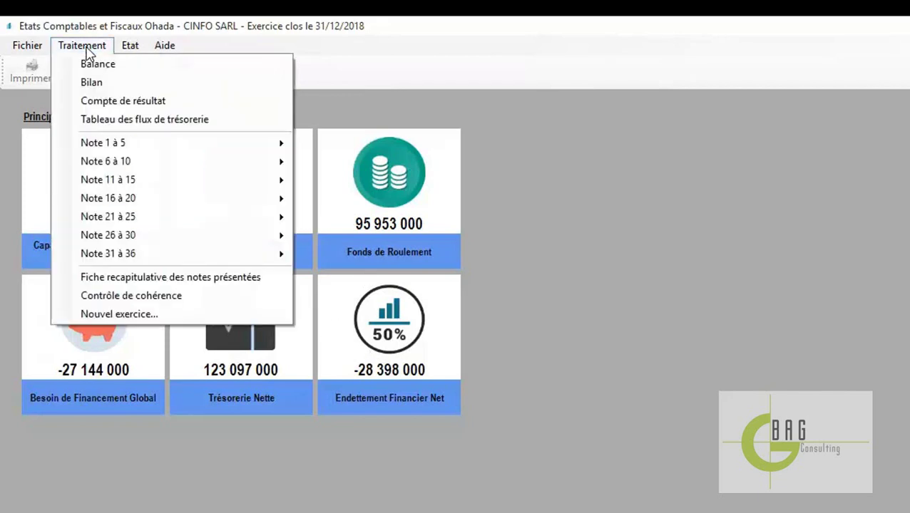
{"action": "left_click", "coordinate": [133, 64]}
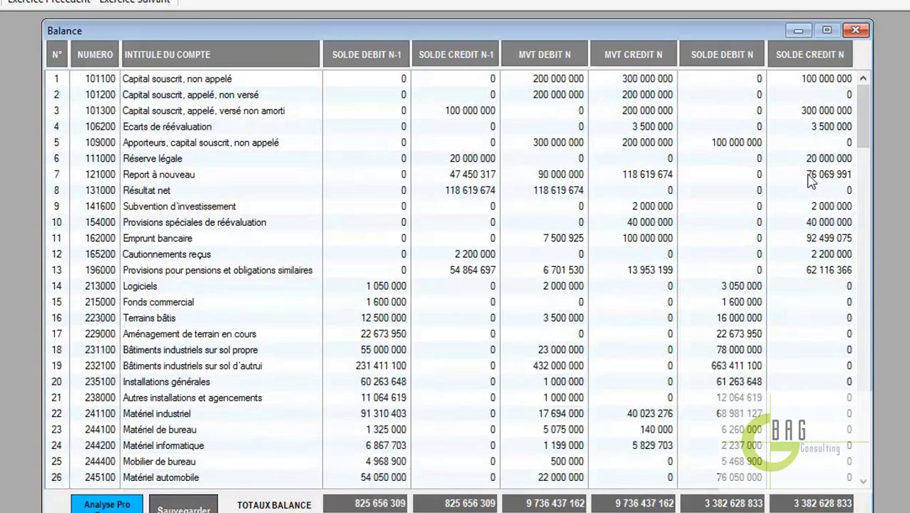
{"action": "left_click", "coordinate": [855, 30]}
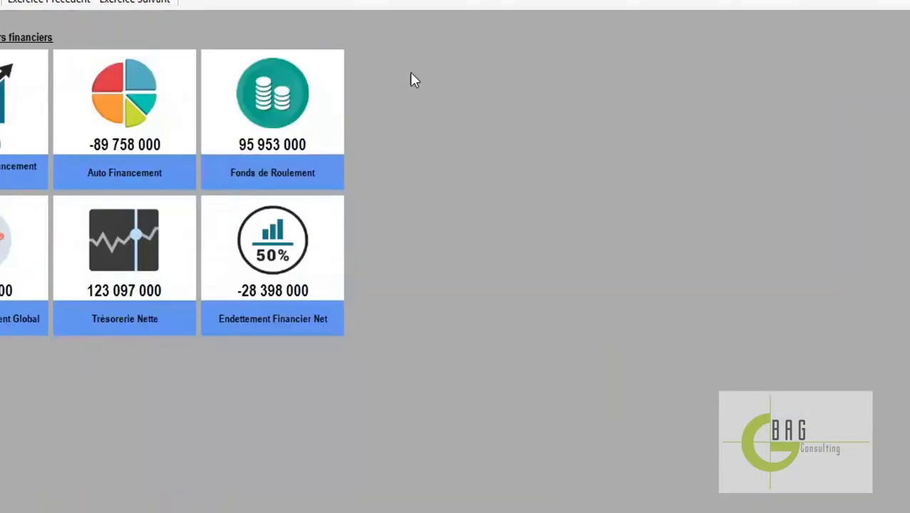
{"action": "left_click", "coordinate": [61, 45]}
{"action": "left_click", "coordinate": [112, 84]}
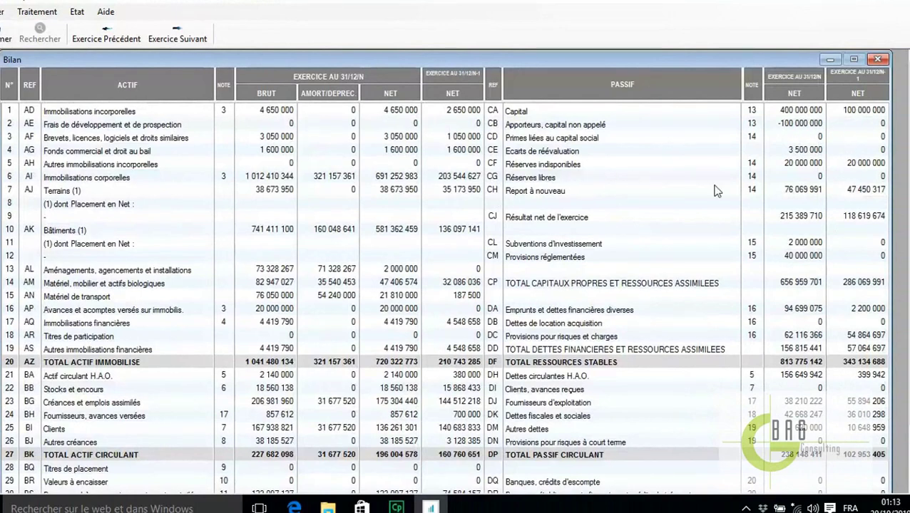
{"action": "scroll", "coordinate": [869, 476], "scroll_direction": "down", "scroll_amount": 2}
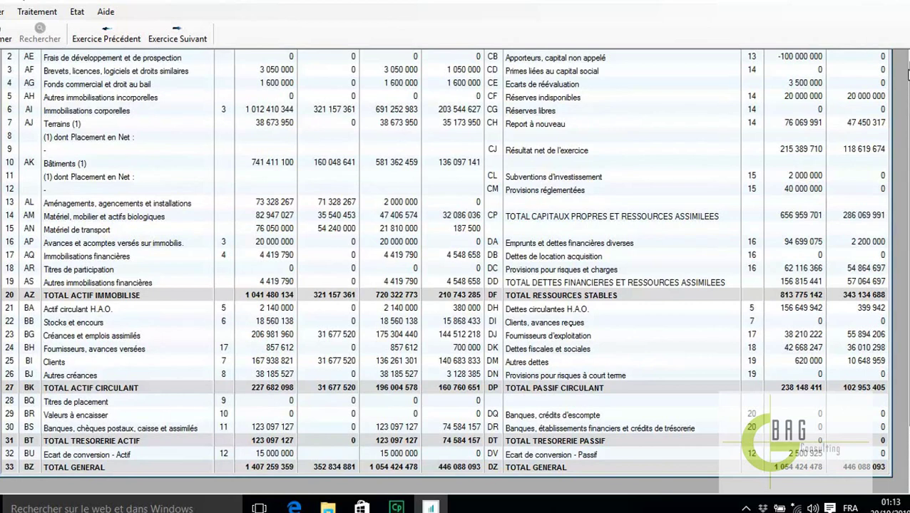
{"action": "scroll", "coordinate": [906, 214], "scroll_direction": "up", "scroll_amount": 2}
{"action": "left_click", "coordinate": [870, 61]}
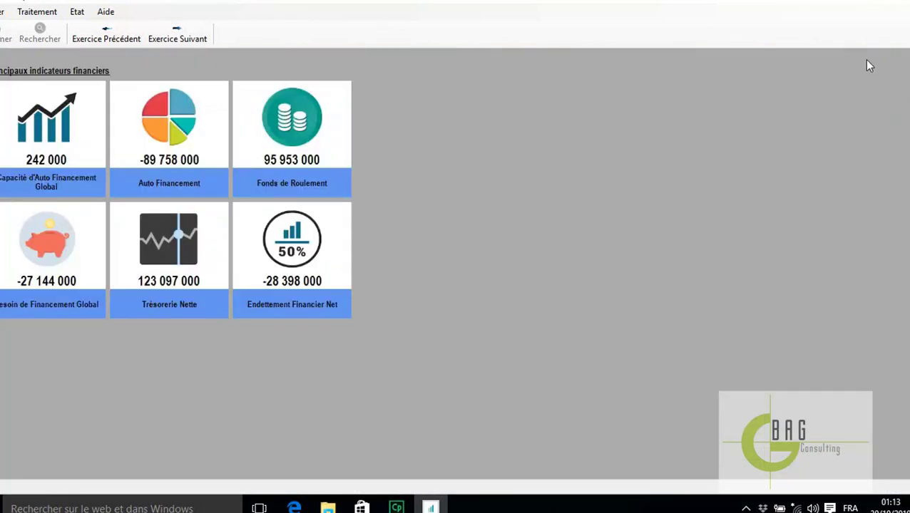
{"action": "left_click", "coordinate": [37, 11]}
{"action": "left_click", "coordinate": [82, 57]}
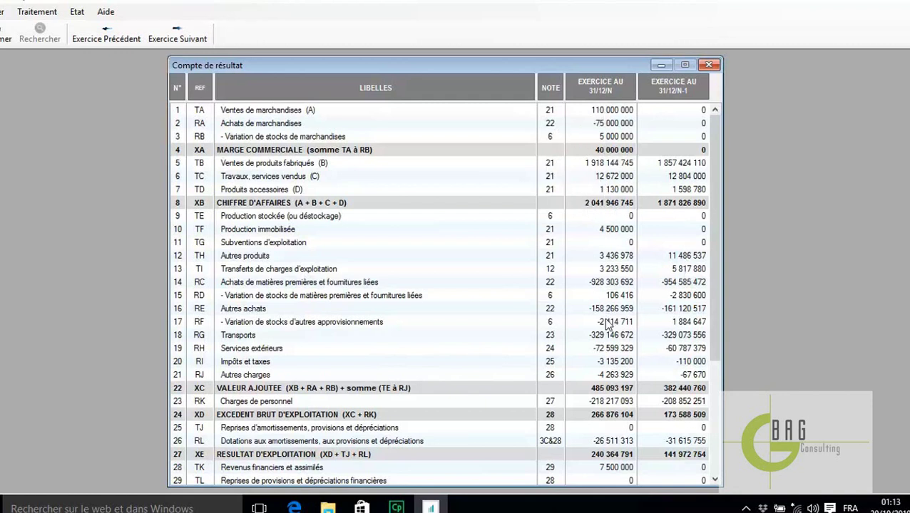
{"action": "left_click", "coordinate": [709, 65]}
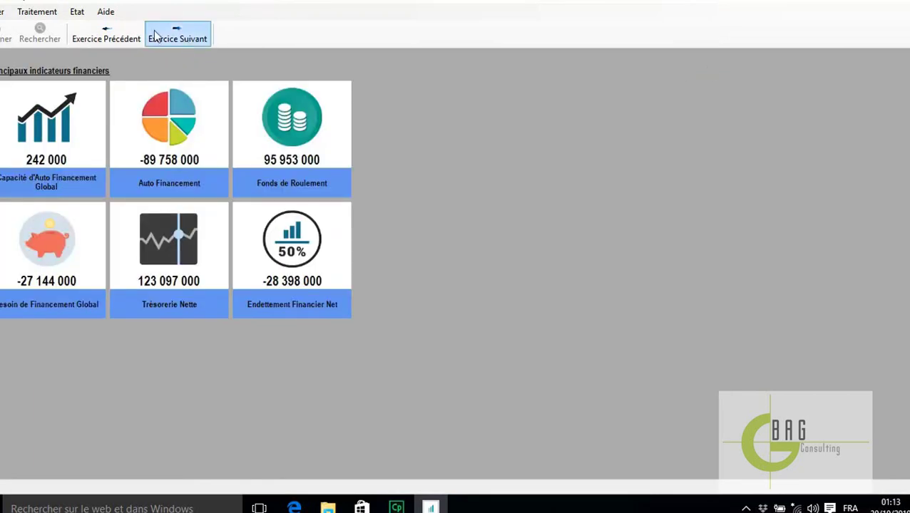
{"action": "left_click", "coordinate": [47, 12]}
{"action": "left_click", "coordinate": [96, 73]}
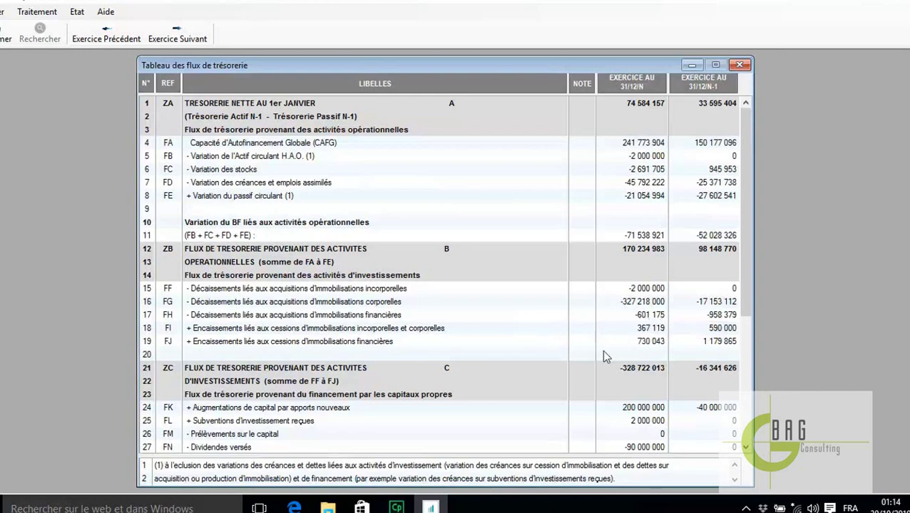
{"action": "left_click", "coordinate": [739, 65]}
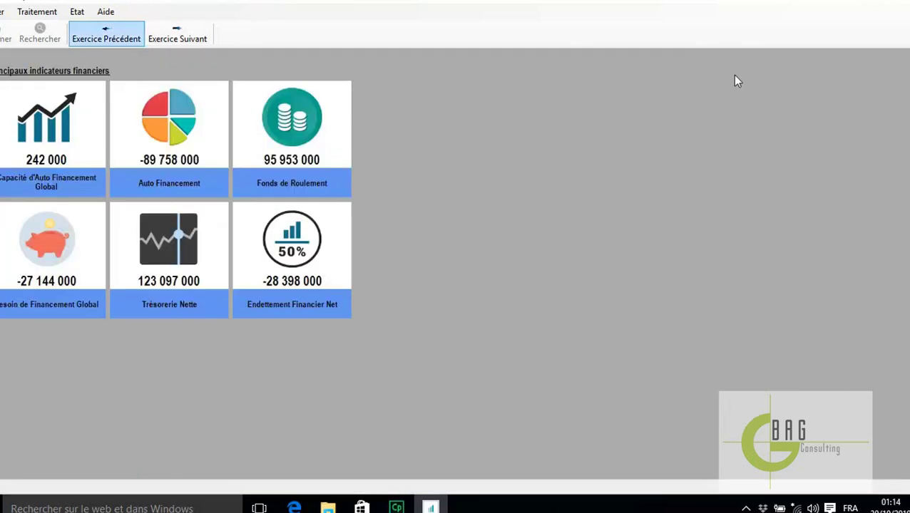
{"action": "left_click", "coordinate": [39, 11]}
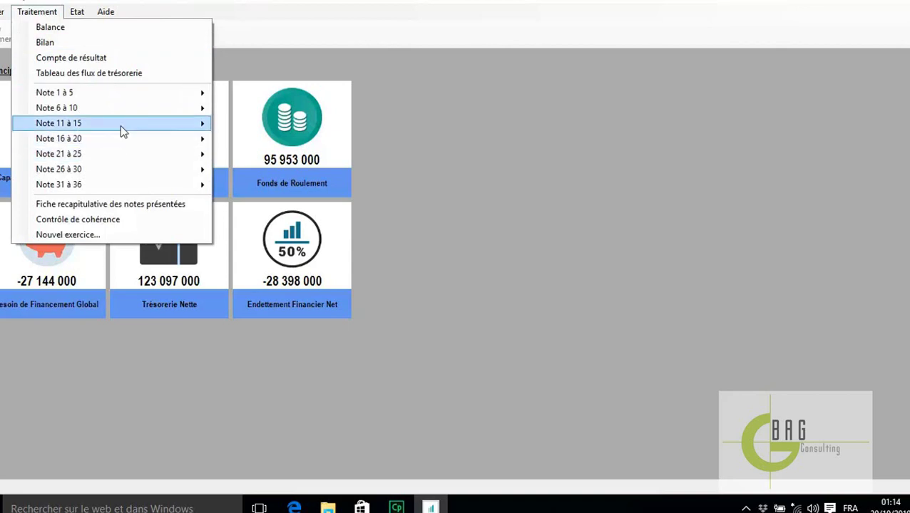
{"action": "mouse_move", "coordinate": [162, 96]}
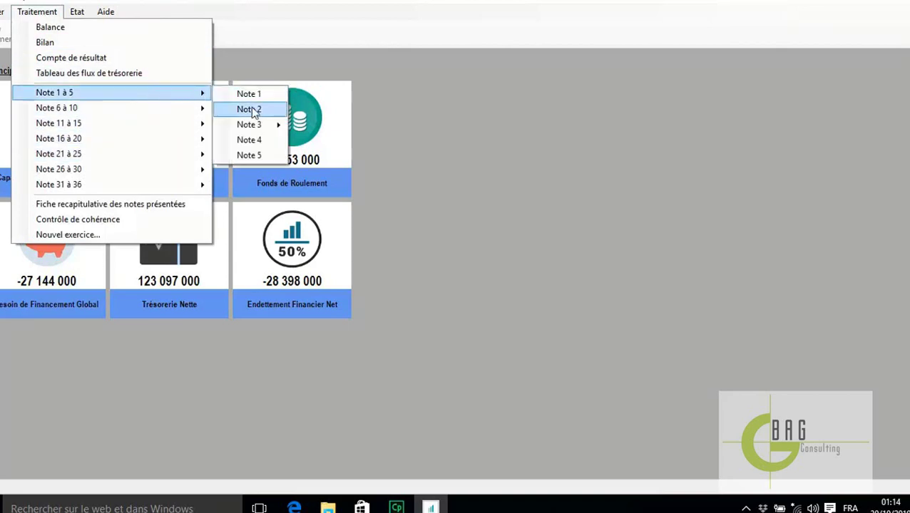
{"action": "mouse_move", "coordinate": [266, 134]}
{"action": "left_click", "coordinate": [335, 171]}
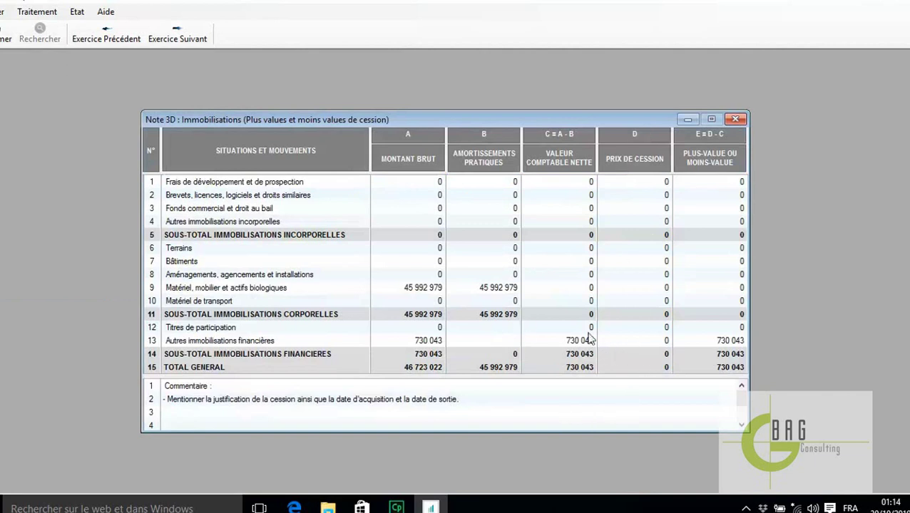
{"action": "left_click", "coordinate": [736, 120]}
{"action": "left_click", "coordinate": [40, 11]}
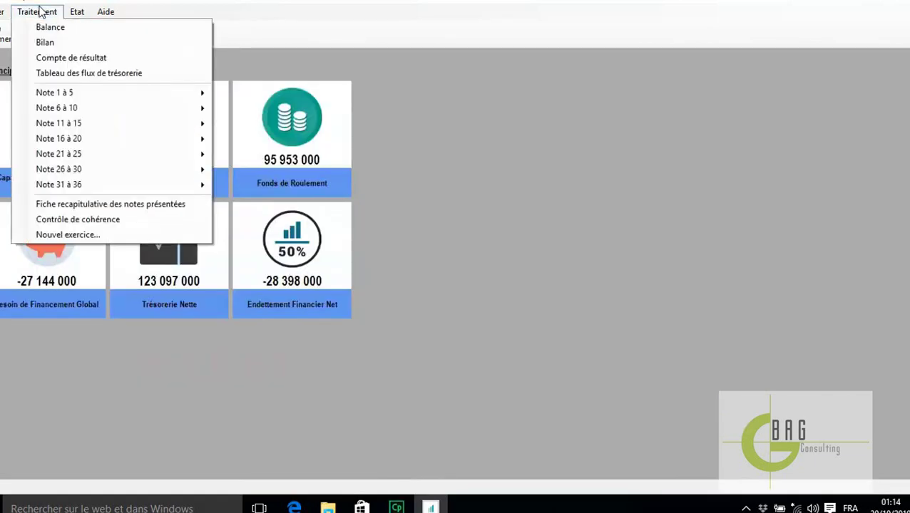
{"action": "left_click", "coordinate": [110, 221]}
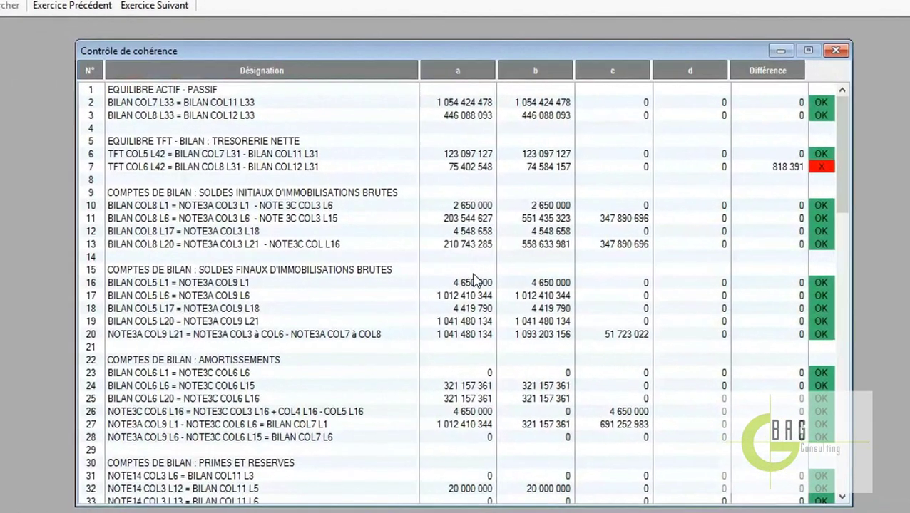
{"action": "scroll", "coordinate": [475, 279], "scroll_direction": "down", "scroll_amount": 1}
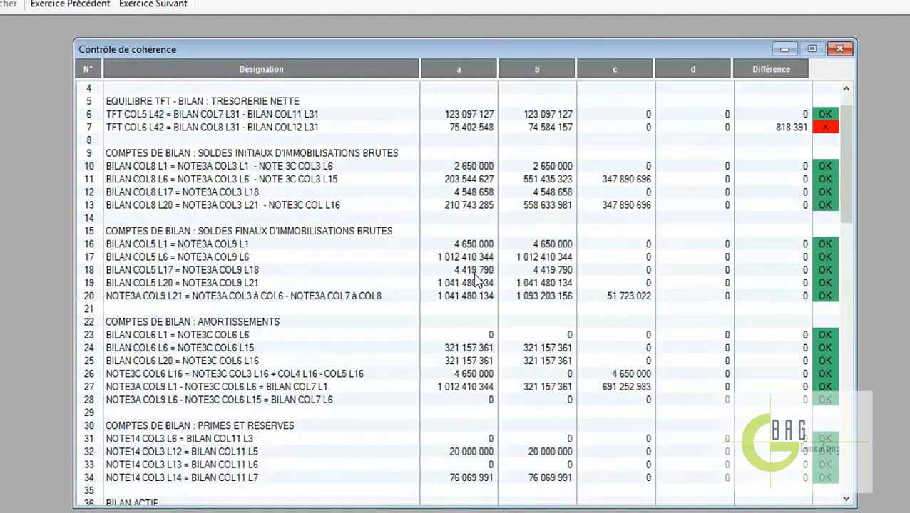
{"action": "scroll", "coordinate": [475, 280], "scroll_direction": "up", "scroll_amount": 1}
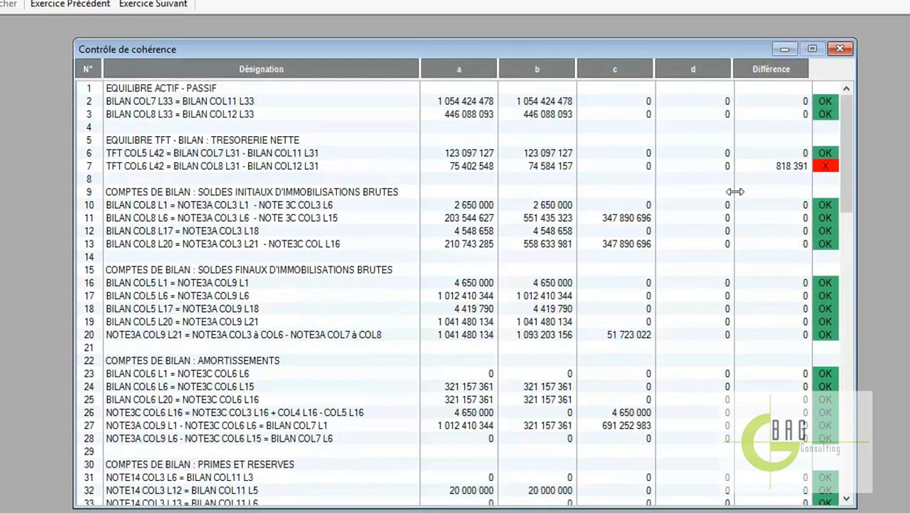
{"action": "scroll", "coordinate": [685, 268], "scroll_direction": "down", "scroll_amount": 15}
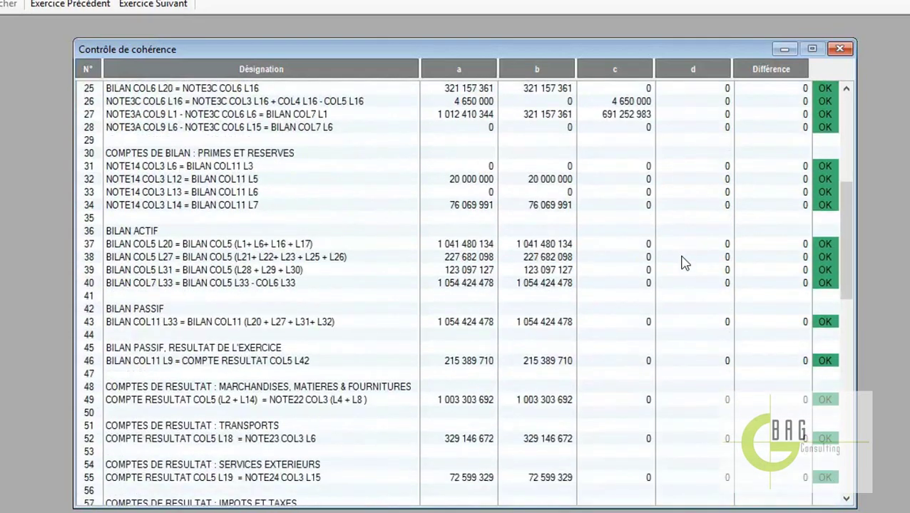
{"action": "scroll", "coordinate": [683, 263], "scroll_direction": "down", "scroll_amount": 1}
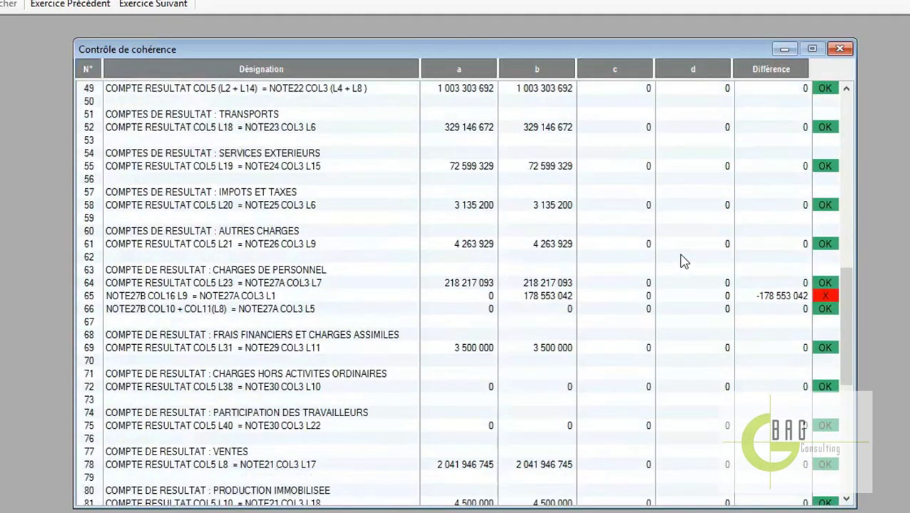
{"action": "scroll", "coordinate": [683, 261], "scroll_direction": "down", "scroll_amount": 1}
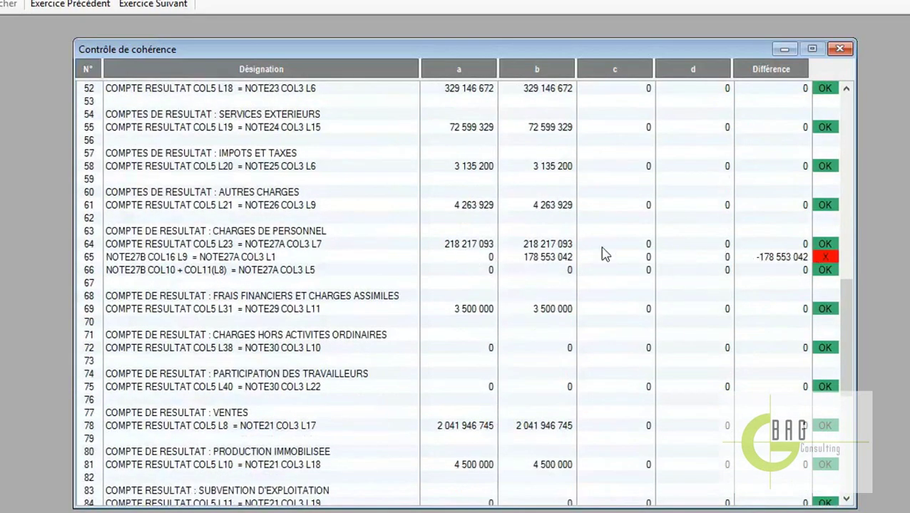
{"action": "left_click", "coordinate": [161, 261]}
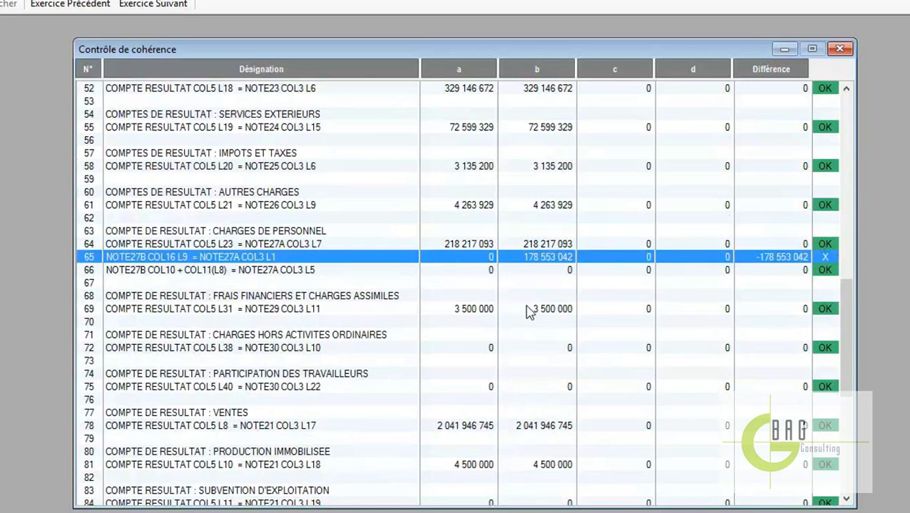
{"action": "scroll", "coordinate": [772, 399], "scroll_direction": "down", "scroll_amount": 9}
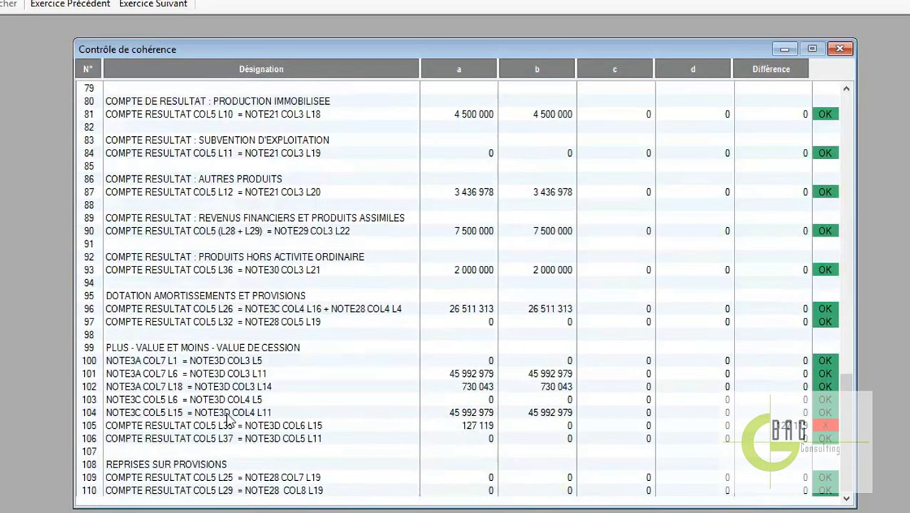
{"action": "left_click", "coordinate": [191, 426]}
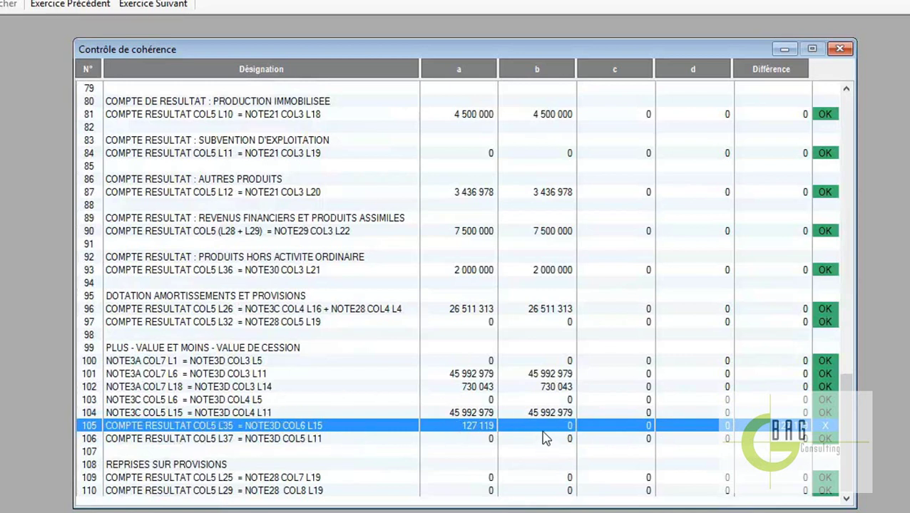
{"action": "left_click", "coordinate": [529, 388]}
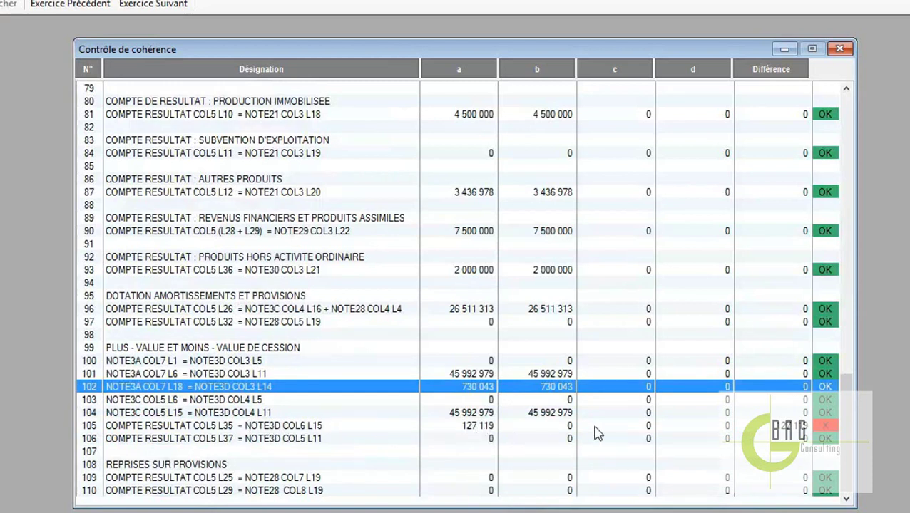
{"action": "left_click", "coordinate": [840, 49]}
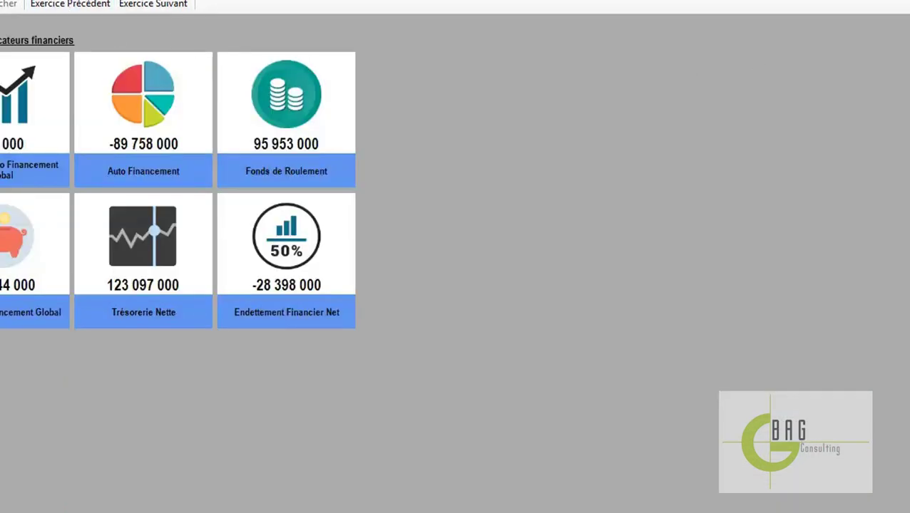
Open Note 3D on fixed-asset disposals
{"action": "left_click", "coordinate": [4, 3]}
{"action": "mouse_move", "coordinate": [81, 70]}
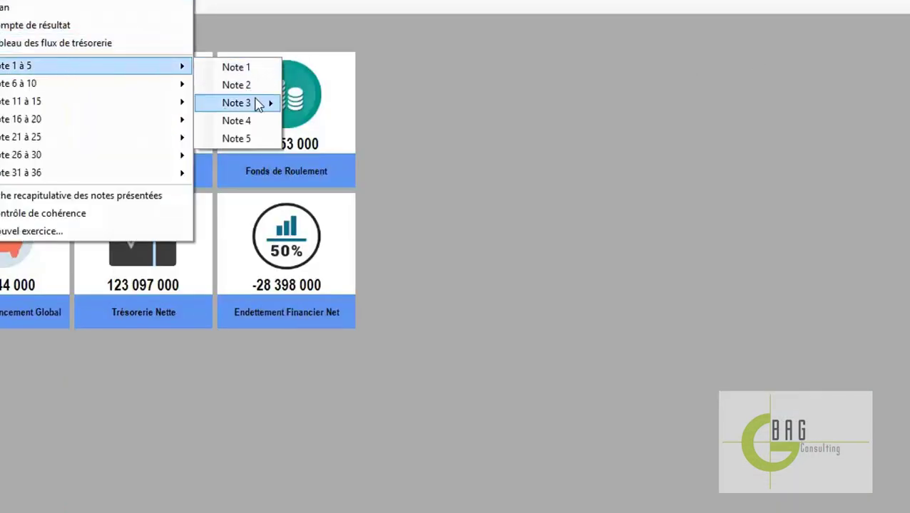
{"action": "mouse_move", "coordinate": [258, 104]}
{"action": "left_click", "coordinate": [351, 157]}
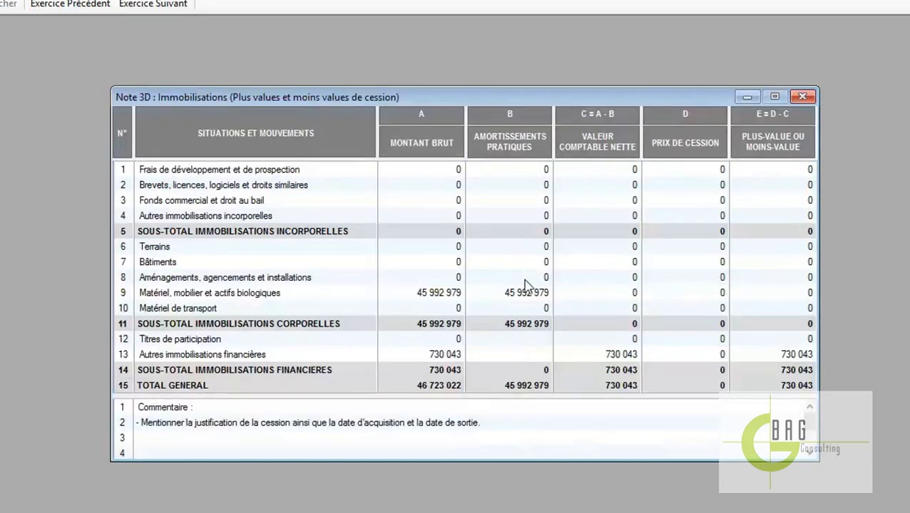
Enter 127 119 as the Autres immobilisations financières disposal price, then close Note 3D
{"action": "left_click", "coordinate": [720, 360]}
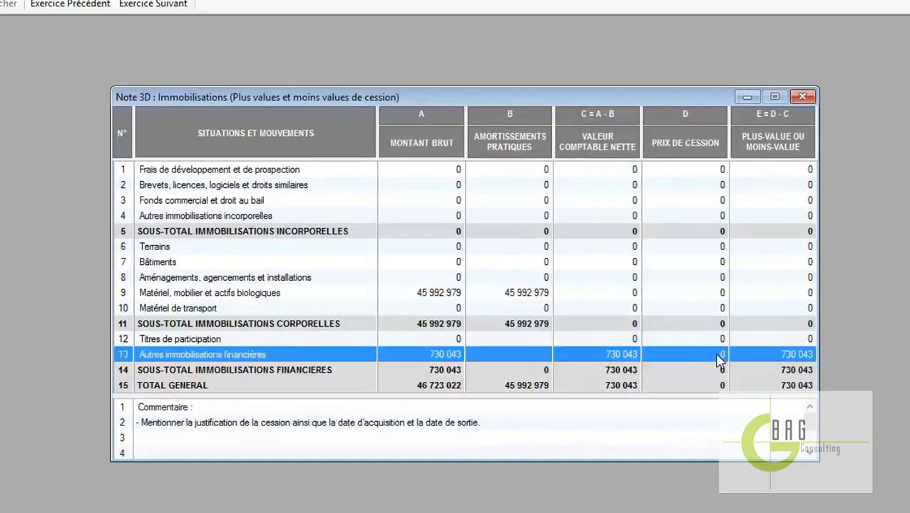
{"action": "left_click", "coordinate": [718, 361]}
{"action": "type", "text": "1"}
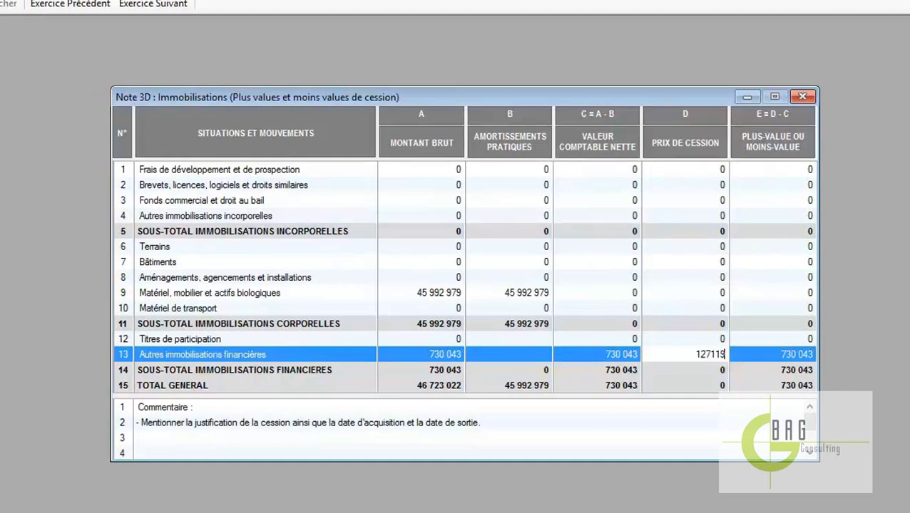
{"action": "type", "text": "27 119"}
{"action": "key", "text": "Return"}
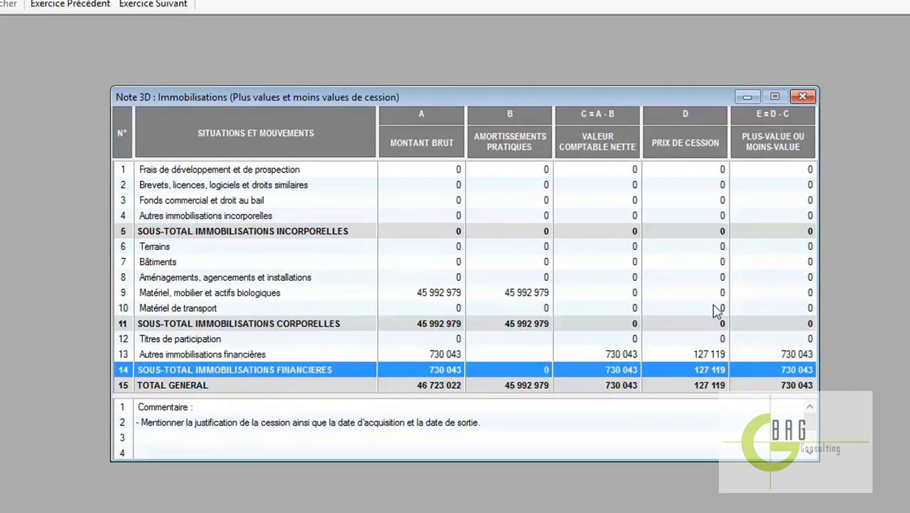
{"action": "left_click", "coordinate": [804, 98]}
{"action": "left_click", "coordinate": [79, 28]}
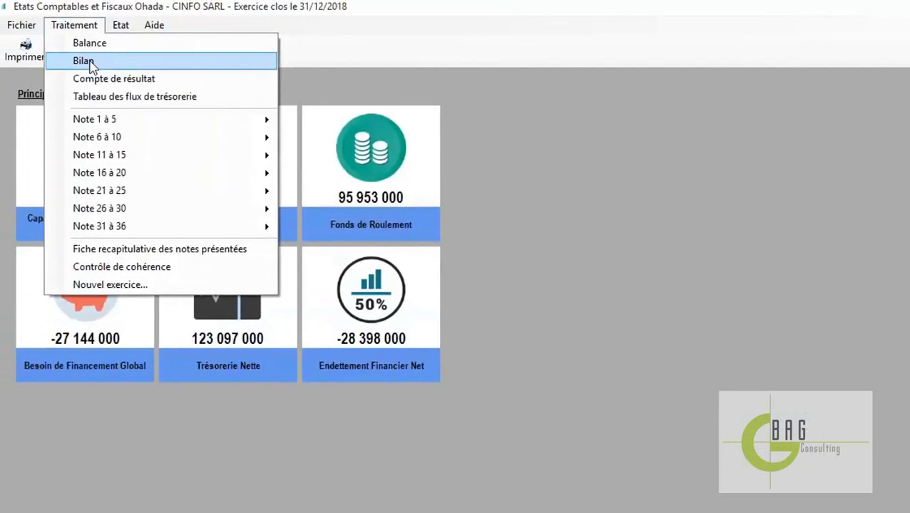
{"action": "left_click", "coordinate": [180, 274]}
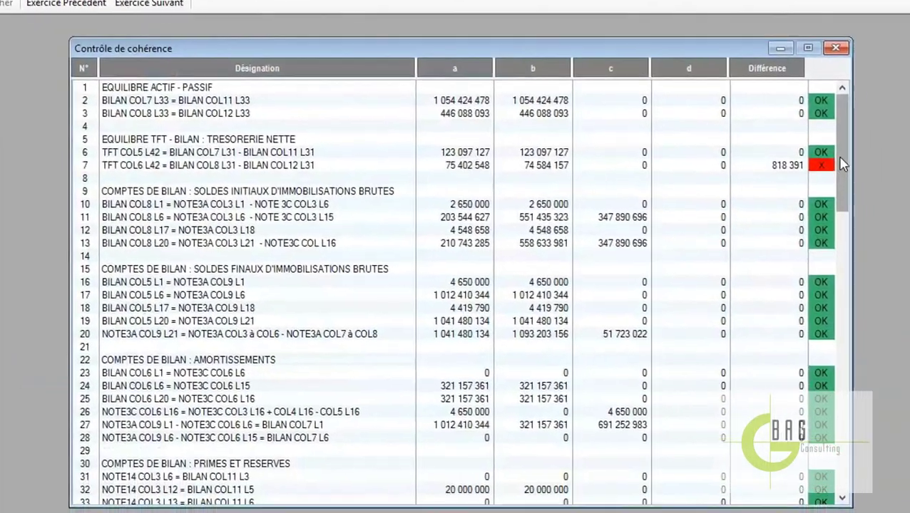
{"action": "scroll", "coordinate": [909, 259], "scroll_direction": "down", "scroll_amount": 4}
{"action": "left_click_drag", "start_coordinate": [830, 199], "coordinate": [821, 434]}
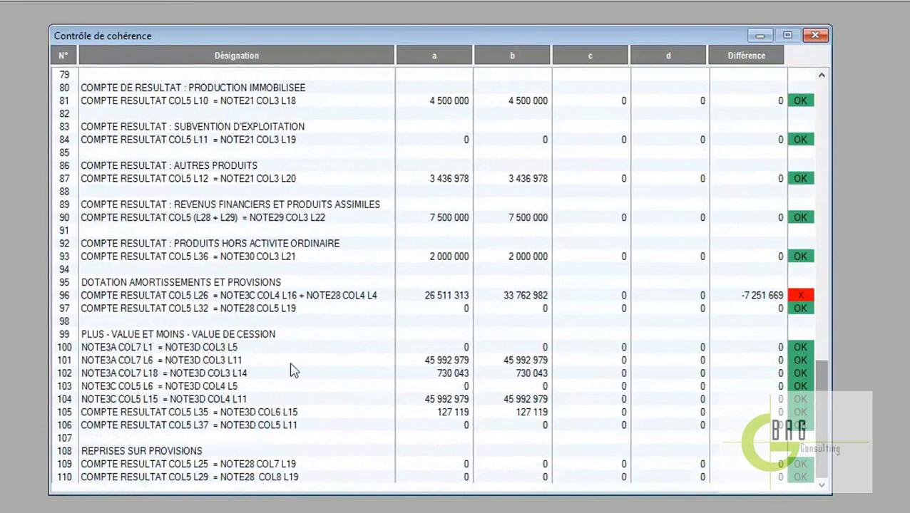
{"action": "left_click", "coordinate": [521, 413]}
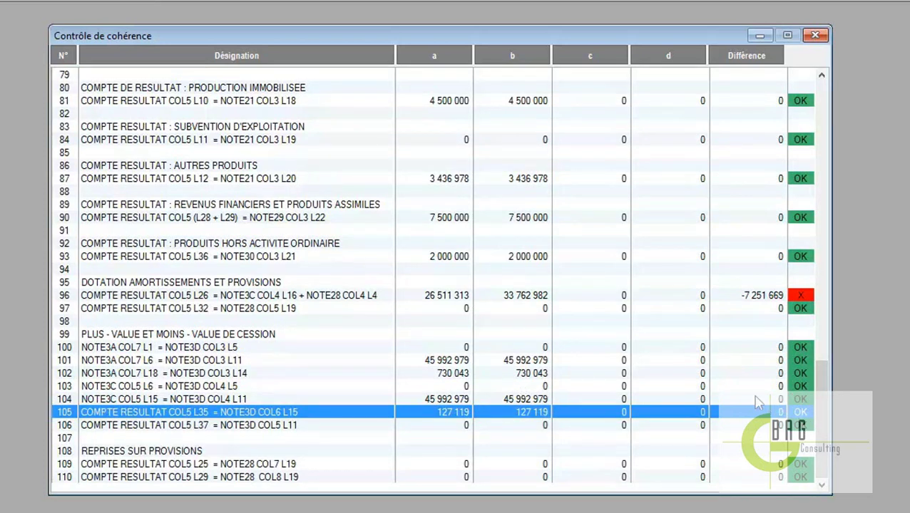
{"action": "left_click", "coordinate": [726, 386]}
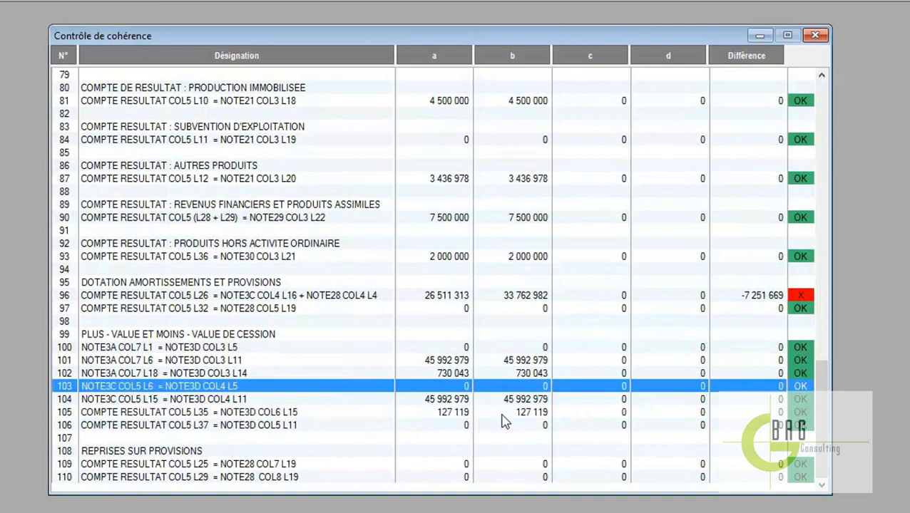
{"action": "left_click", "coordinate": [815, 35]}
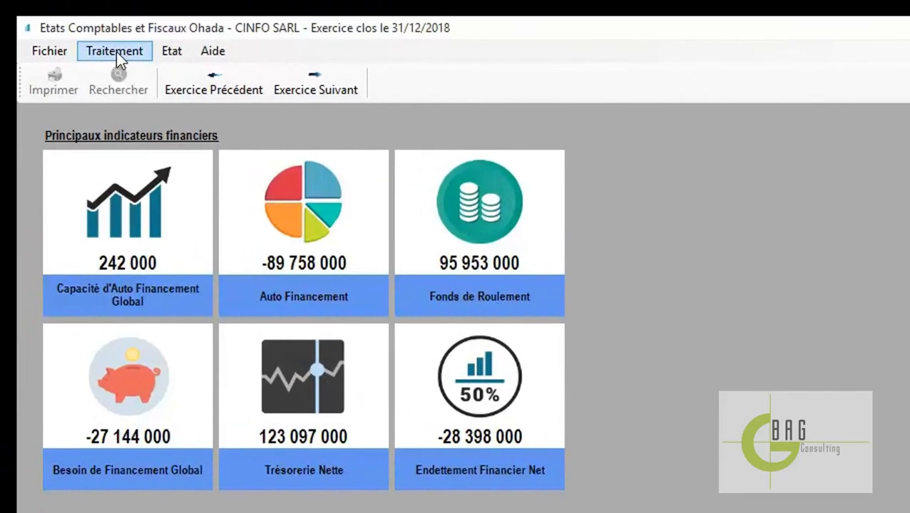
Open Note 21 on turnover and other income from Traitement > Note 21 à 25
{"action": "left_click", "coordinate": [123, 53]}
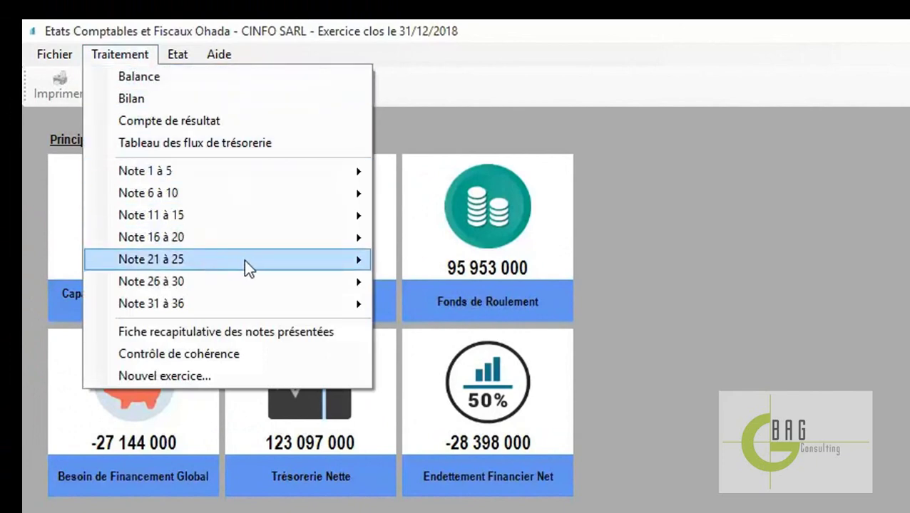
{"action": "mouse_move", "coordinate": [361, 268]}
{"action": "left_click", "coordinate": [458, 267]}
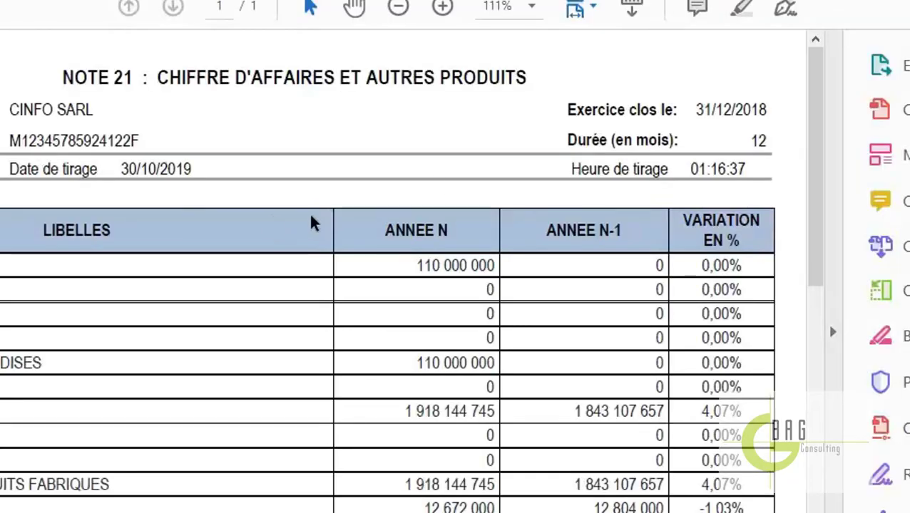
View the Note 21 PDF at 75% zoom, then close Acrobat Reader
{"action": "left_click", "coordinate": [534, 9]}
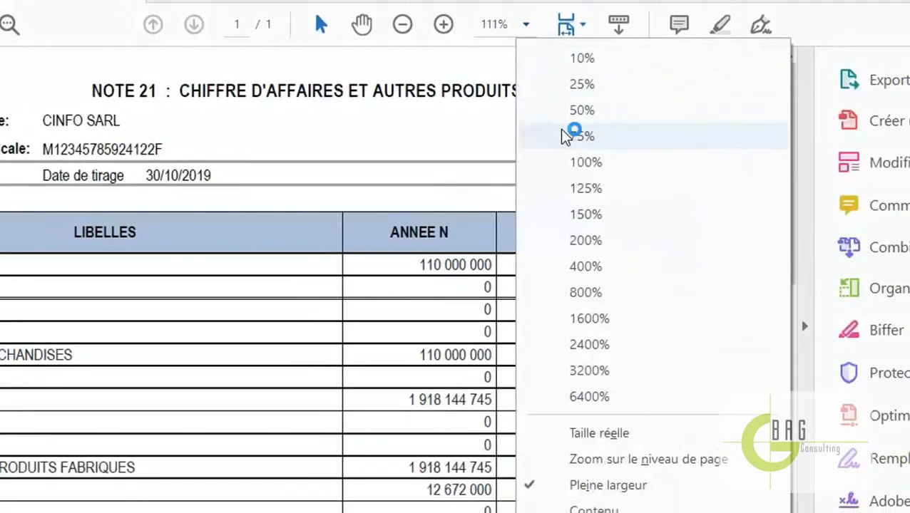
{"action": "left_click", "coordinate": [583, 120]}
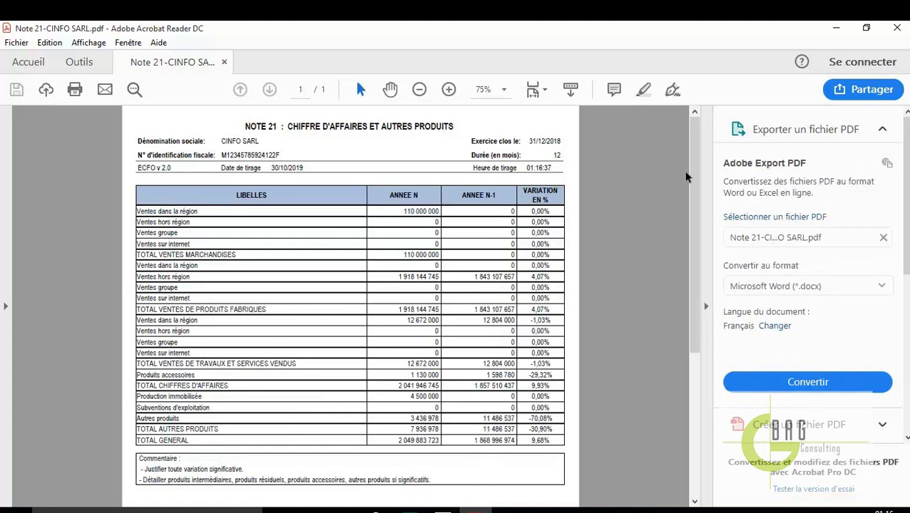
{"action": "left_click", "coordinate": [897, 28]}
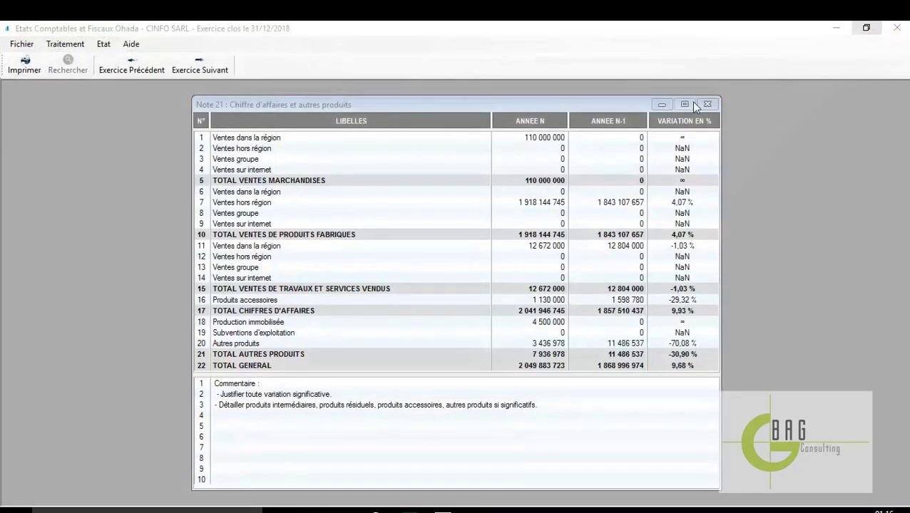
Close Note 21 and generate the Liasse complète PDF from the Etat menu
{"action": "left_click", "coordinate": [708, 105]}
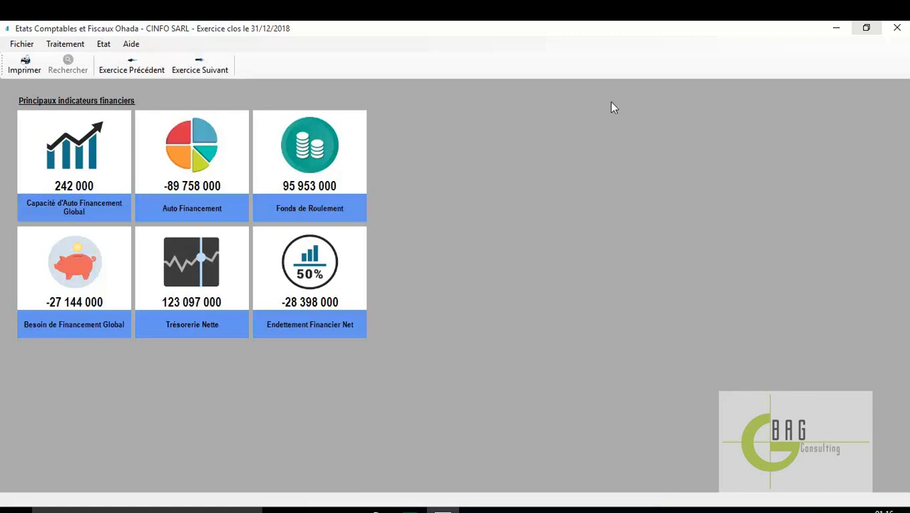
{"action": "left_click", "coordinate": [68, 45]}
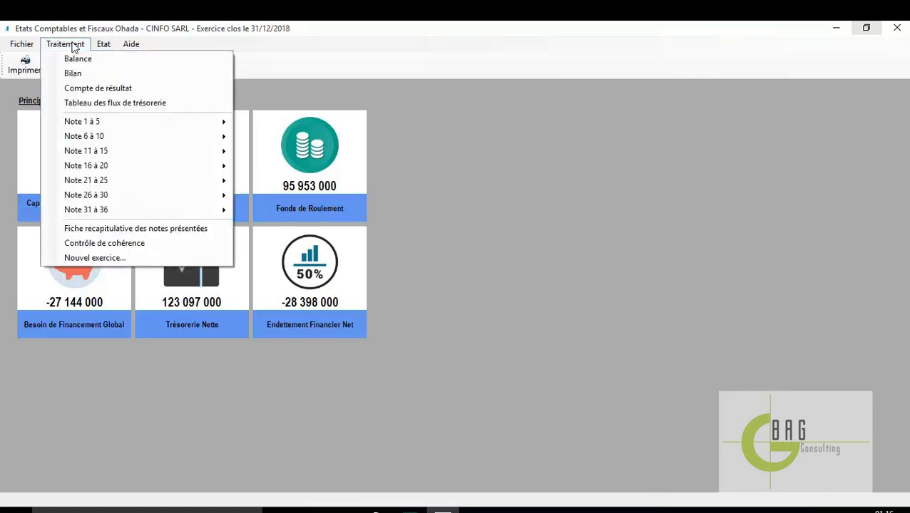
{"action": "mouse_move", "coordinate": [104, 48]}
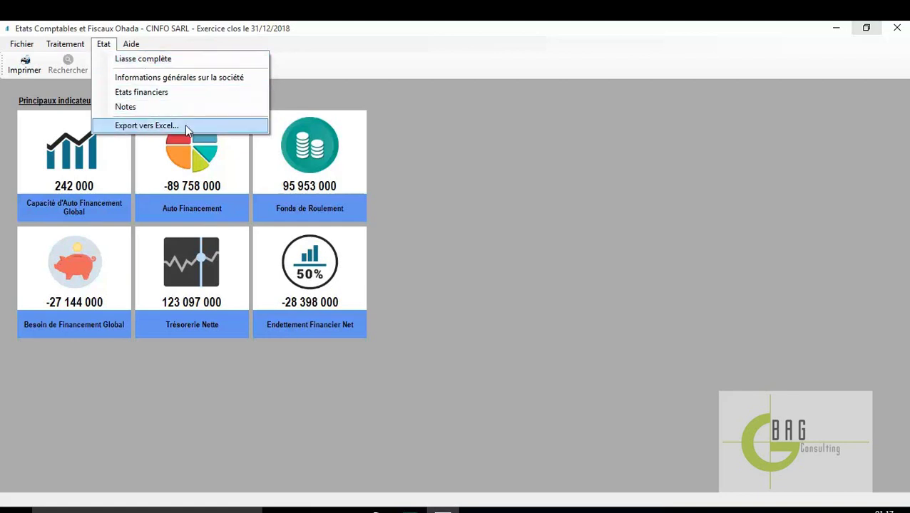
{"action": "left_click", "coordinate": [159, 61]}
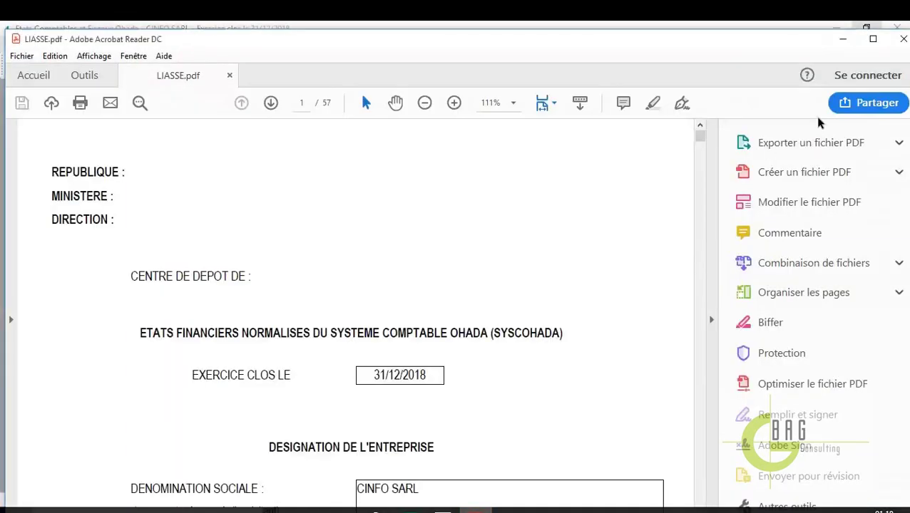
Maximize Acrobat, zoom LIASSE.pdf to 75% and scroll through the balance sheet pages
{"action": "left_click", "coordinate": [873, 38]}
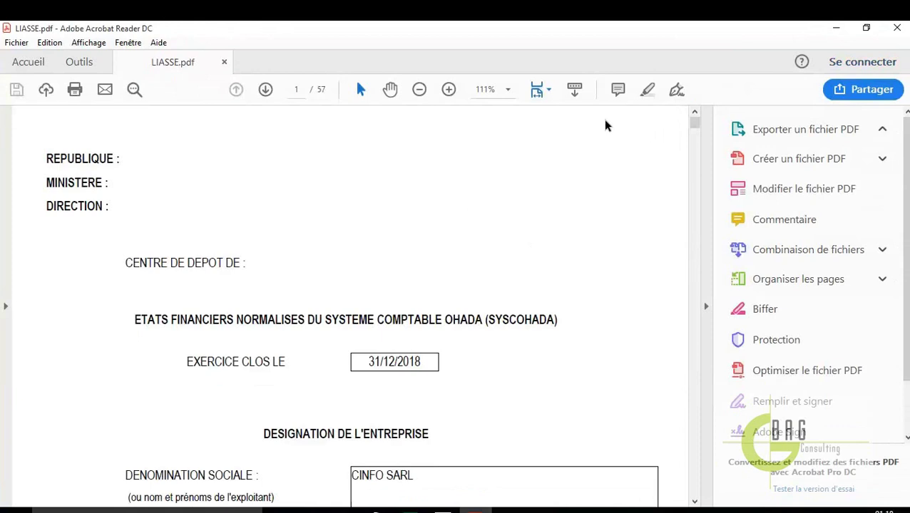
{"action": "left_click", "coordinate": [509, 90]}
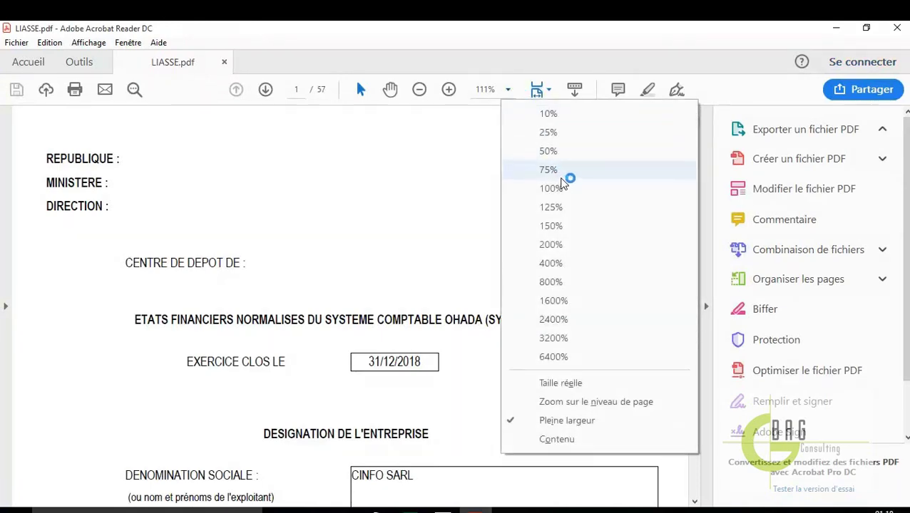
{"action": "left_click", "coordinate": [560, 175]}
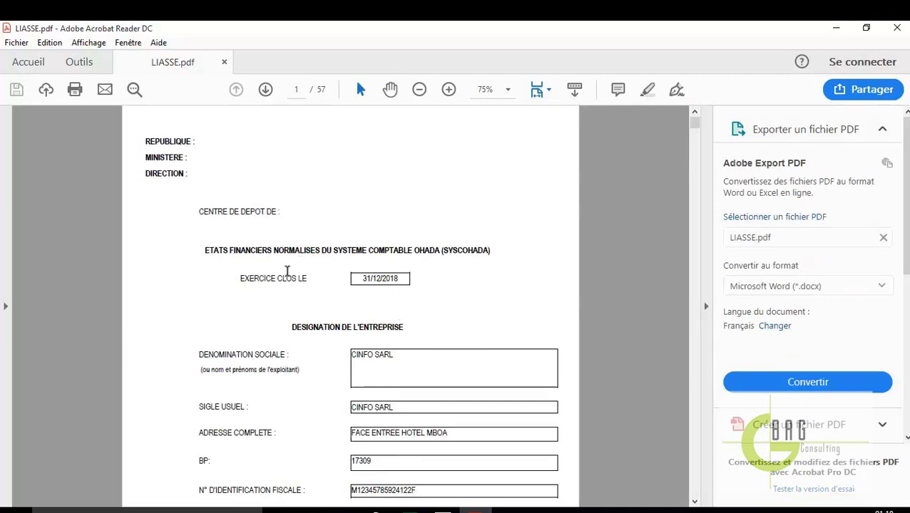
{"action": "scroll", "coordinate": [432, 299], "scroll_direction": "down", "scroll_amount": 1}
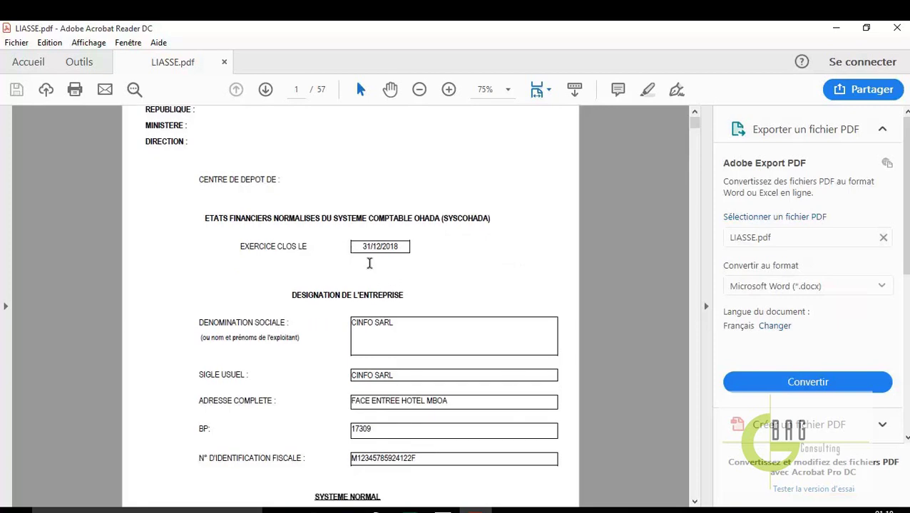
{"action": "scroll", "coordinate": [442, 333], "scroll_direction": "down", "scroll_amount": 1}
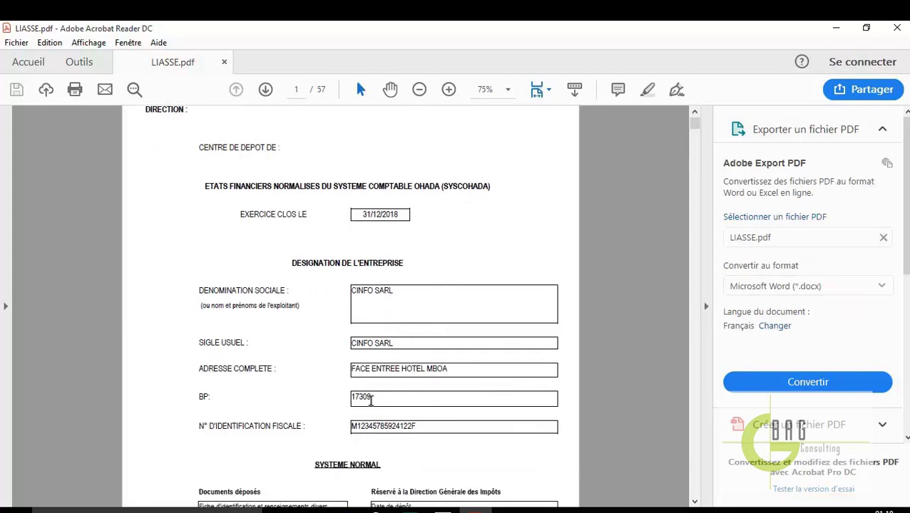
{"action": "scroll", "coordinate": [388, 410], "scroll_direction": "down", "scroll_amount": 2}
{"action": "scroll", "coordinate": [397, 378], "scroll_direction": "down", "scroll_amount": 13}
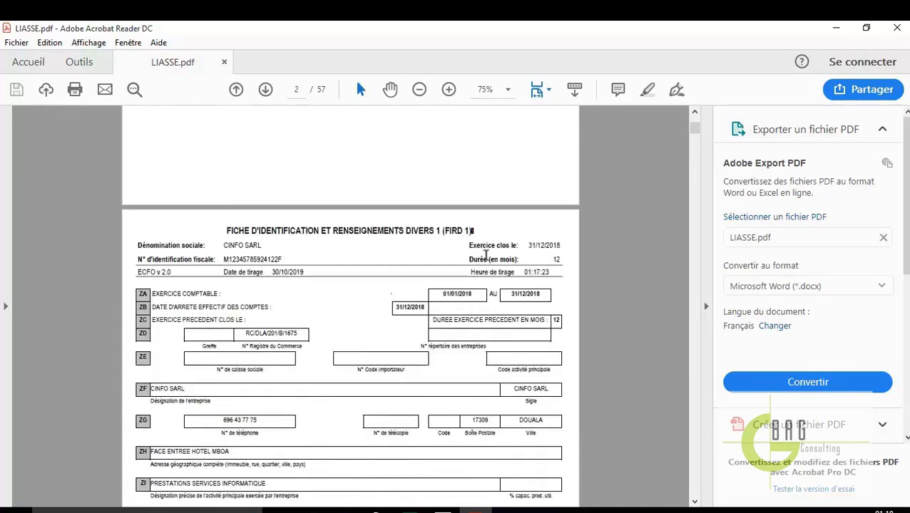
{"action": "scroll", "coordinate": [474, 290], "scroll_direction": "down", "scroll_amount": 2}
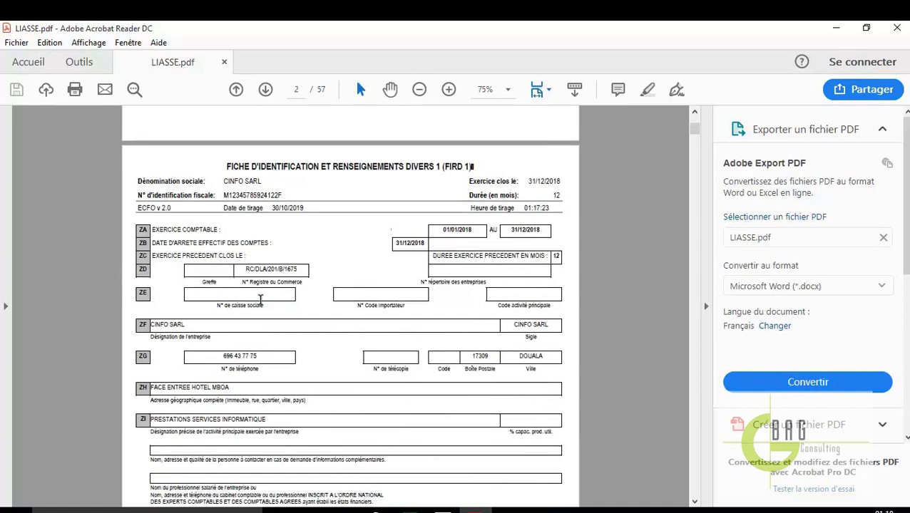
{"action": "scroll", "coordinate": [386, 378], "scroll_direction": "down", "scroll_amount": 1}
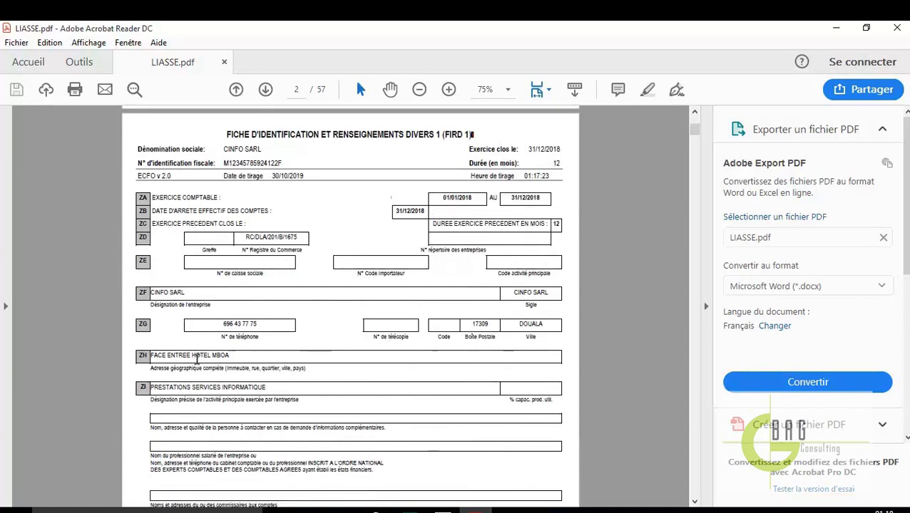
{"action": "scroll", "coordinate": [197, 360], "scroll_direction": "down", "scroll_amount": 5}
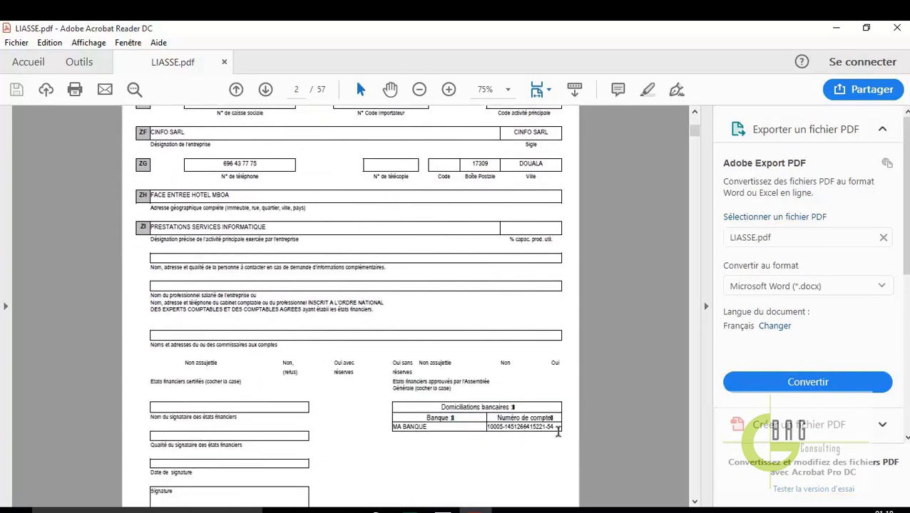
{"action": "scroll", "coordinate": [321, 378], "scroll_direction": "down", "scroll_amount": 4}
{"action": "scroll", "coordinate": [285, 350], "scroll_direction": "down", "scroll_amount": 5}
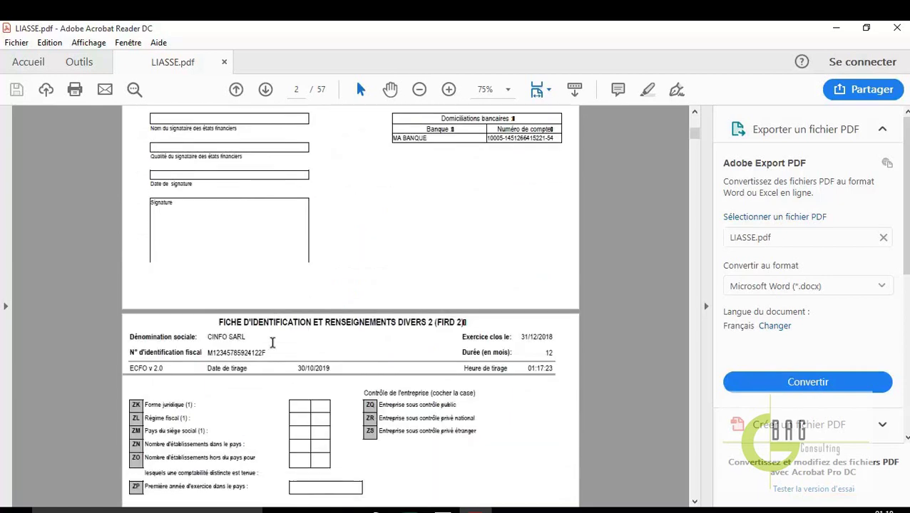
Scroll on through the income statement, cash-flow table and Note 1, then close LIASSE.pdf
{"action": "scroll", "coordinate": [272, 343], "scroll_direction": "down", "scroll_amount": 15}
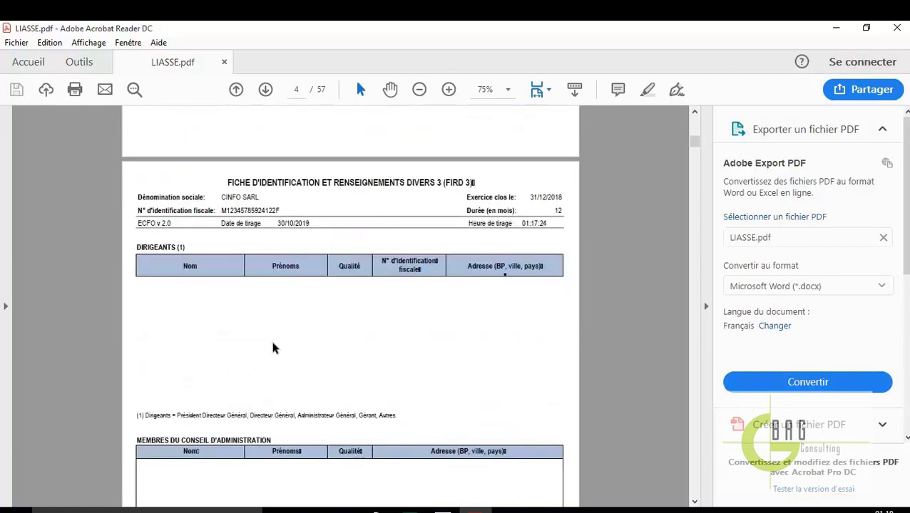
{"action": "scroll", "coordinate": [271, 348], "scroll_direction": "down", "scroll_amount": 15}
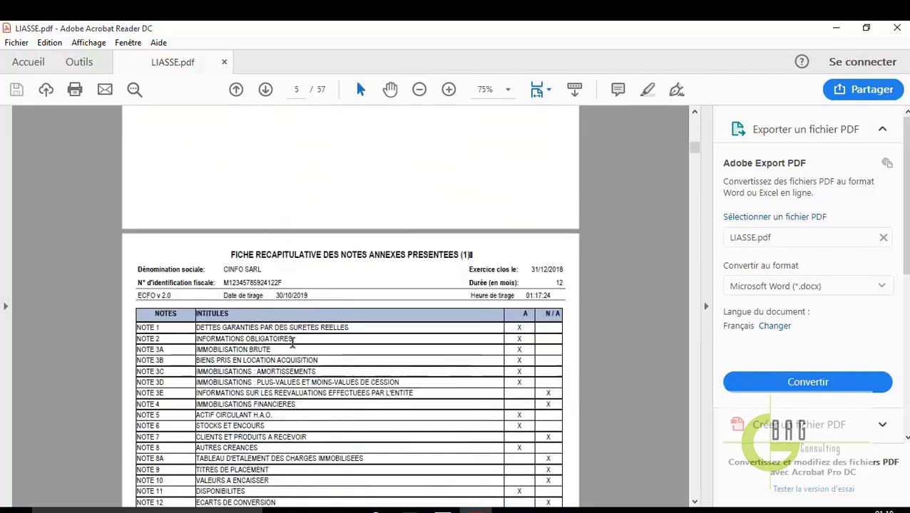
{"action": "scroll", "coordinate": [292, 342], "scroll_direction": "down", "scroll_amount": 3}
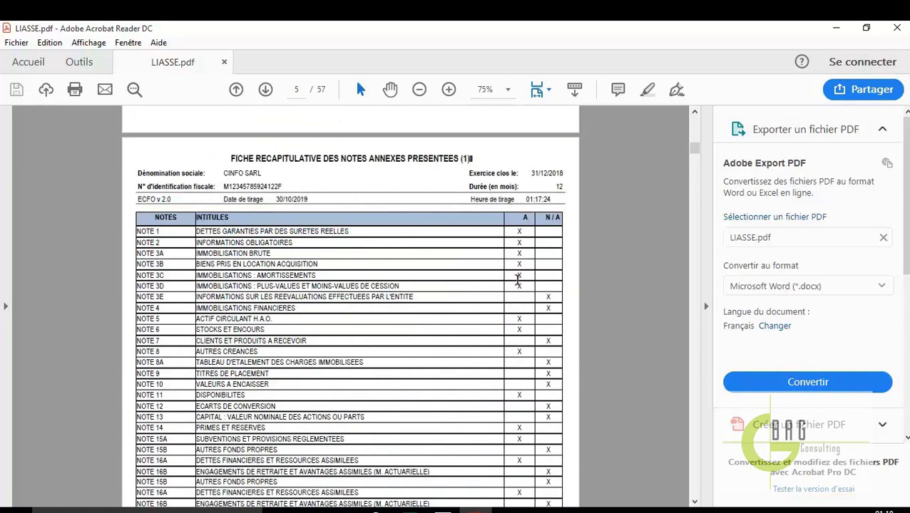
{"action": "scroll", "coordinate": [508, 385], "scroll_direction": "down", "scroll_amount": 18}
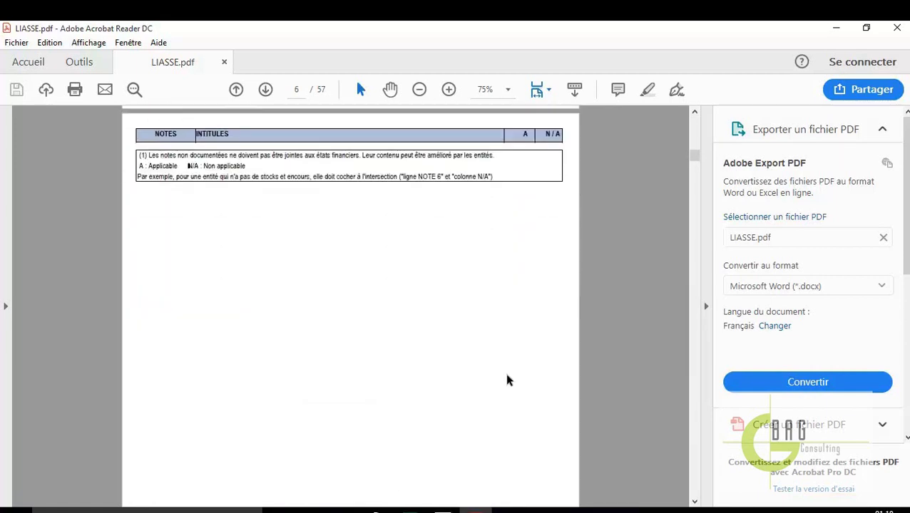
{"action": "scroll", "coordinate": [508, 381], "scroll_direction": "down", "scroll_amount": 15}
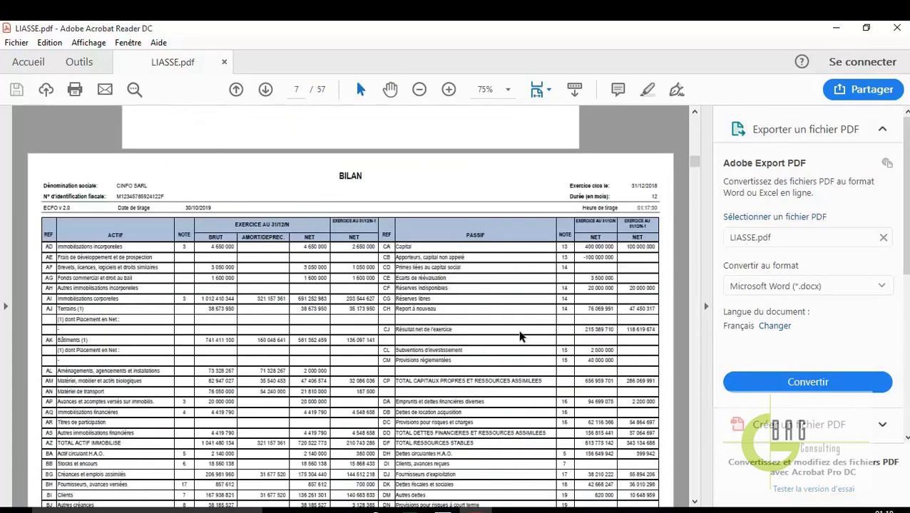
{"action": "scroll", "coordinate": [465, 345], "scroll_direction": "down", "scroll_amount": 5}
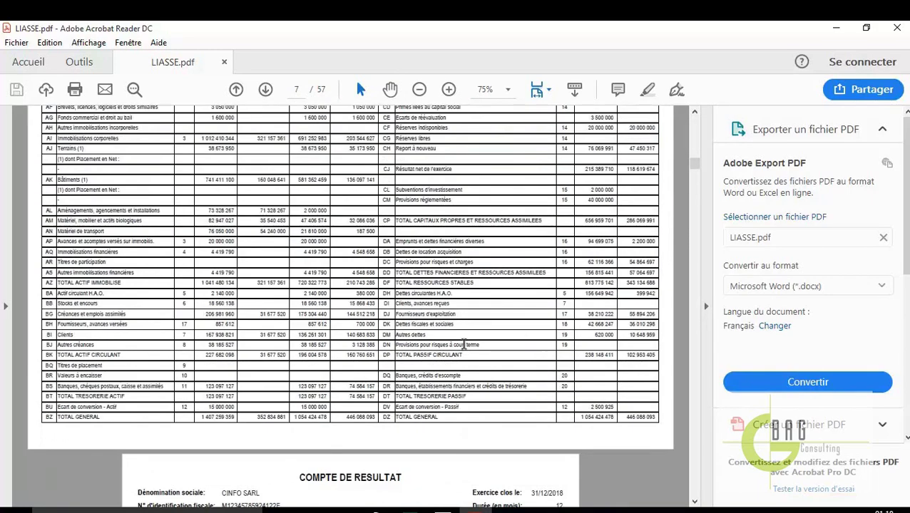
{"action": "scroll", "coordinate": [464, 344], "scroll_direction": "down", "scroll_amount": 13}
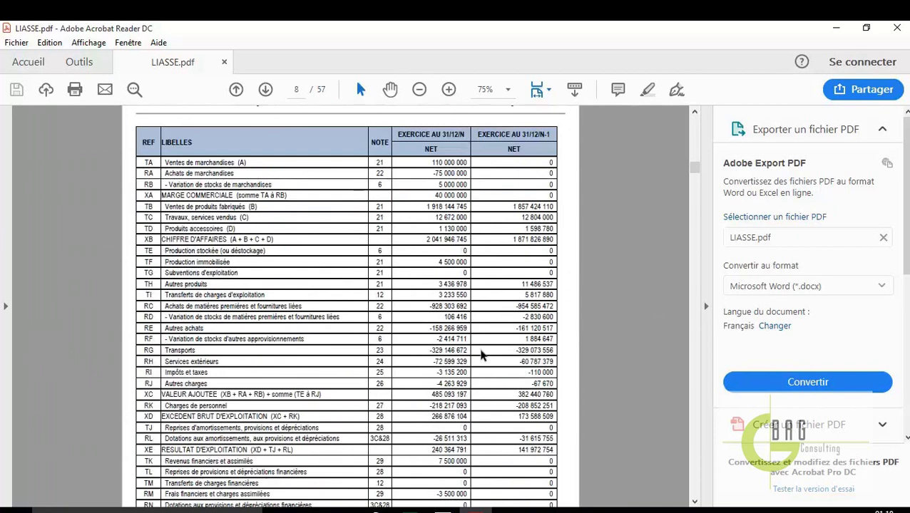
{"action": "scroll", "coordinate": [492, 388], "scroll_direction": "down", "scroll_amount": 15}
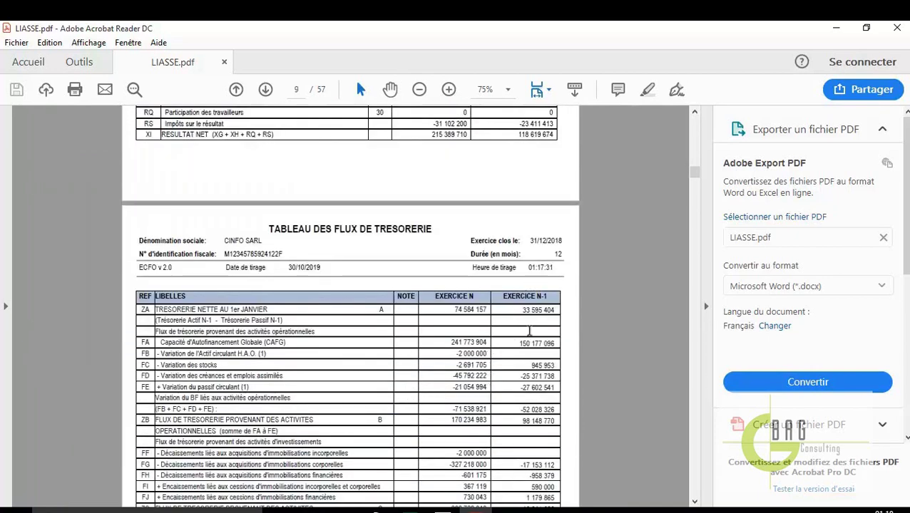
{"action": "scroll", "coordinate": [529, 330], "scroll_direction": "down", "scroll_amount": 15}
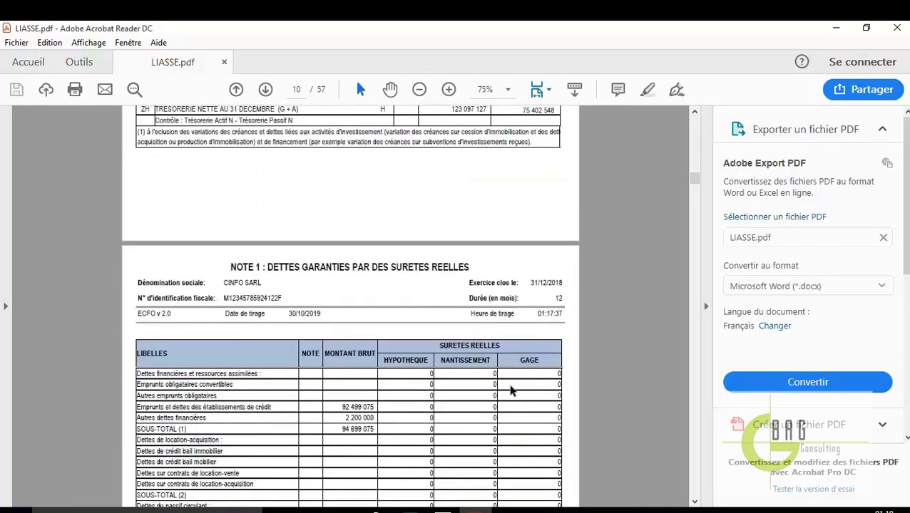
{"action": "scroll", "coordinate": [511, 390], "scroll_direction": "down", "scroll_amount": 7}
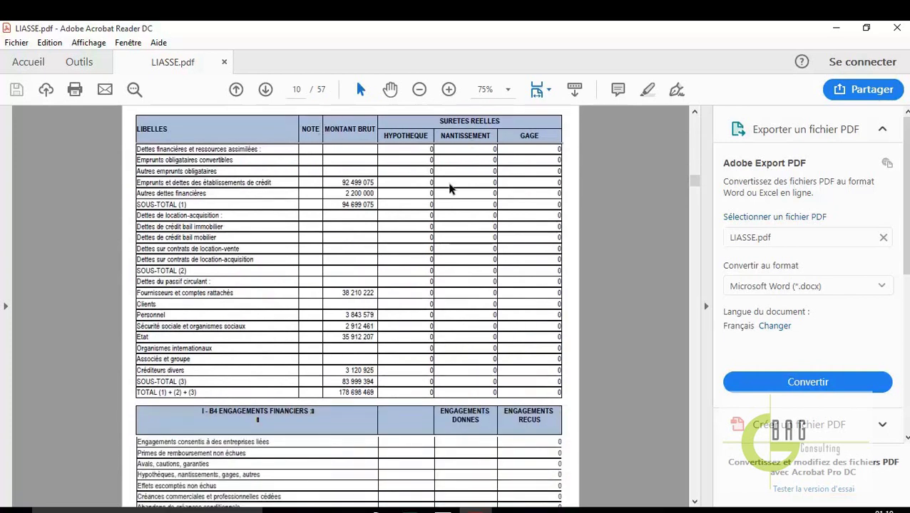
{"action": "left_click", "coordinate": [897, 28]}
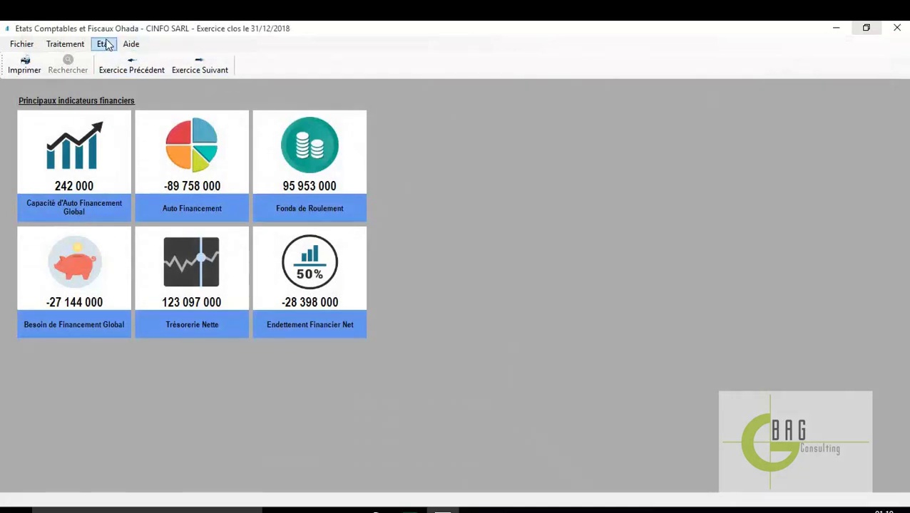
{"action": "left_click", "coordinate": [105, 45]}
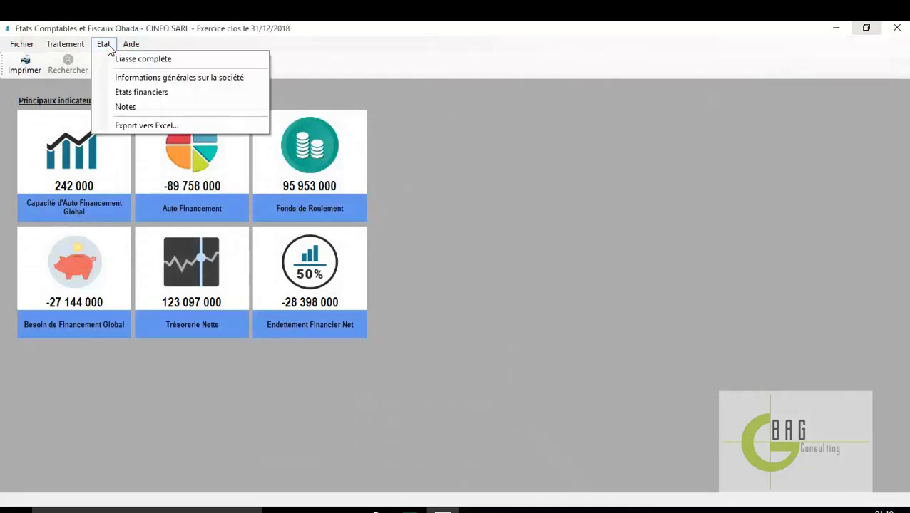
Generate the Informations générales sur la société report from the Etat menu
{"action": "left_click", "coordinate": [204, 78]}
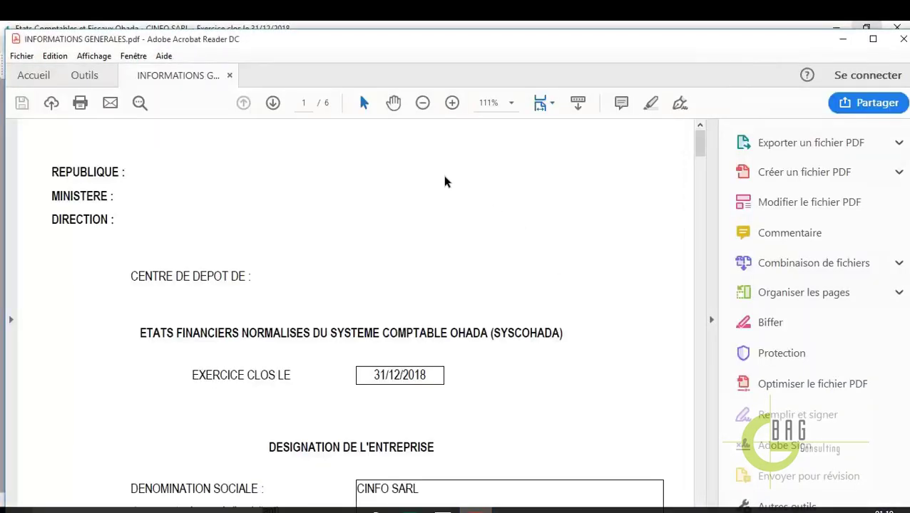
Maximize Acrobat, view INFORMATIONS GENERALES.pdf at 75%, scroll its six pages, then close it
{"action": "left_click", "coordinate": [873, 39]}
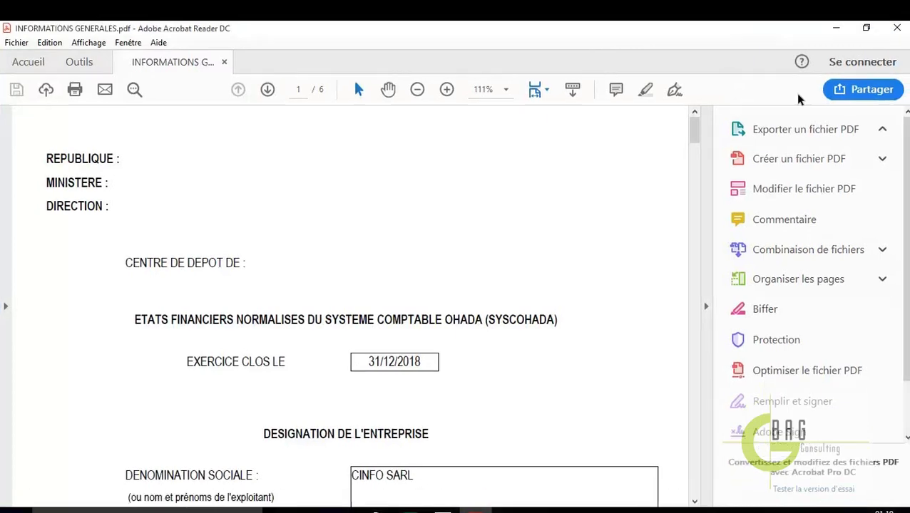
{"action": "left_click", "coordinate": [505, 89]}
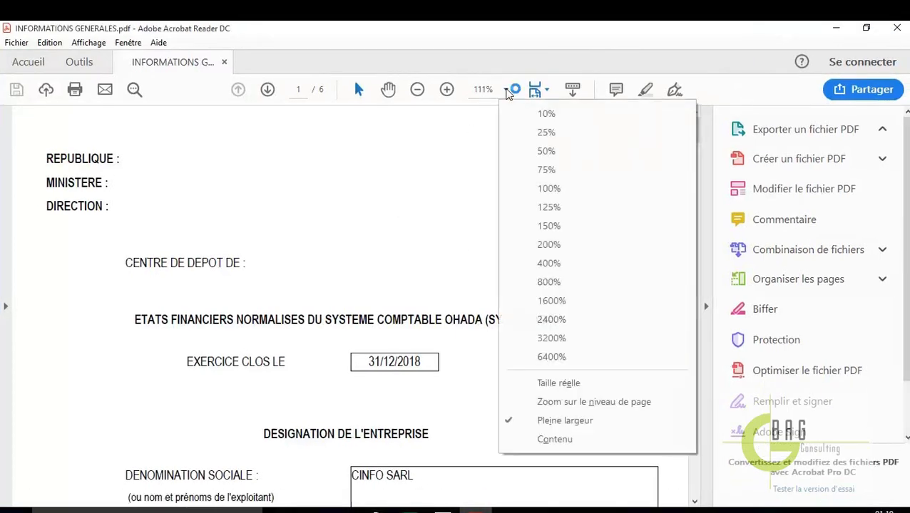
{"action": "left_click", "coordinate": [544, 171]}
{"action": "scroll", "coordinate": [529, 300], "scroll_direction": "down", "scroll_amount": 2}
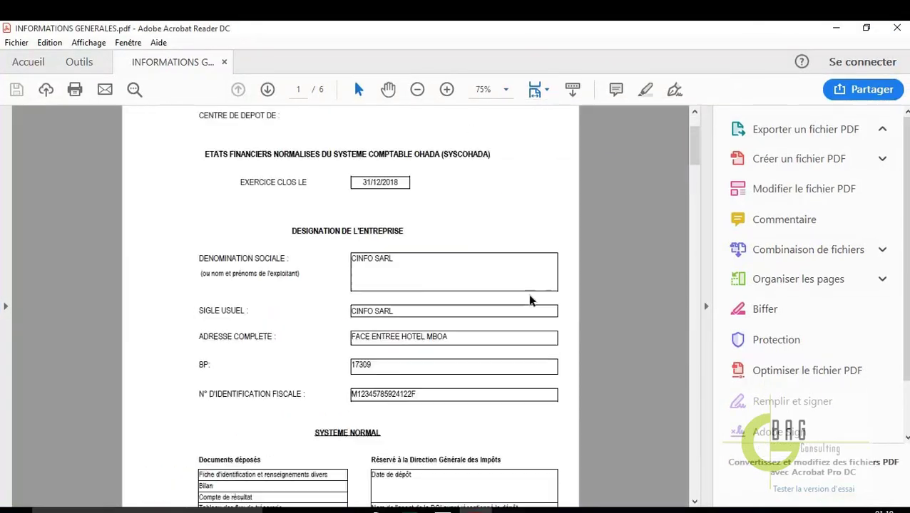
{"action": "scroll", "coordinate": [532, 296], "scroll_direction": "down", "scroll_amount": 15}
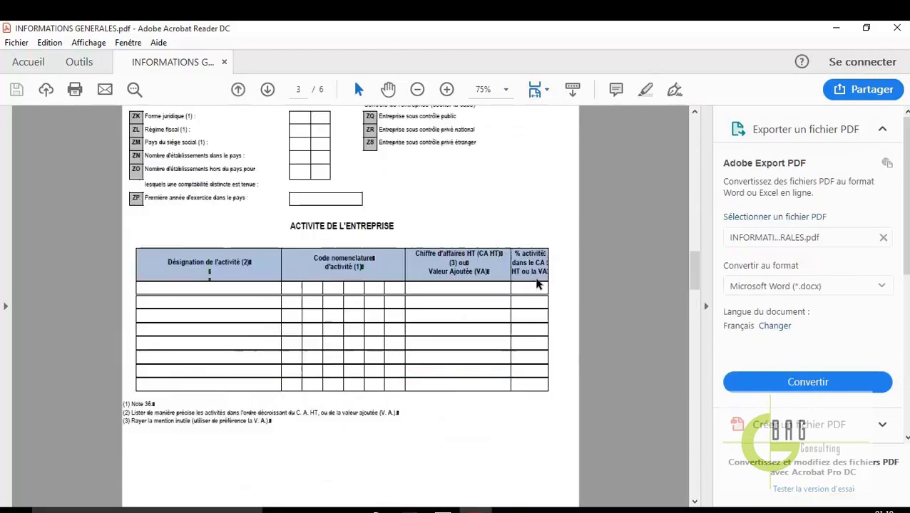
{"action": "scroll", "coordinate": [536, 282], "scroll_direction": "down", "scroll_amount": 15}
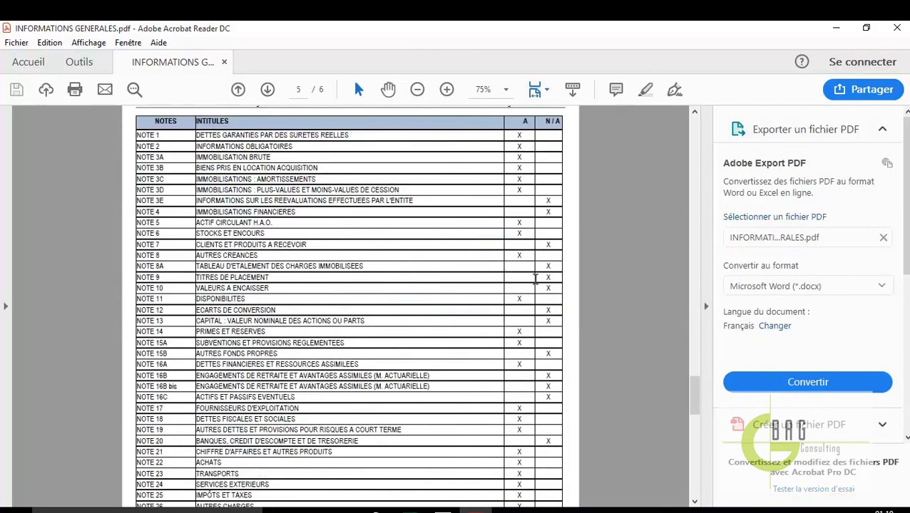
{"action": "scroll", "coordinate": [535, 282], "scroll_direction": "up", "scroll_amount": 3}
{"action": "scroll", "coordinate": [536, 284], "scroll_direction": "down", "scroll_amount": 15}
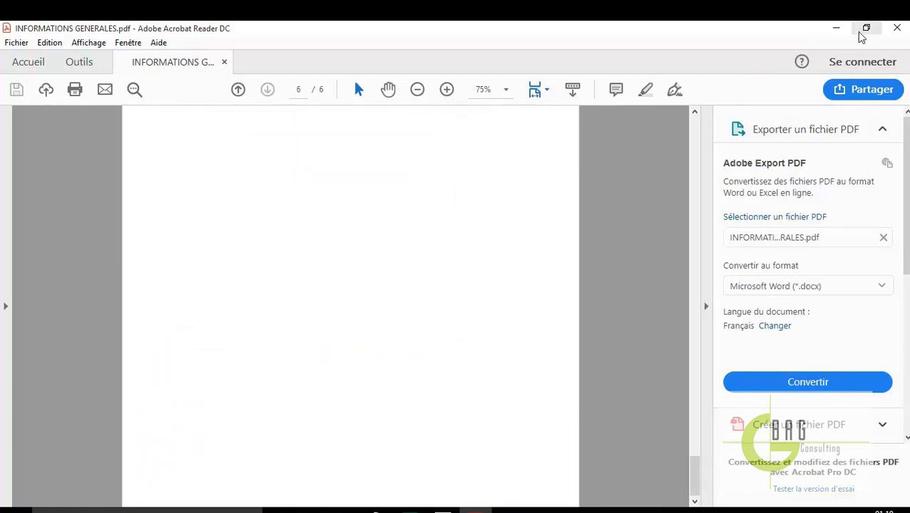
{"action": "left_click", "coordinate": [896, 27]}
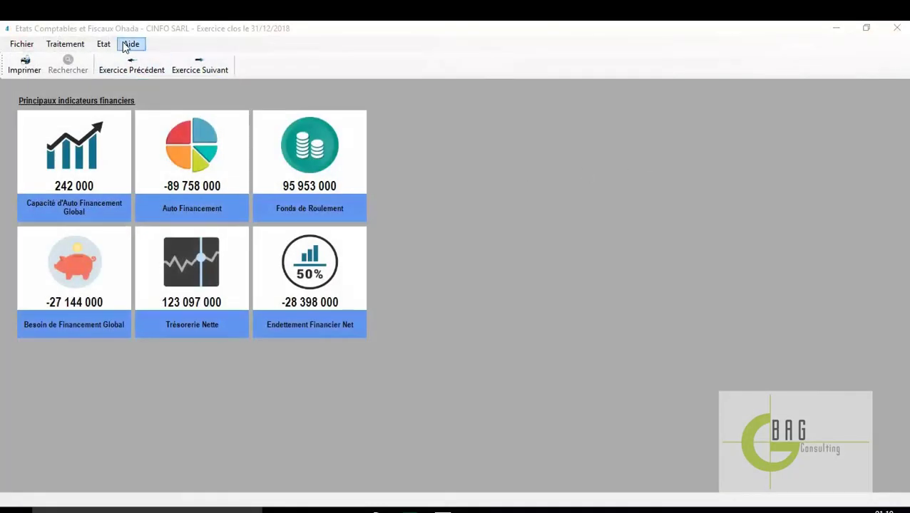
Generate the Etats financiers report from the Etat menu
{"action": "left_click", "coordinate": [104, 44]}
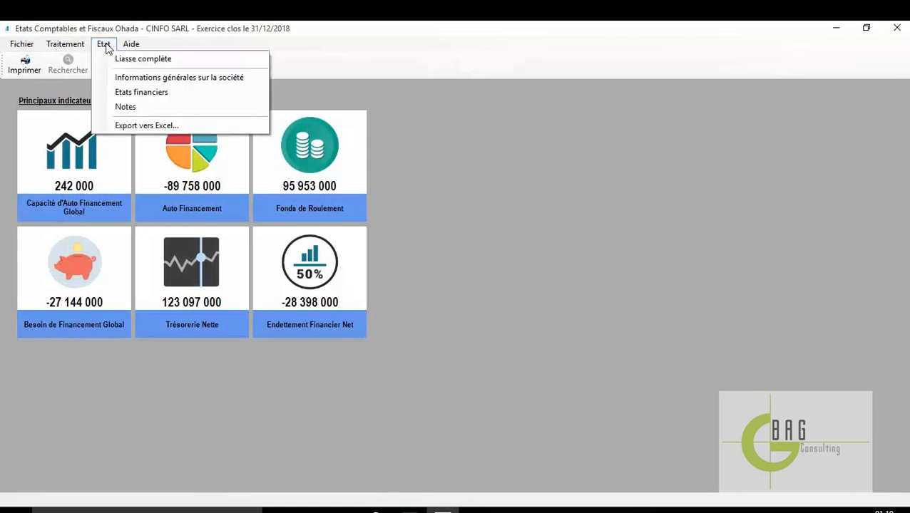
{"action": "left_click", "coordinate": [155, 97]}
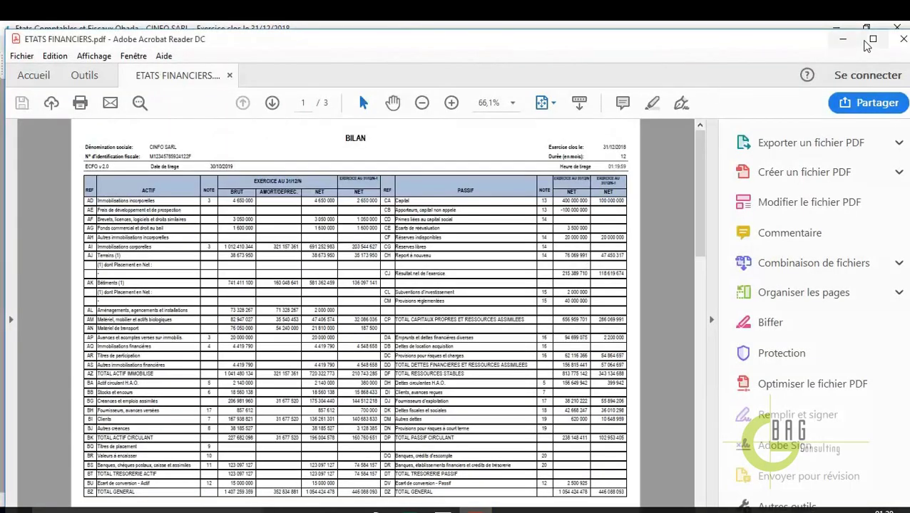
Maximize Acrobat and scroll through the three pages of ETATS FINANCIERS.pdf at 75% zoom
{"action": "left_click", "coordinate": [871, 40]}
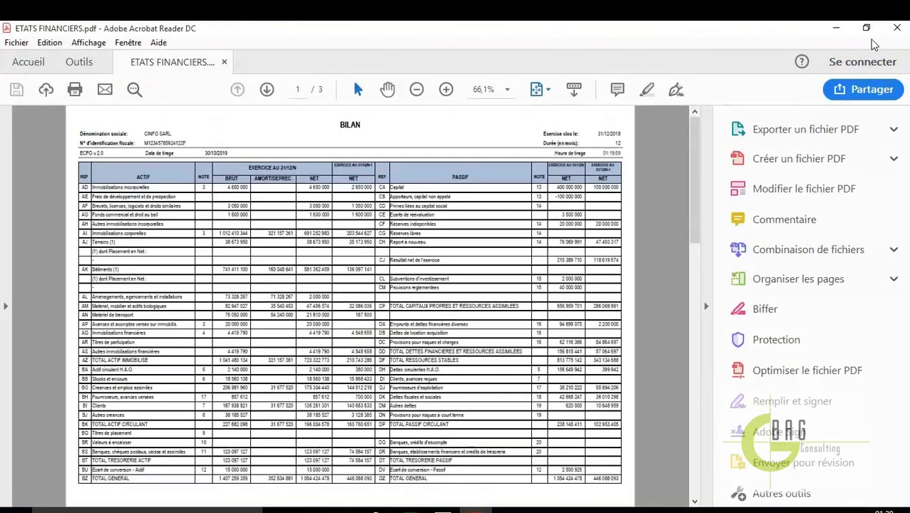
{"action": "left_click", "coordinate": [508, 91]}
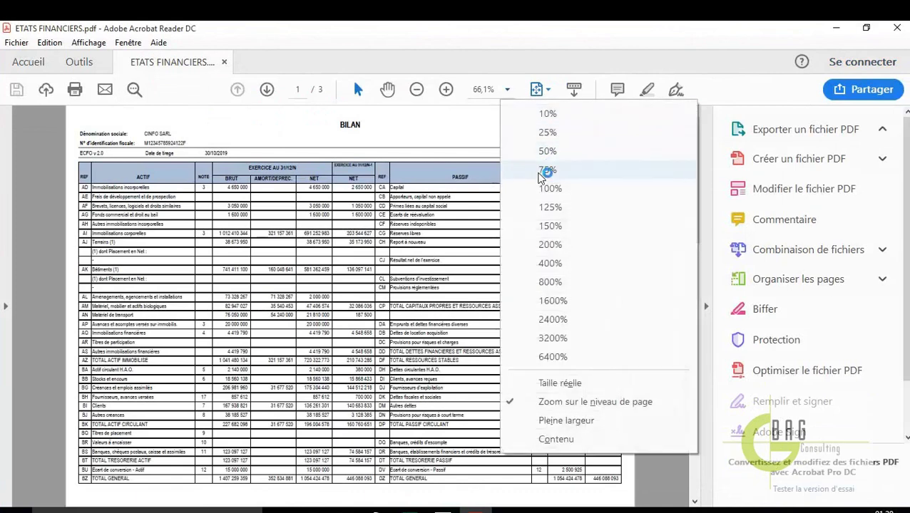
{"action": "left_click", "coordinate": [547, 169]}
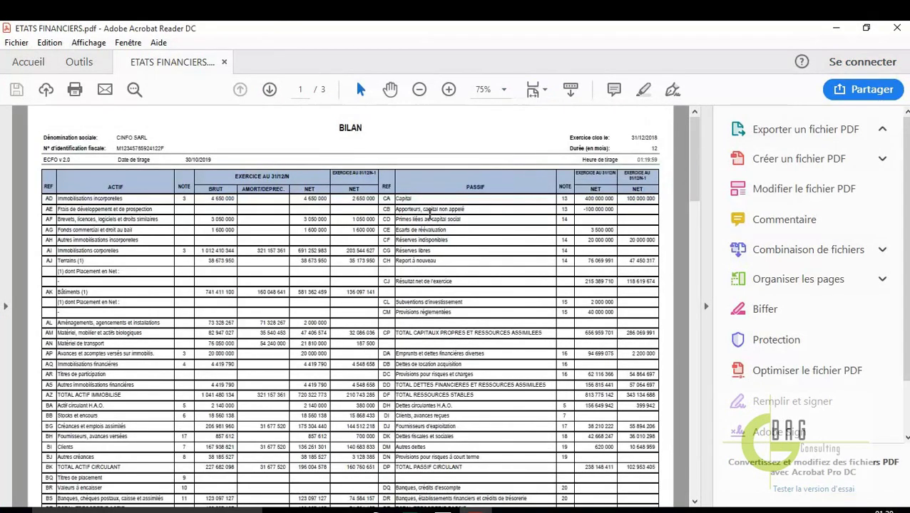
{"action": "scroll", "coordinate": [430, 214], "scroll_direction": "down", "scroll_amount": 2}
{"action": "scroll", "coordinate": [434, 215], "scroll_direction": "up", "scroll_amount": 5}
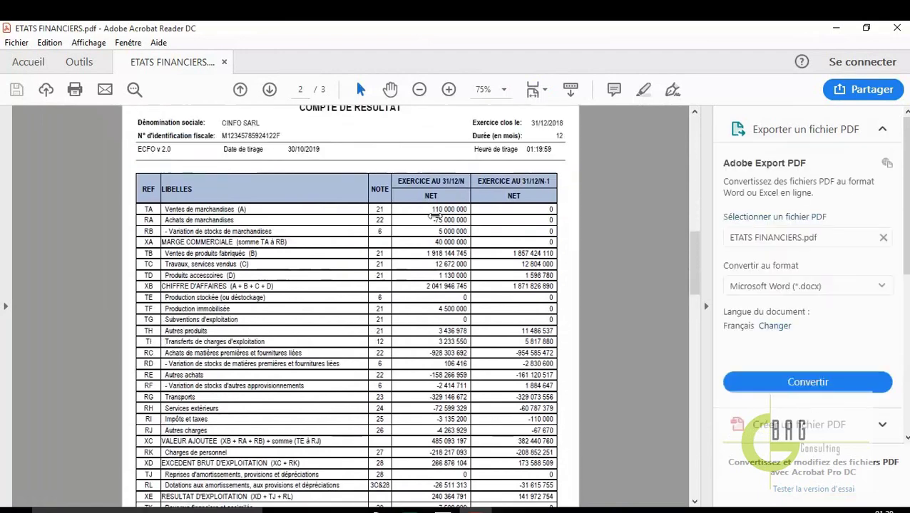
{"action": "scroll", "coordinate": [436, 216], "scroll_direction": "down", "scroll_amount": 1}
{"action": "scroll", "coordinate": [434, 216], "scroll_direction": "down", "scroll_amount": 15}
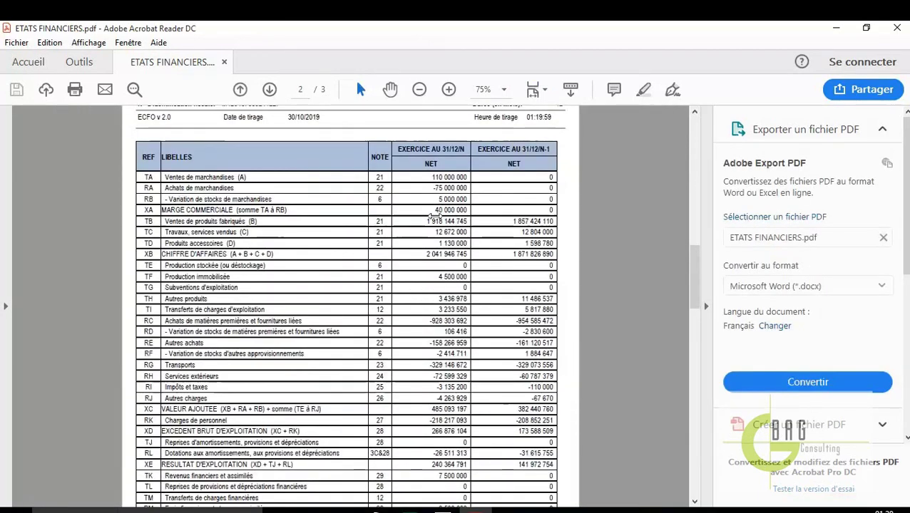
{"action": "scroll", "coordinate": [434, 216], "scroll_direction": "down", "scroll_amount": 1}
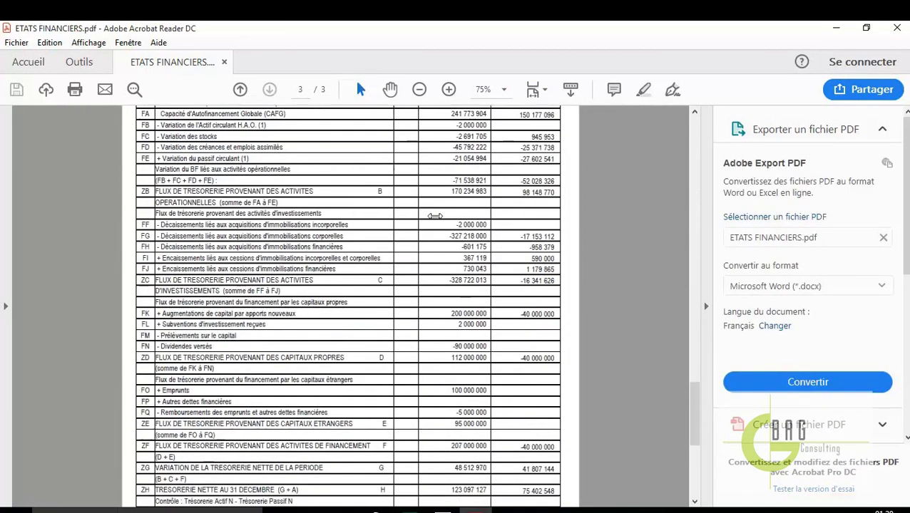
{"action": "scroll", "coordinate": [434, 216], "scroll_direction": "up", "scroll_amount": 3}
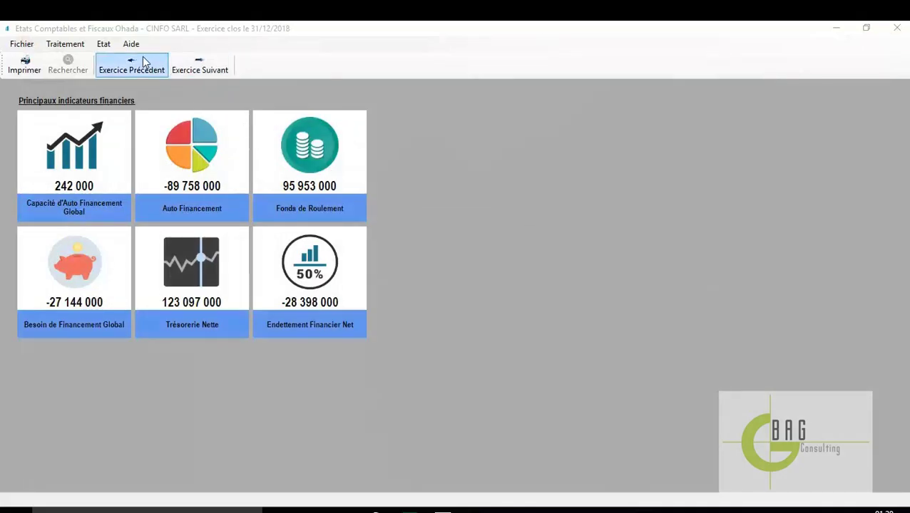
Generate the Notes report from the Etat menu as NOTES.pdf
{"action": "left_click", "coordinate": [104, 43]}
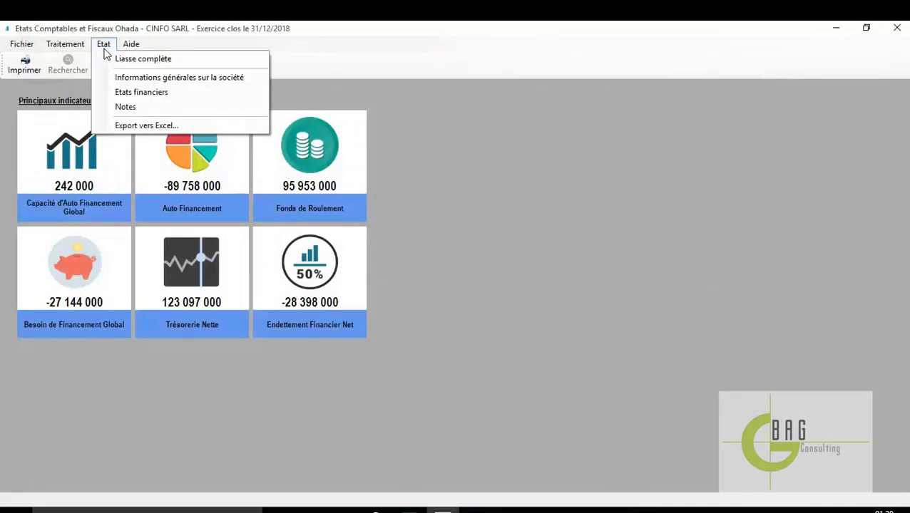
{"action": "left_click", "coordinate": [145, 108]}
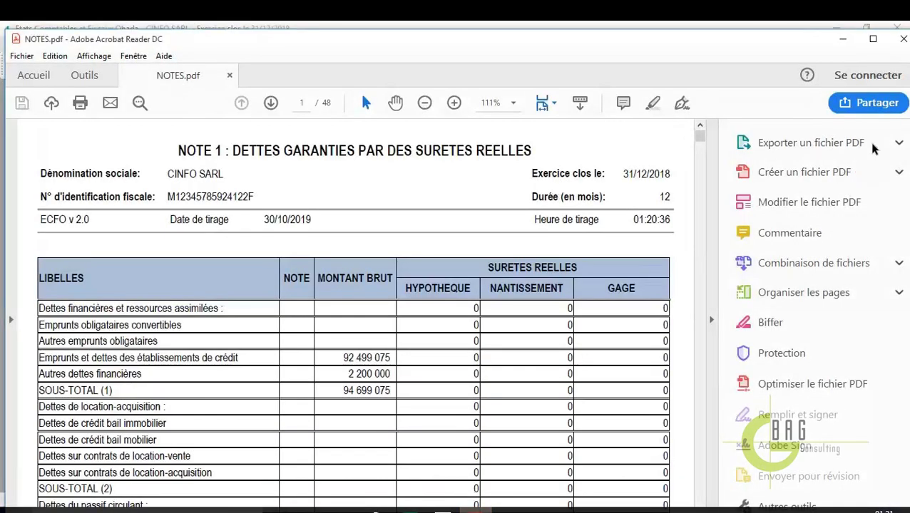
Maximize Acrobat Reader and set NOTES.pdf to 75% zoom
{"action": "left_click", "coordinate": [873, 38]}
{"action": "left_click", "coordinate": [506, 91]}
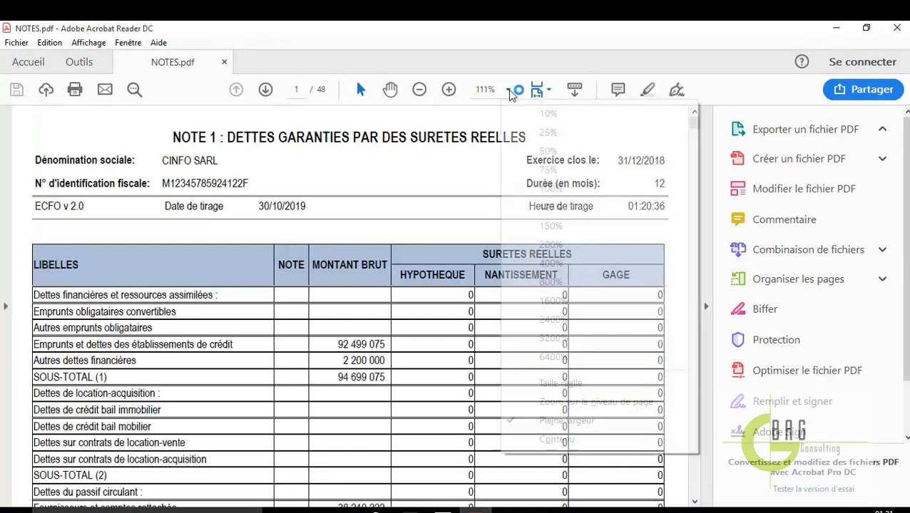
{"action": "left_click", "coordinate": [551, 177]}
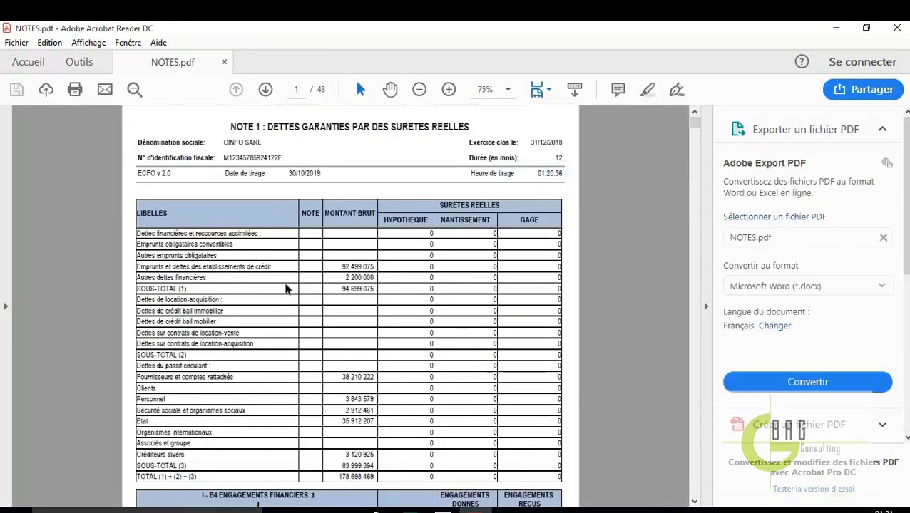
Scroll through NOTES.pdf pages 4 to 9, from Note 3A to Note 4 on financial assets
{"action": "scroll", "coordinate": [367, 317], "scroll_direction": "down", "scroll_amount": 10}
{"action": "scroll", "coordinate": [366, 312], "scroll_direction": "down", "scroll_amount": 5}
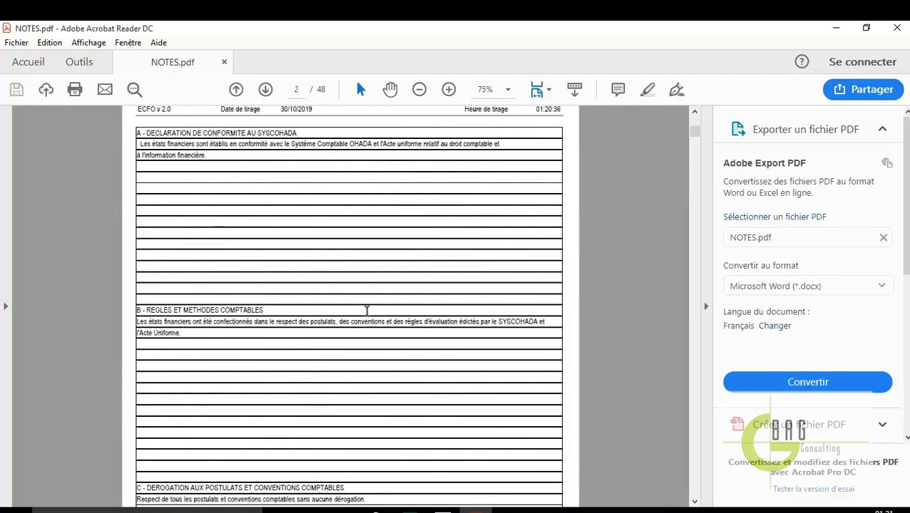
{"action": "scroll", "coordinate": [367, 314], "scroll_direction": "up", "scroll_amount": 5}
{"action": "scroll", "coordinate": [368, 316], "scroll_direction": "down", "scroll_amount": 3}
{"action": "scroll", "coordinate": [368, 316], "scroll_direction": "down", "scroll_amount": 15}
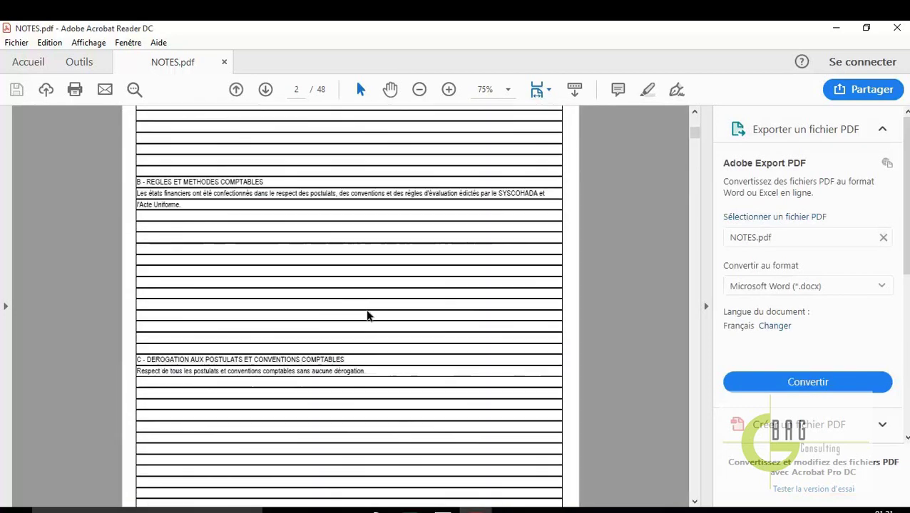
{"action": "scroll", "coordinate": [367, 316], "scroll_direction": "down", "scroll_amount": 5}
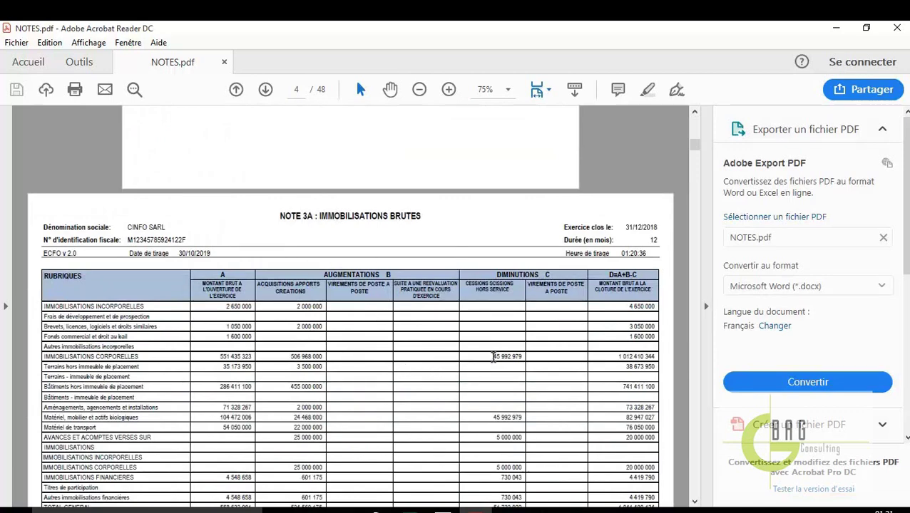
{"action": "scroll", "coordinate": [420, 335], "scroll_direction": "down", "scroll_amount": 3}
{"action": "scroll", "coordinate": [382, 350], "scroll_direction": "down", "scroll_amount": 15}
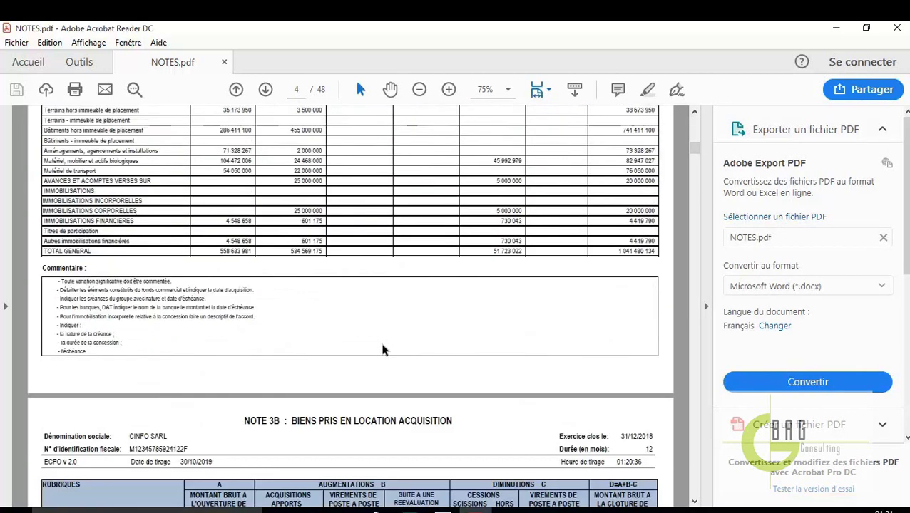
{"action": "scroll", "coordinate": [382, 344], "scroll_direction": "down", "scroll_amount": 15}
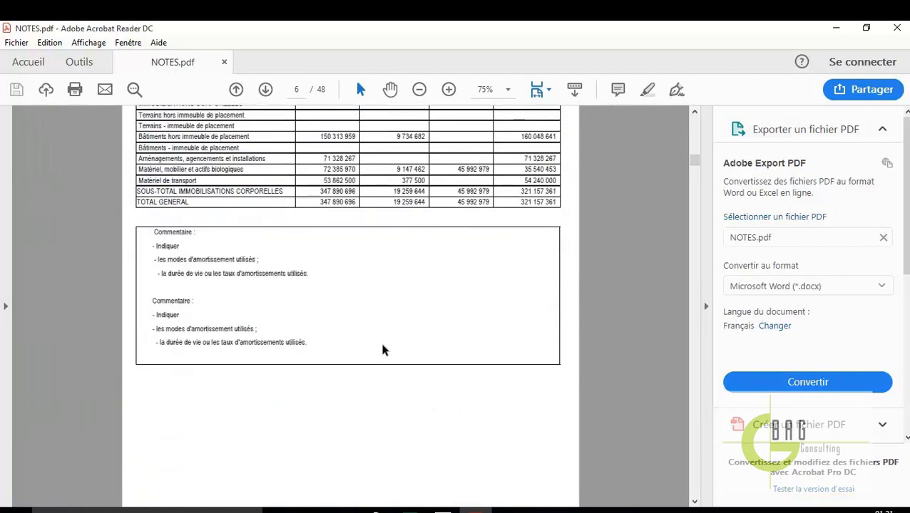
{"action": "scroll", "coordinate": [382, 350], "scroll_direction": "down", "scroll_amount": 15}
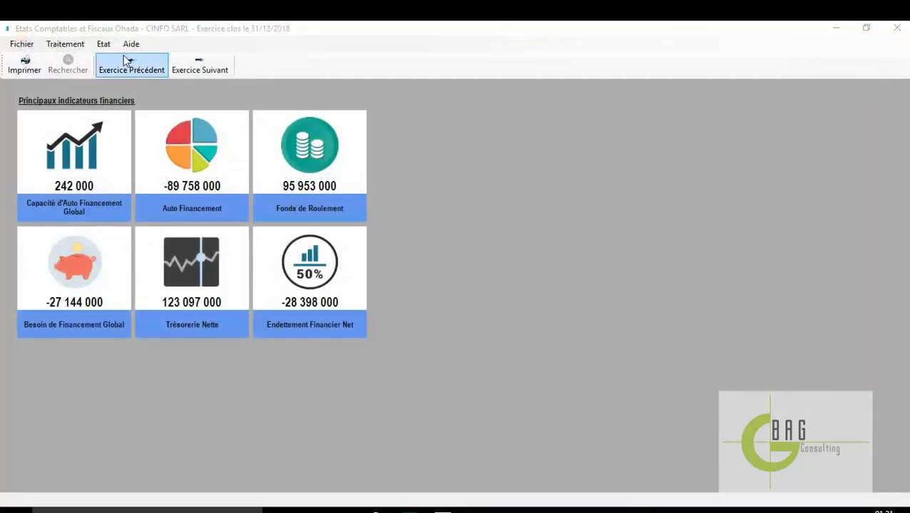
Export the statements via Etat > Export vers Excel... and acknowledge the 'Export terminé !' message
{"action": "left_click", "coordinate": [103, 44]}
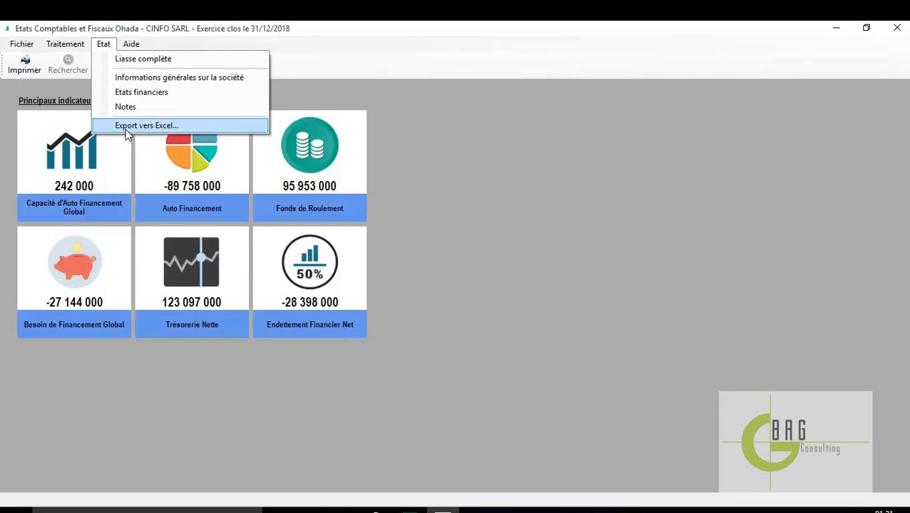
{"action": "left_click", "coordinate": [189, 127]}
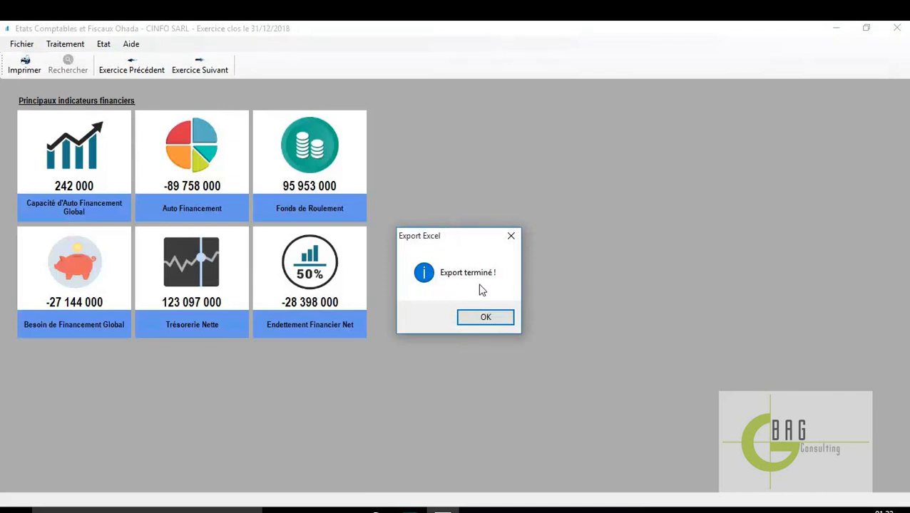
{"action": "left_click", "coordinate": [485, 317]}
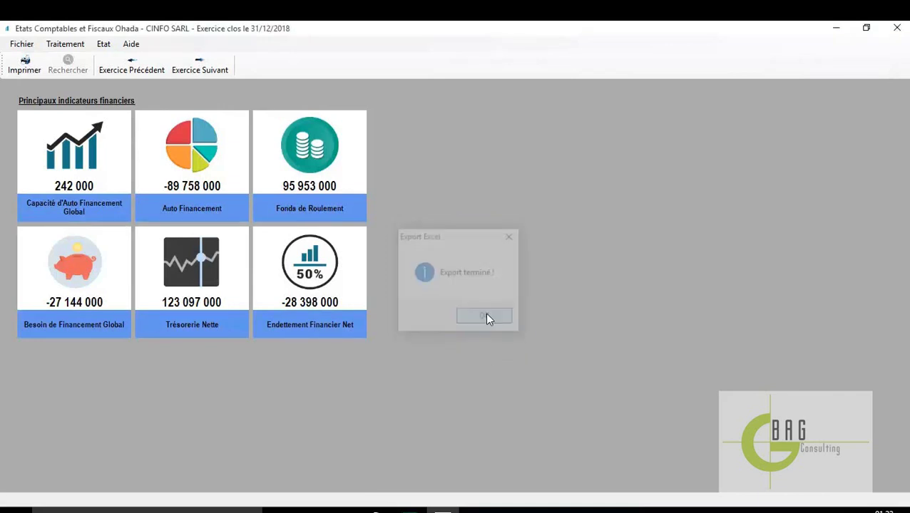
{"action": "left_click", "coordinate": [341, 511]}
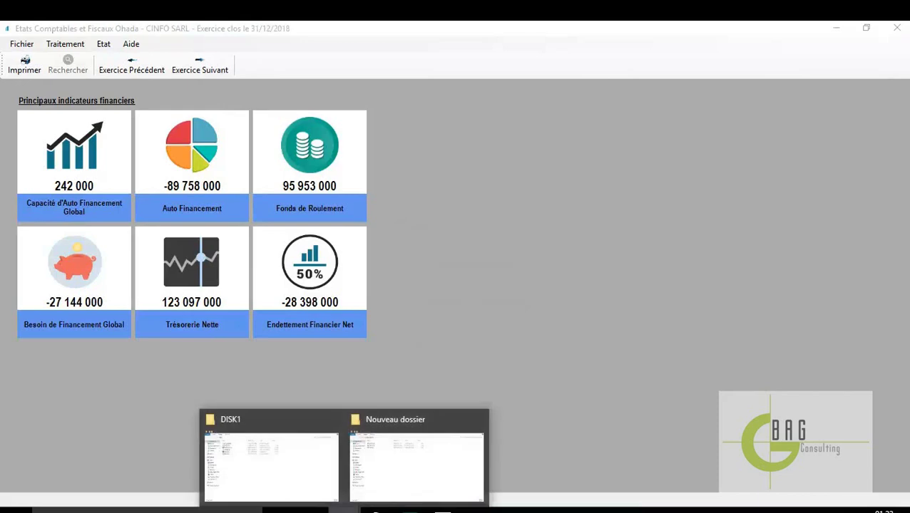
Open LIASSE_Ecfo.xlsm from Documents > Mes Fichiers Ecfo in File Explorer
{"action": "left_click", "coordinate": [266, 489]}
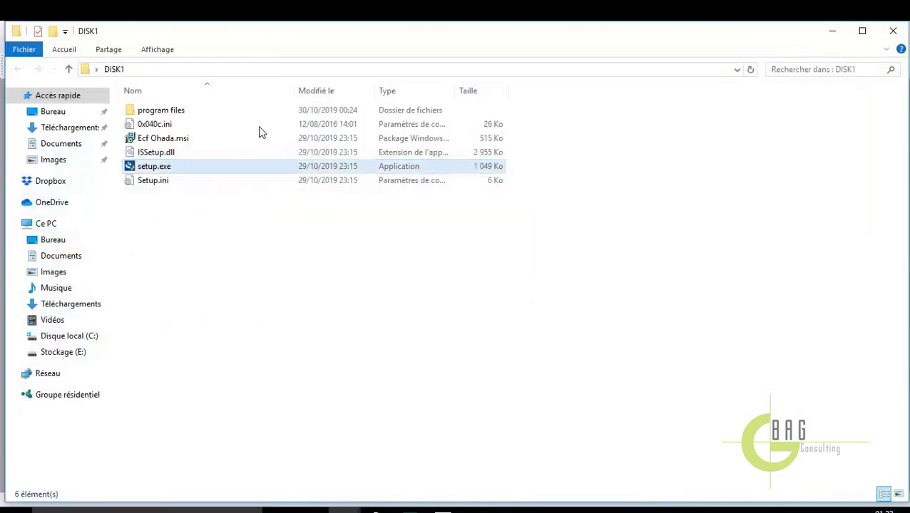
{"action": "left_click", "coordinate": [49, 146]}
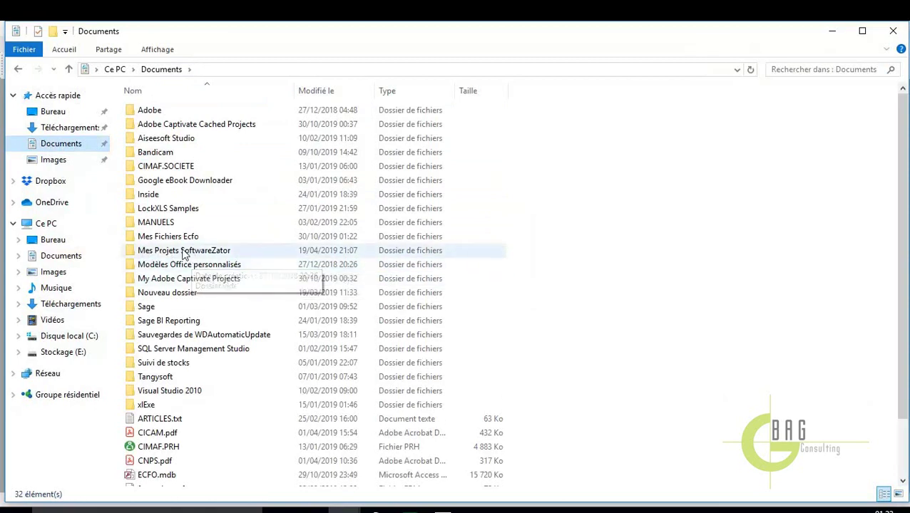
{"action": "mouse_move", "coordinate": [170, 241]}
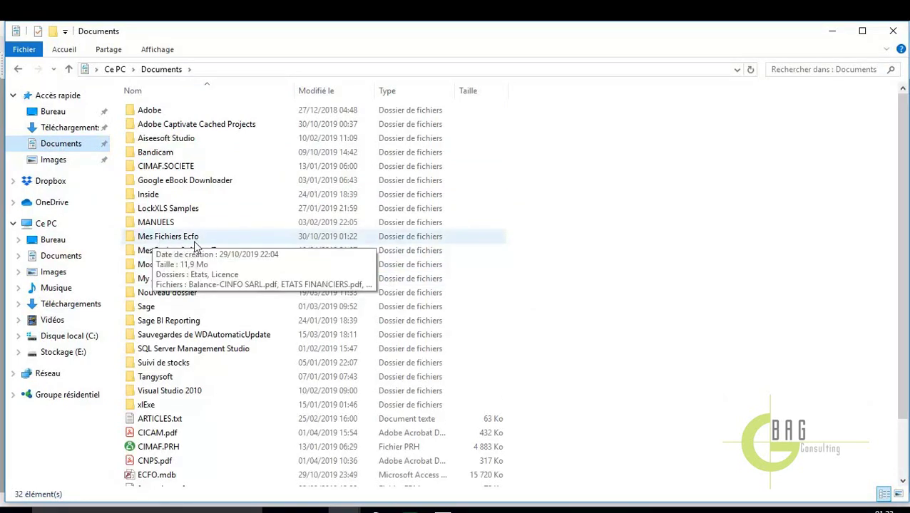
{"action": "double_click", "coordinate": [209, 236]}
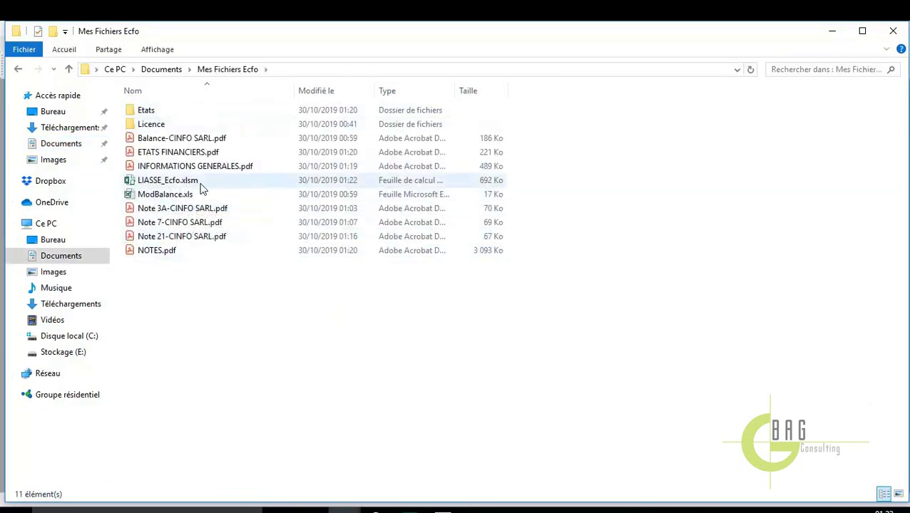
{"action": "mouse_move", "coordinate": [167, 187]}
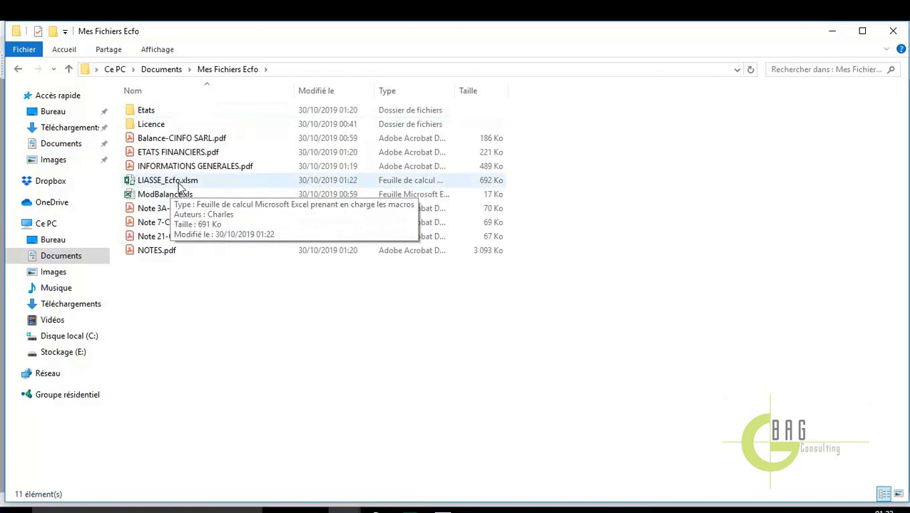
{"action": "double_click", "coordinate": [222, 185]}
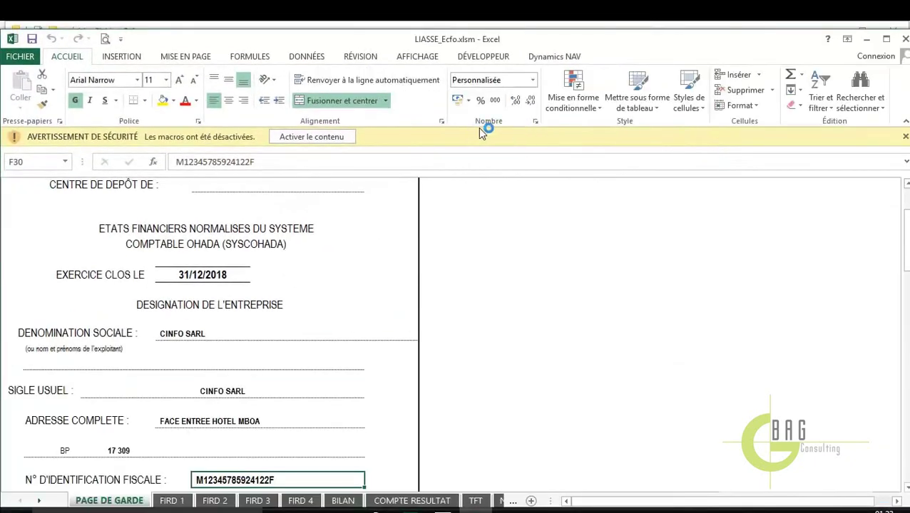
Maximize Excel, enable the workbook's macros and scroll through the cover page
{"action": "left_click", "coordinate": [886, 38]}
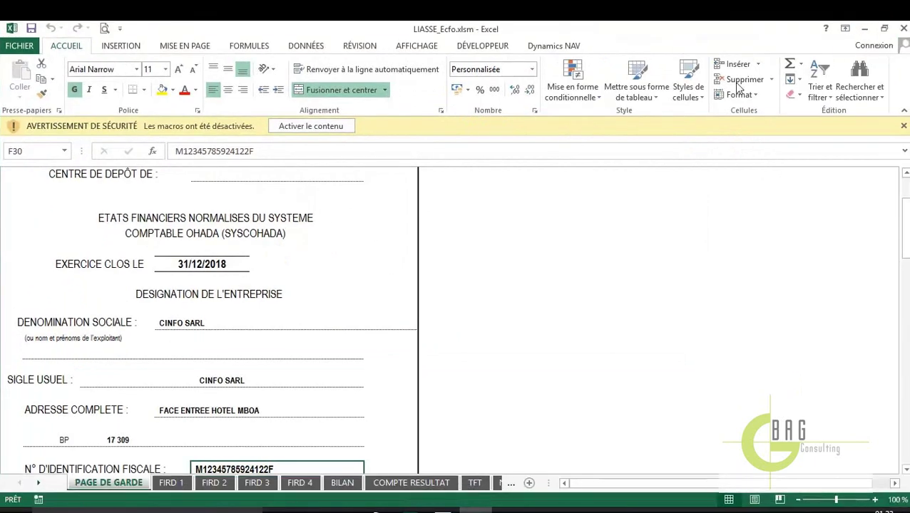
{"action": "left_click", "coordinate": [312, 127]}
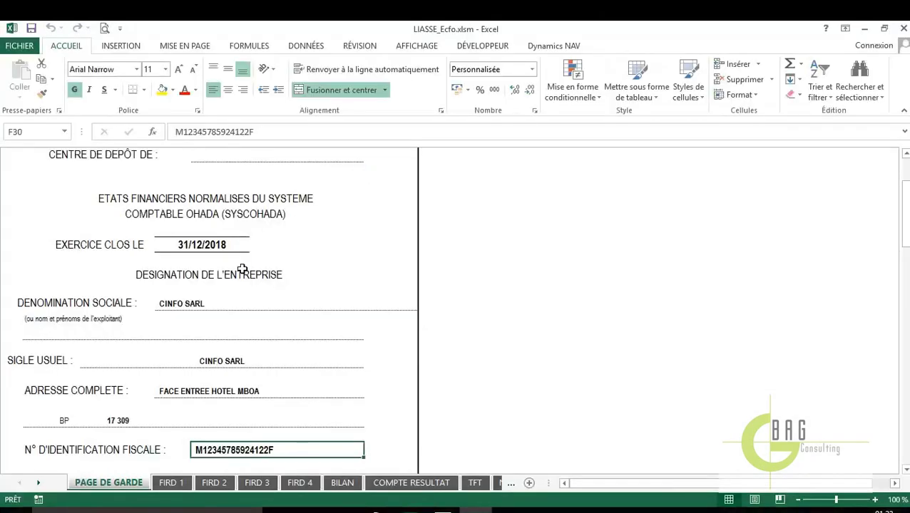
{"action": "scroll", "coordinate": [231, 251], "scroll_direction": "up", "scroll_amount": 1}
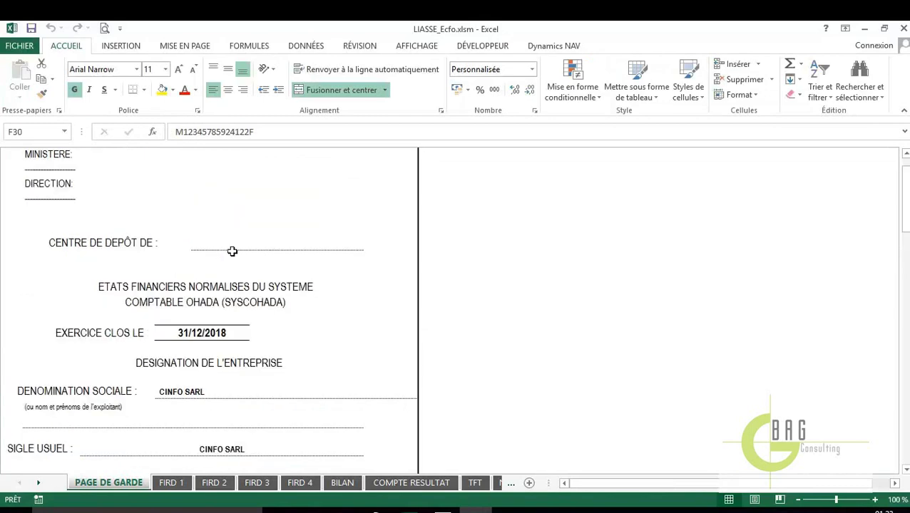
{"action": "scroll", "coordinate": [230, 304], "scroll_direction": "down", "scroll_amount": 3}
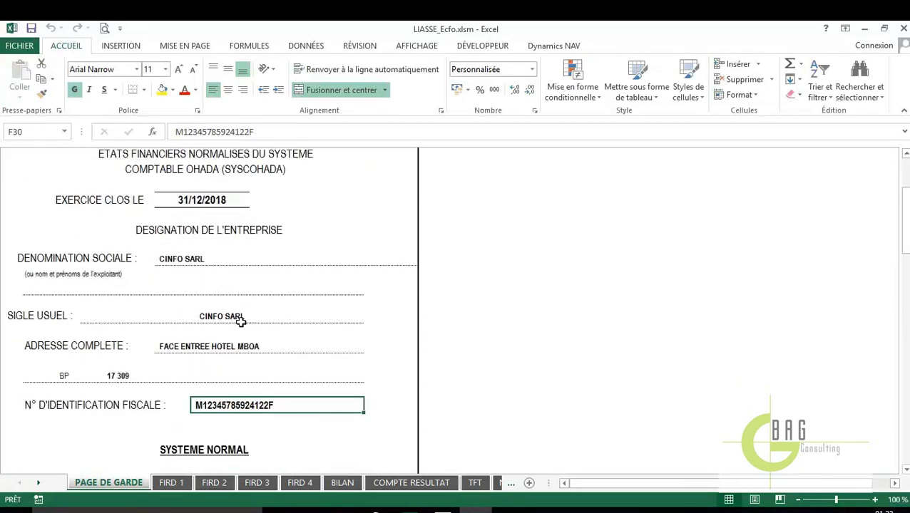
{"action": "scroll", "coordinate": [232, 321], "scroll_direction": "down", "scroll_amount": 3}
{"action": "scroll", "coordinate": [236, 300], "scroll_direction": "down", "scroll_amount": 1}
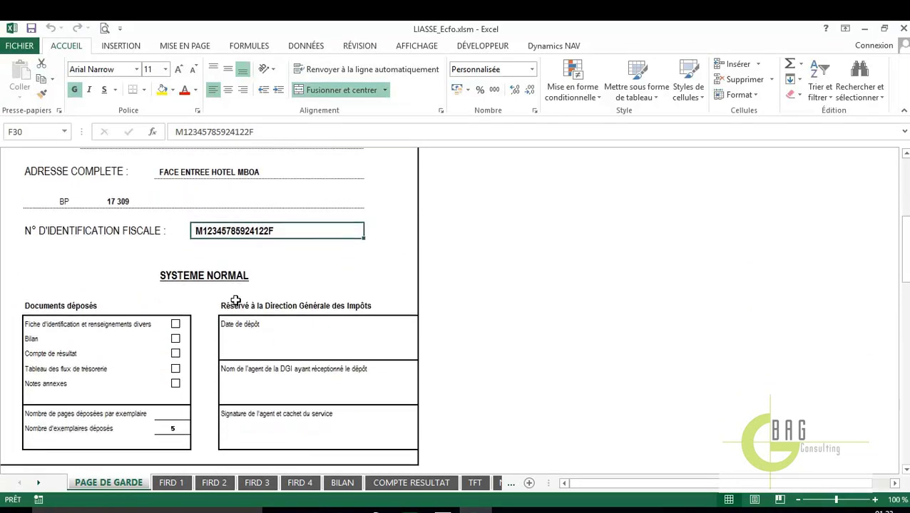
{"action": "scroll", "coordinate": [236, 300], "scroll_direction": "down", "scroll_amount": 3}
{"action": "scroll", "coordinate": [229, 286], "scroll_direction": "up", "scroll_amount": 12}
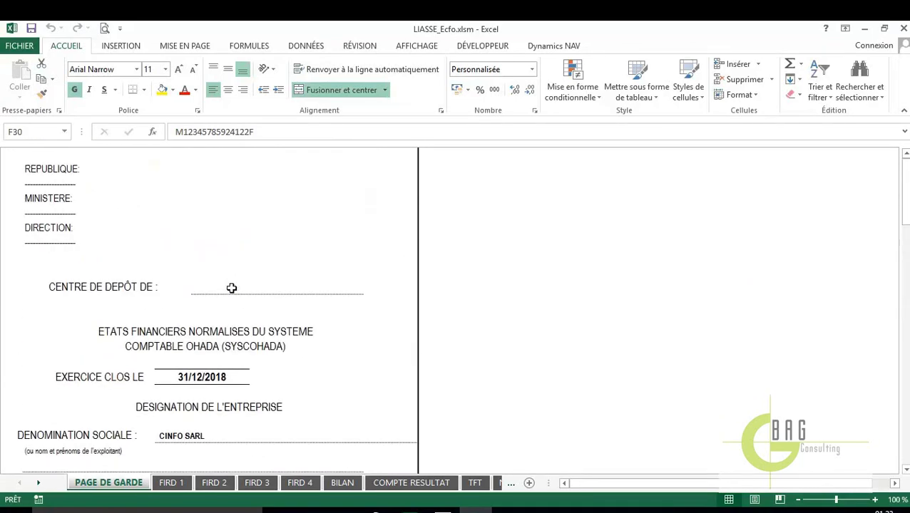
Review the FIRD 1 to FIRD 4, BILAN and COMPTE RESULTAT sheets
{"action": "left_click", "coordinate": [175, 485]}
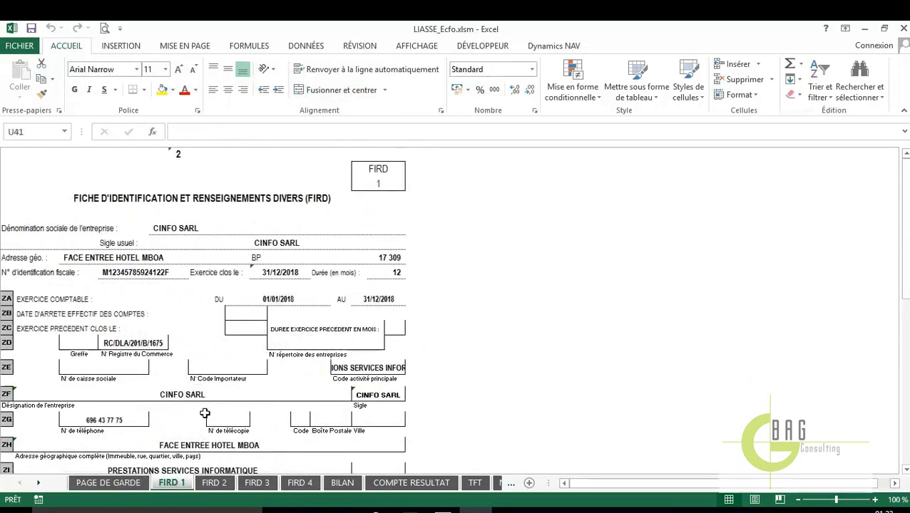
{"action": "scroll", "coordinate": [204, 413], "scroll_direction": "down", "scroll_amount": 5}
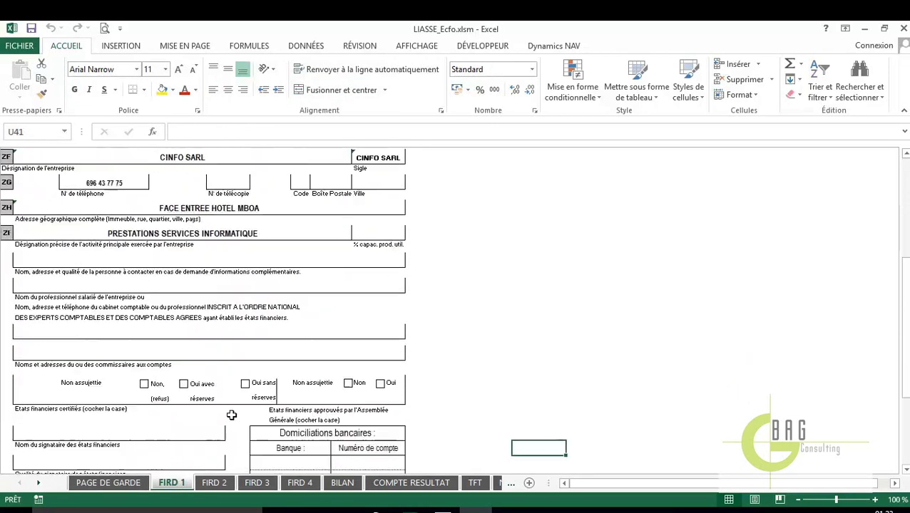
{"action": "scroll", "coordinate": [231, 415], "scroll_direction": "up", "scroll_amount": 5}
{"action": "left_click", "coordinate": [226, 485]}
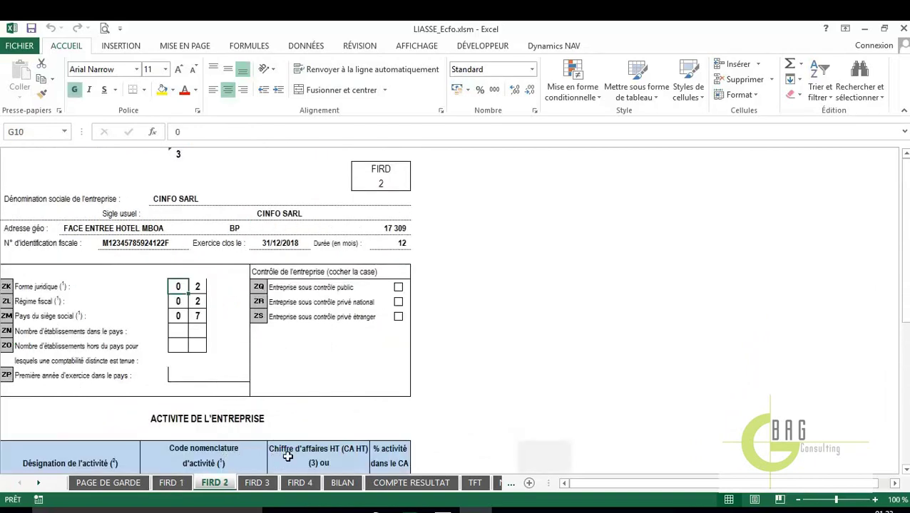
{"action": "left_click", "coordinate": [262, 485]}
{"action": "left_click", "coordinate": [297, 485]}
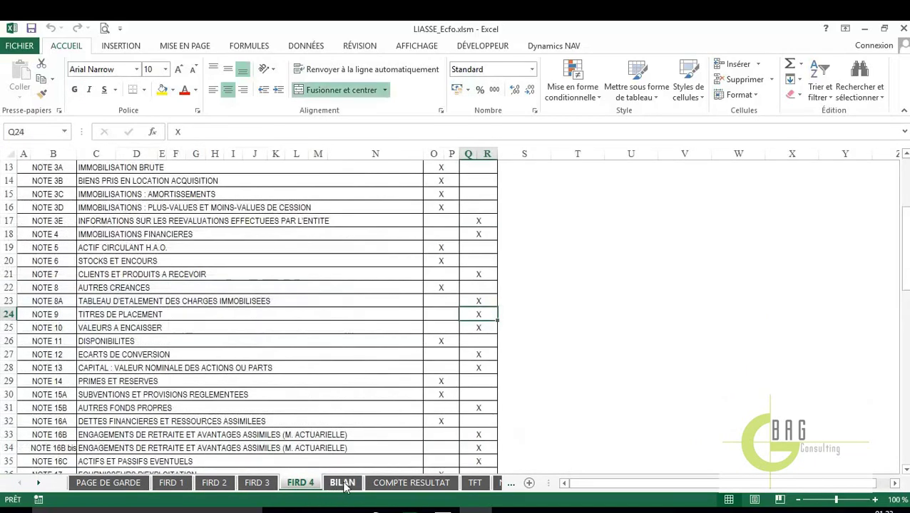
{"action": "left_click", "coordinate": [344, 484]}
{"action": "scroll", "coordinate": [542, 365], "scroll_direction": "up", "scroll_amount": 1}
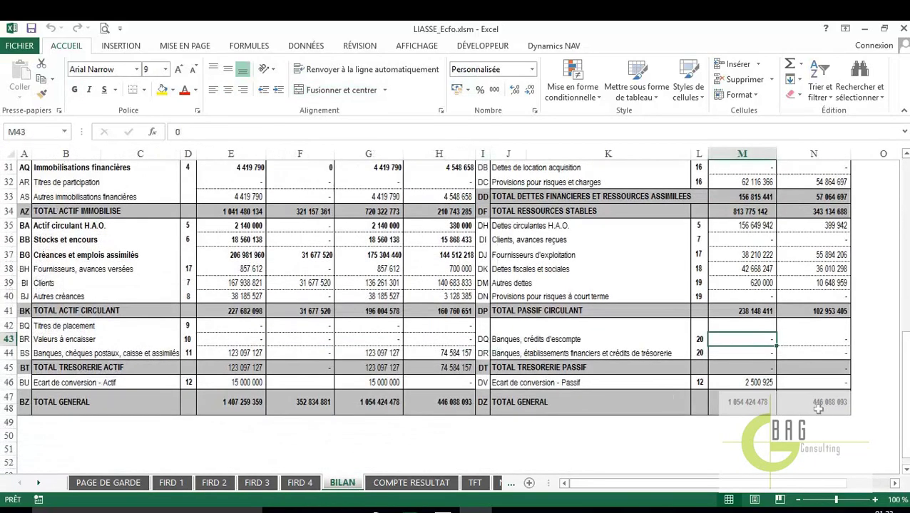
{"action": "scroll", "coordinate": [818, 409], "scroll_direction": "up", "scroll_amount": 10}
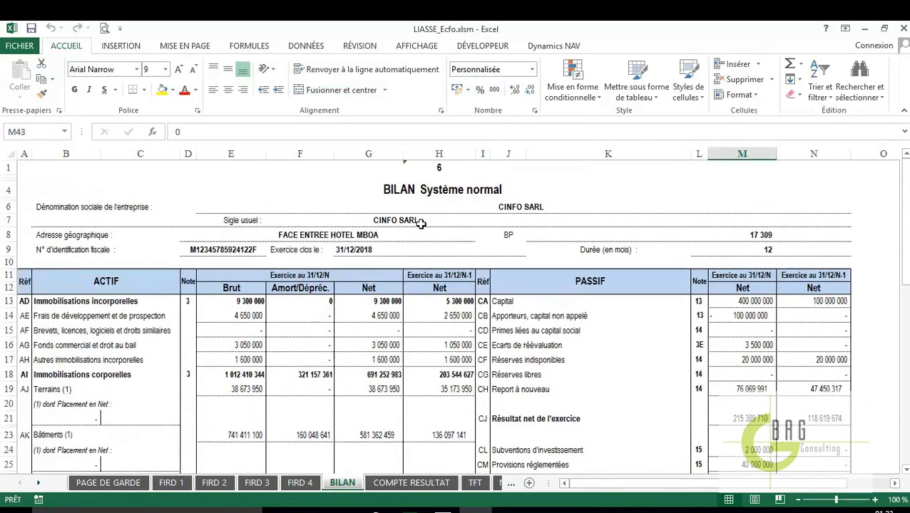
{"action": "left_click", "coordinate": [414, 483]}
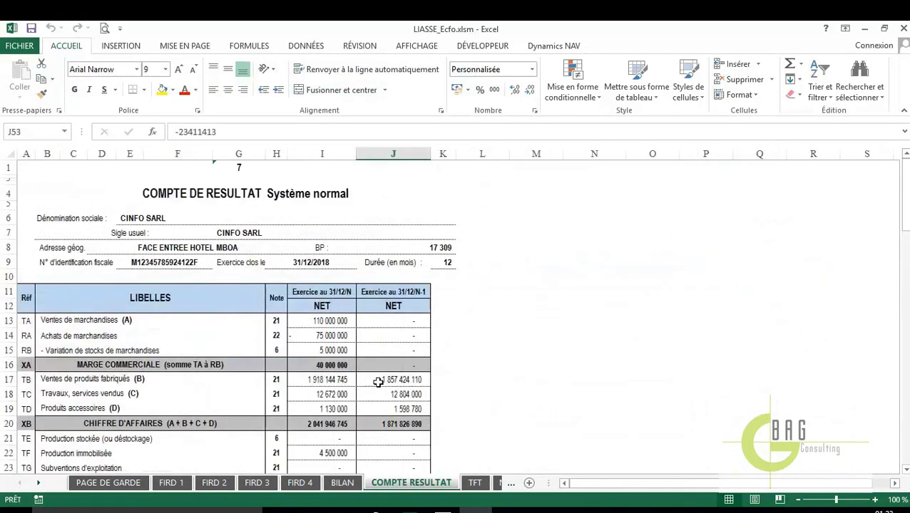
{"action": "scroll", "coordinate": [377, 383], "scroll_direction": "down", "scroll_amount": 13}
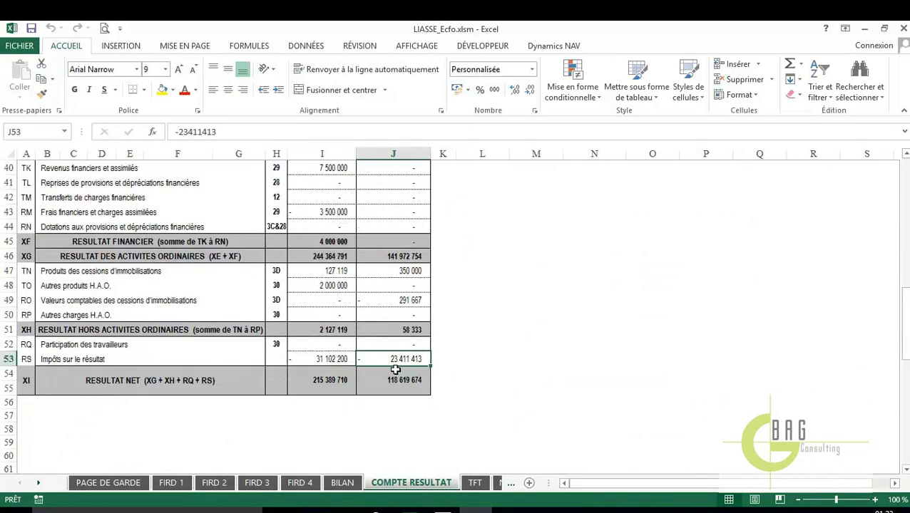
{"action": "scroll", "coordinate": [395, 369], "scroll_direction": "up", "scroll_amount": 13}
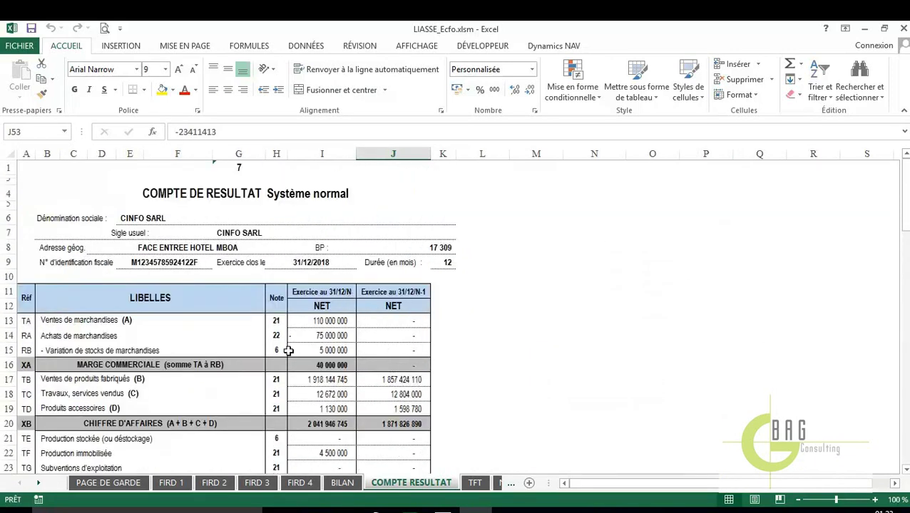
Review the TFT cash-flow sheet
{"action": "left_click", "coordinate": [38, 484]}
{"action": "left_click", "coordinate": [37, 484]}
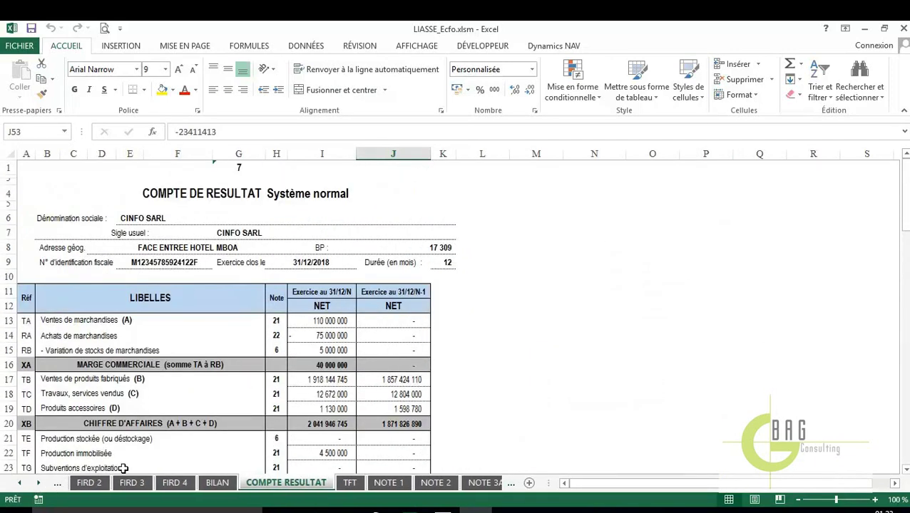
{"action": "left_click", "coordinate": [350, 483]}
{"action": "scroll", "coordinate": [500, 301], "scroll_direction": "up", "scroll_amount": 5}
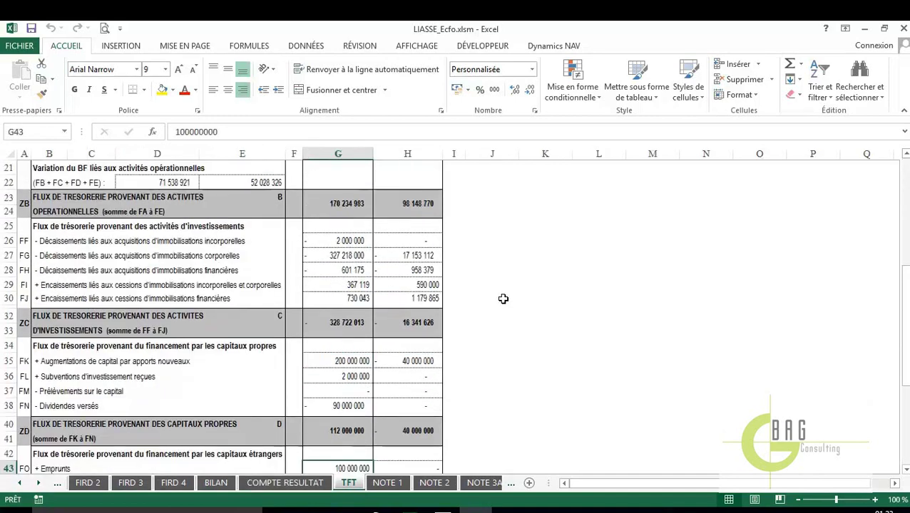
{"action": "scroll", "coordinate": [499, 296], "scroll_direction": "up", "scroll_amount": 7}
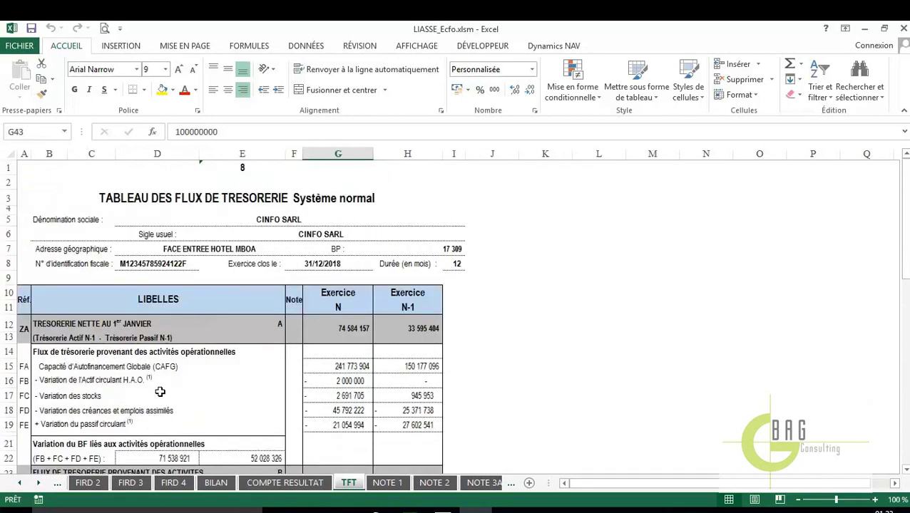
Review the NOTE 3A sheet and select the 2 000 000 value in C17
{"action": "left_click", "coordinate": [39, 485]}
{"action": "left_click", "coordinate": [39, 485]}
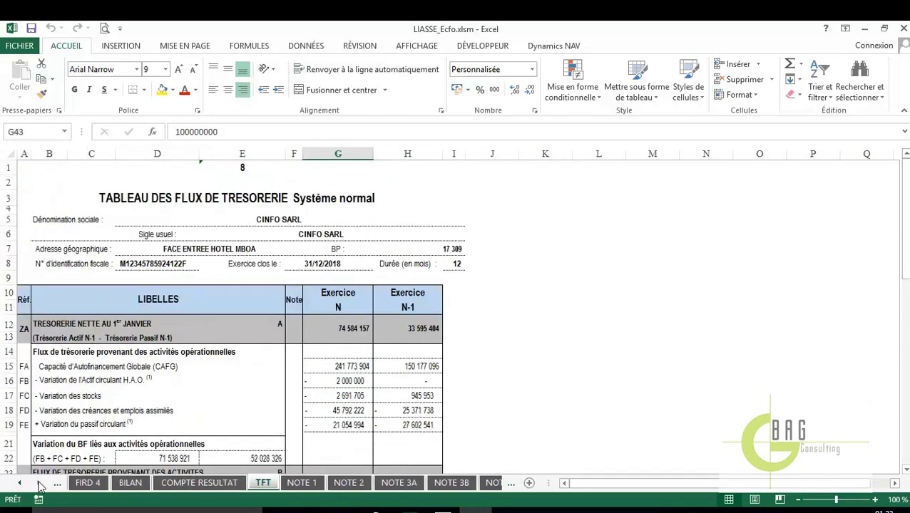
{"action": "left_click", "coordinate": [40, 485]}
{"action": "left_click", "coordinate": [39, 485]}
{"action": "left_click", "coordinate": [314, 484]}
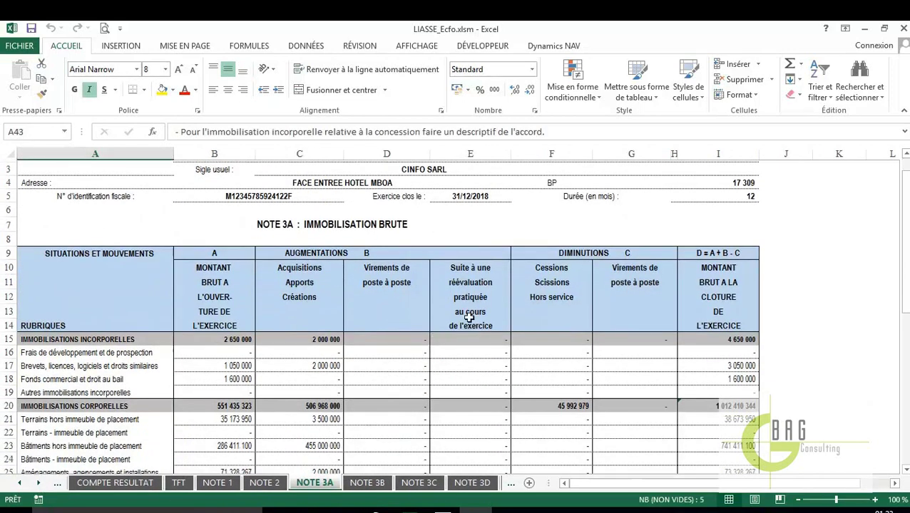
{"action": "scroll", "coordinate": [619, 366], "scroll_direction": "down", "scroll_amount": 2}
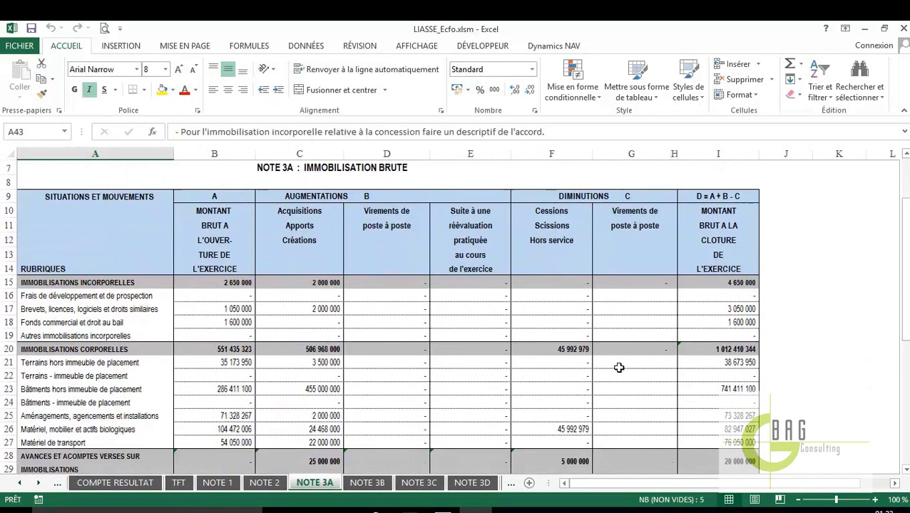
{"action": "scroll", "coordinate": [545, 335], "scroll_direction": "up", "scroll_amount": 2}
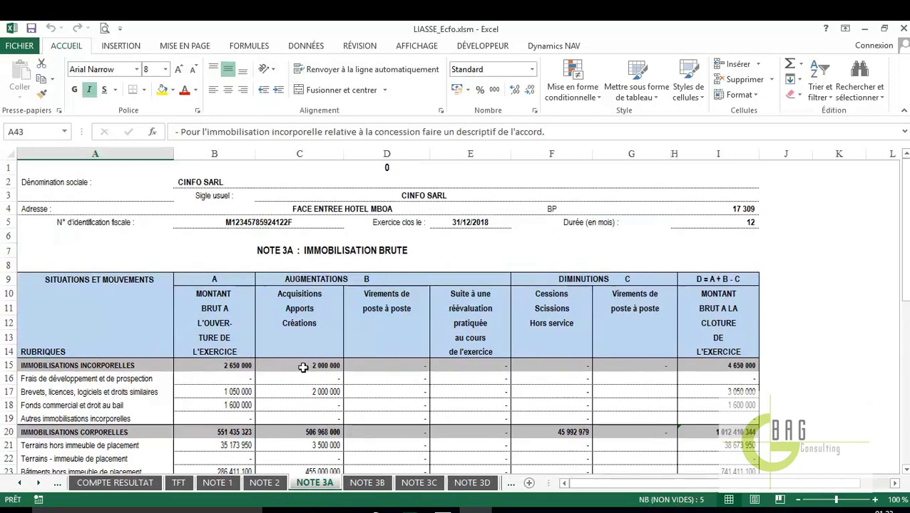
{"action": "left_click", "coordinate": [319, 391]}
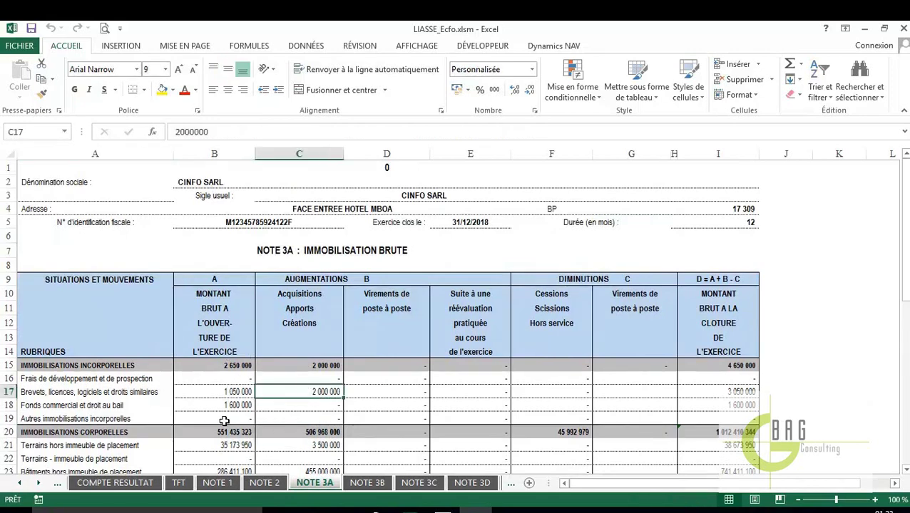
Review the NOTE 3D and NOTE 4 sheets, then close the workbook
{"action": "left_click", "coordinate": [39, 484]}
{"action": "left_click", "coordinate": [39, 483]}
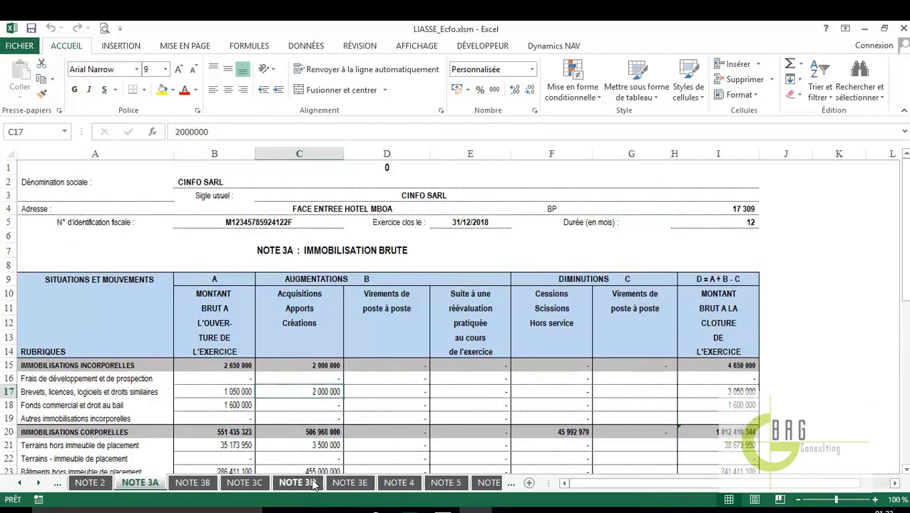
{"action": "left_click", "coordinate": [312, 484]}
{"action": "scroll", "coordinate": [605, 378], "scroll_direction": "down", "scroll_amount": 4}
{"action": "scroll", "coordinate": [600, 373], "scroll_direction": "up", "scroll_amount": 4}
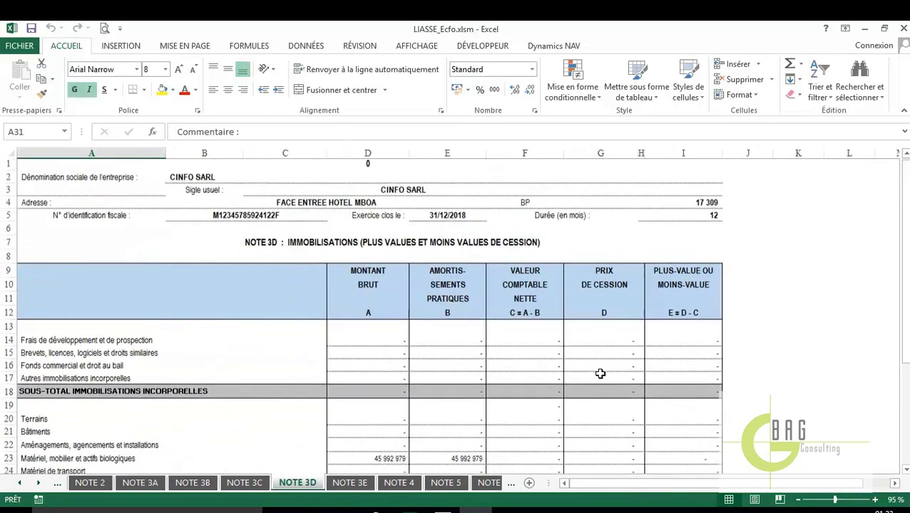
{"action": "left_click", "coordinate": [400, 484]}
{"action": "scroll", "coordinate": [463, 420], "scroll_direction": "down", "scroll_amount": 3}
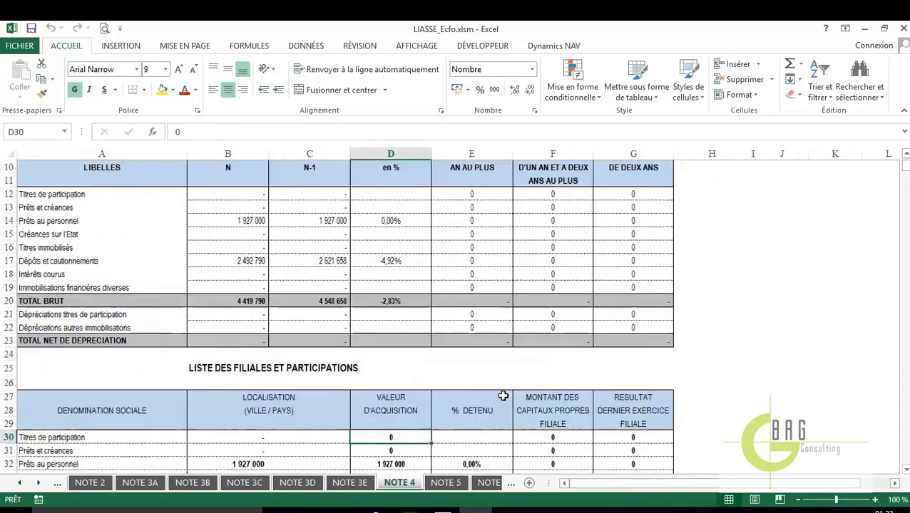
{"action": "scroll", "coordinate": [503, 396], "scroll_direction": "down", "scroll_amount": 5}
{"action": "scroll", "coordinate": [503, 396], "scroll_direction": "up", "scroll_amount": 5}
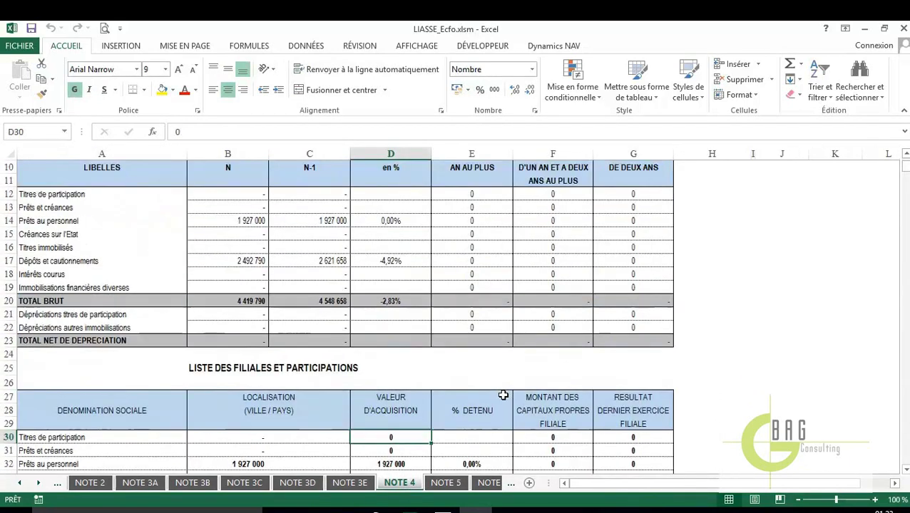
{"action": "scroll", "coordinate": [503, 396], "scroll_direction": "up", "scroll_amount": 3}
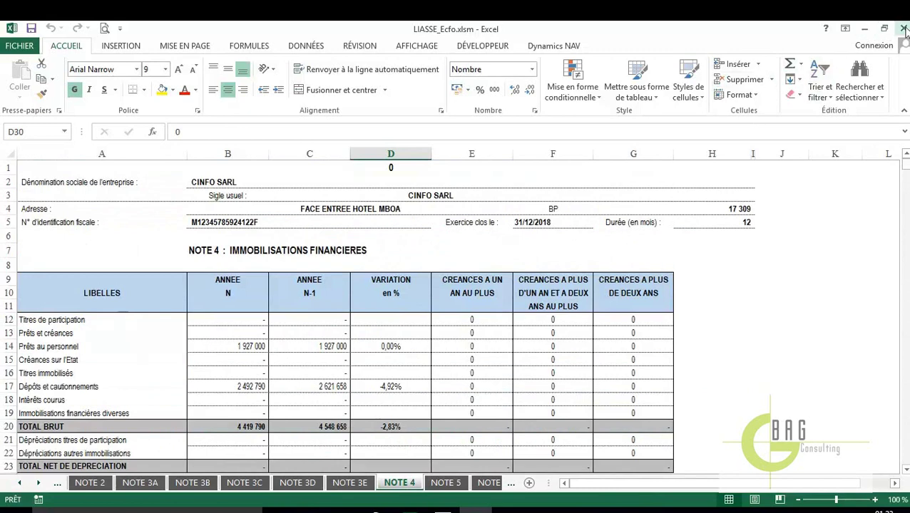
{"action": "left_click", "coordinate": [903, 29]}
Bring ECF Ohada forward and go to Fichier > Outils > Plan comptable
{"action": "left_click", "coordinate": [442, 509]}
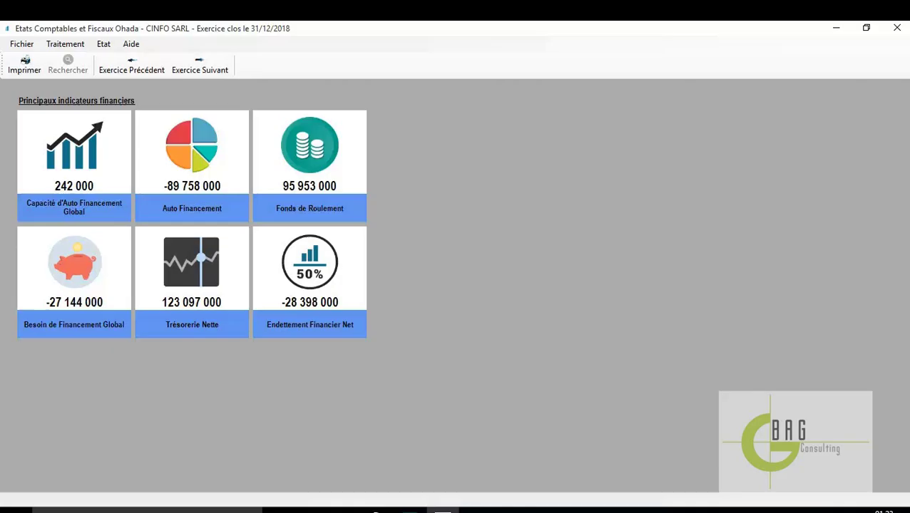
{"action": "left_click", "coordinate": [103, 46]}
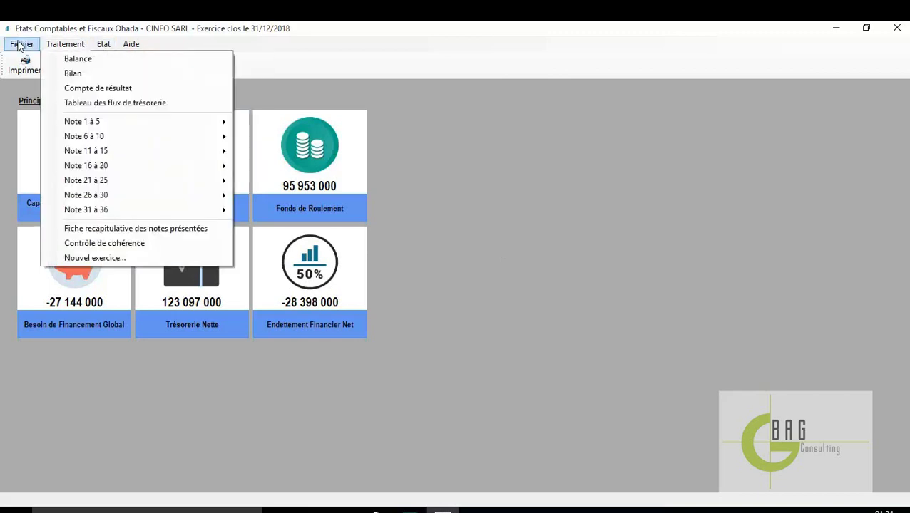
{"action": "mouse_move", "coordinate": [20, 45]}
{"action": "mouse_move", "coordinate": [44, 141]}
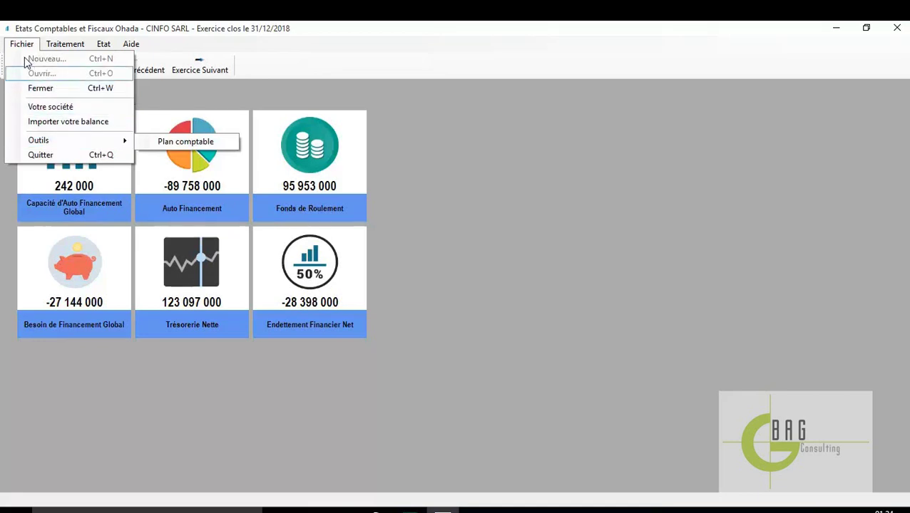
{"action": "left_click", "coordinate": [178, 145]}
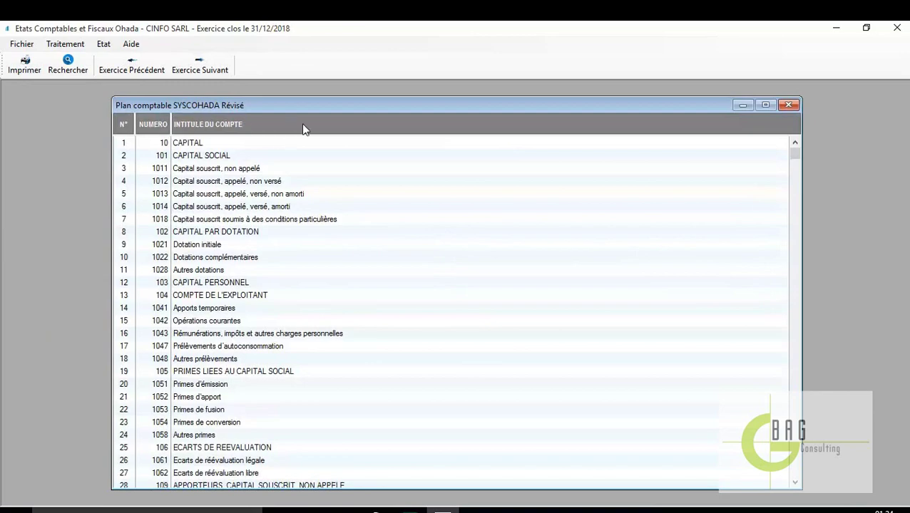
Scroll the Plan comptable list and print it with Imprimer
{"action": "scroll", "coordinate": [404, 319], "scroll_direction": "down", "scroll_amount": 20}
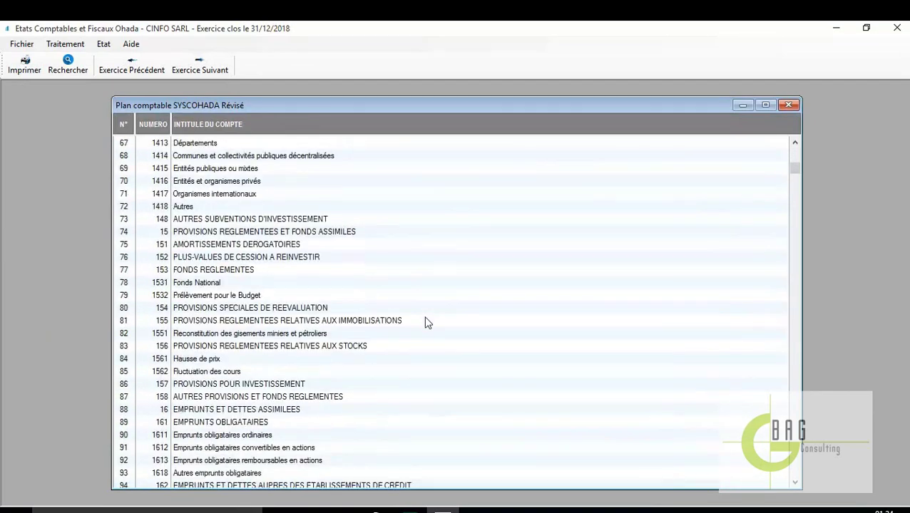
{"action": "scroll", "coordinate": [426, 322], "scroll_direction": "down", "scroll_amount": 8}
{"action": "scroll", "coordinate": [427, 319], "scroll_direction": "up", "scroll_amount": 11}
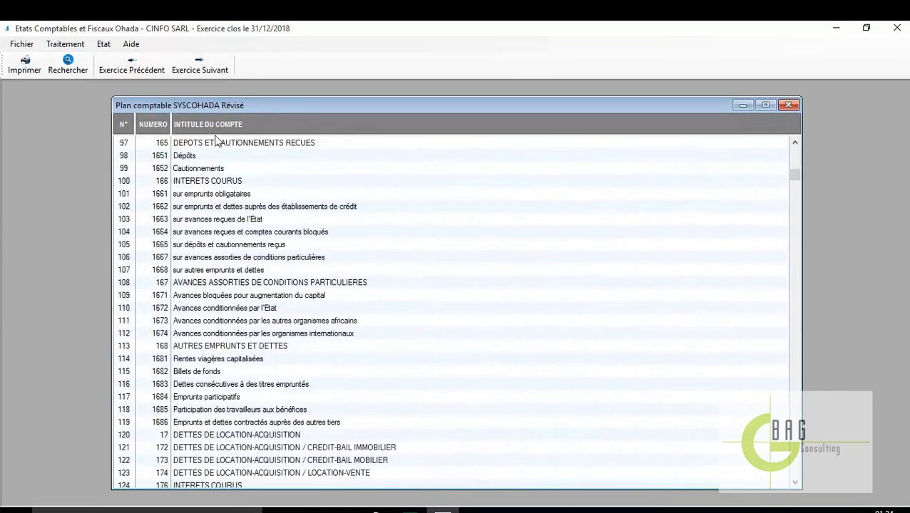
{"action": "left_click", "coordinate": [32, 71]}
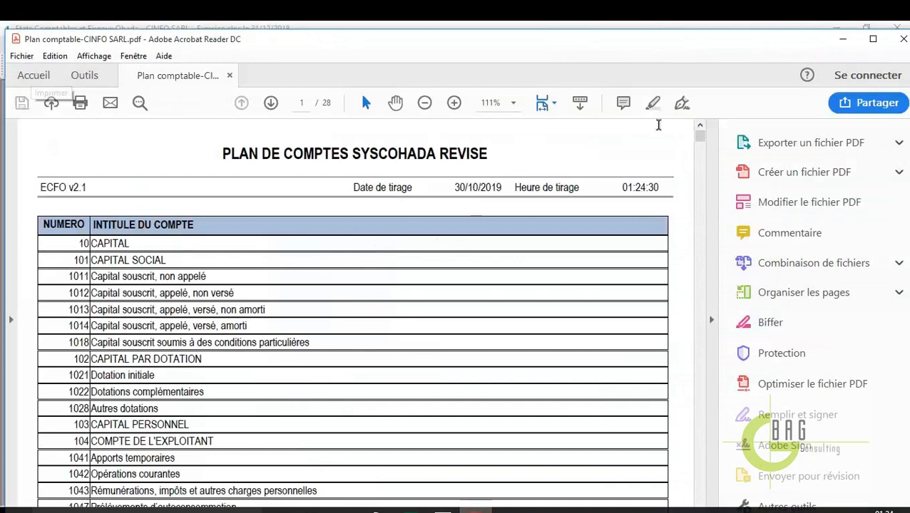
Set the Plan comptable-CINFO SARL.pdf to 75% zoom, scroll its pages, then close Acrobat
{"action": "left_click", "coordinate": [513, 102]}
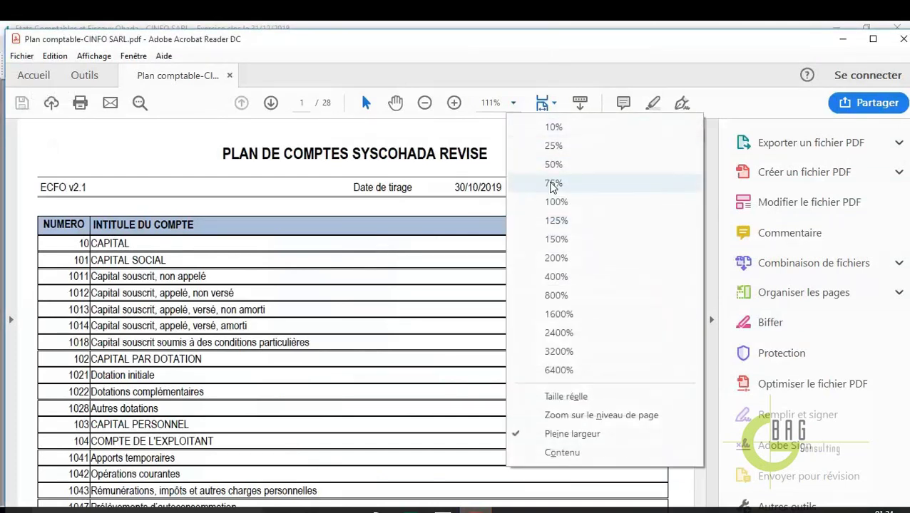
{"action": "left_click", "coordinate": [553, 181]}
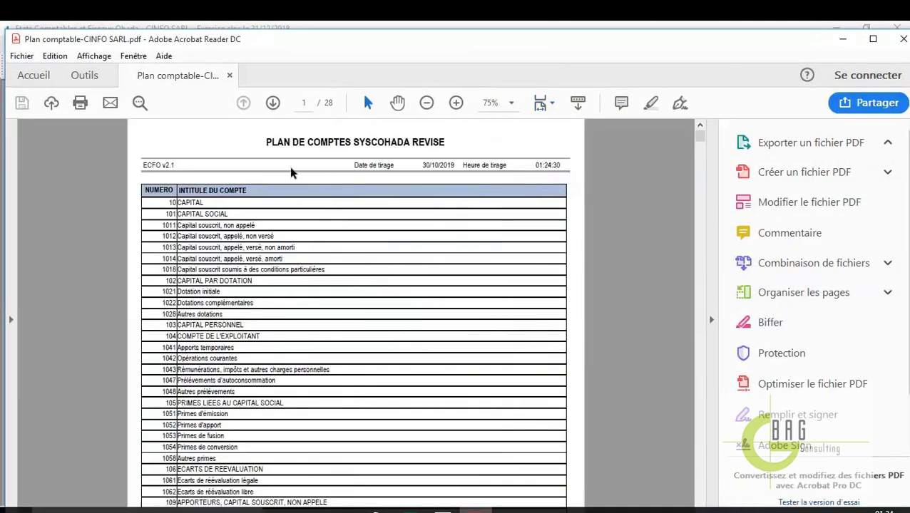
{"action": "scroll", "coordinate": [434, 286], "scroll_direction": "down", "scroll_amount": 15}
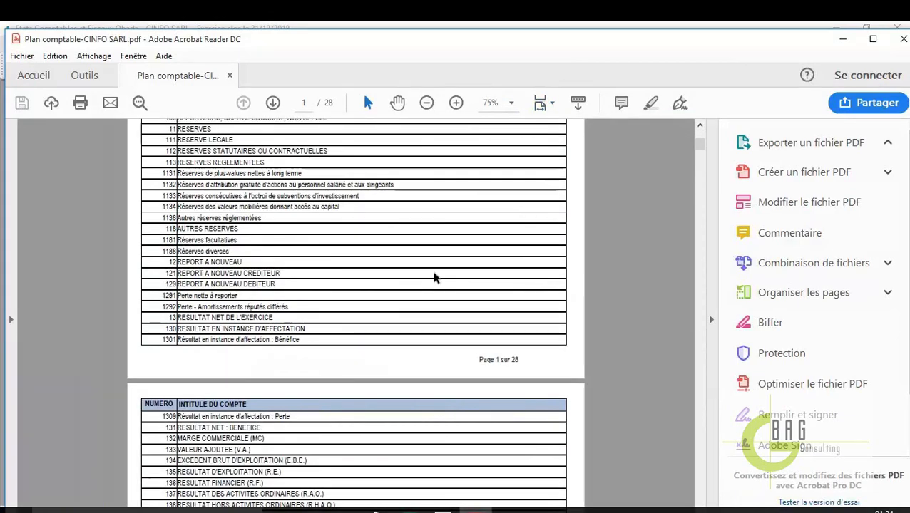
{"action": "scroll", "coordinate": [434, 277], "scroll_direction": "down", "scroll_amount": 20}
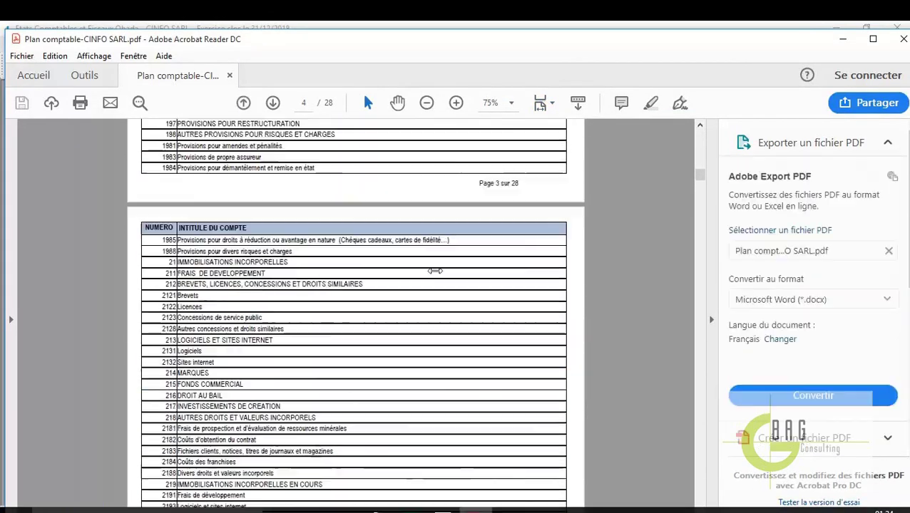
{"action": "scroll", "coordinate": [435, 271], "scroll_direction": "down", "scroll_amount": 20}
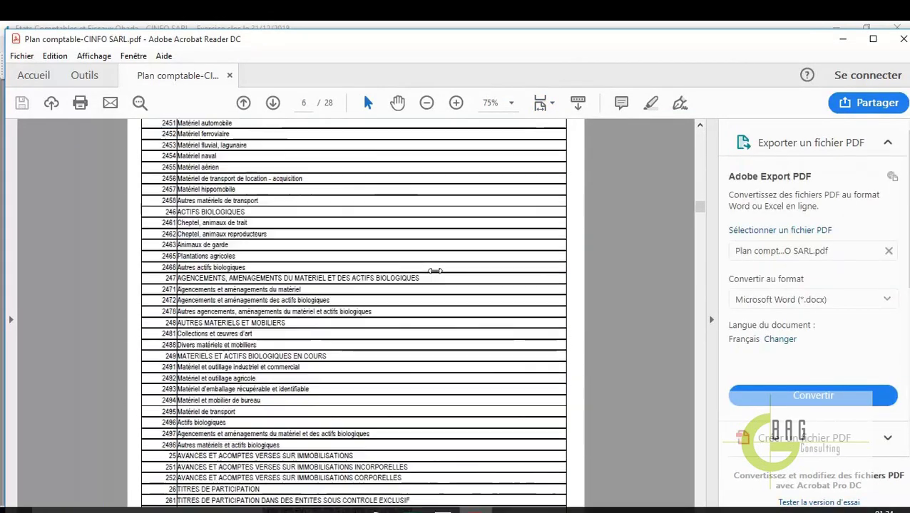
{"action": "scroll", "coordinate": [435, 271], "scroll_direction": "down", "scroll_amount": 20}
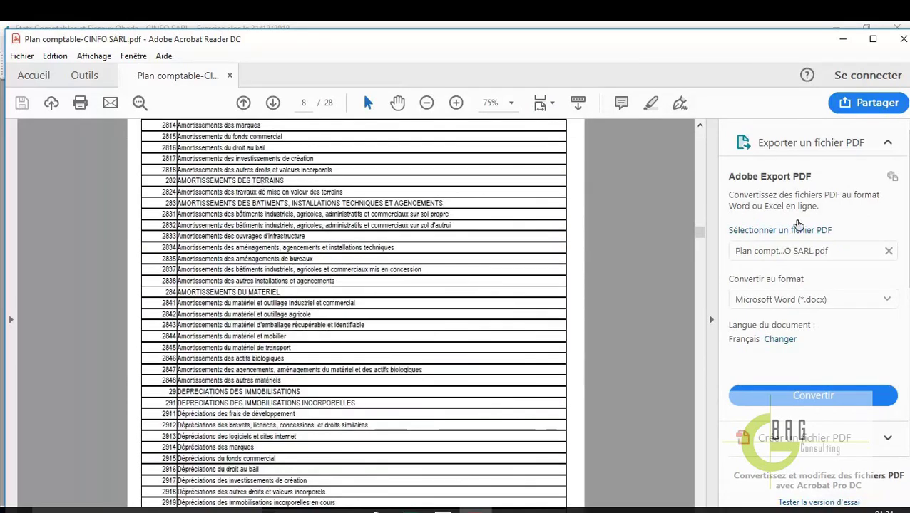
{"action": "left_click", "coordinate": [902, 38]}
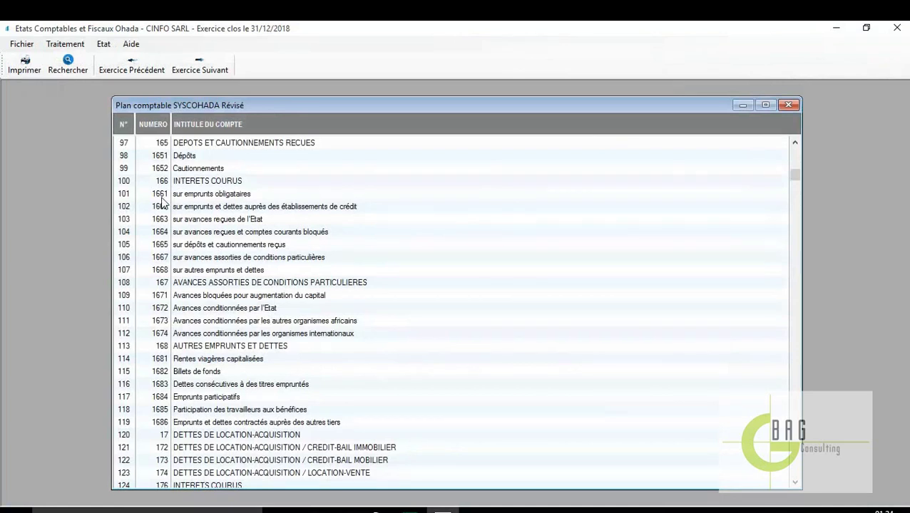
Search the chart for accounts from 10 to 20 and scroll through the results
{"action": "left_click", "coordinate": [70, 73]}
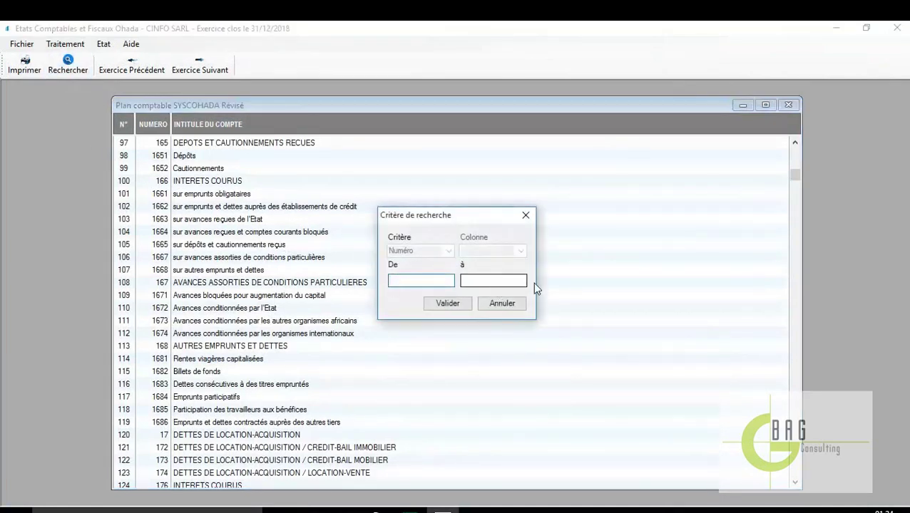
{"action": "type", "text": "10"}
{"action": "left_click", "coordinate": [502, 278]}
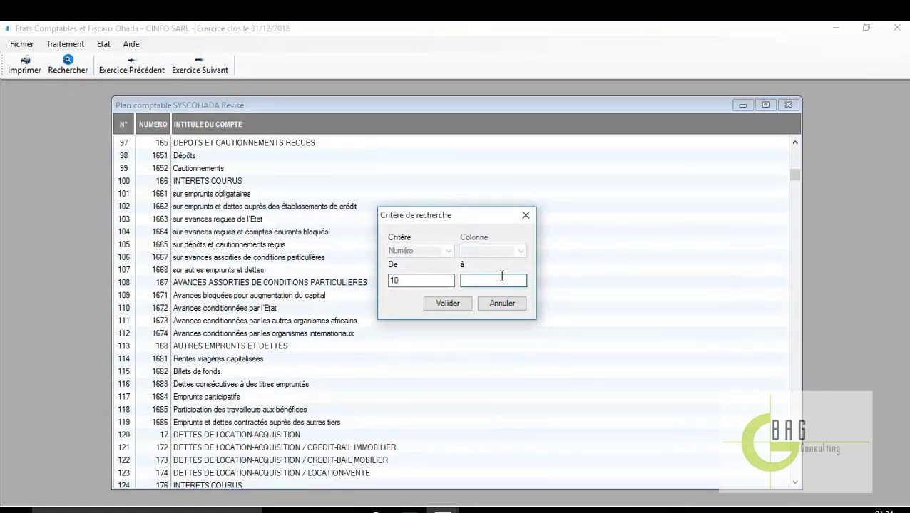
{"action": "type", "text": "20"}
{"action": "left_click", "coordinate": [439, 307]}
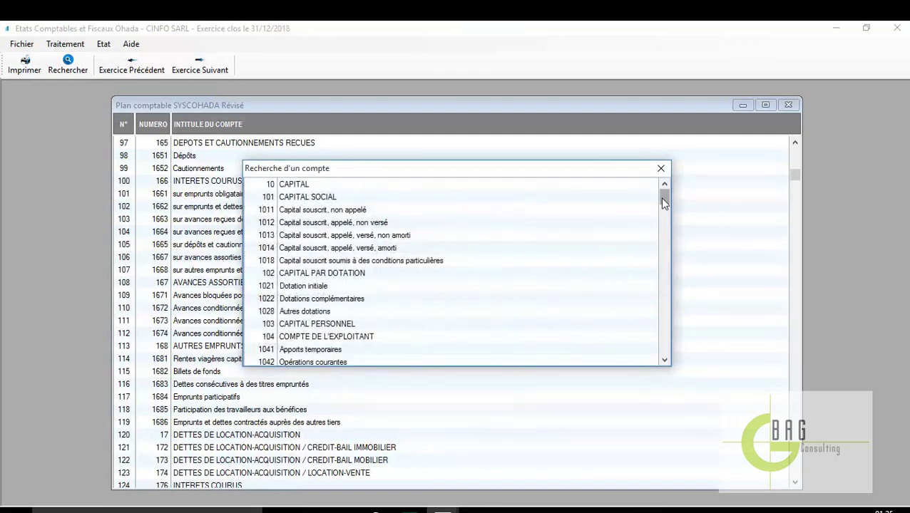
{"action": "left_click_drag", "start_coordinate": [662, 198], "coordinate": [661, 360]}
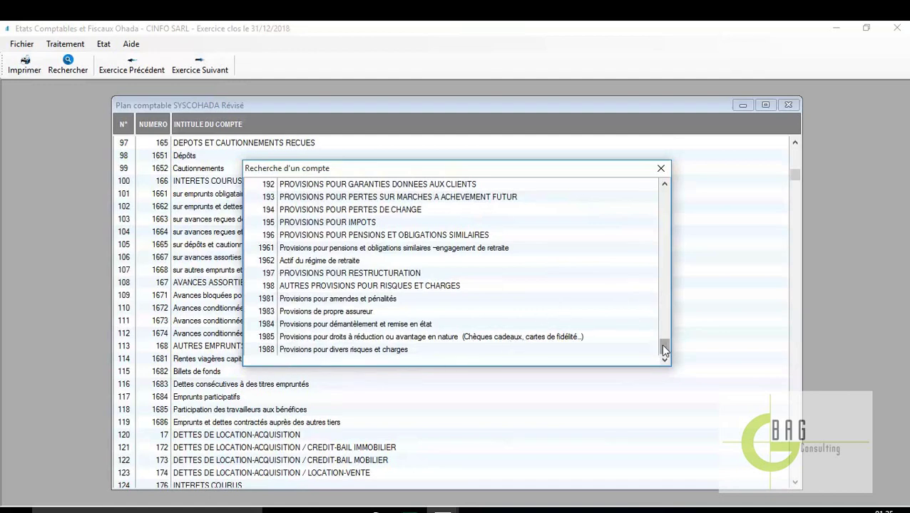
{"action": "left_click_drag", "start_coordinate": [662, 347], "coordinate": [663, 181]}
Close the search results, the search criteria and the Plan comptable window
{"action": "left_click", "coordinate": [662, 171]}
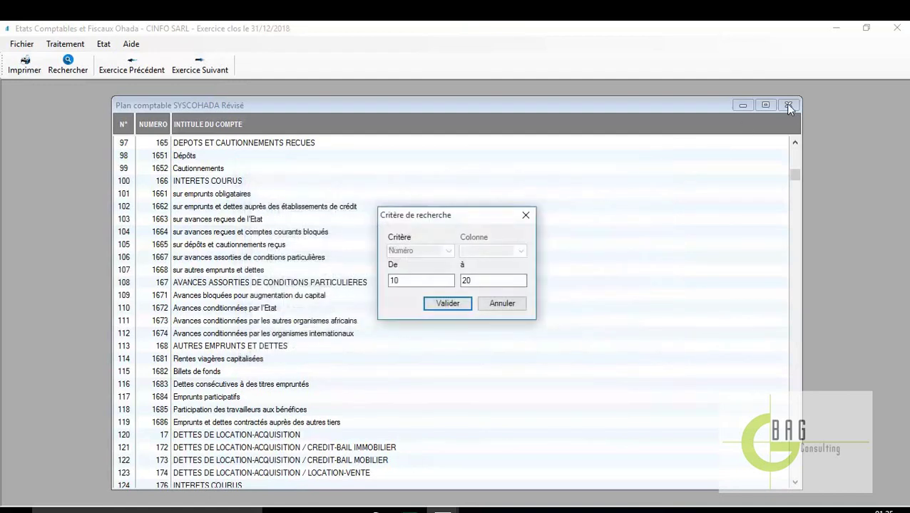
{"action": "left_click", "coordinate": [526, 215]}
{"action": "left_click", "coordinate": [788, 106]}
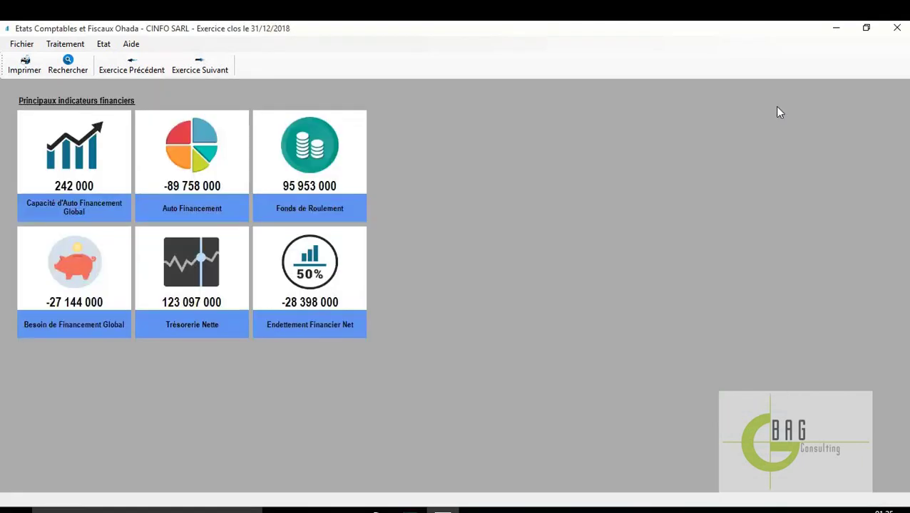